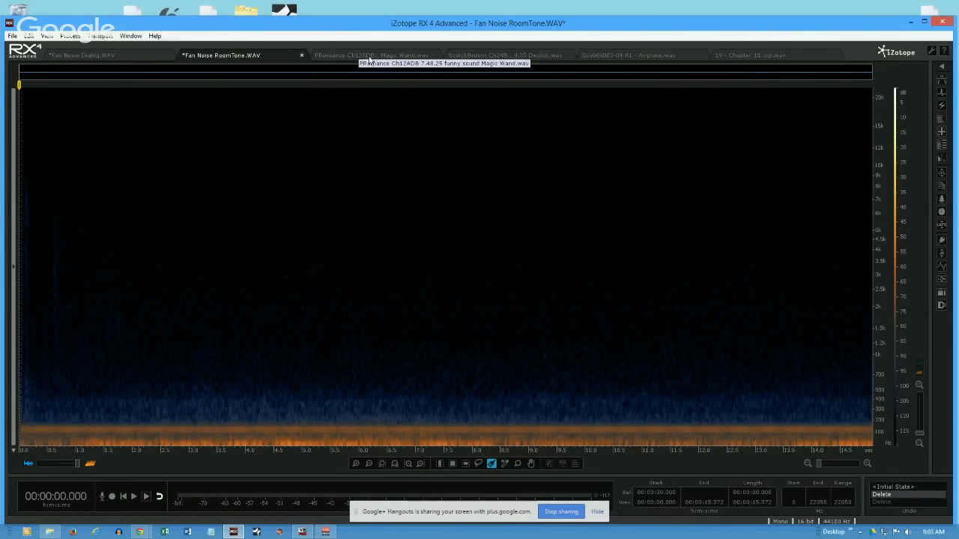
- View the open Magic Wand, Declick, Airplane and Chapter 18 clip files one after another, and return to Fan Noise Dialog.WAV
left_click(368, 59)
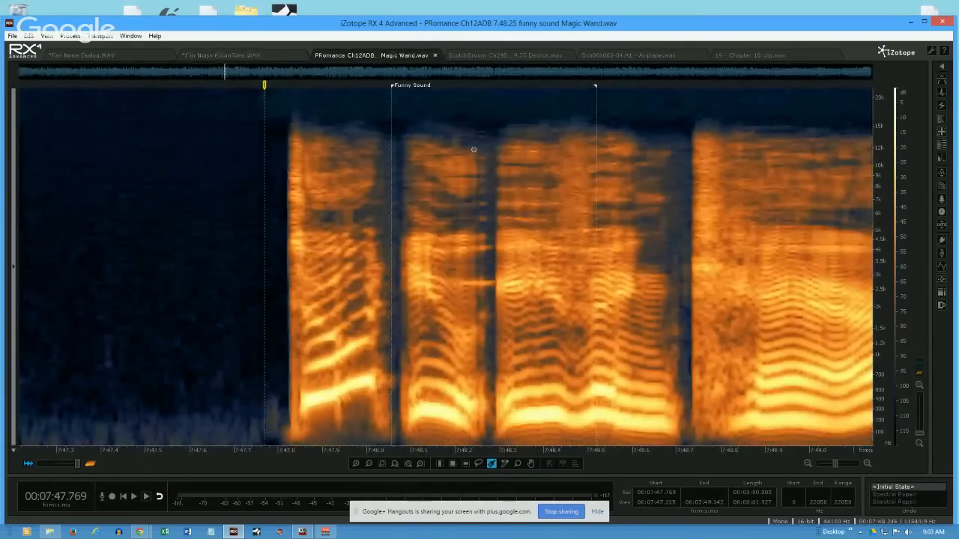
left_click(521, 56)
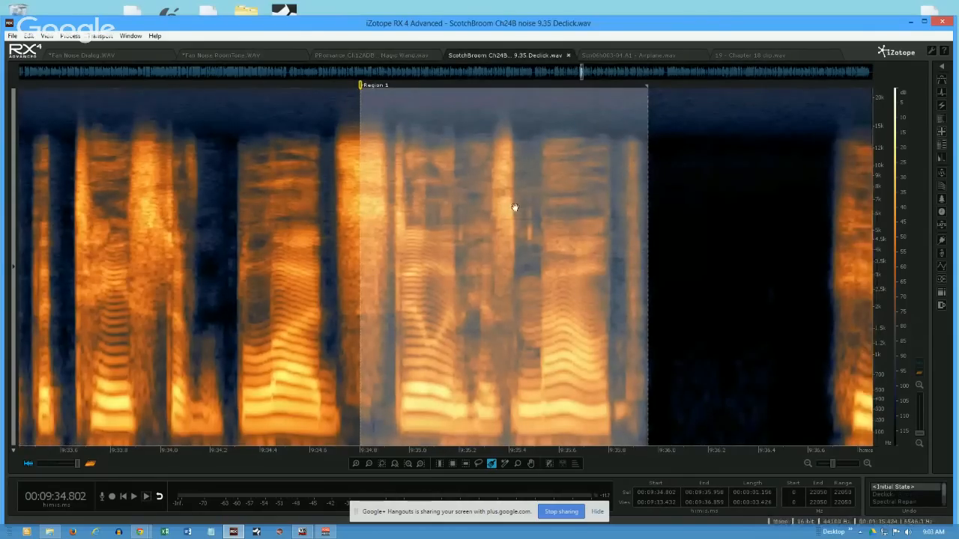
left_click(649, 55)
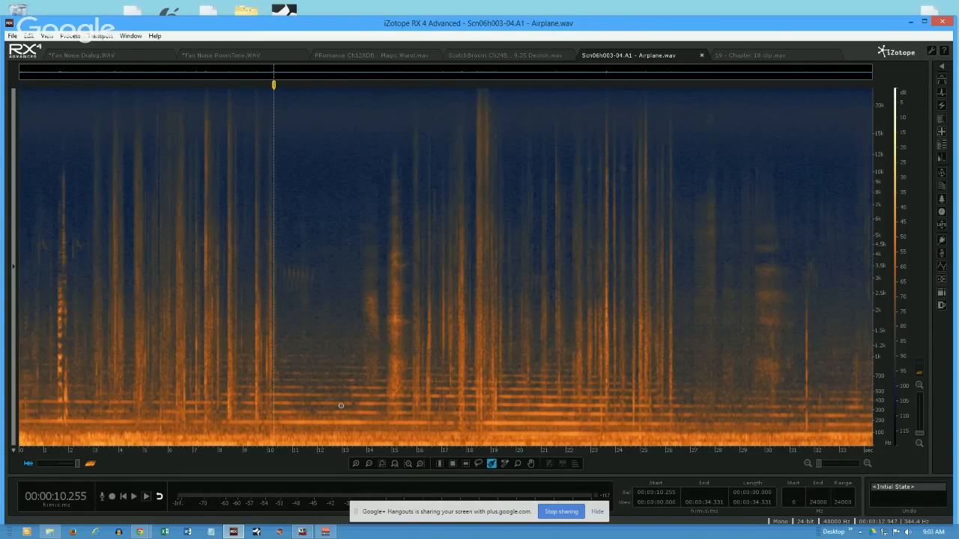
left_click(758, 56)
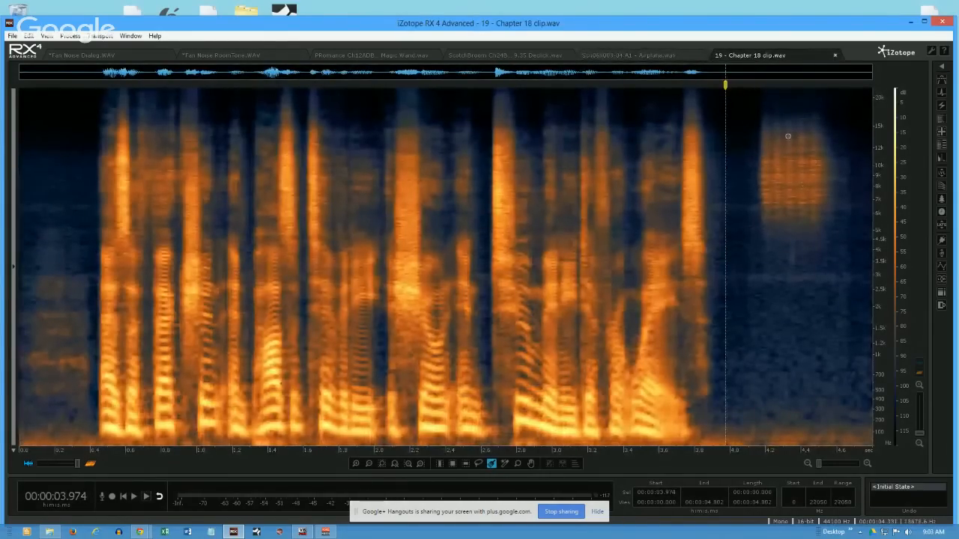
left_click(97, 56)
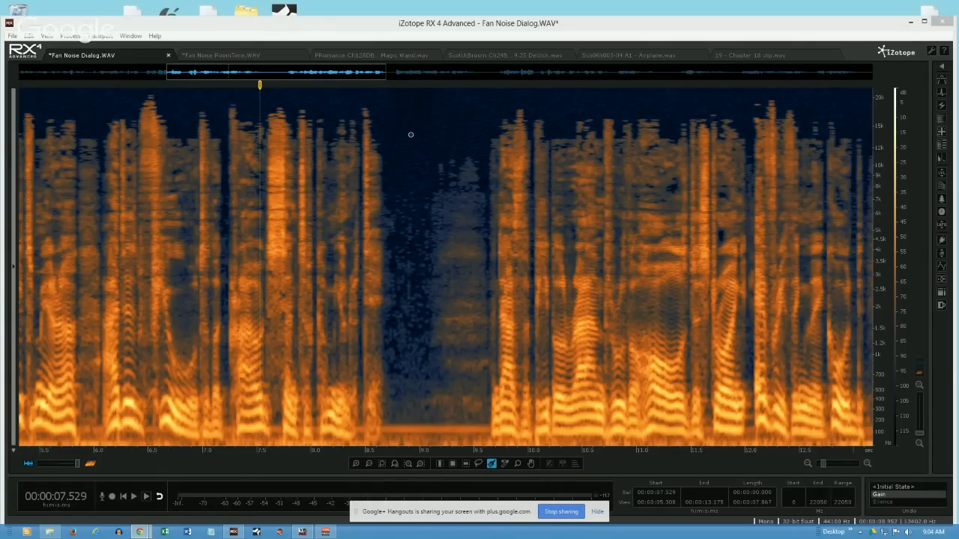
- Time-select the pause from about 8.69 to 9.78 s across all frequencies and play it back
left_click(408, 205)
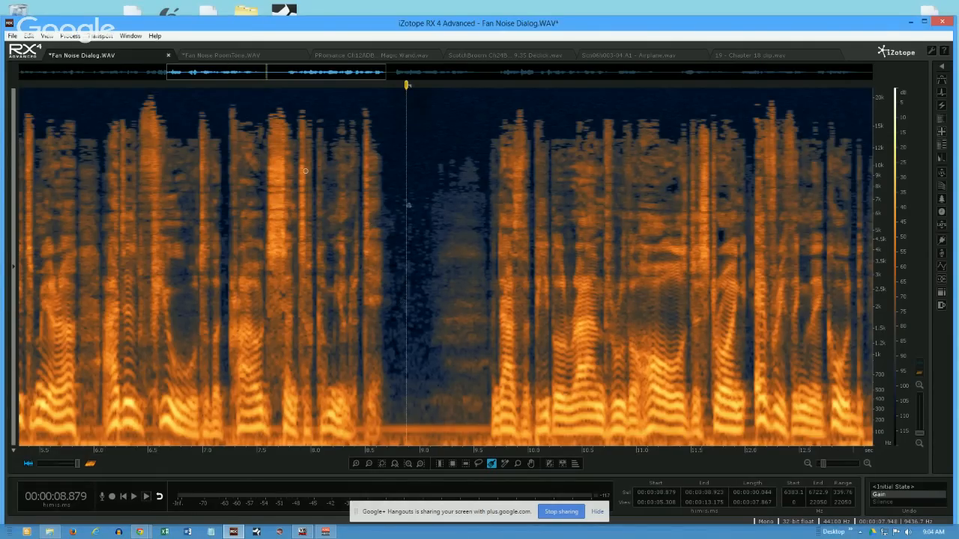
left_click(452, 465)
left_click(440, 464)
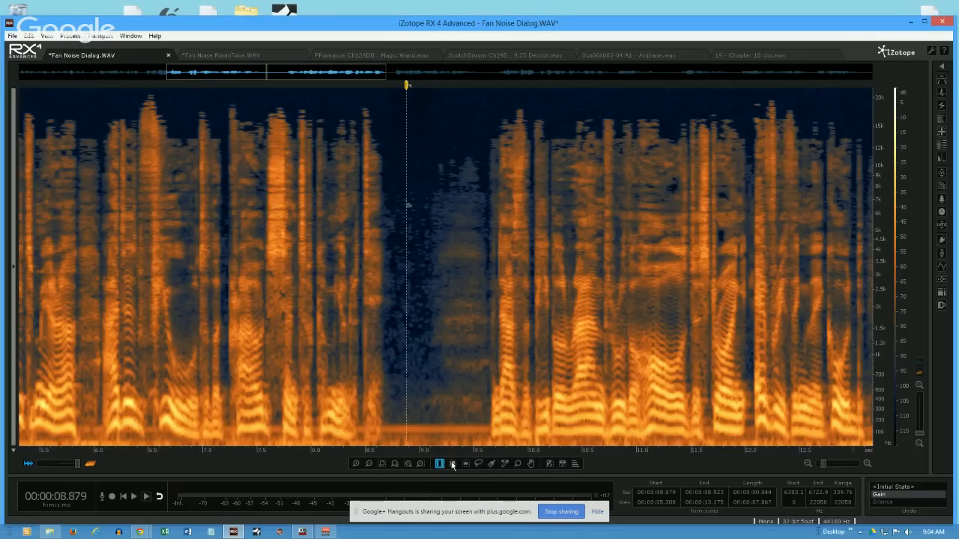
left_click_drag(385, 360, 504, 349)
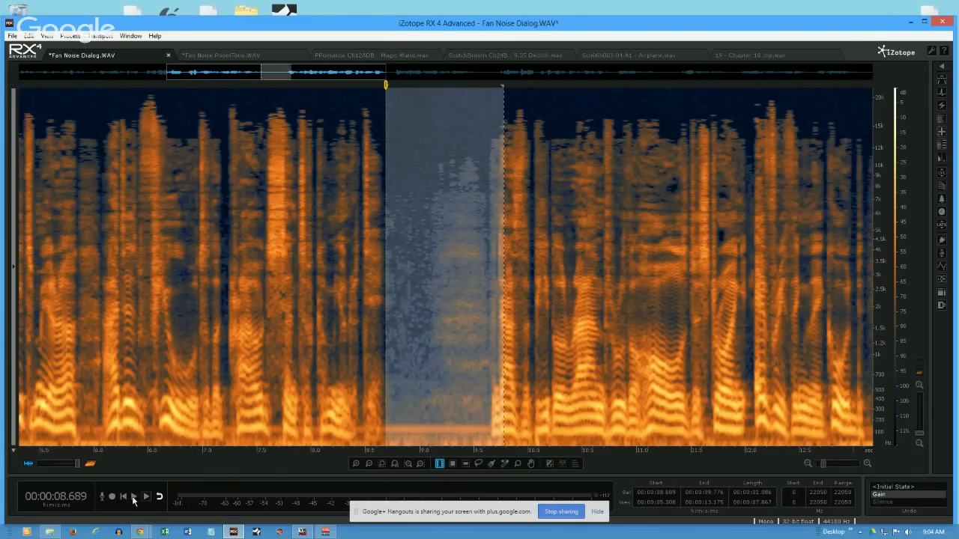
left_click(133, 497)
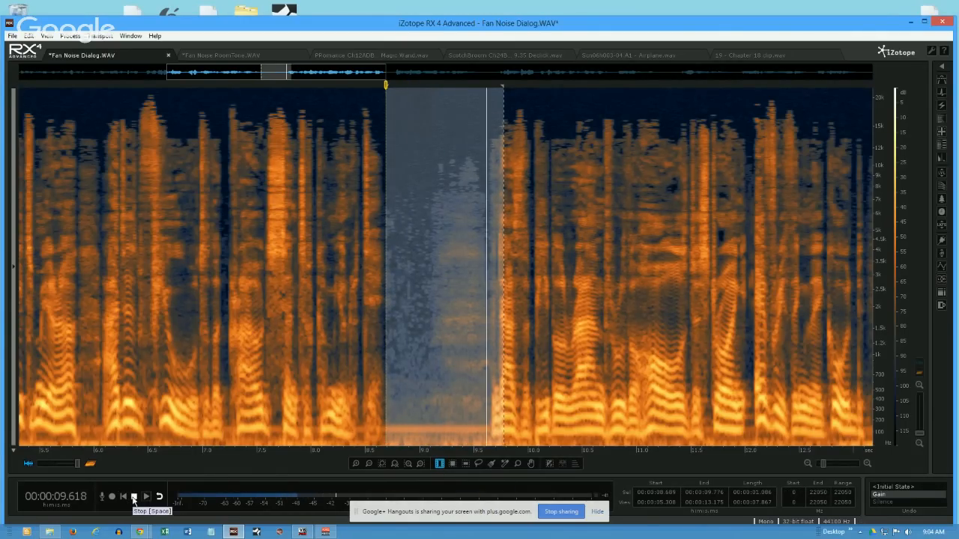
left_click(133, 497)
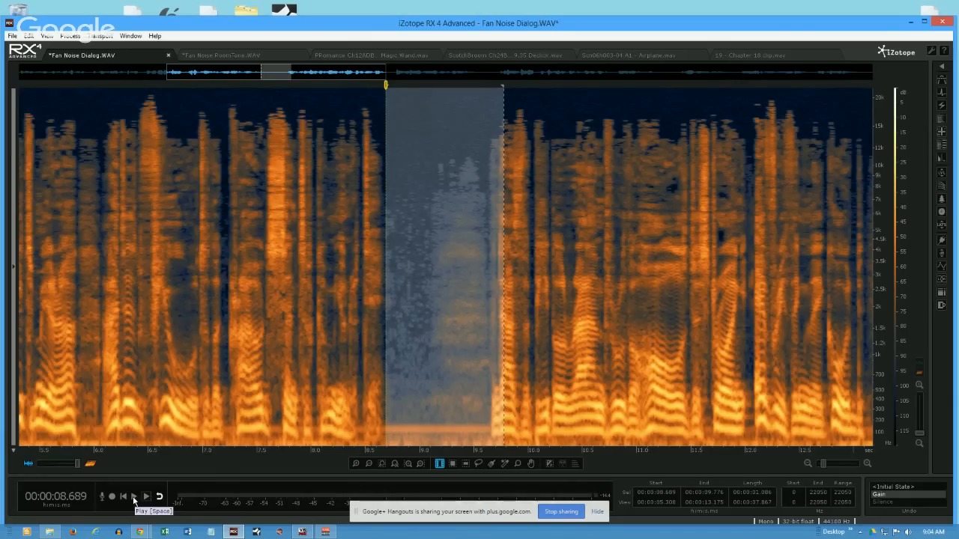
- Play the dialogue from about 7.23 s and time-select the stretch from about 7.15 to 9.12 s
left_click(228, 361)
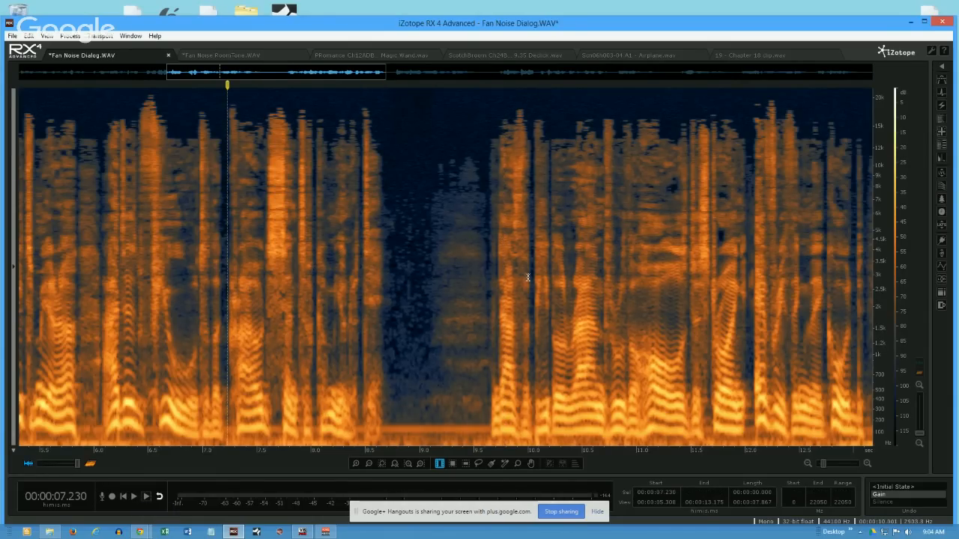
left_click(135, 496)
key("space")
left_click_drag(218, 279, 431, 272)
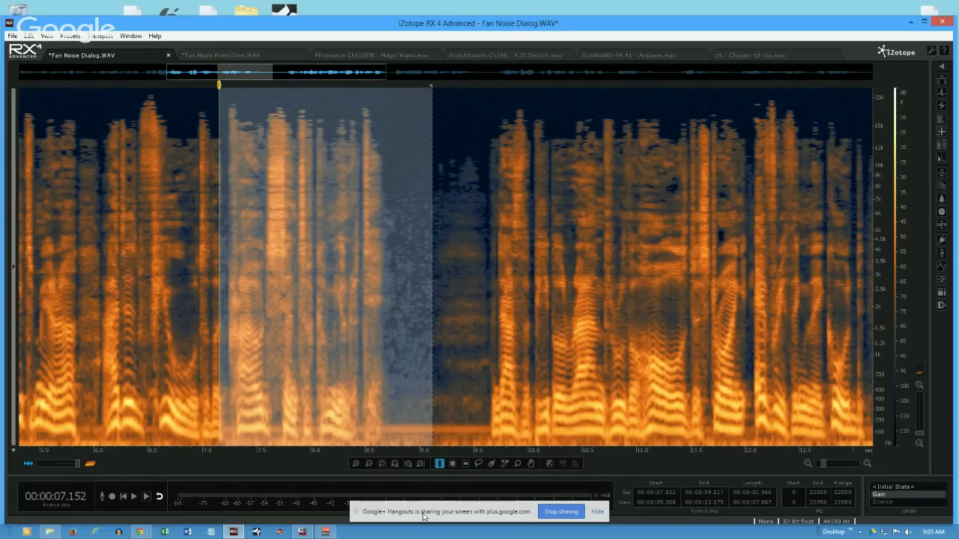
- Make two rectangular time-frequency selections, one starting near 9.28 s and another over the speech from about 7.08 to 8.63 s
left_click(453, 464)
left_click_drag(450, 164, 556, 295)
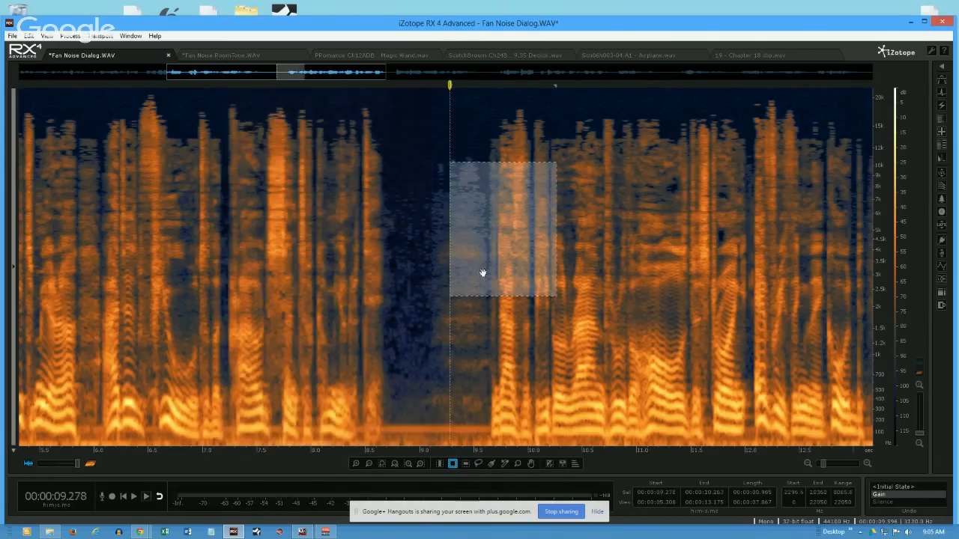
left_click_drag(211, 186, 379, 286)
- Draw several freehand lasso selections across the speech and pause, ending with one from about 7.30 to 10.8 s
left_click(477, 464)
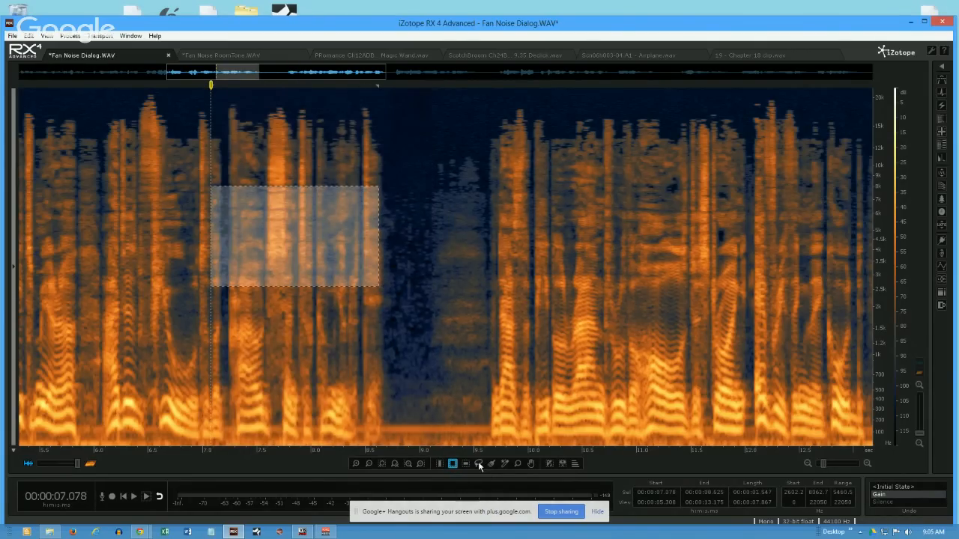
mouse_move(445, 185)
left_mouse_down()
mouse_move(617, 220)
mouse_move(451, 301)
mouse_move(457, 229)
left_mouse_up()
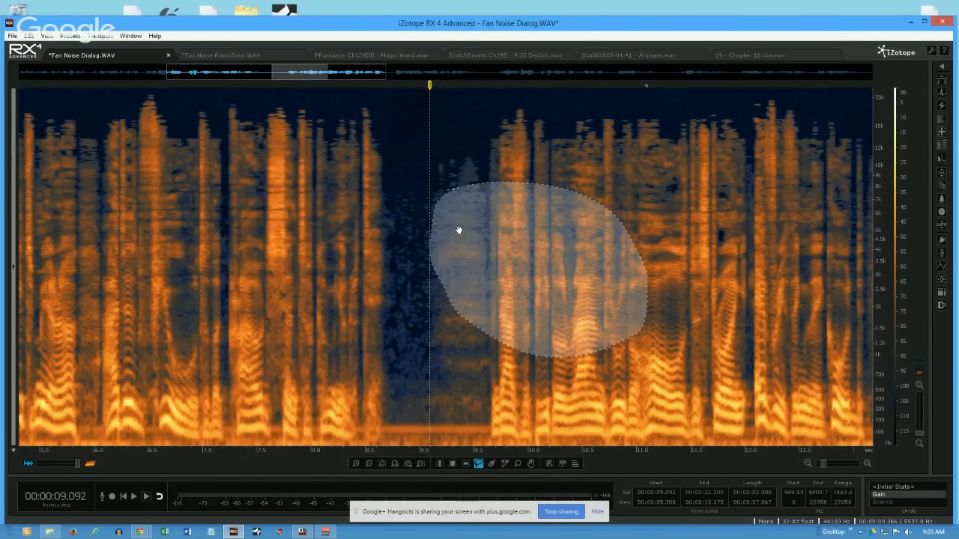
mouse_move(136, 201)
left_mouse_down()
mouse_move(348, 319)
mouse_move(205, 374)
left_mouse_up()
mouse_move(437, 200)
left_mouse_down()
mouse_move(698, 240)
mouse_move(696, 316)
left_mouse_up()
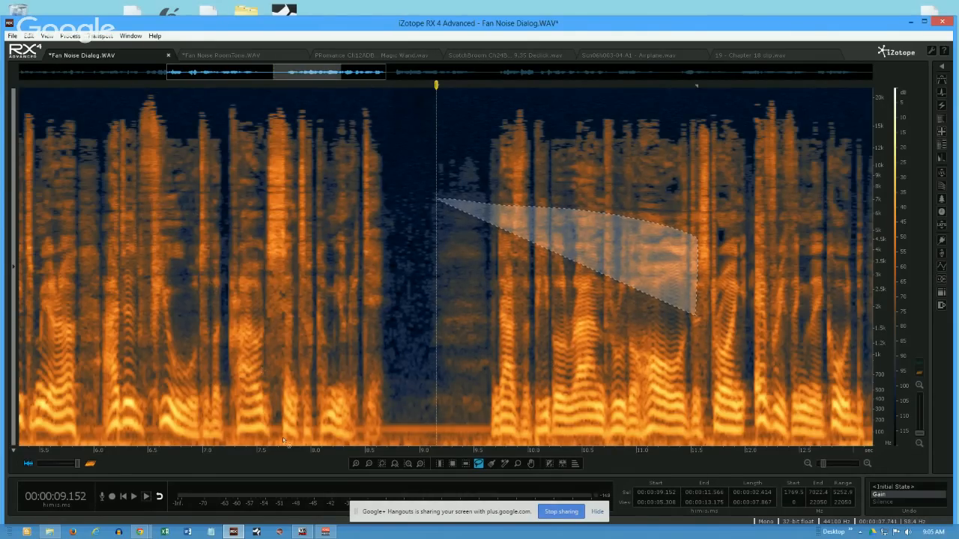
mouse_move(283, 438)
left_mouse_down()
mouse_move(466, 257)
mouse_move(563, 440)
left_mouse_up()
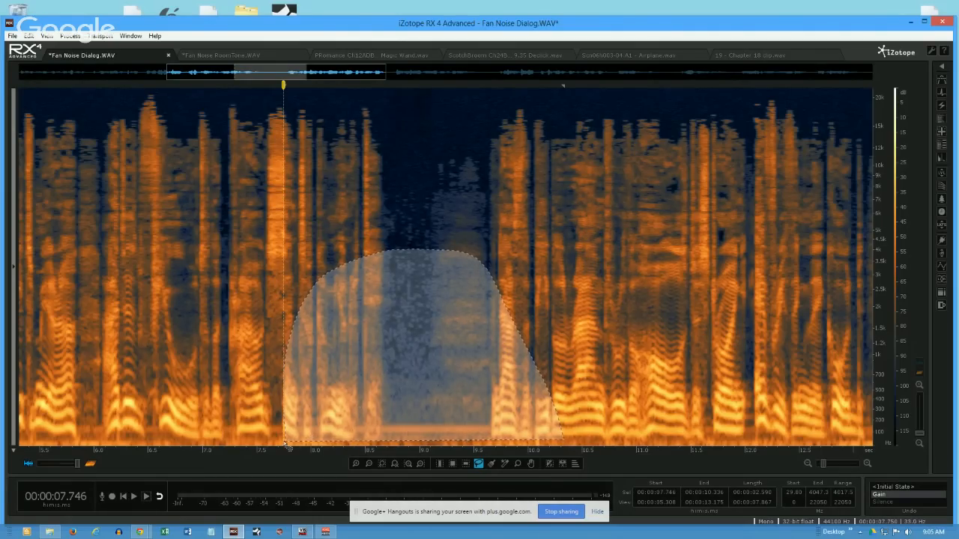
mouse_move(235, 167)
left_mouse_down()
mouse_move(507, 188)
mouse_move(608, 224)
mouse_move(577, 313)
mouse_move(374, 387)
left_mouse_up()
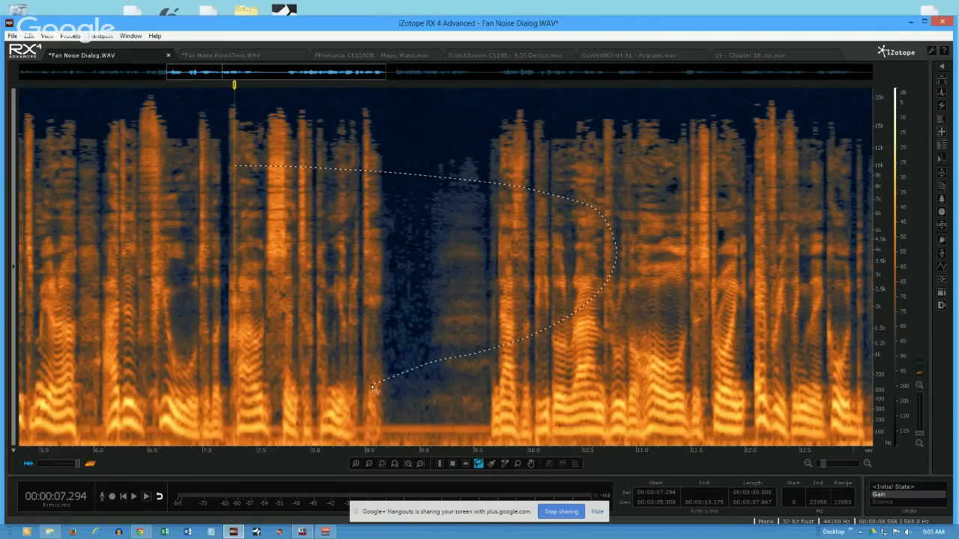
left_click_drag(374, 387, 373, 387)
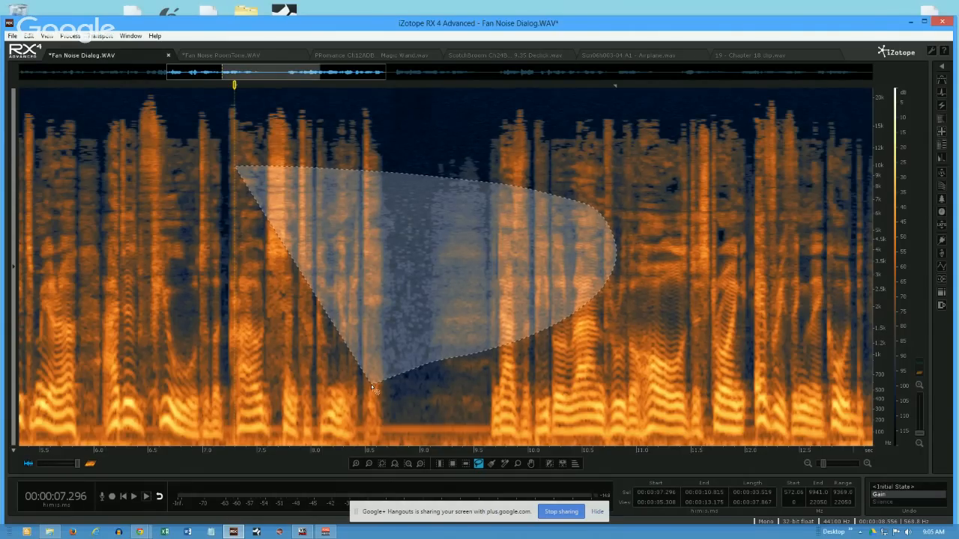
- Paint brush selections over the speech at 10 px, and set the brush size to 78 px for wider bands across the spectrogram
left_click(491, 464)
mouse_move(558, 161)
left_mouse_down()
mouse_move(681, 193)
mouse_move(546, 240)
mouse_move(556, 162)
mouse_move(574, 162)
mouse_move(596, 238)
mouse_move(554, 210)
mouse_move(626, 202)
mouse_move(567, 176)
mouse_move(558, 195)
mouse_move(554, 173)
mouse_move(551, 210)
mouse_move(565, 179)
mouse_move(570, 217)
mouse_move(651, 202)
mouse_move(651, 239)
left_mouse_up()
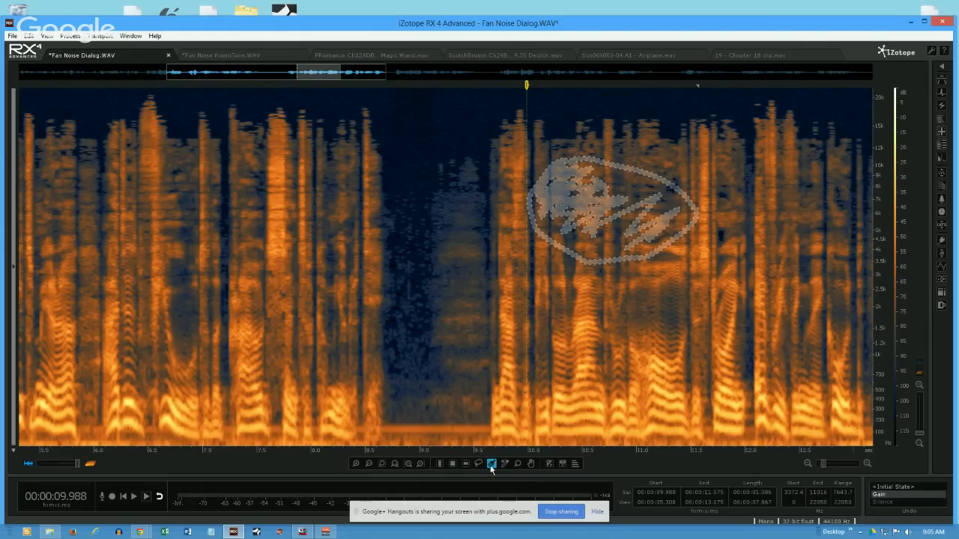
mouse_move(492, 465)
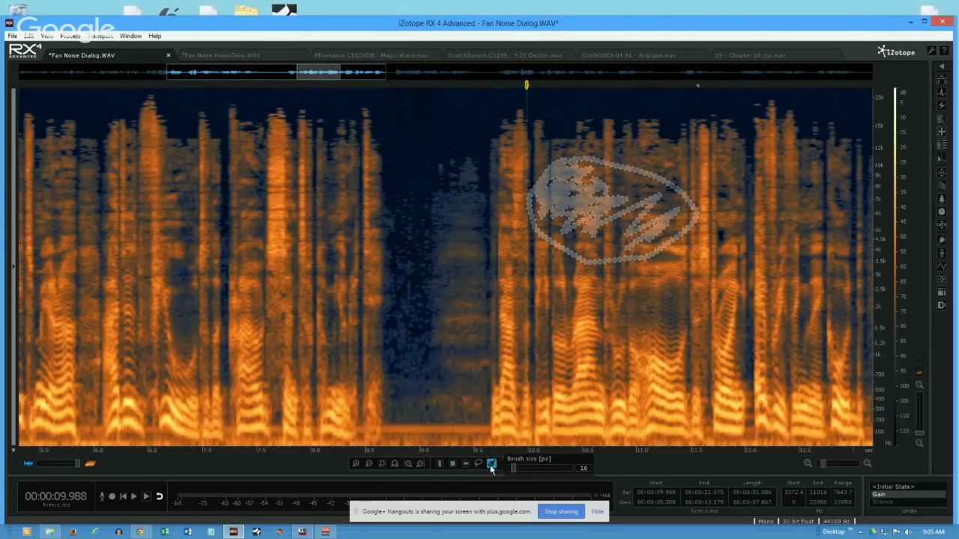
mouse_move(199, 272)
left_mouse_down()
mouse_move(428, 289)
mouse_move(578, 268)
mouse_move(598, 289)
left_mouse_up()
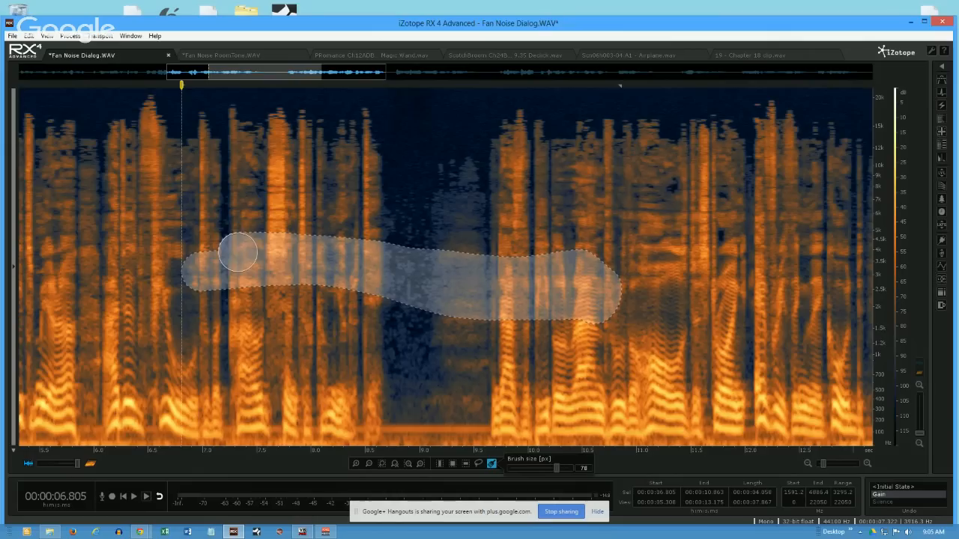
mouse_move(526, 206)
left_mouse_down()
mouse_move(677, 212)
mouse_move(662, 288)
mouse_move(501, 230)
mouse_move(659, 242)
mouse_move(524, 248)
mouse_move(565, 270)
left_mouse_up()
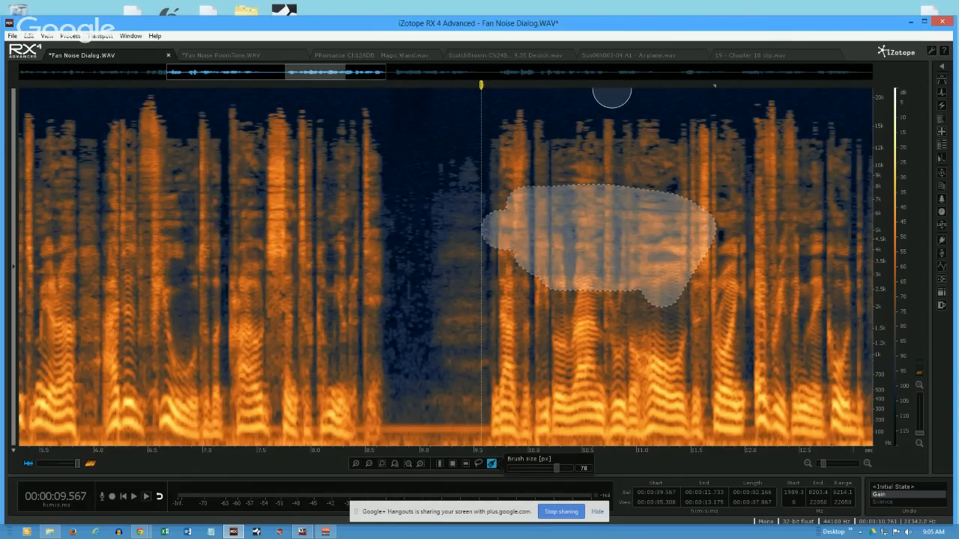
left_click_drag(145, 303, 761, 361)
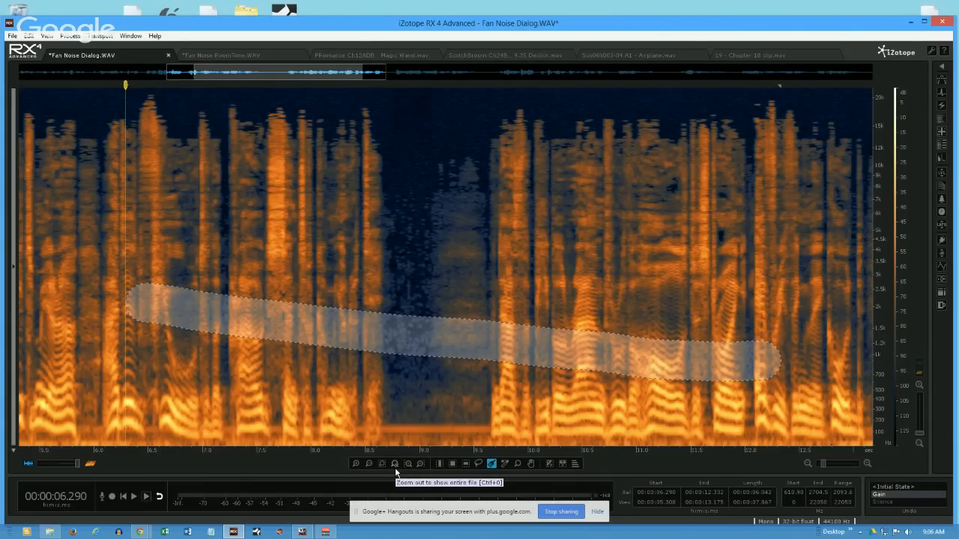
- Draw a time-frequency selection over the breath from about 9.03 to 9.57 s and extend its start to about 8.41 s
left_click(439, 464)
left_click(453, 463)
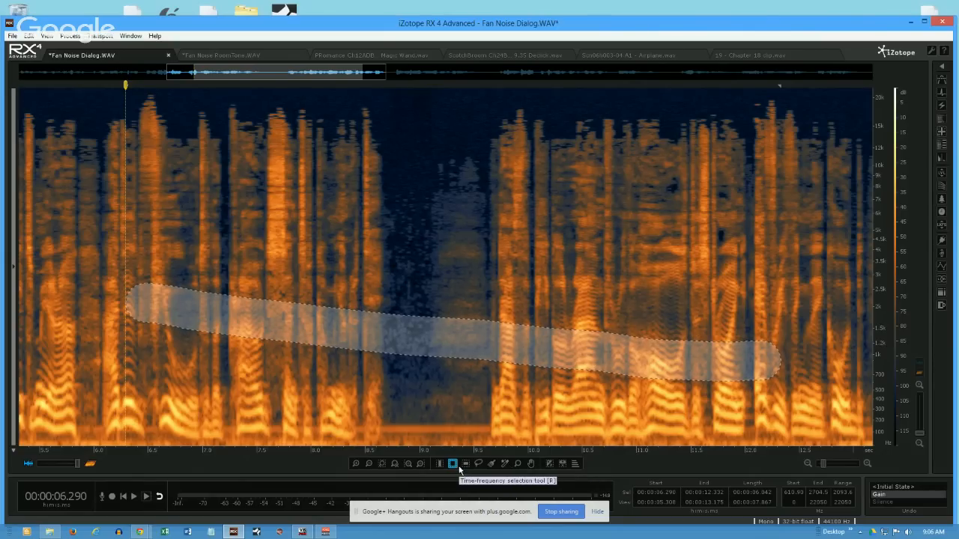
mouse_move(423, 187)
left_mouse_down()
mouse_move(462, 304)
mouse_move(481, 329)
left_mouse_up()
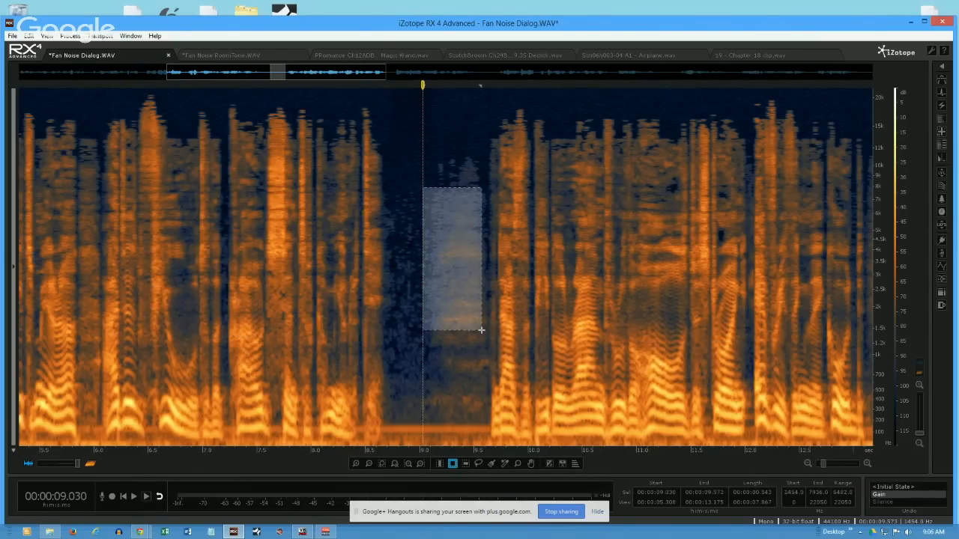
left_click_drag(422, 253, 358, 264)
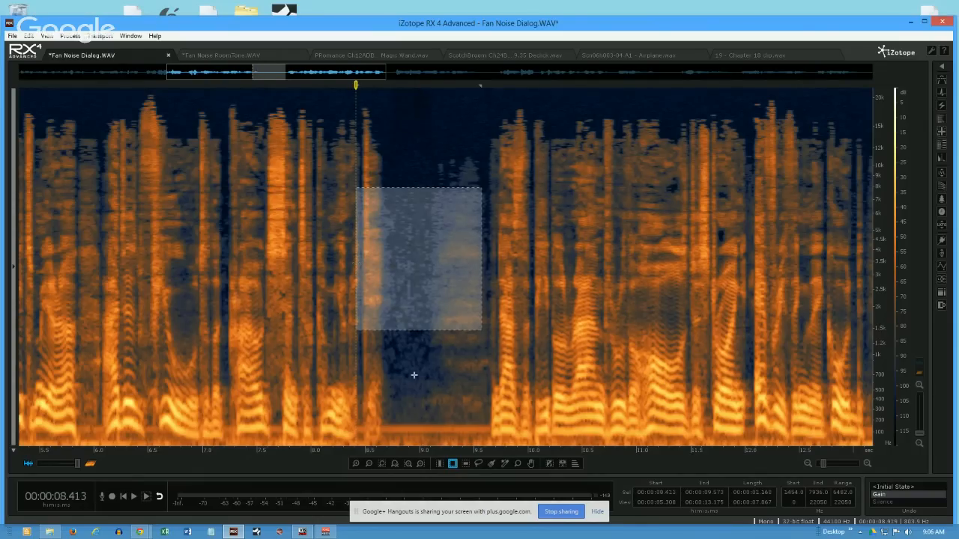
- Clear the rectangular selection and time-select the pause from about 8.74 to 9.58 s across all frequencies
left_click(438, 417)
left_click(440, 464)
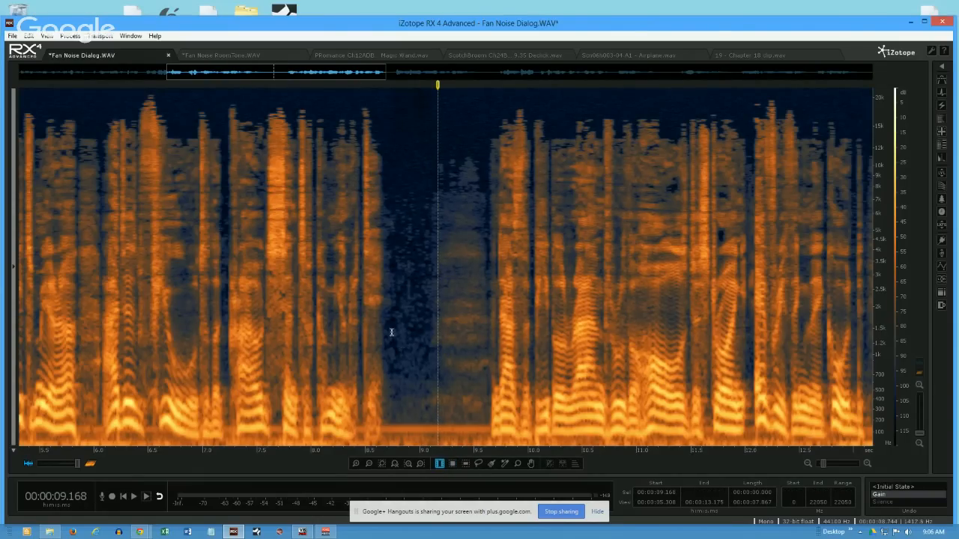
left_click_drag(391, 344, 481, 341)
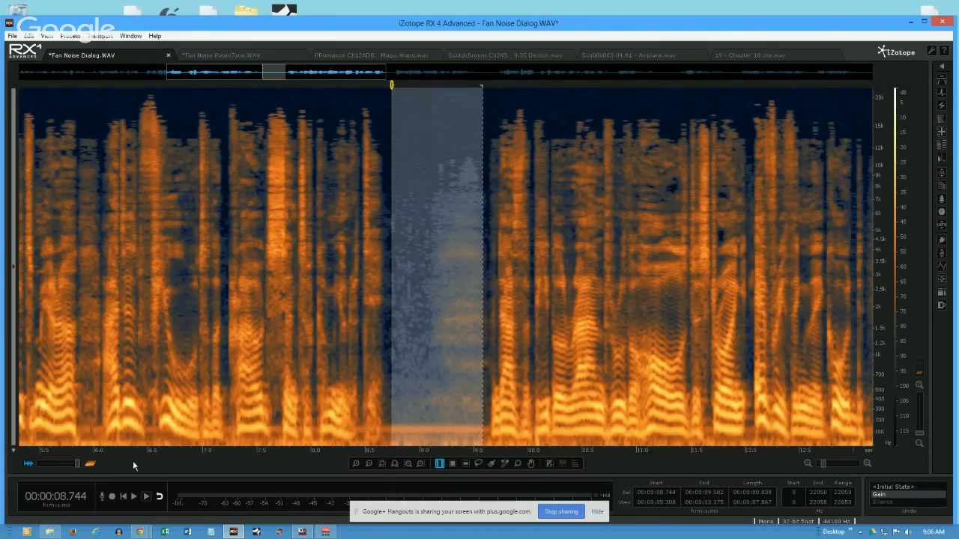
- Fade the display from spectrogram through a blended view to waveform only, and clear the time selection
left_click_drag(76, 464, 61, 470)
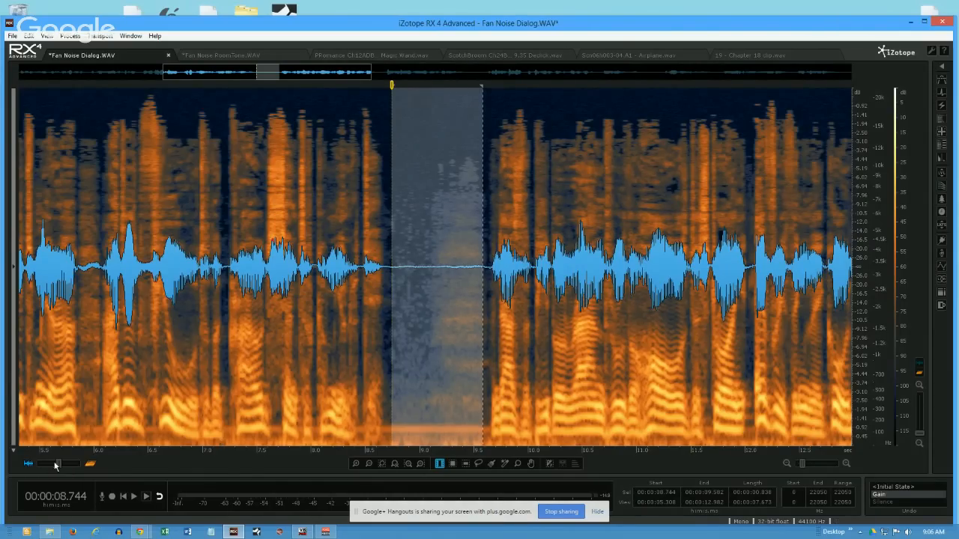
left_click_drag(62, 469, 30, 466)
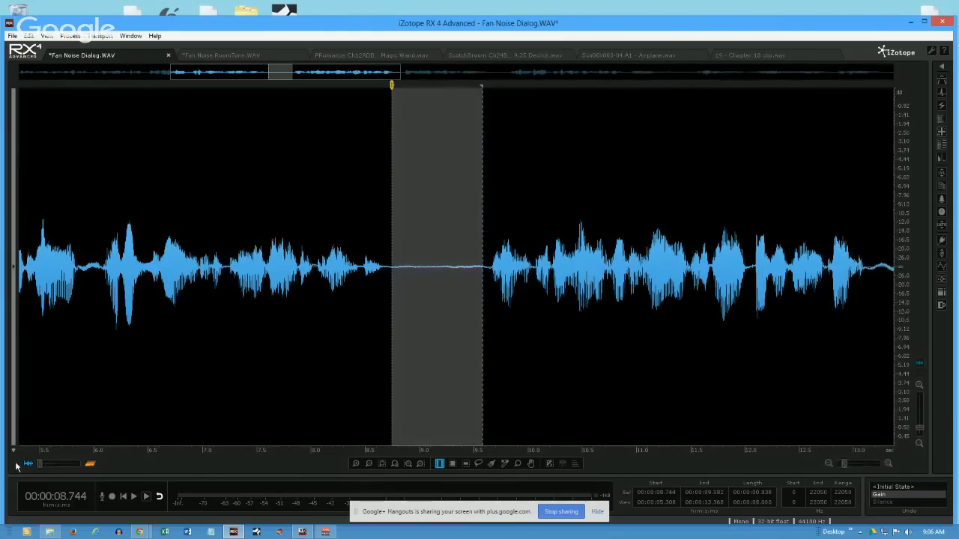
left_click(199, 235)
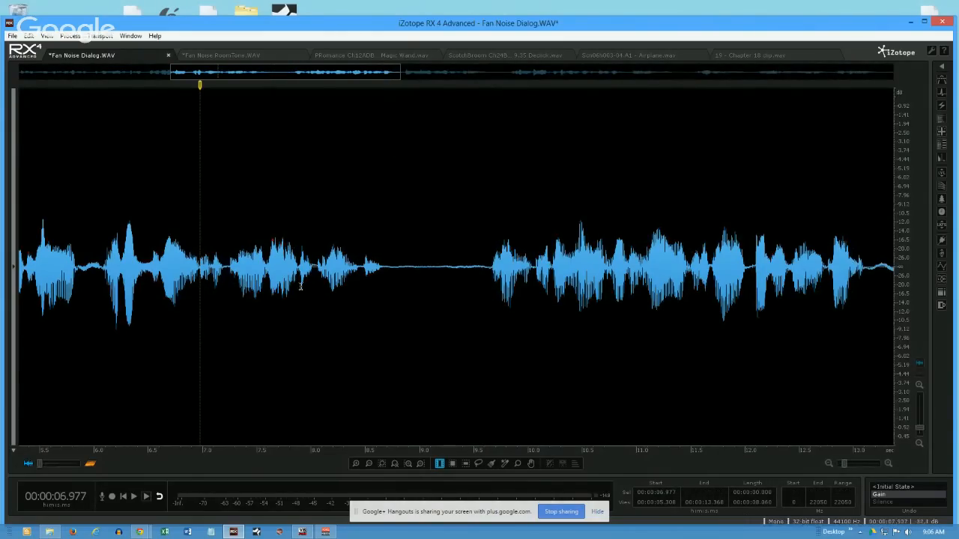
- Revert the file to its initial state and display the waveform blended about equally with the spectrogram
left_click(899, 487)
left_click(404, 282)
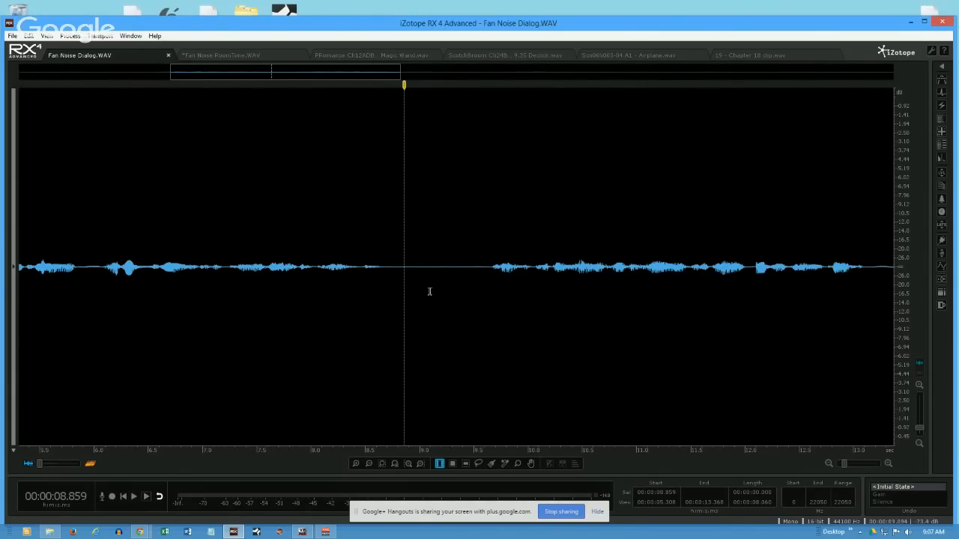
left_click(90, 465)
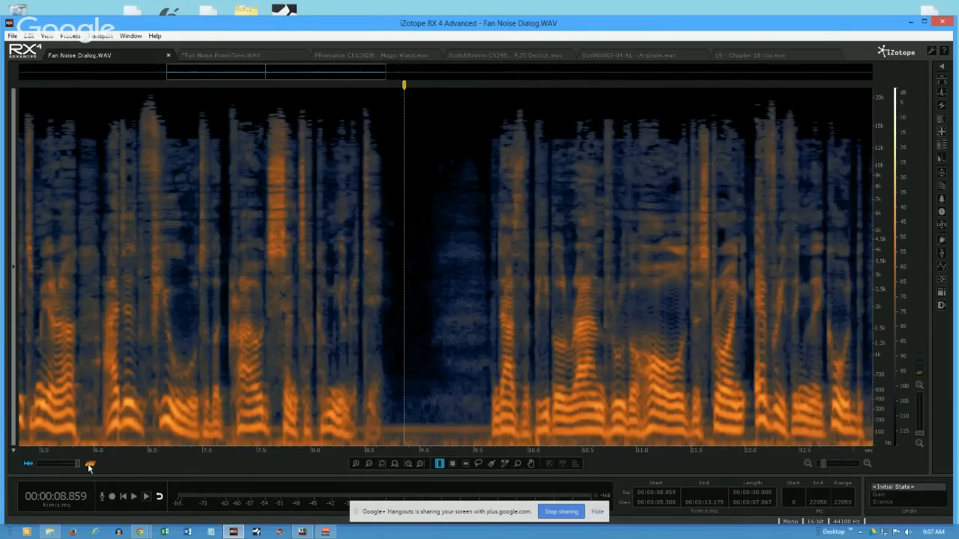
left_click_drag(77, 465, 59, 470)
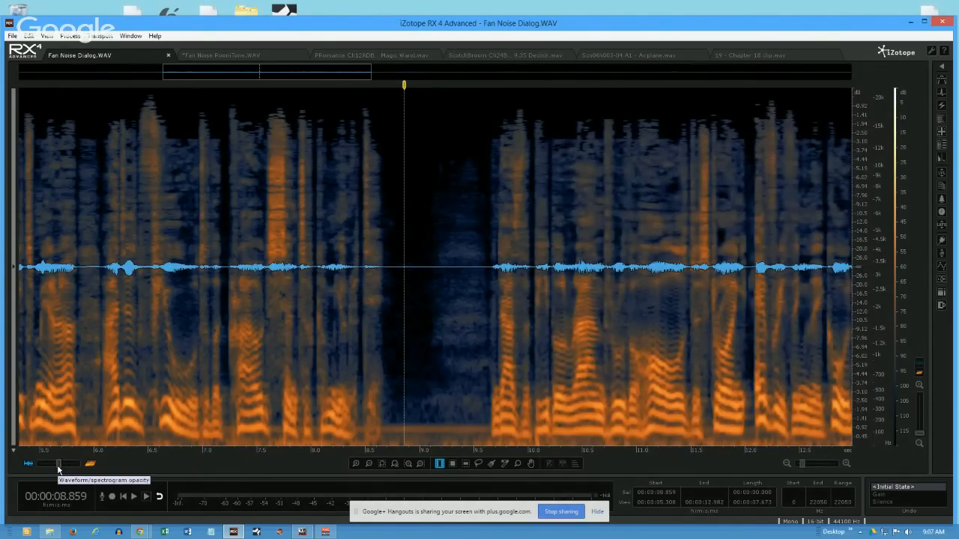
- Show only the spectrogram and time-select the quiet part of the pause from about 8.78 to 9.01 s
left_click_drag(59, 470, 78, 468)
left_click(89, 465)
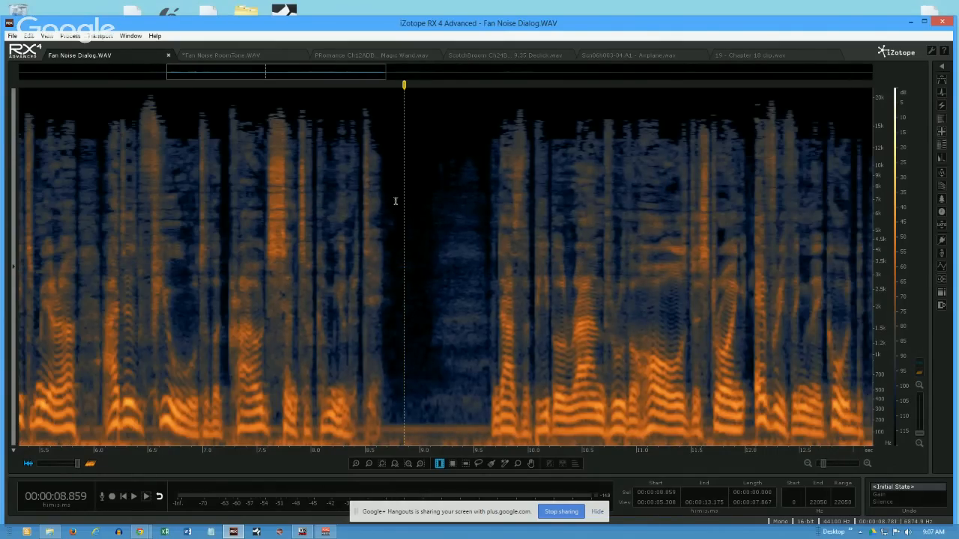
left_click_drag(395, 202, 421, 203)
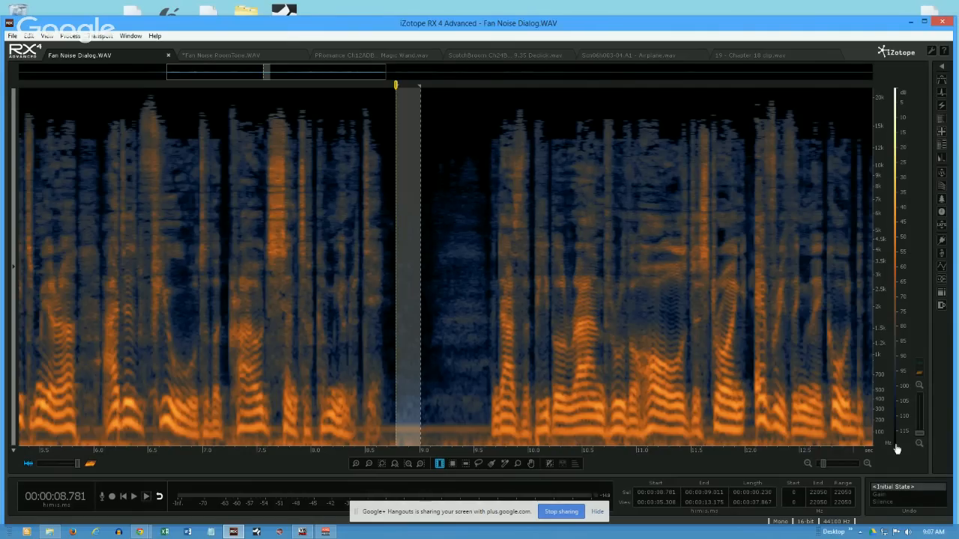
- Clear the time selection, then shift the spectrogram's amplitude colour range to brighten the display and return it to about 5 to 115 dB
left_click(430, 101)
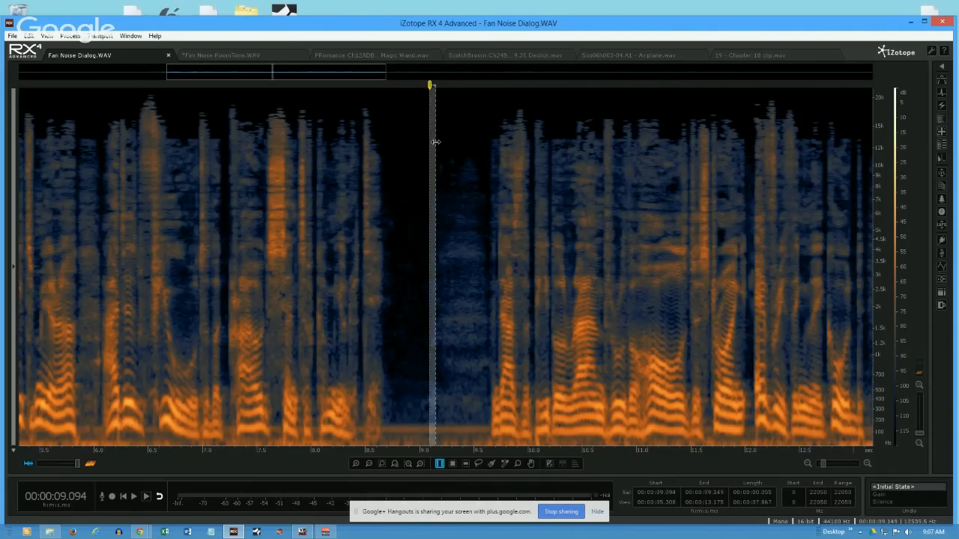
left_click(390, 122)
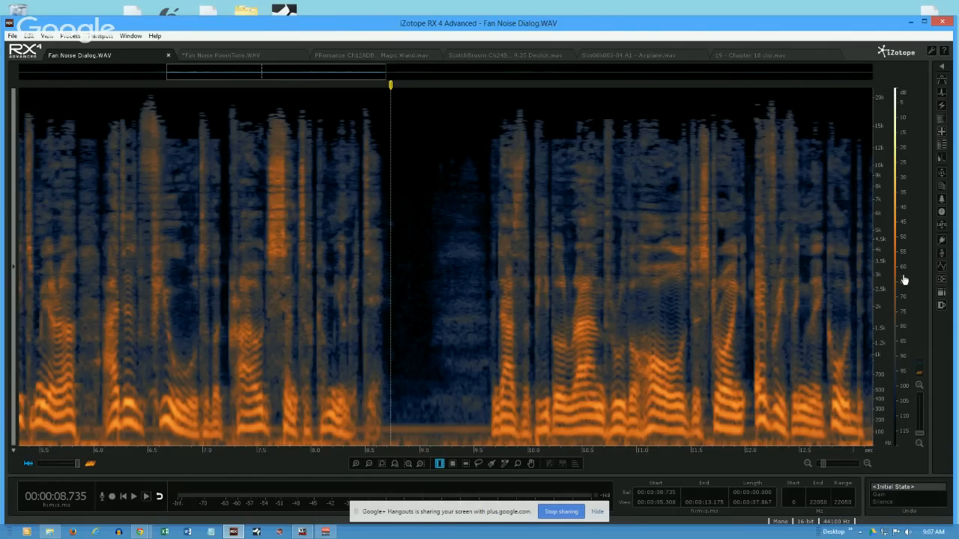
left_click_drag(901, 290, 897, 197)
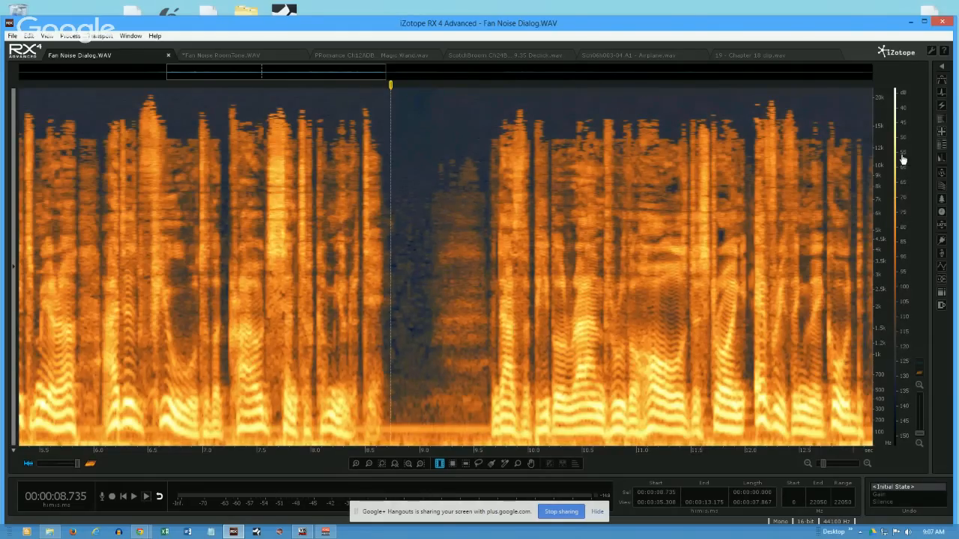
left_click_drag(902, 153, 906, 235)
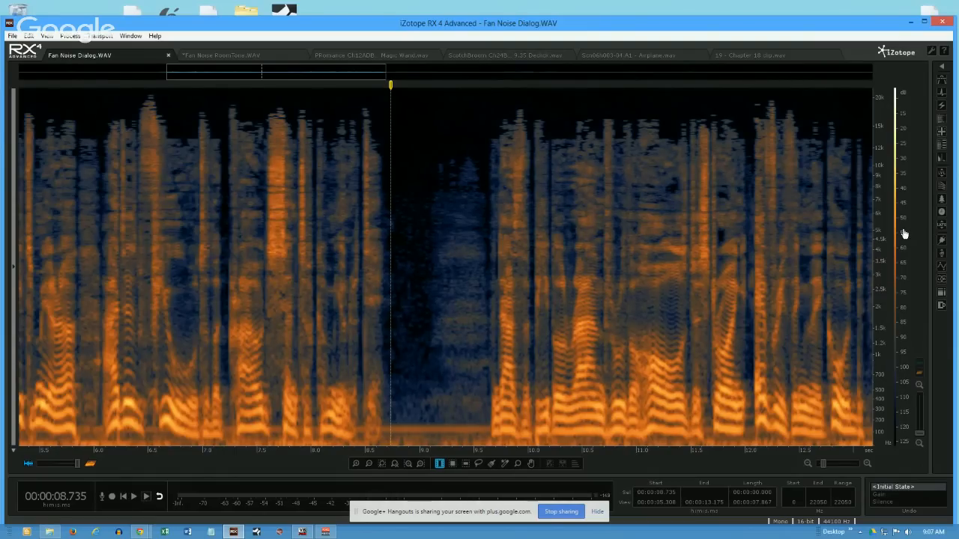
left_click_drag(904, 214, 904, 233)
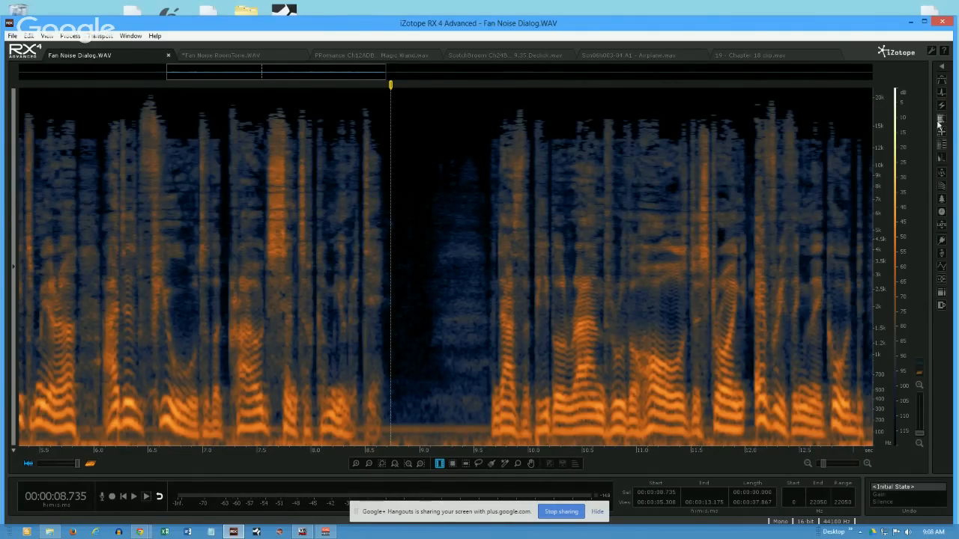
- Expand the module list to show the module names, and briefly open and close the Denoise module
left_click(942, 68)
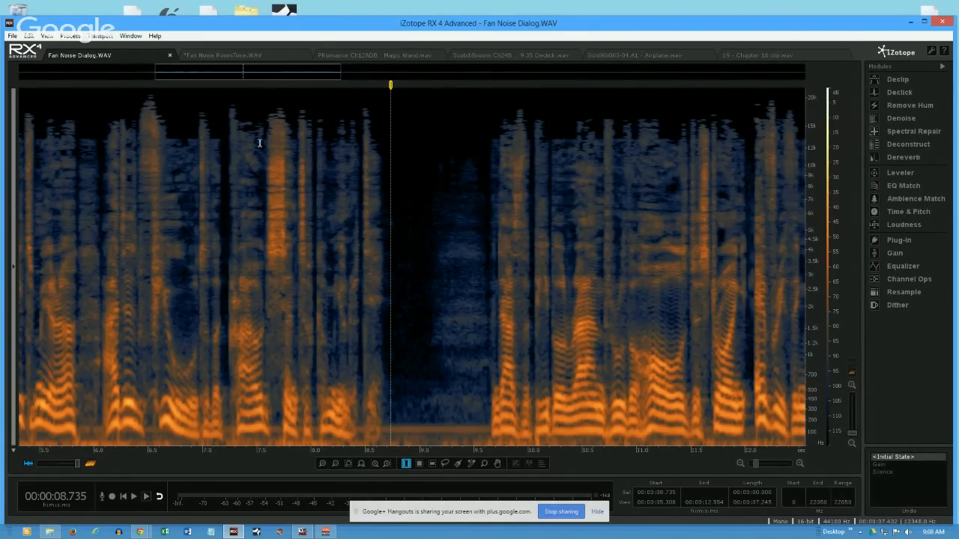
left_click(943, 68)
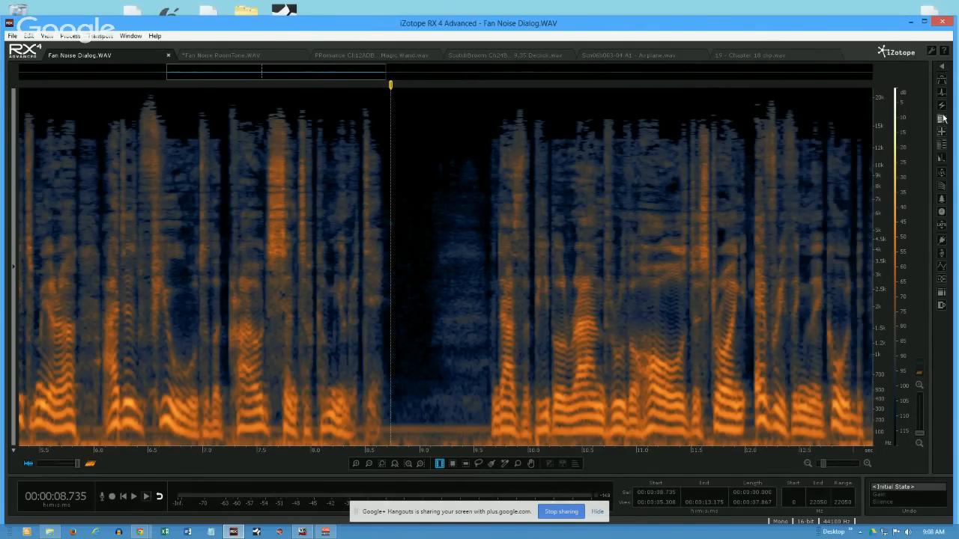
left_click(942, 67)
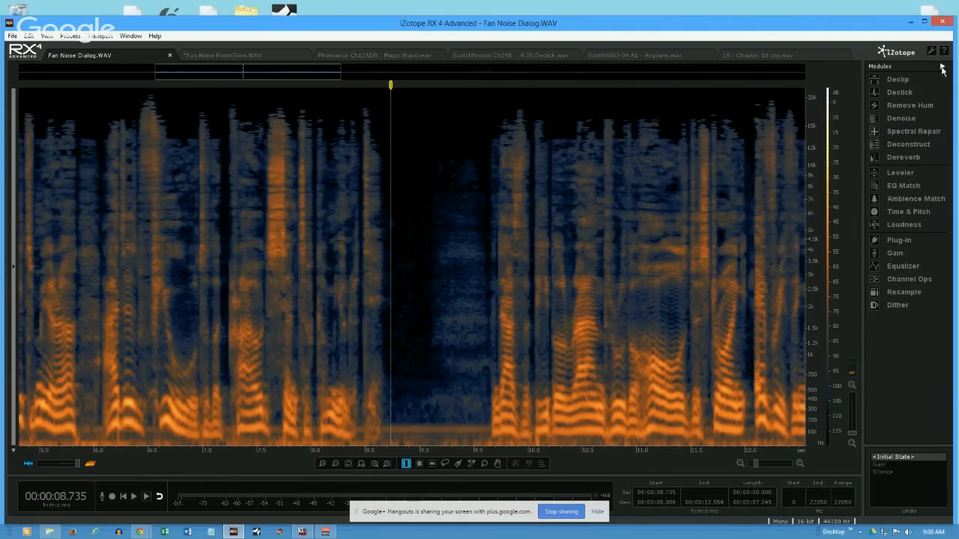
left_click(942, 69)
left_click(942, 69)
left_click(902, 120)
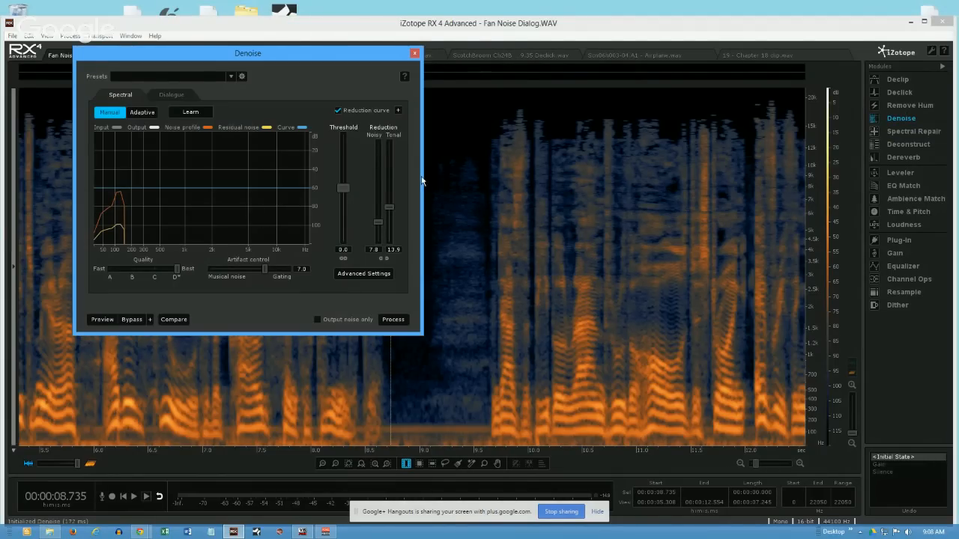
left_click(414, 54)
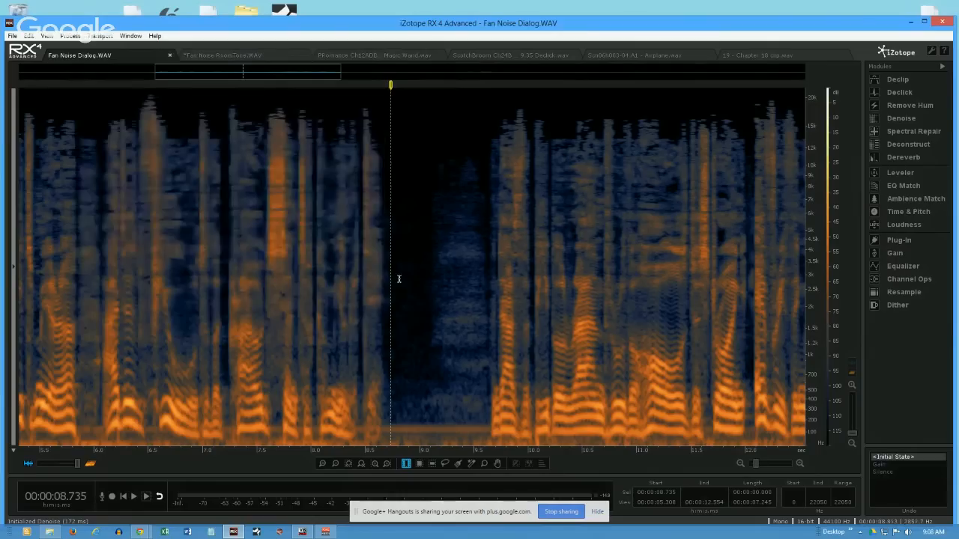
- Select the whole visible time range and check its total RMS level in Waveform Statistics
double_click(241, 232)
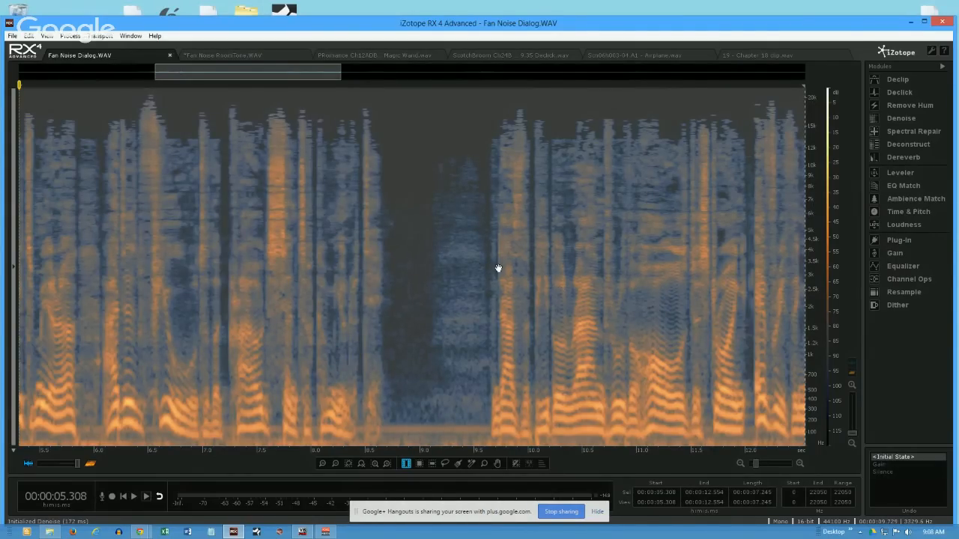
left_click(131, 36)
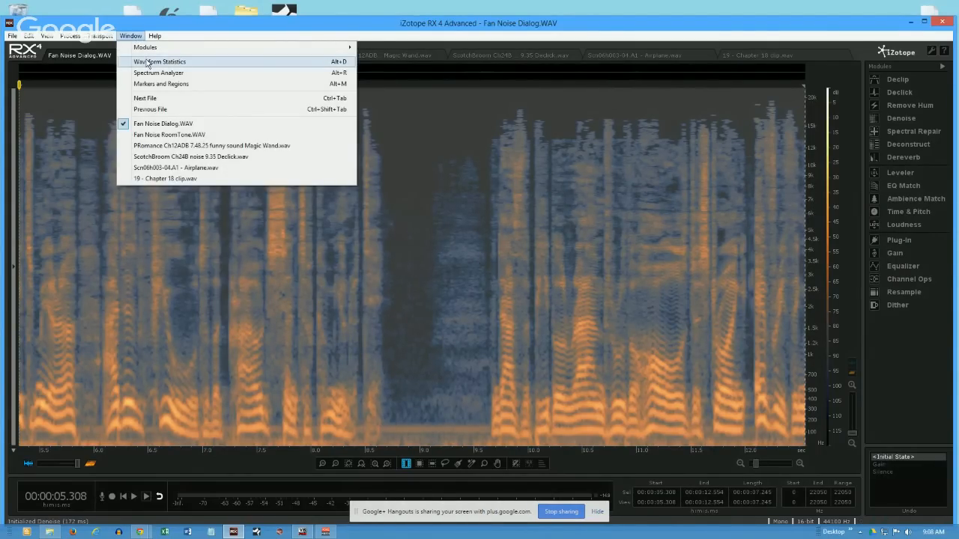
left_click(146, 62)
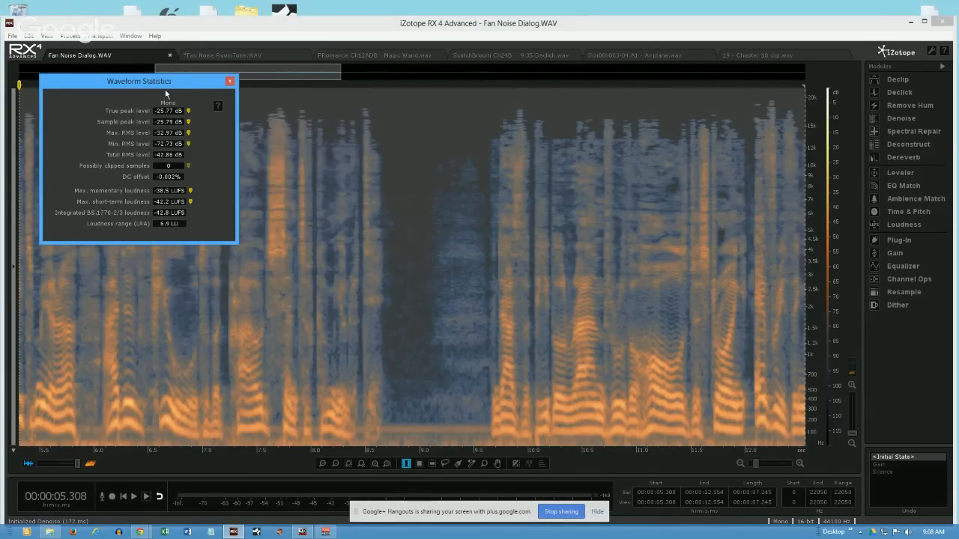
left_click_drag(178, 84, 704, 122)
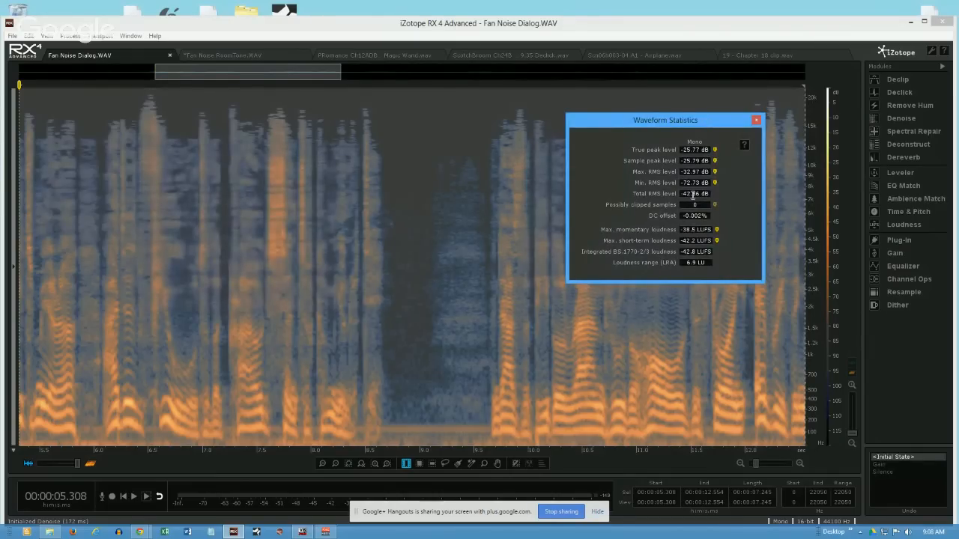
mouse_move(699, 193)
- Clear the time selection and display the waveform only, with Waveform Statistics closed
left_click(396, 169)
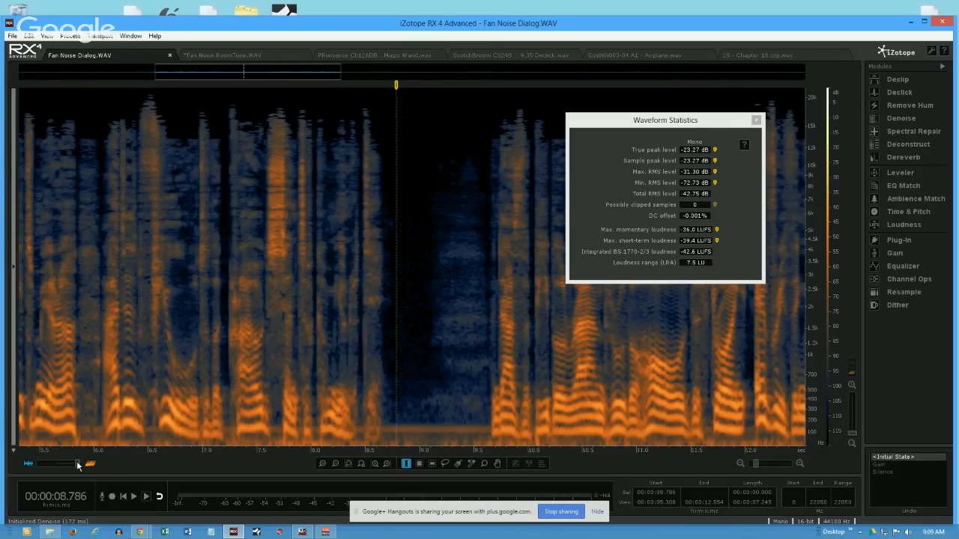
left_click_drag(77, 465, 20, 470)
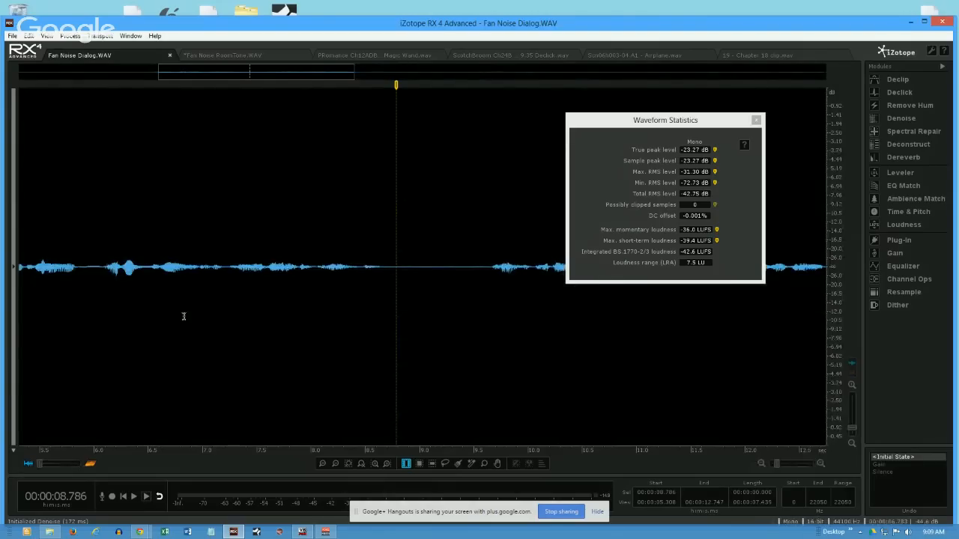
left_click(755, 121)
left_click(755, 122)
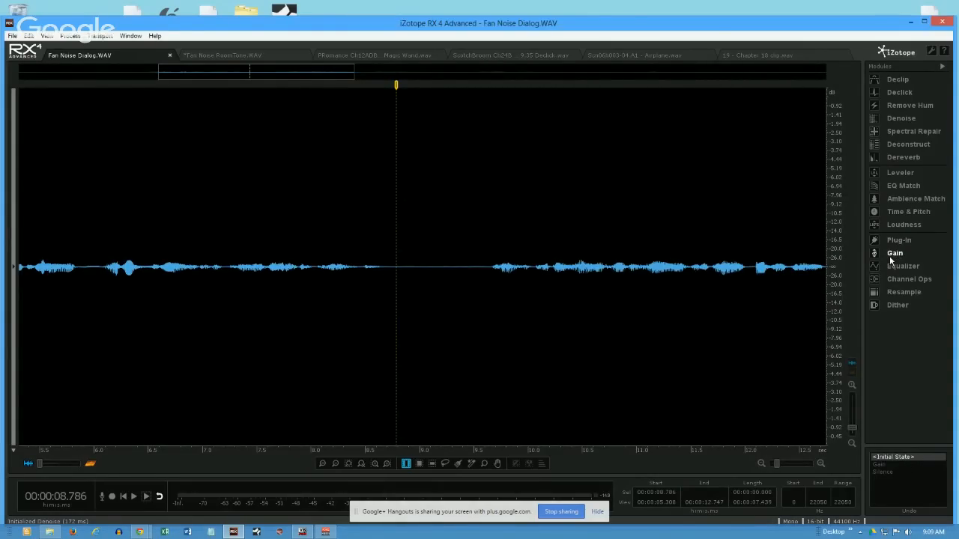
- Normalize the whole file to a target peak level of -3 dBFS with the Gain module
left_click(891, 255)
left_click(765, 329)
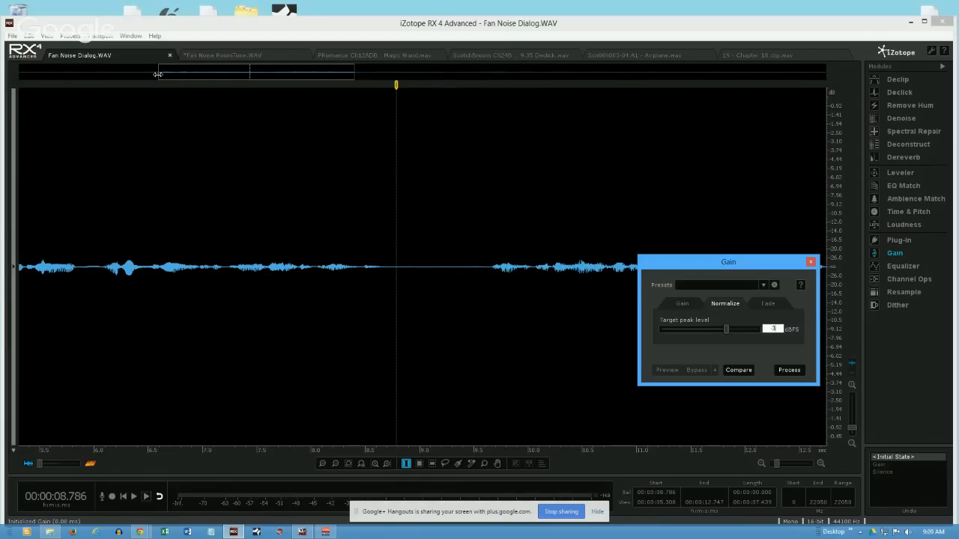
left_click(549, 273)
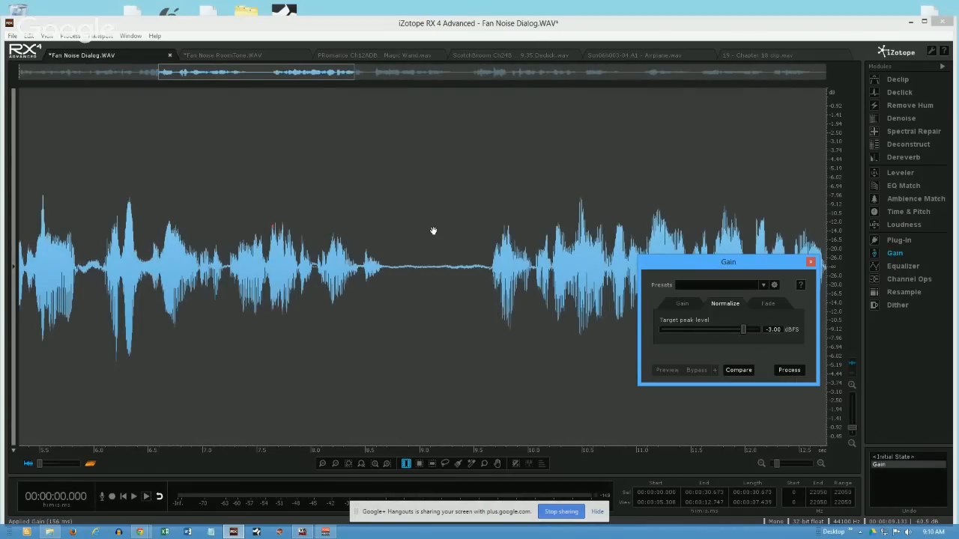
- Time-select the pause from about 8.70 to 9.59 s and examine its levels in Waveform Statistics
left_click(386, 274)
left_click_drag(385, 274, 483, 307)
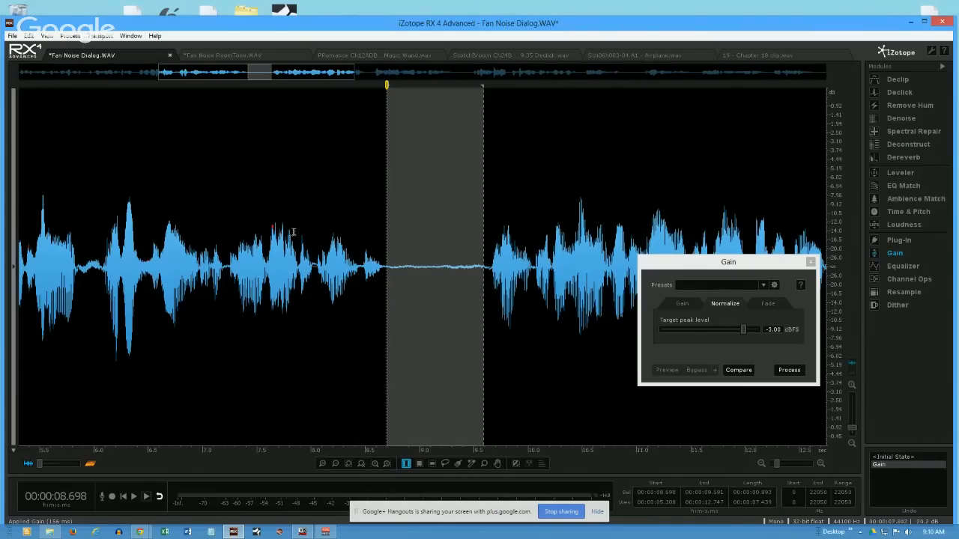
left_click(129, 35)
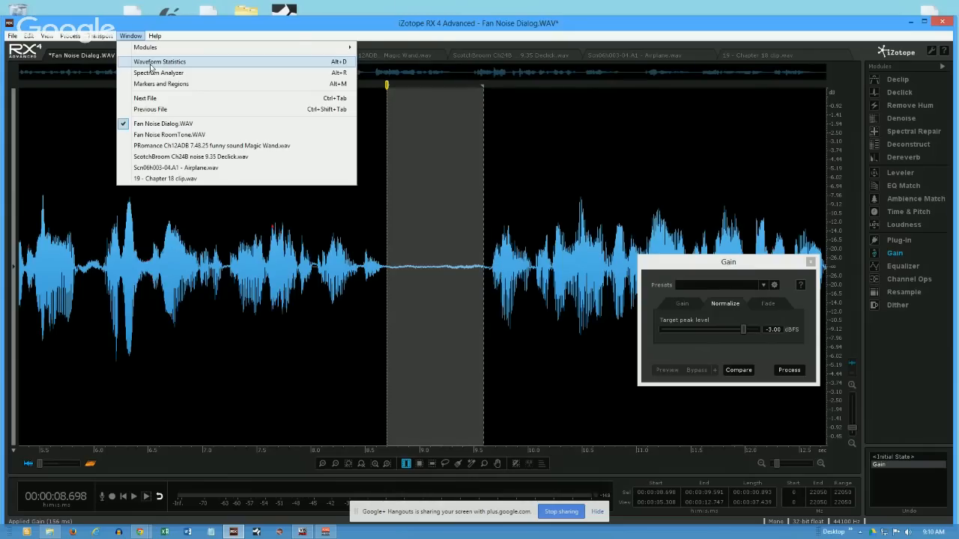
left_click(150, 68)
left_click_drag(642, 120, 159, 91)
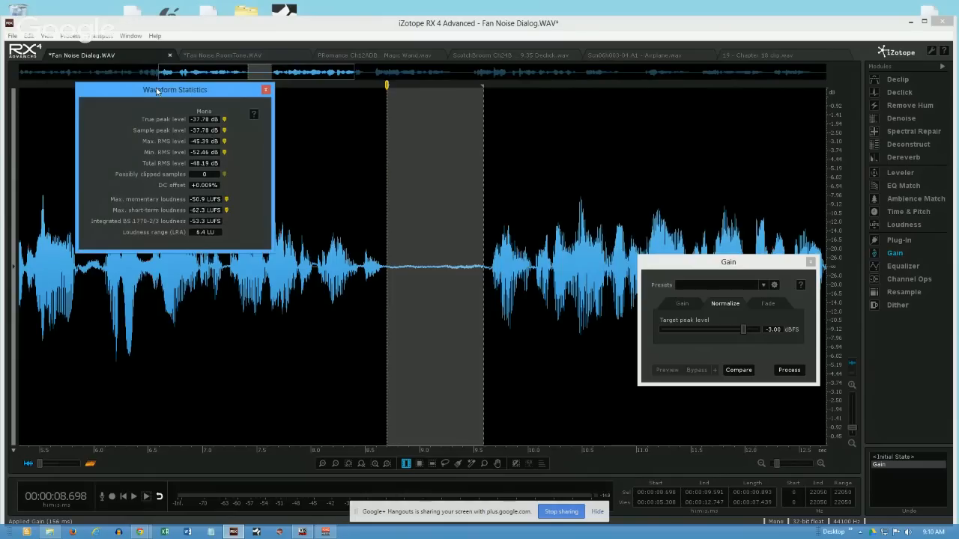
- Check the statistics of the visible range and of the whole file, and close the Gain module
double_click(308, 280)
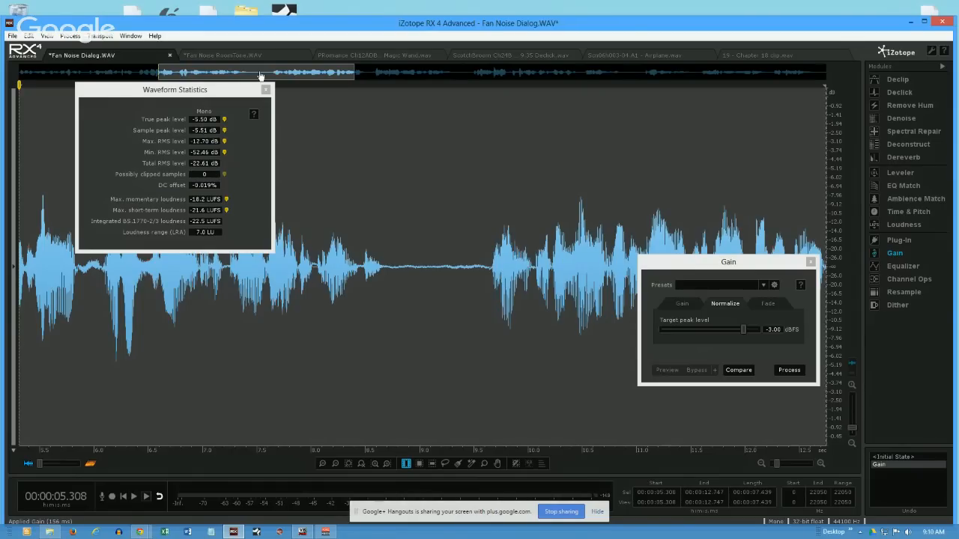
left_click(388, 229)
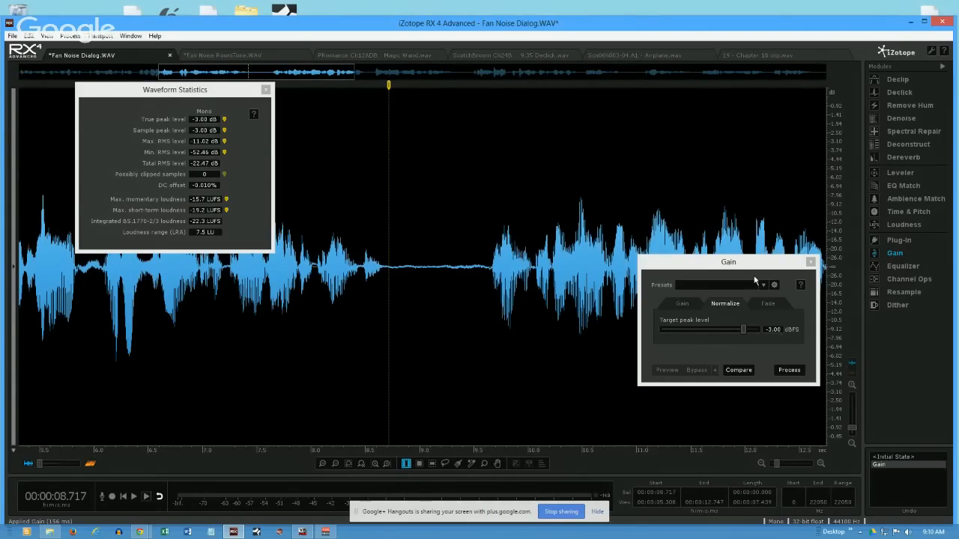
left_click(810, 262)
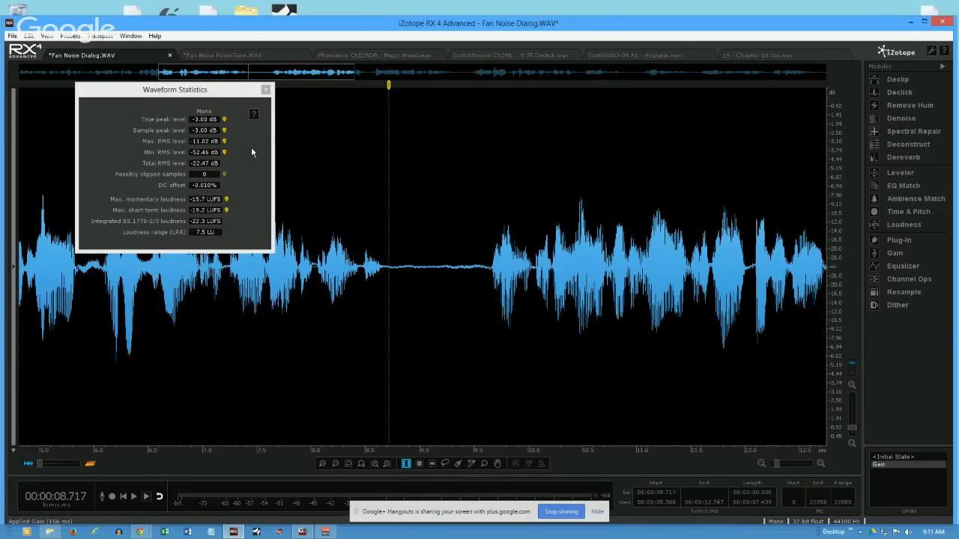
left_click(403, 278)
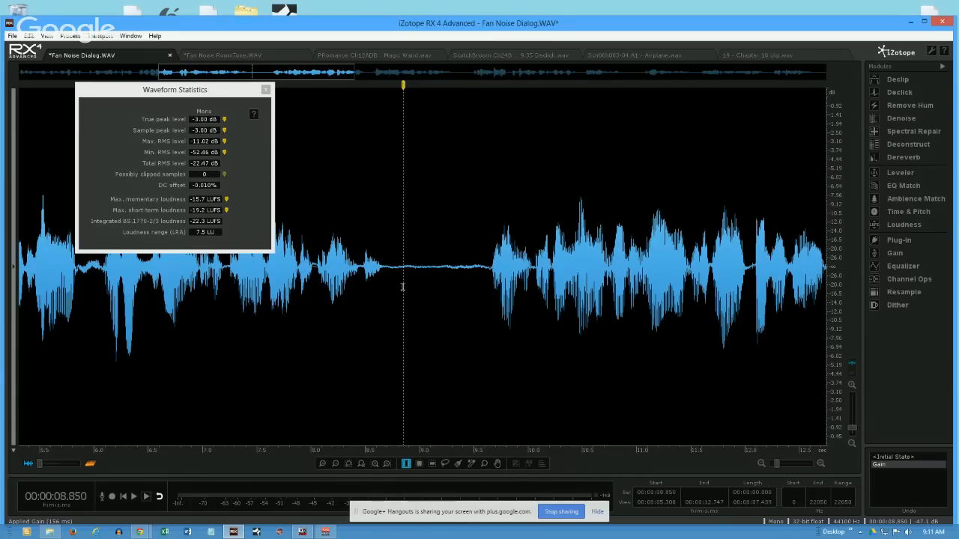
left_click_drag(392, 218, 444, 222)
left_click(377, 218)
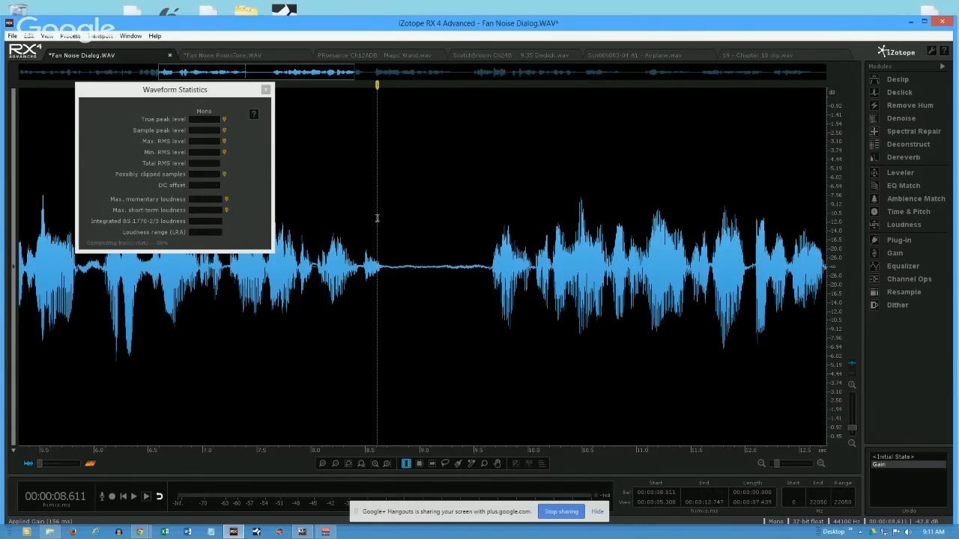
- Revert the file to its initial state and close Waveform Statistics
left_click(891, 457)
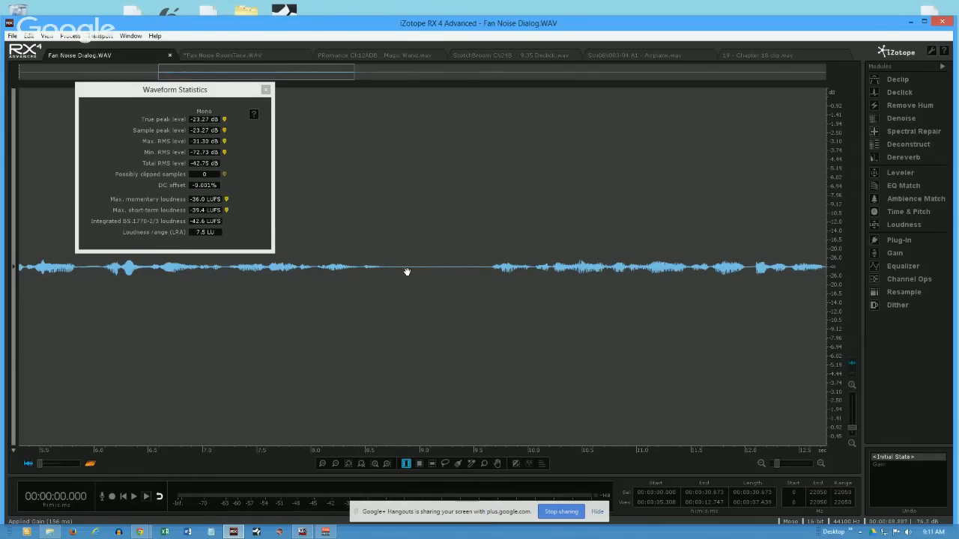
left_click(264, 90)
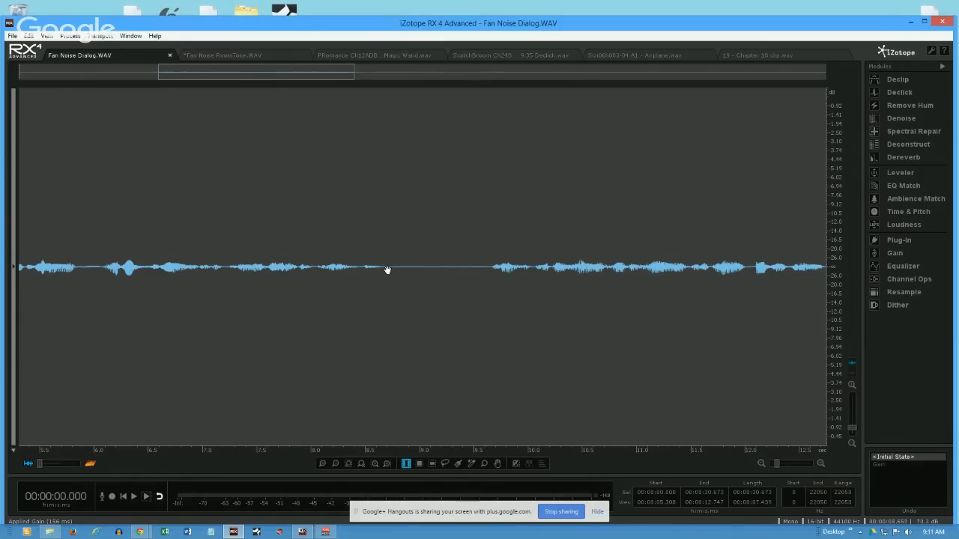
- Time-select the pause from about 8.80 to 9.60 s, then show only the spectrogram and reselect about 8.75 to 9.04 s
left_click(394, 297)
left_click_drag(397, 296, 483, 300)
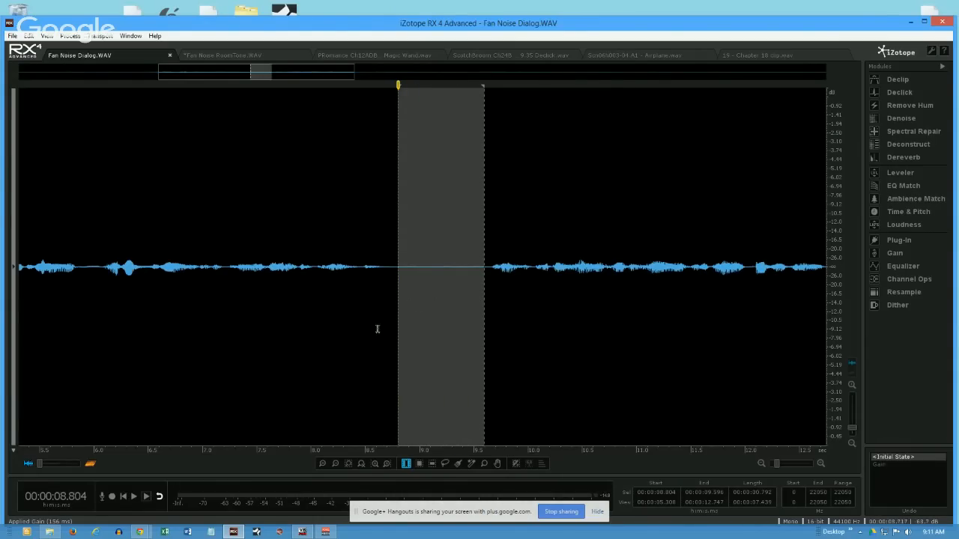
left_click(92, 464)
left_click_drag(484, 307, 387, 336)
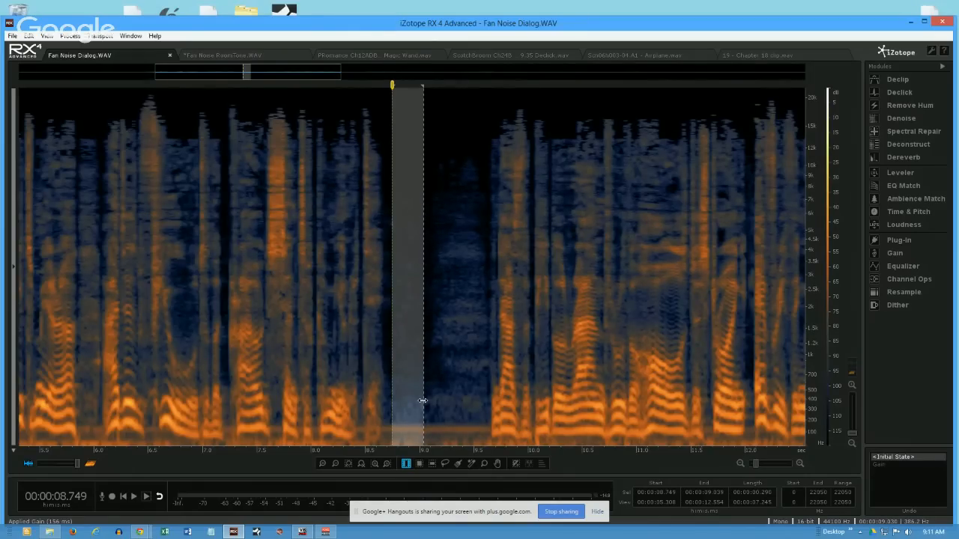
- Clear the time selection and play the dialogue from about 6.62 s
left_click(160, 314)
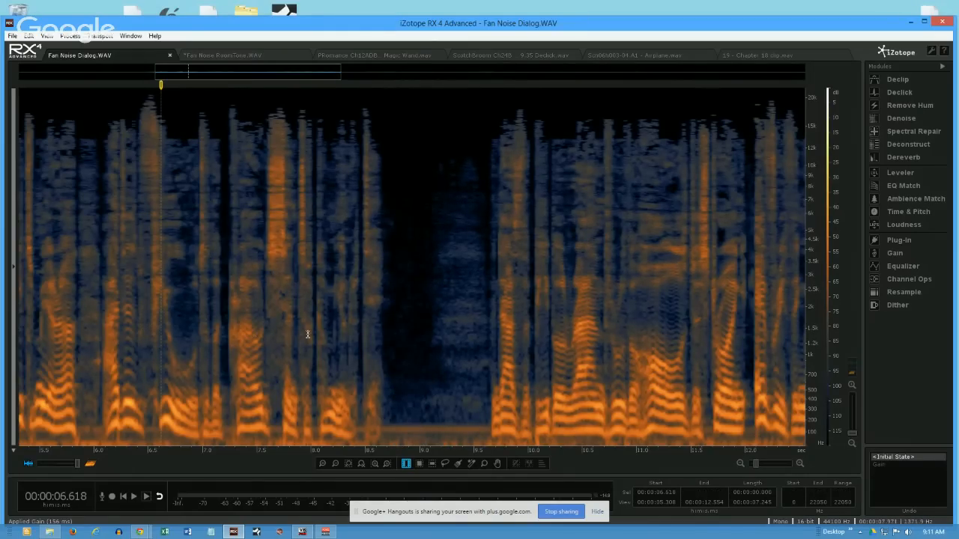
key("space")
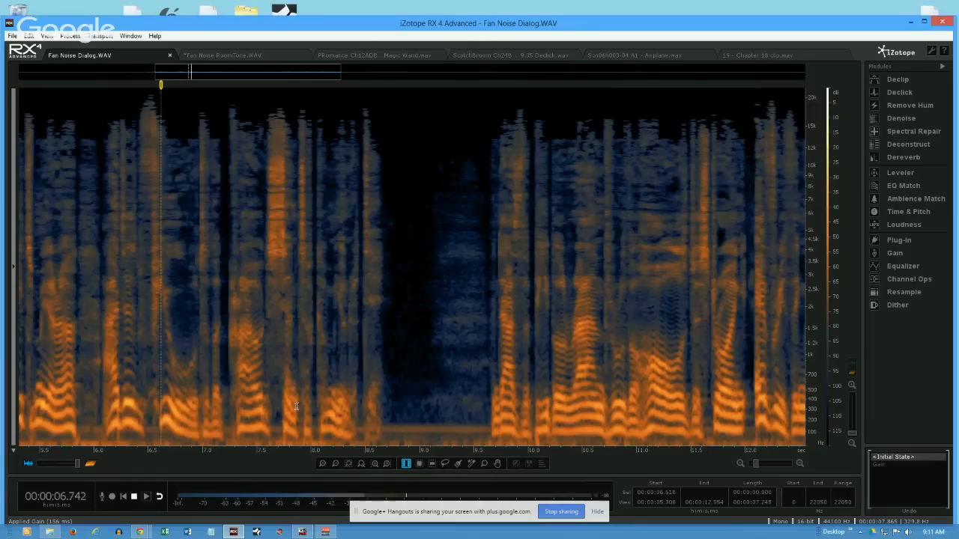
- Stop playback and restore the Gain edit from the undo history
key("space")
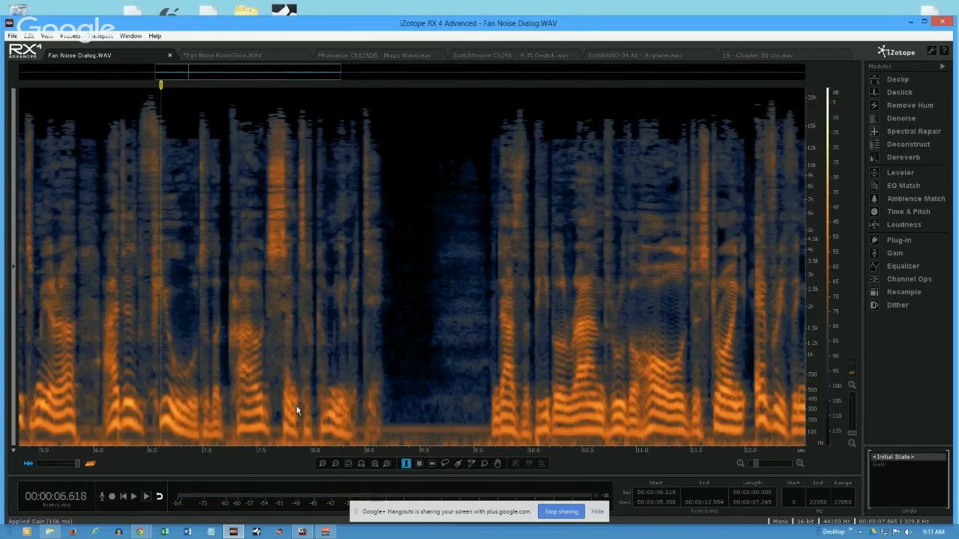
left_click_drag(396, 359, 420, 352)
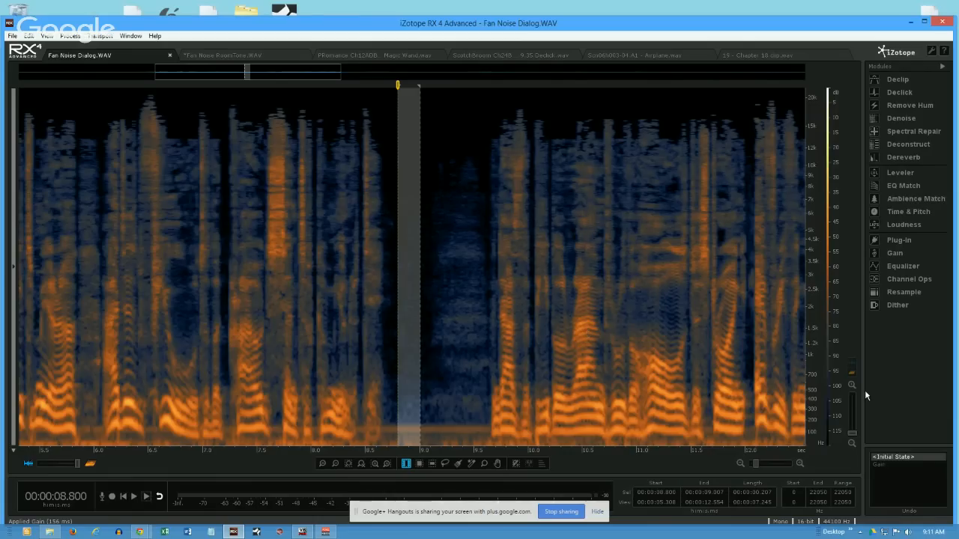
left_click(878, 465)
left_click(385, 248)
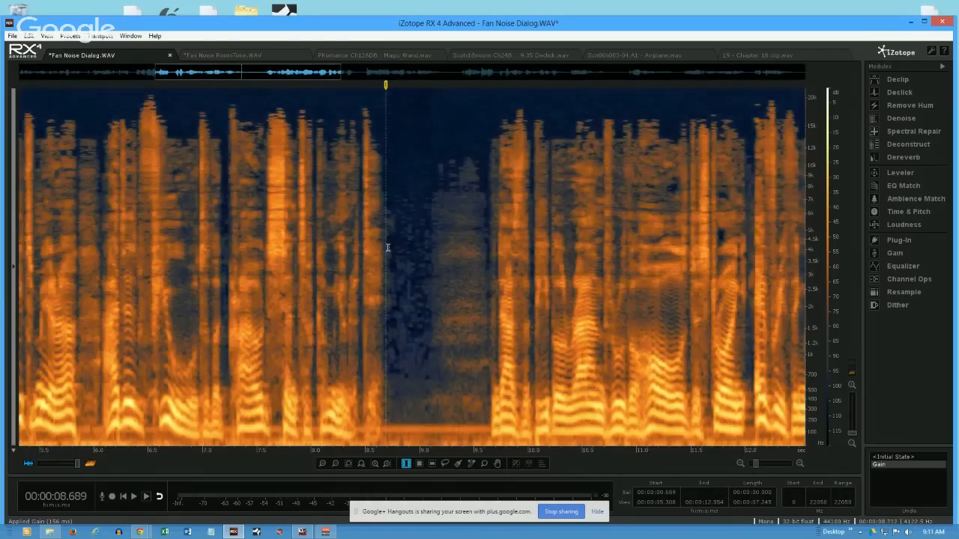
- Place the playhead at about 8.90 s in the pause, then open Waveform Statistics for the whole file and keep it clear of the pause
left_click_drag(392, 277, 425, 287)
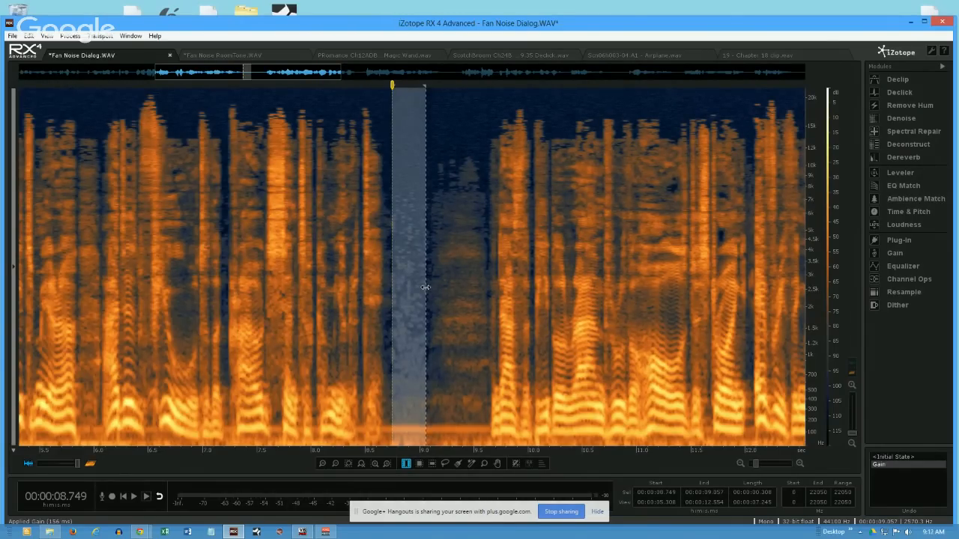
left_click(409, 266)
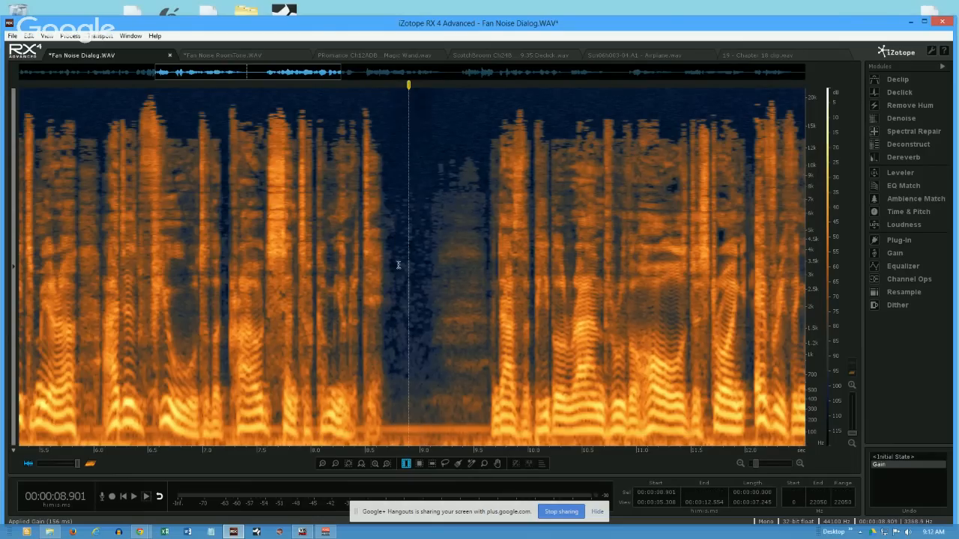
left_click(130, 36)
left_click(153, 62)
left_click_drag(172, 92, 695, 124)
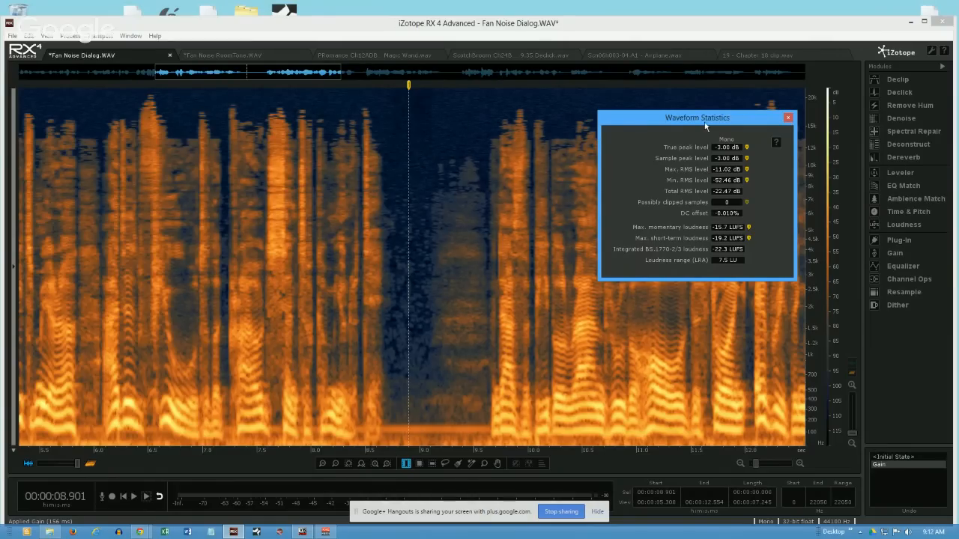
left_click_drag(742, 126, 215, 129)
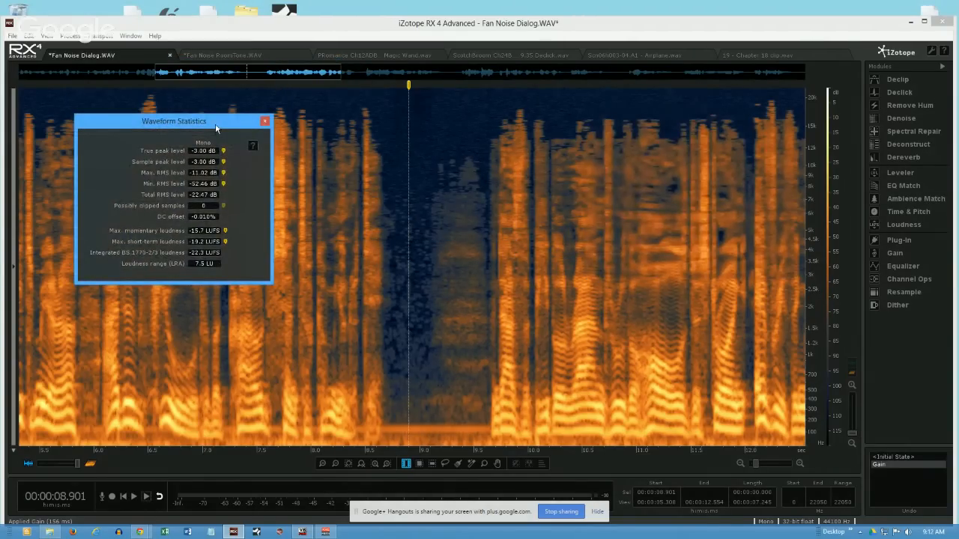
left_click_drag(216, 129, 695, 148)
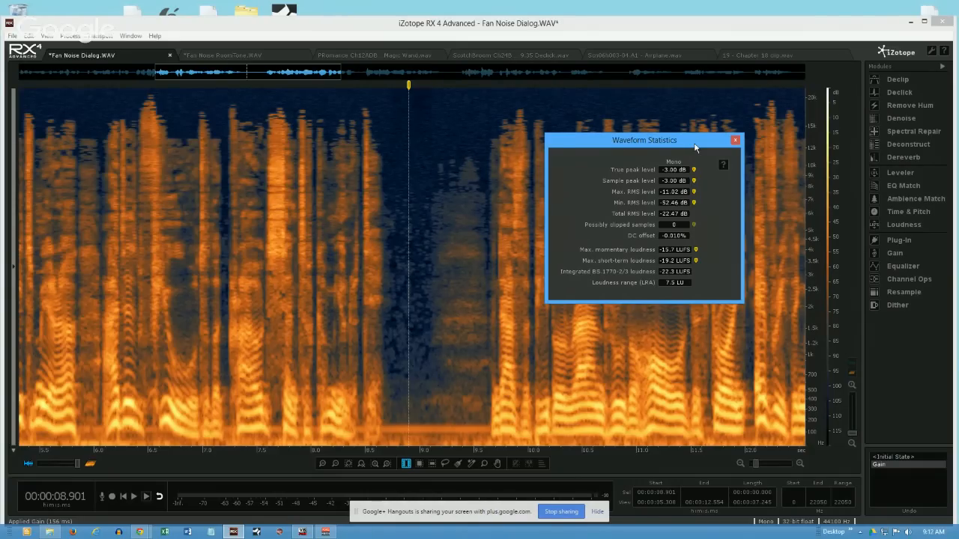
left_click_drag(694, 147, 672, 130)
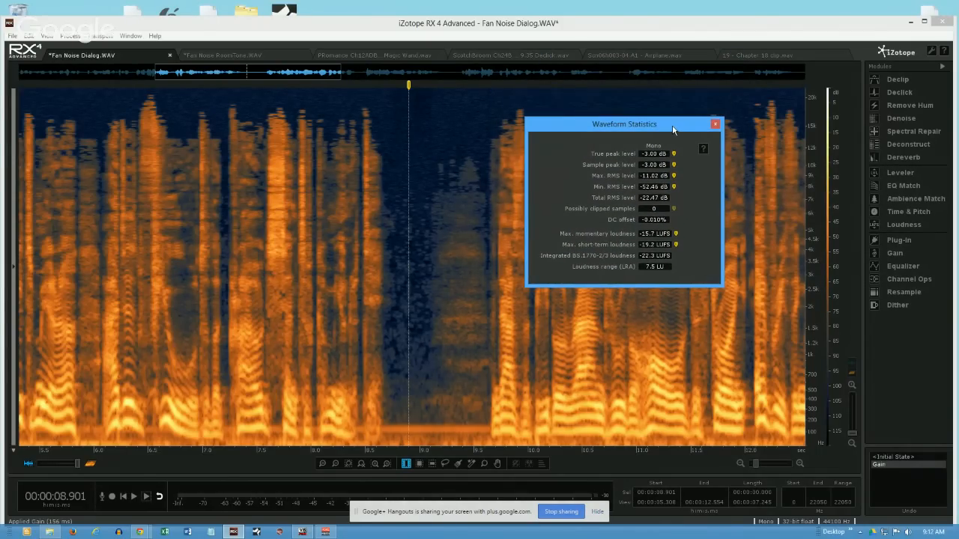
- Set the floating window opacity to 79 in the display preferences and move Waveform Statistics over the earlier dialogue
left_click(932, 52)
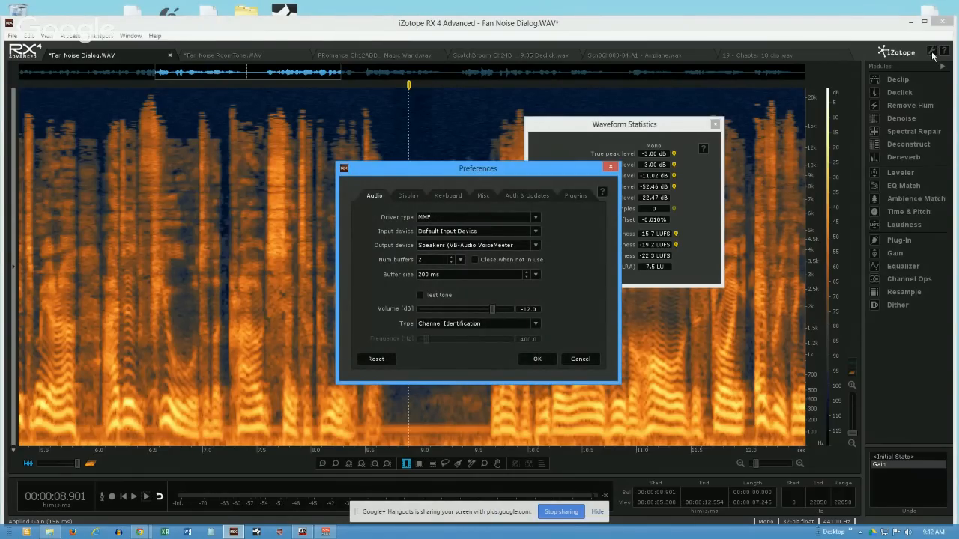
left_click(484, 196)
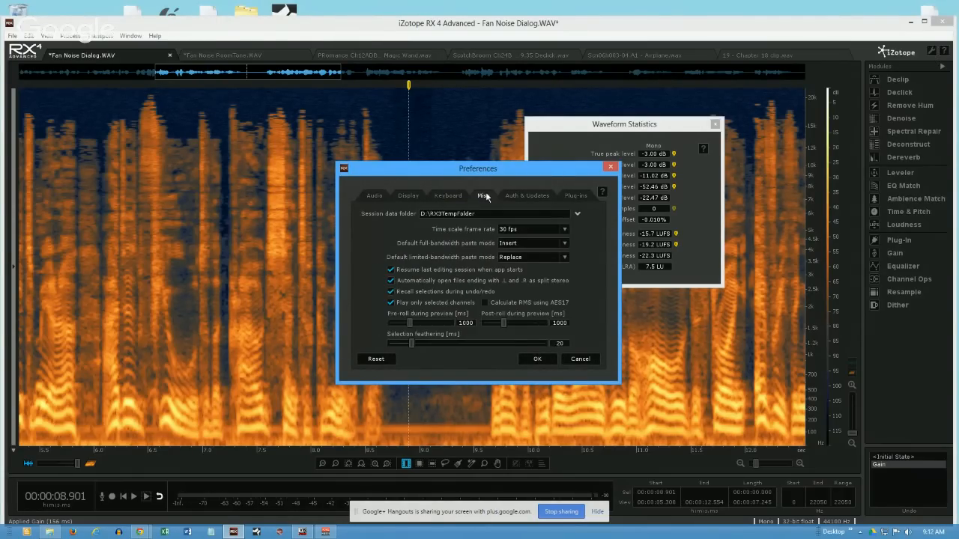
left_click(402, 196)
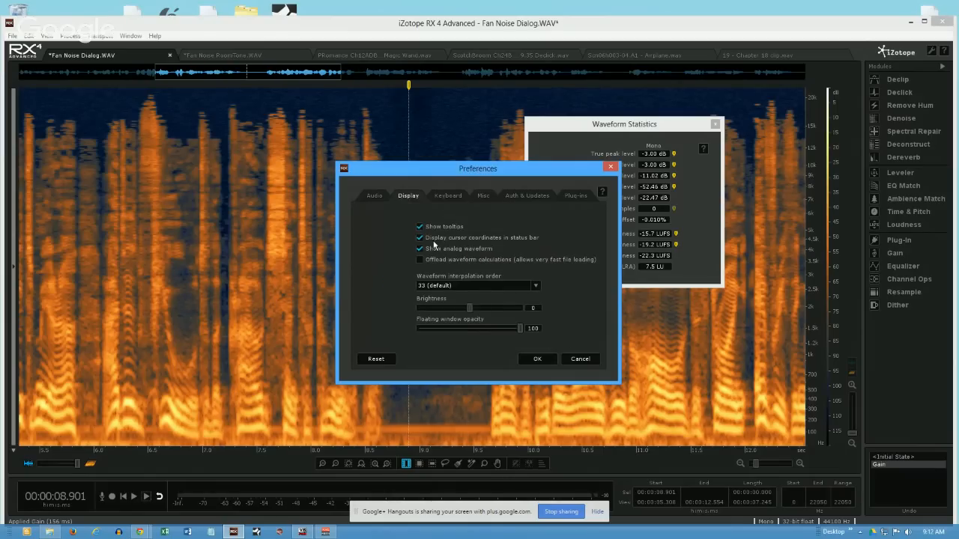
left_click_drag(517, 327, 486, 334)
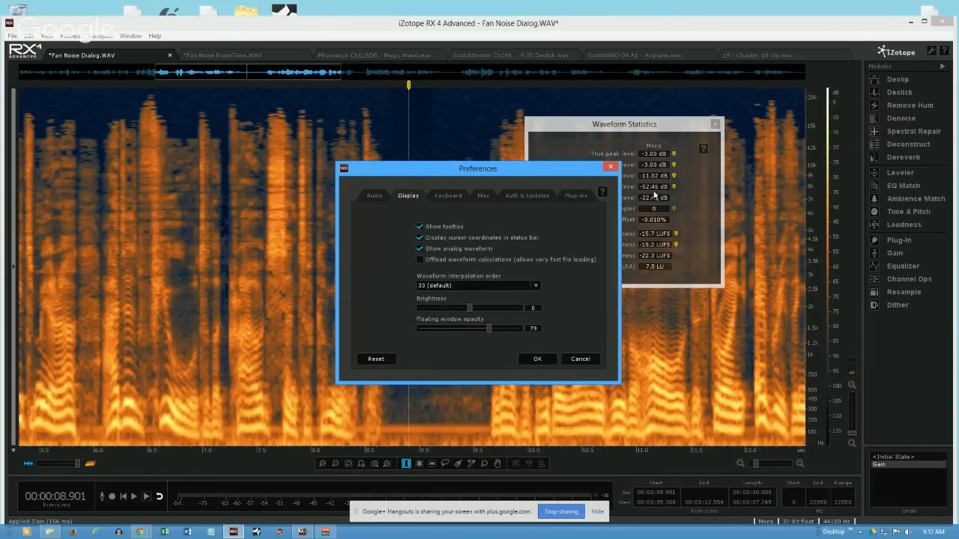
left_click(537, 360)
left_click_drag(594, 126, 243, 123)
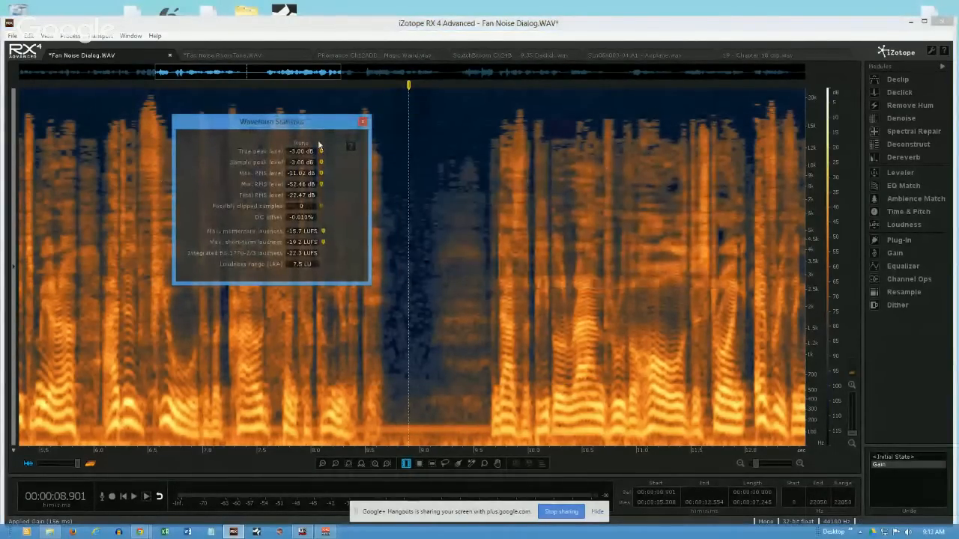
- Set the floating window opacity to 100 and move Waveform Statistics over the dialogue after the pause
left_click(932, 51)
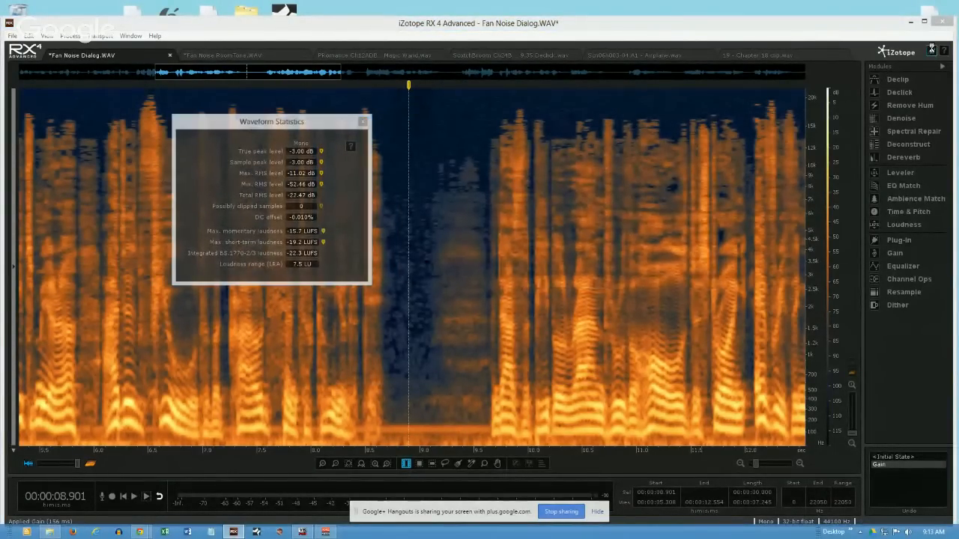
left_click_drag(483, 330, 525, 329)
left_click(535, 358)
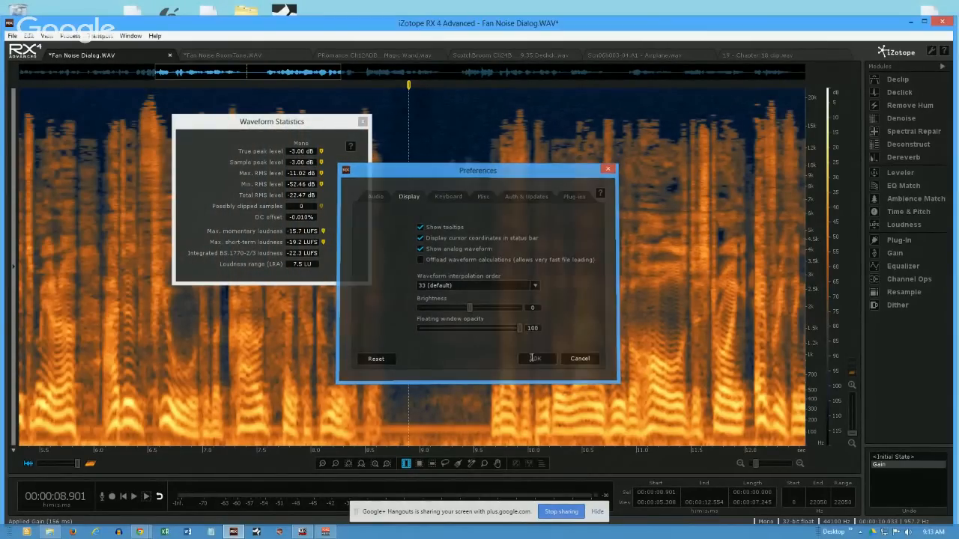
left_click_drag(342, 129, 713, 109)
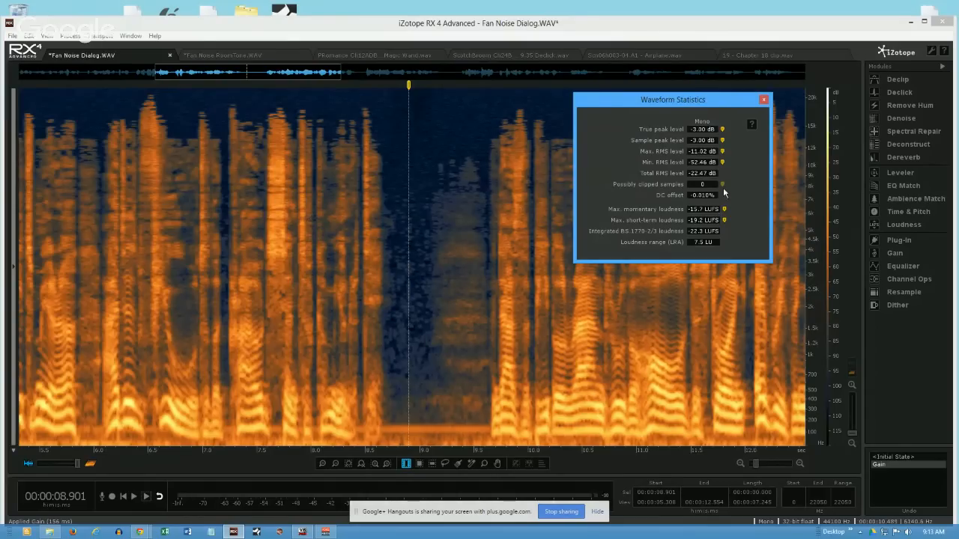
- Compare the level statistics of two time selections in the pause, about 8.76 to 8.98 s and 9.09 to 9.62 s
left_click_drag(393, 235, 425, 238)
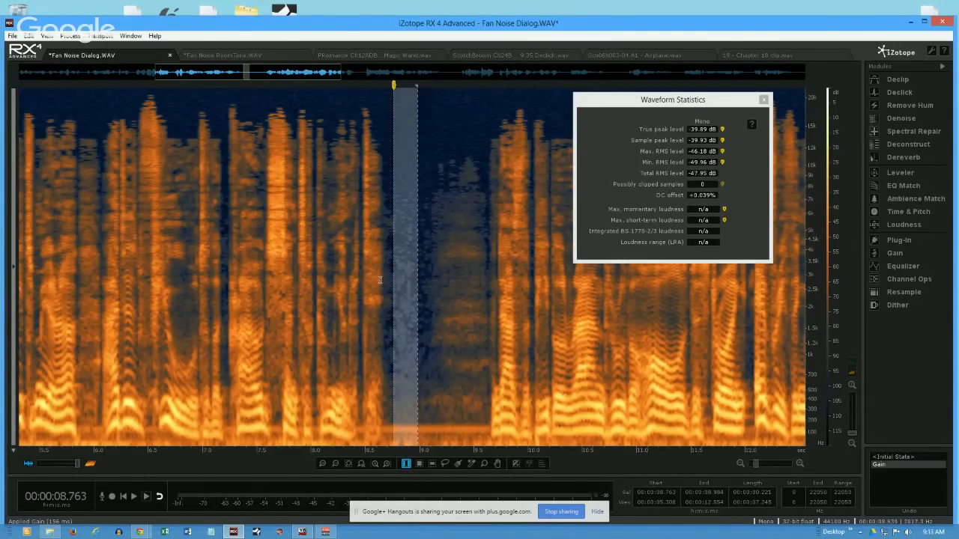
left_click(429, 273)
left_click_drag(429, 273, 487, 283)
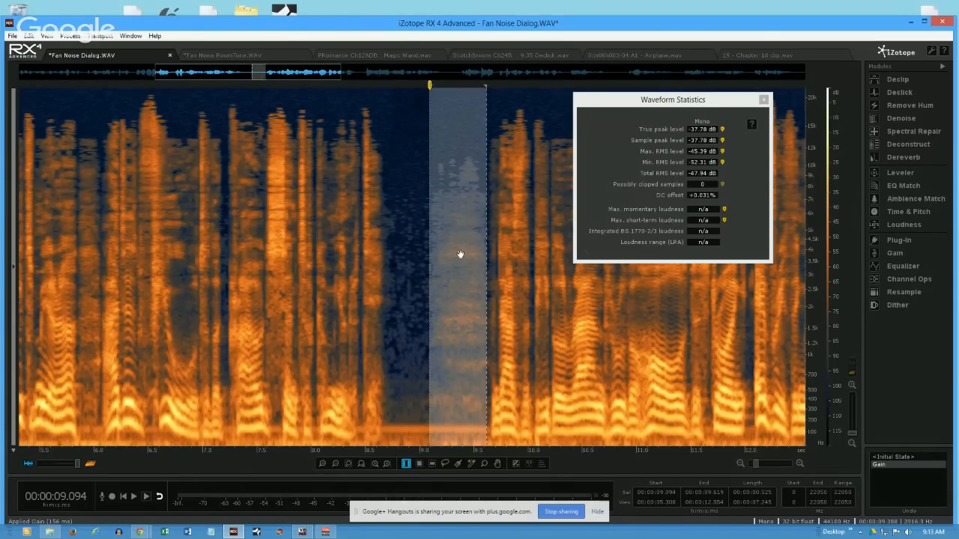
- Time-select about 8.75 to 8.99 s in the pause, check its noise levels, and close Waveform Statistics
left_click_drag(393, 250, 425, 258)
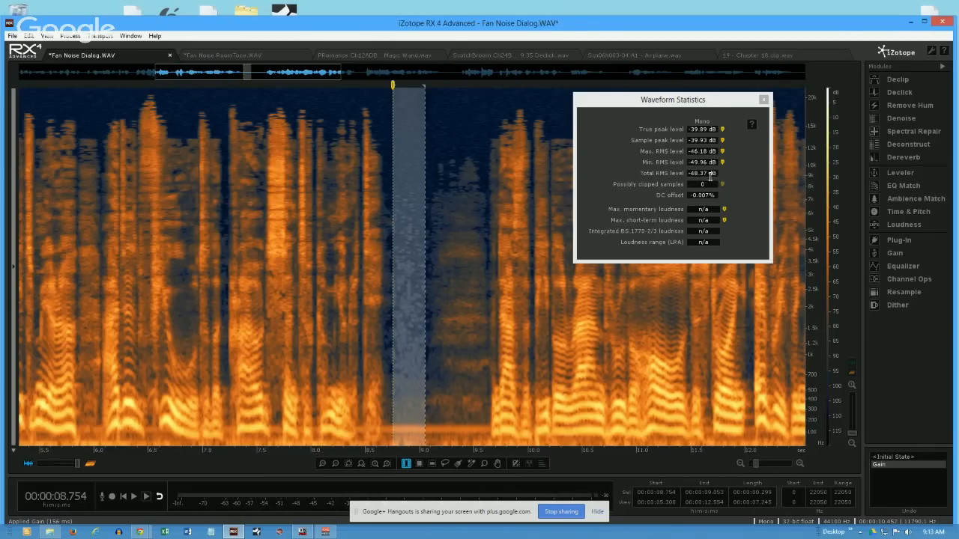
mouse_move(692, 174)
left_click_drag(425, 282, 419, 283)
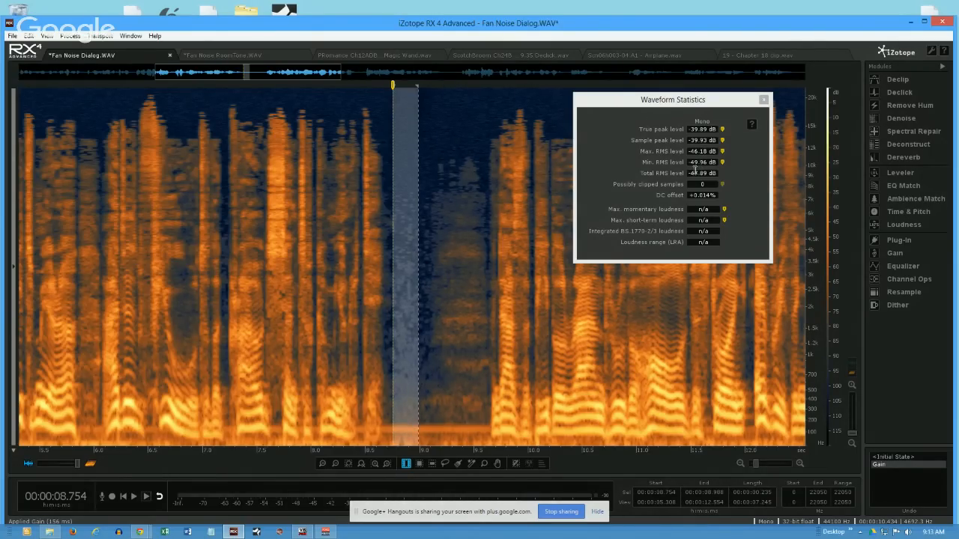
left_click(691, 129)
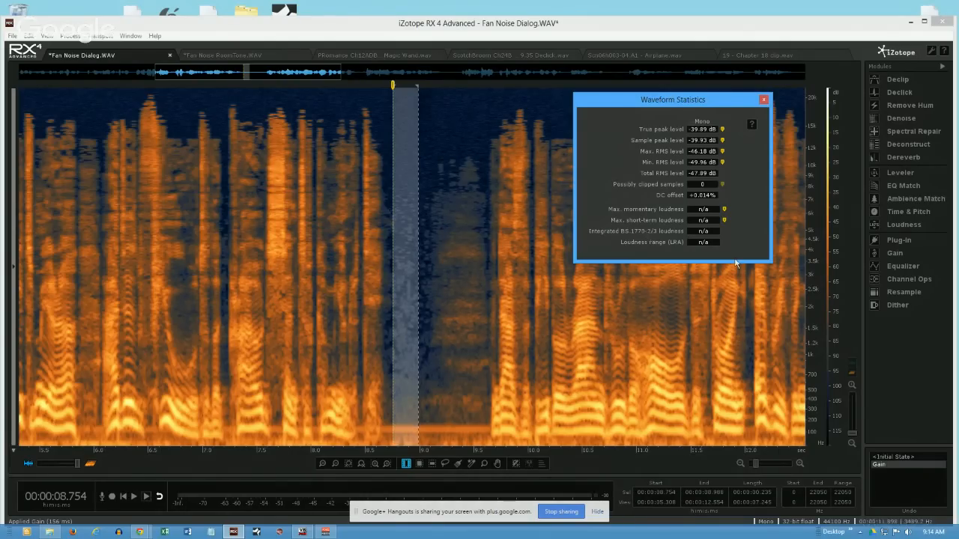
left_click(763, 99)
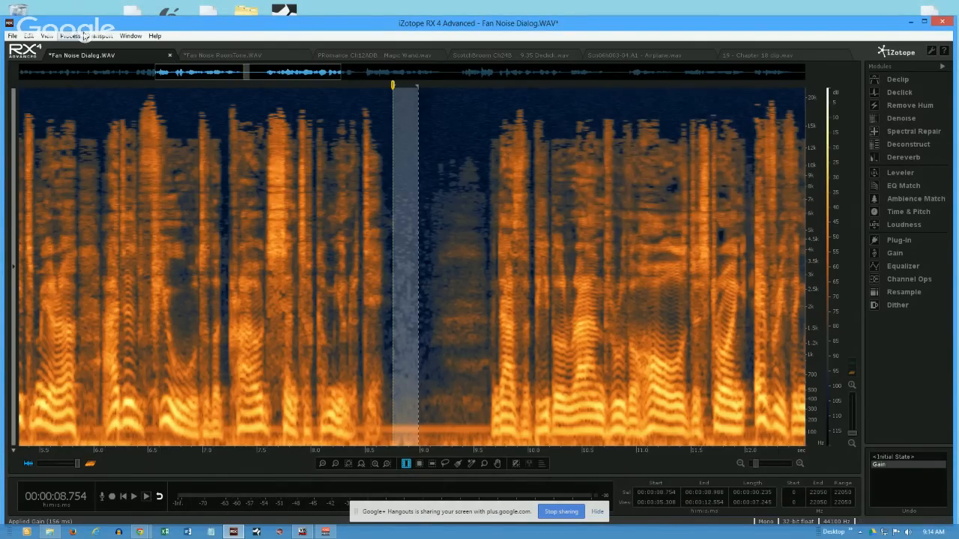
- Silence the selected part of the pause and clear the time selection
left_click(32, 37)
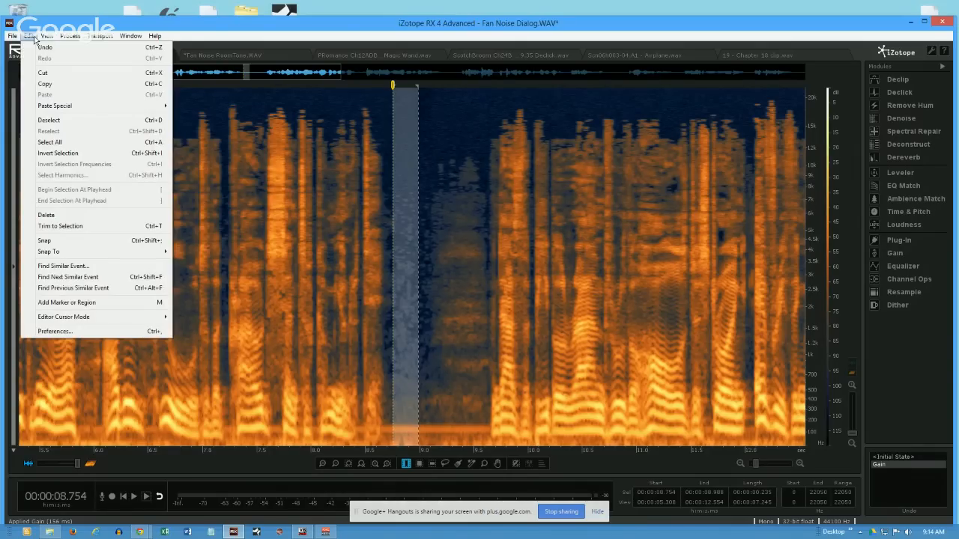
mouse_move(70, 38)
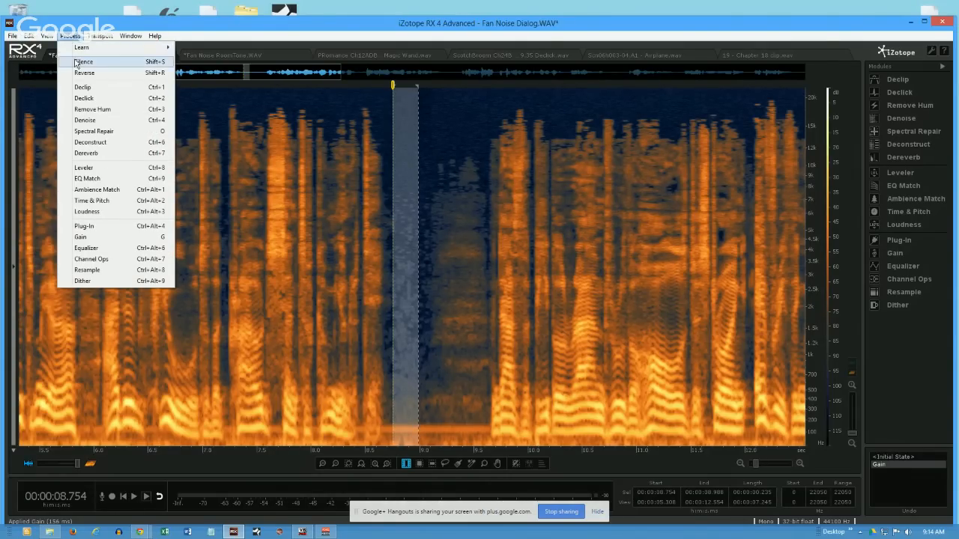
left_click(76, 62)
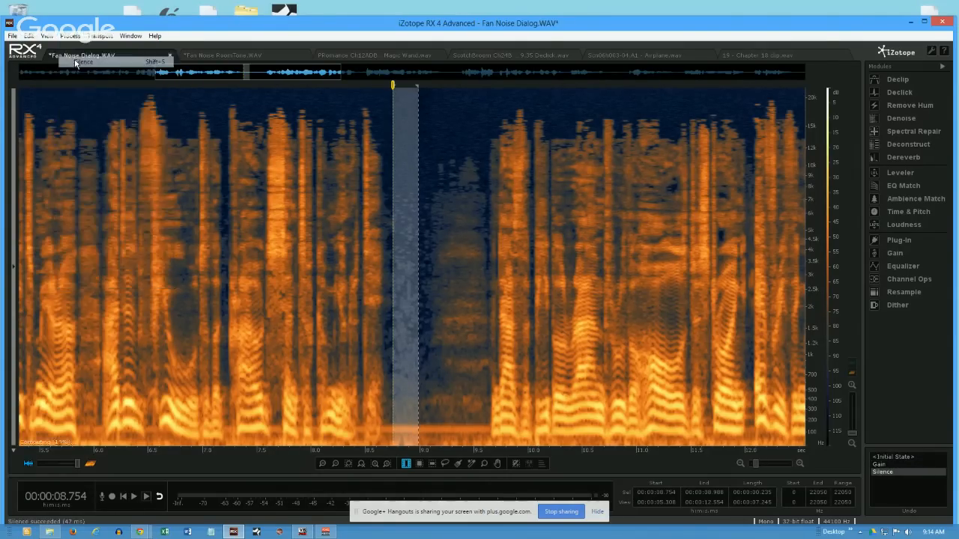
left_click(399, 279)
left_click_drag(397, 279, 414, 279)
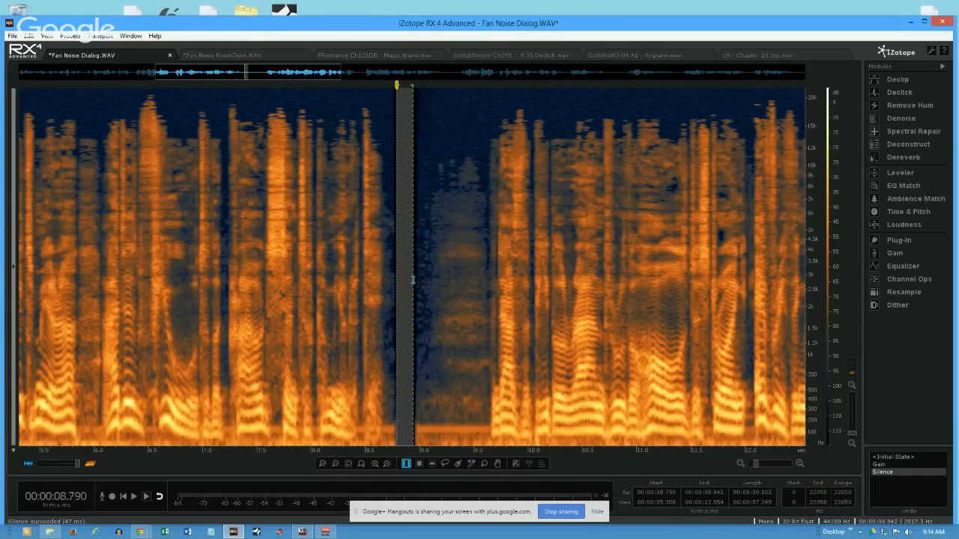
left_click(446, 239)
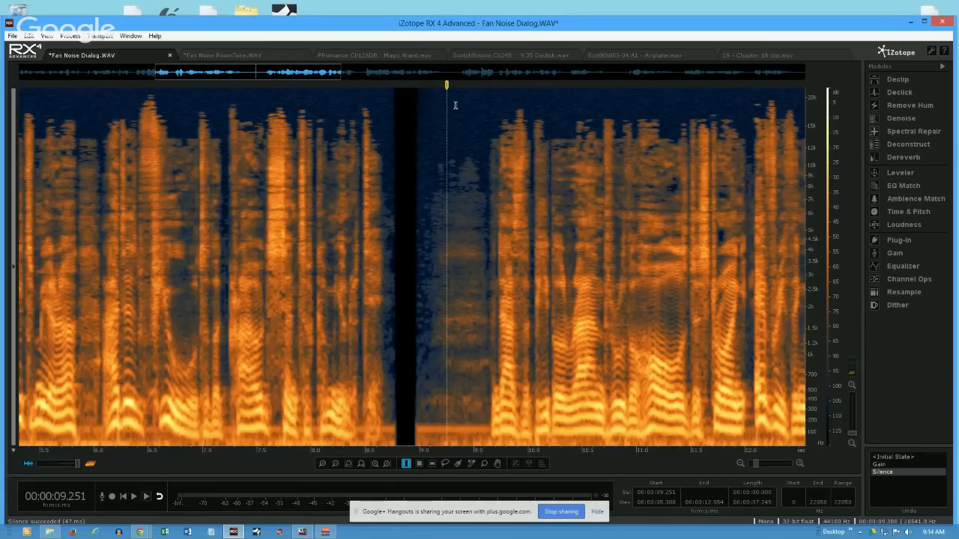
- Shift the spectrogram amplitude range to about 40 to 150 dB and check the waveform statistics of the silenced gap from about 8.80 to 8.93 s
left_click_drag(837, 235, 831, 137)
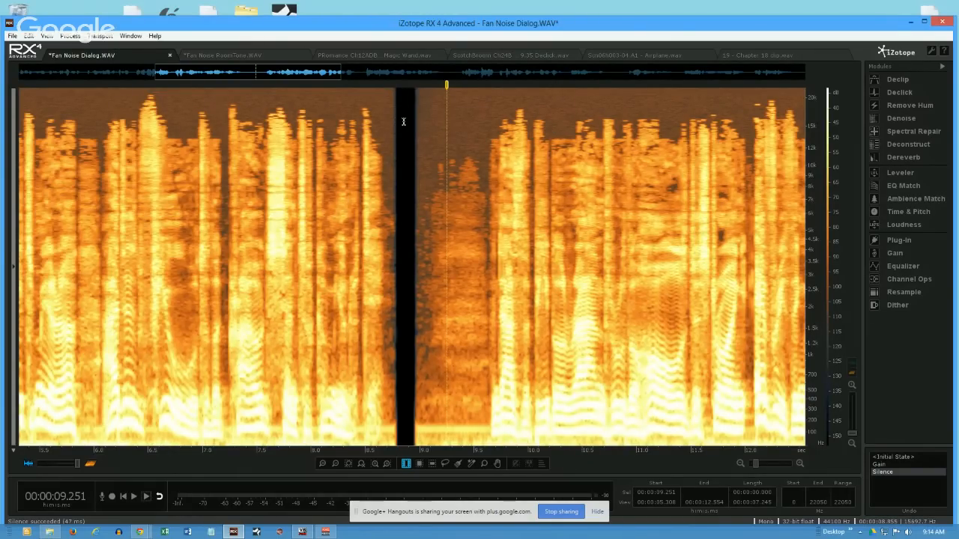
left_click_drag(397, 124, 412, 124)
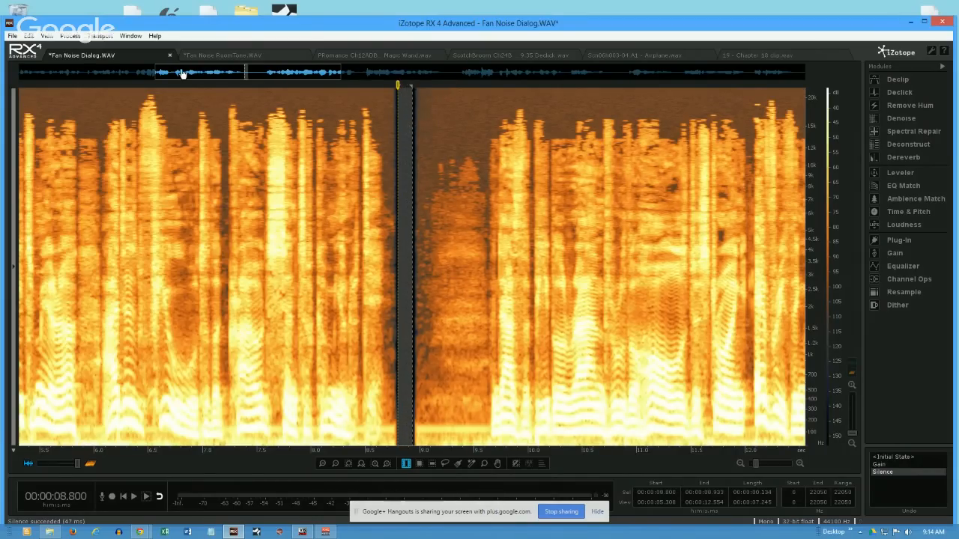
left_click(130, 35)
left_click(161, 62)
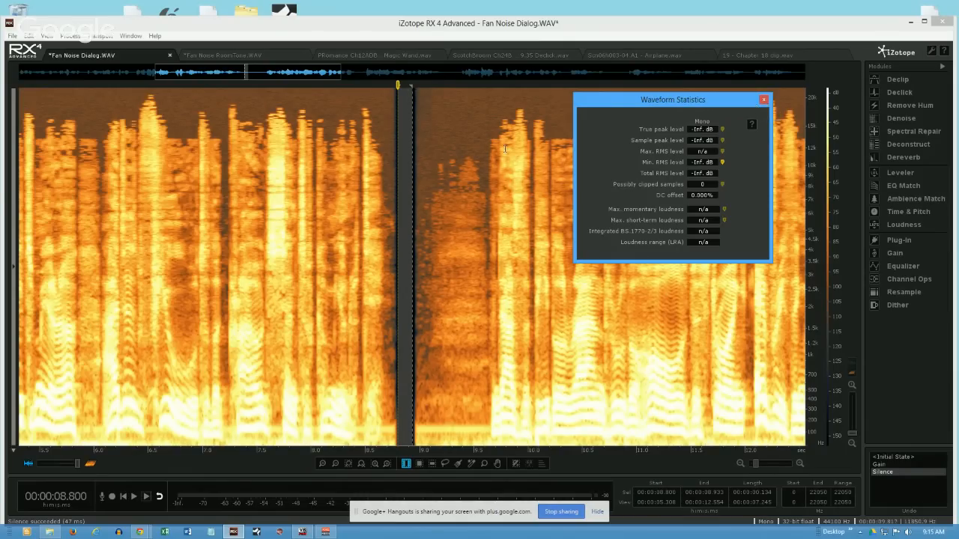
left_click(763, 100)
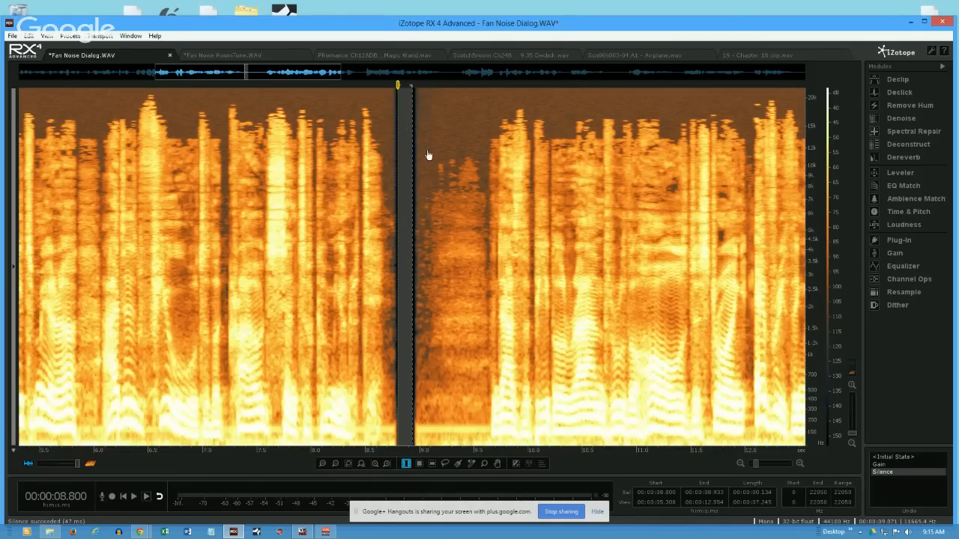
- Undo the silencing, time-select about 8.79 to 8.98 s in the pause, and return the spectrogram to its darker amplitude range
key("ctrl+z")
left_click(413, 201)
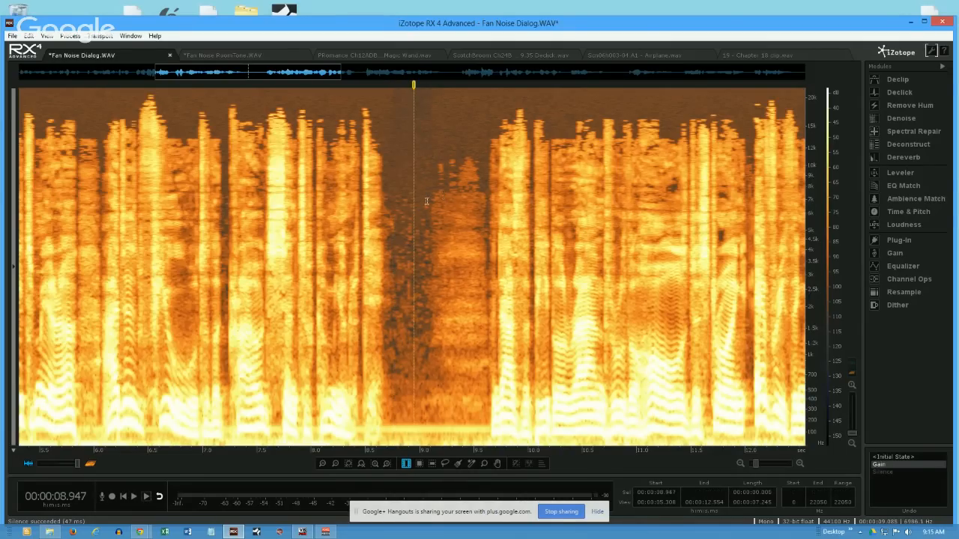
left_click_drag(397, 222, 417, 222)
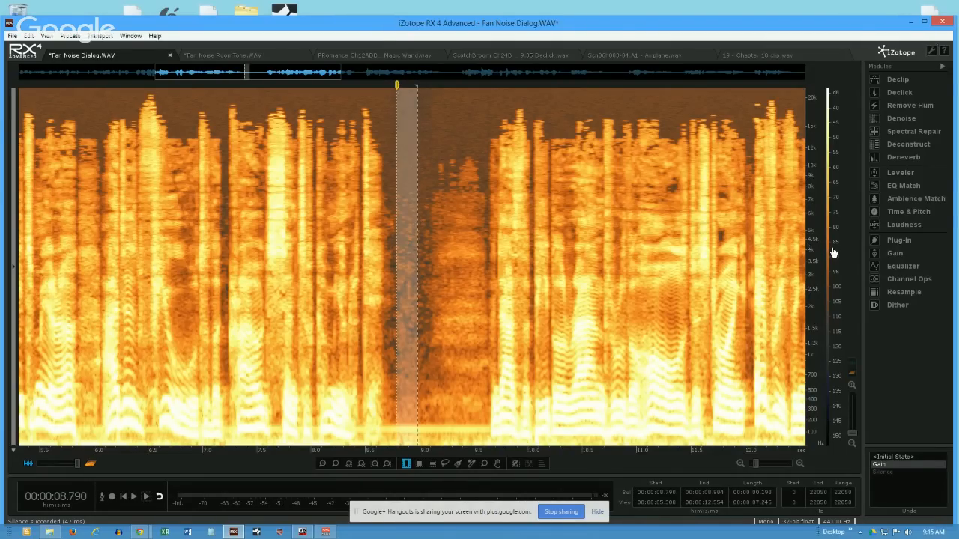
scroll(834, 253, "up", 2)
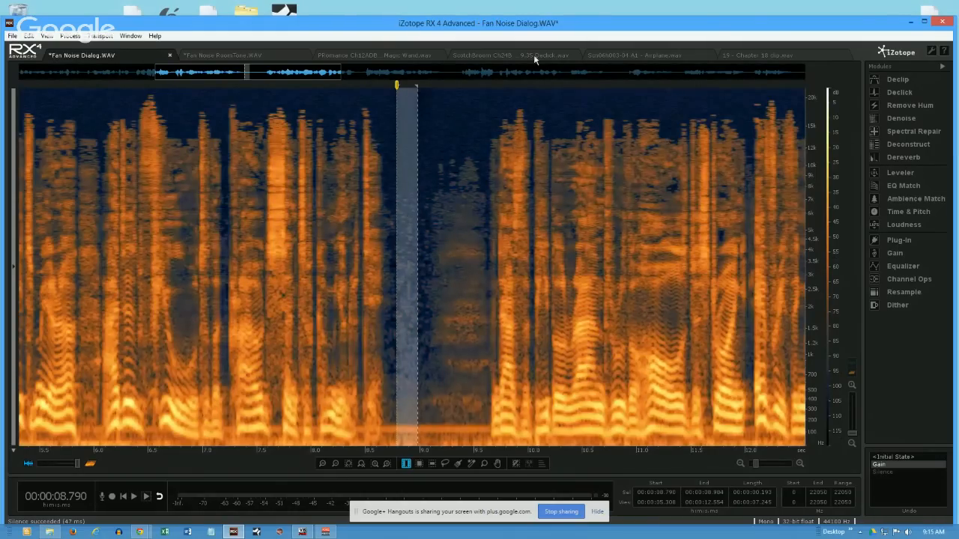
- Check the waveform statistics of the selected pause and move the statistics window clear of the pause
left_click(130, 35)
left_click(140, 62)
left_click_drag(664, 104, 724, 95)
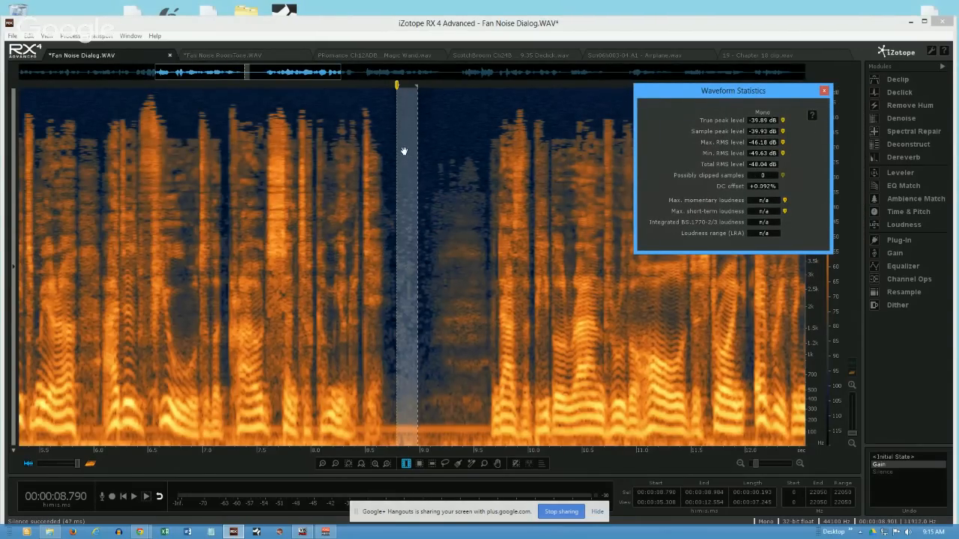
- Open the Denoise module, clear the time selection, and compare the module's Spectral and Dialogue modes
left_click(902, 119)
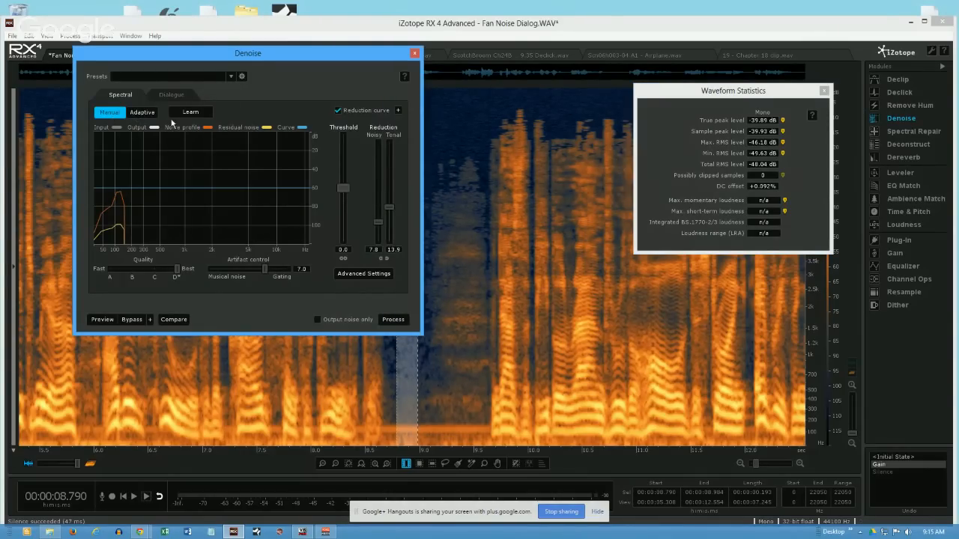
left_click(460, 117)
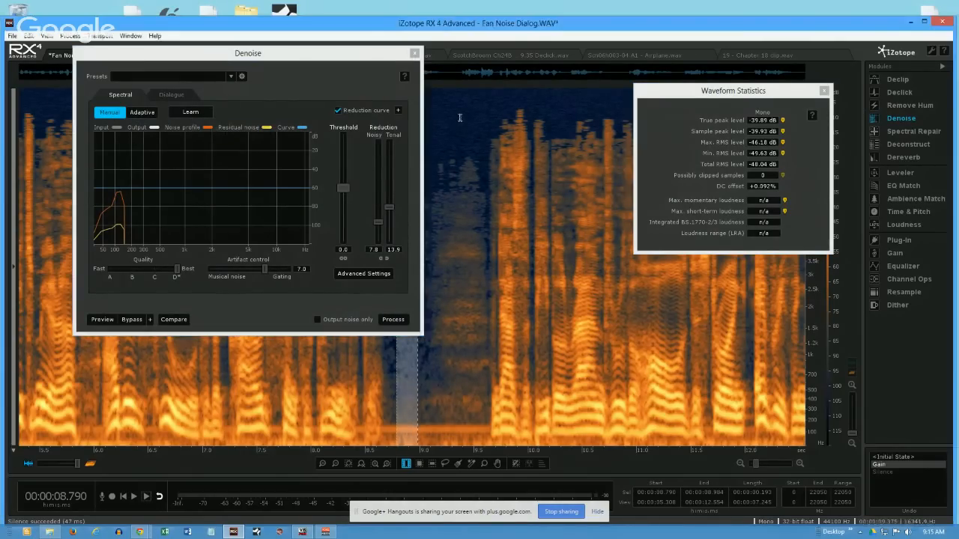
left_click_drag(377, 59, 332, 63)
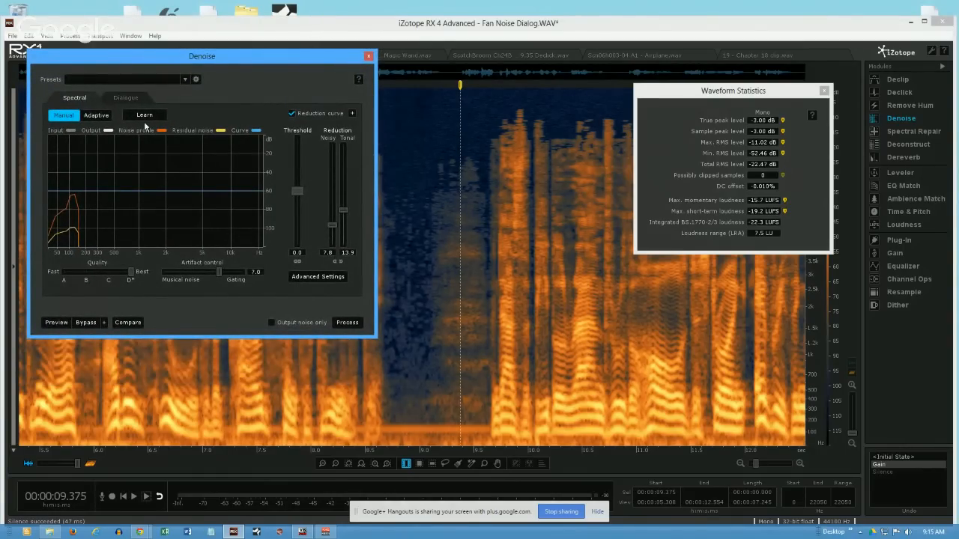
left_click(122, 96)
left_click(84, 104)
left_click(128, 98)
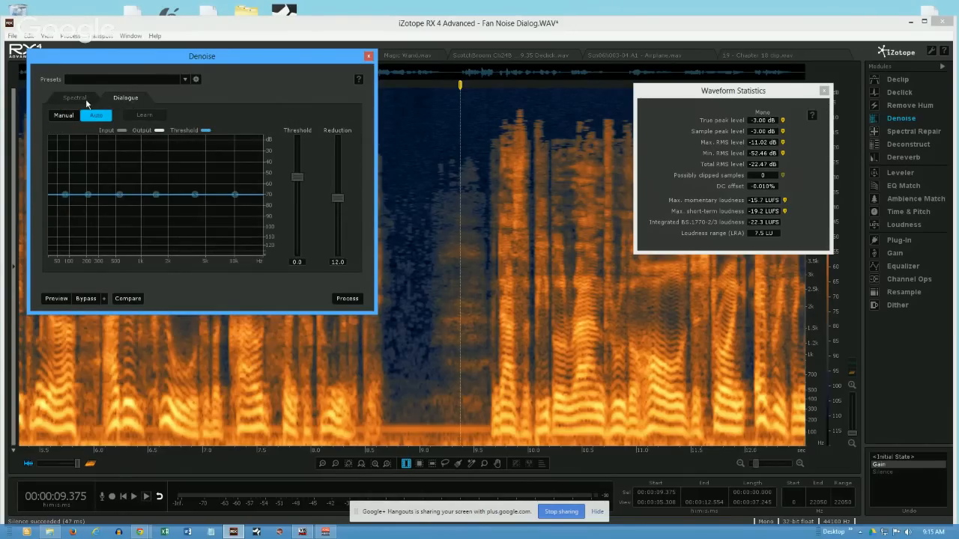
left_click(85, 102)
- Examine the Spectral denoiser's advanced settings and collapse them again
left_click_drag(146, 66, 156, 101)
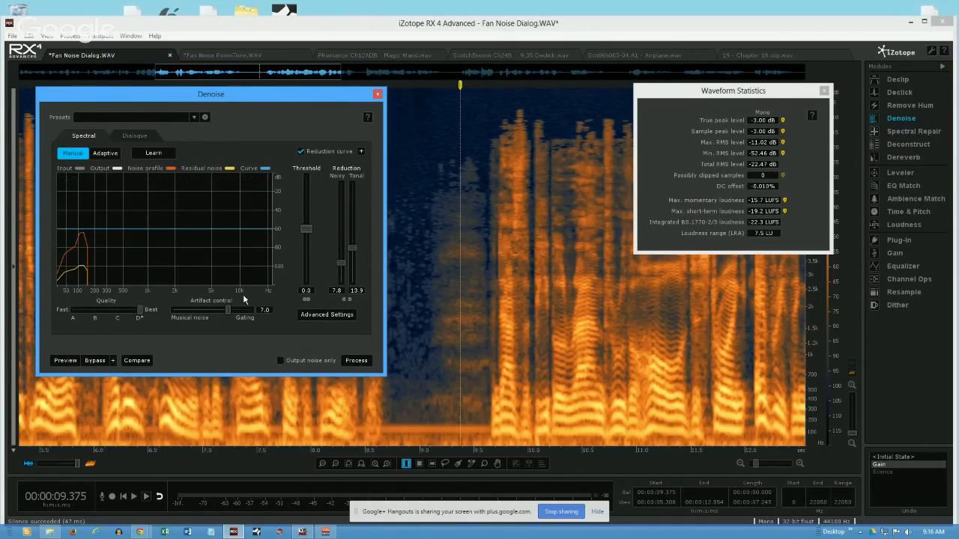
left_click(317, 317)
left_click_drag(327, 99, 336, 63)
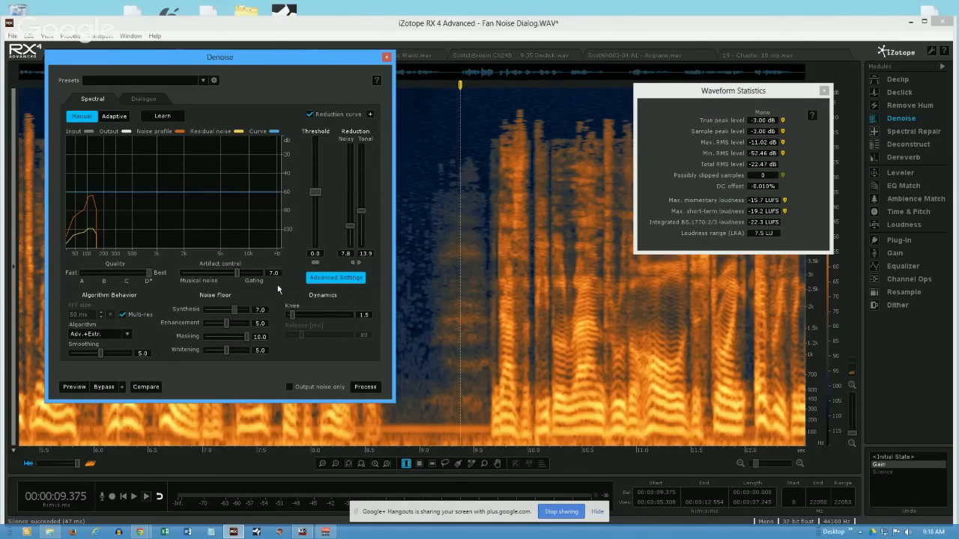
left_click(329, 280)
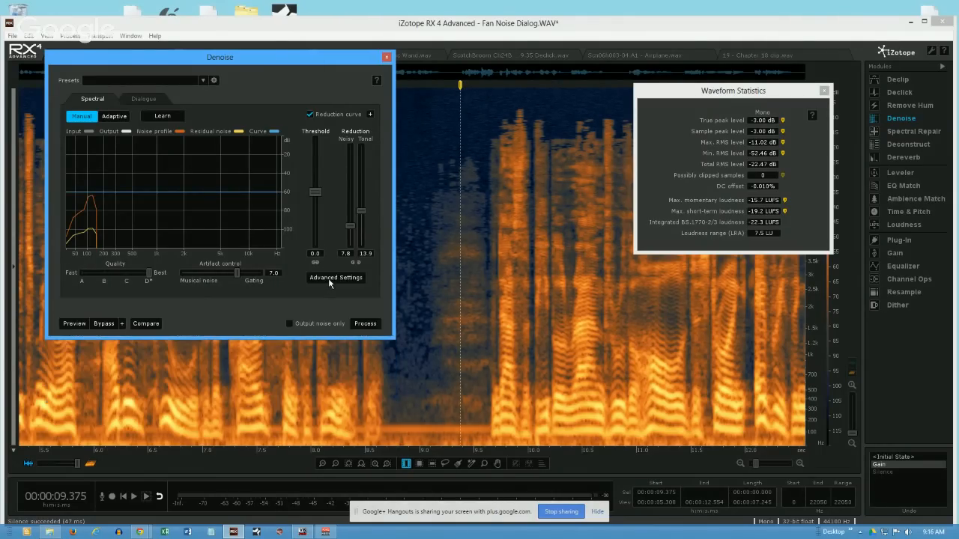
- Look at the Dialogue denoiser's Manual mode and return to the Spectral mode
left_click(142, 100)
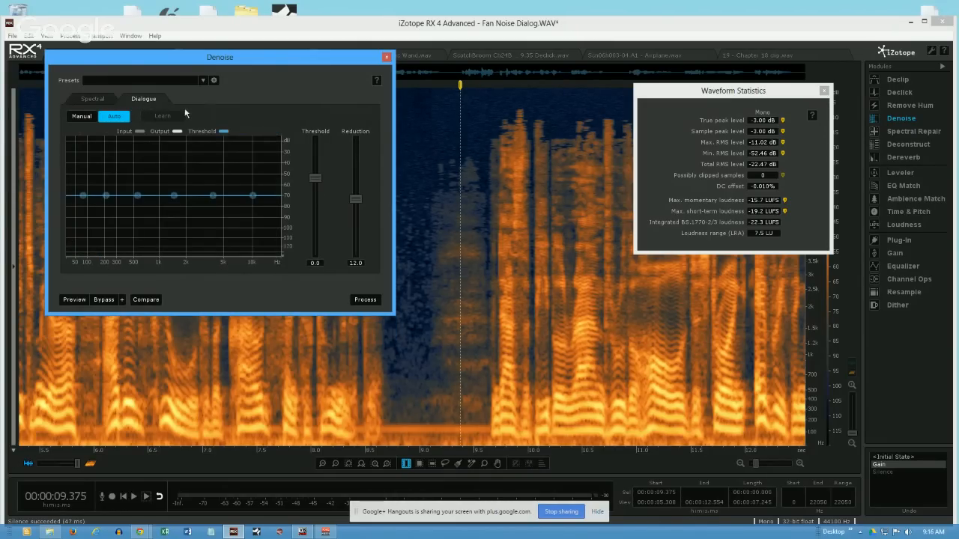
left_click(81, 117)
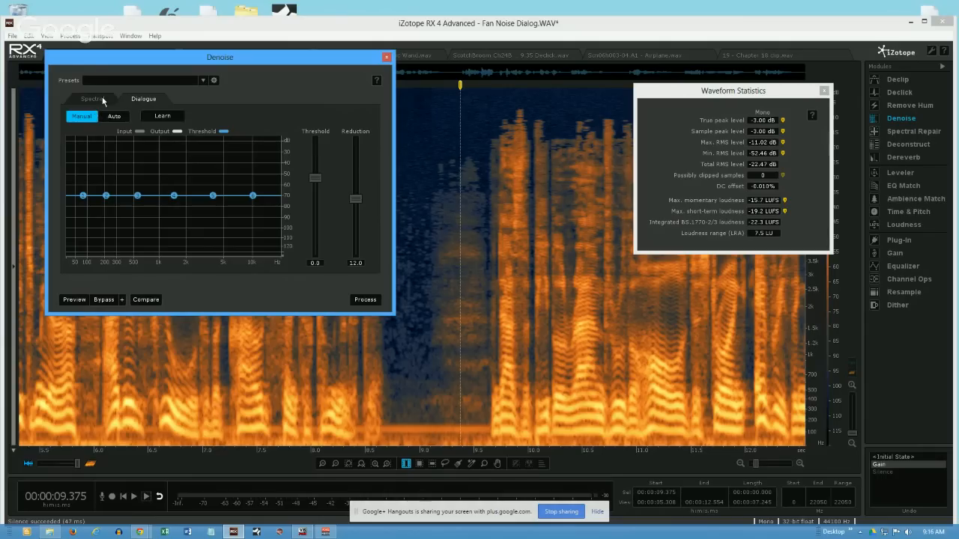
left_click(103, 99)
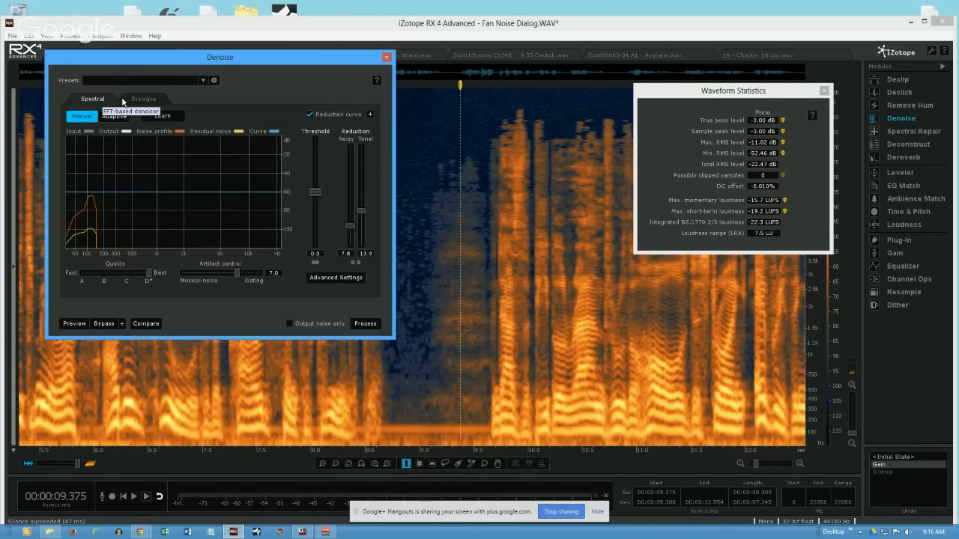
- Apply the Dialogue denoiser in Auto mode with threshold 0.0 and reduction 12.0 to the whole file, and close Denoise
left_click(134, 100)
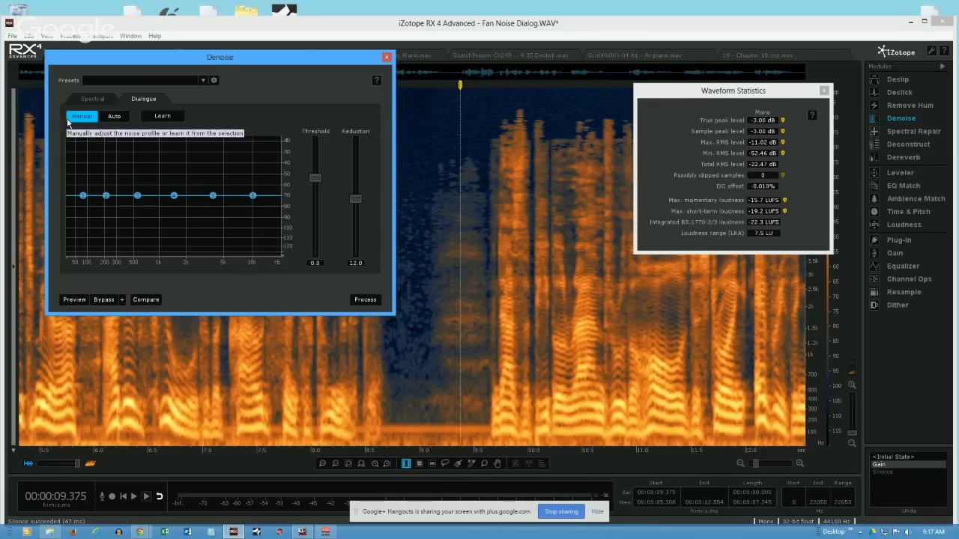
left_click(117, 118)
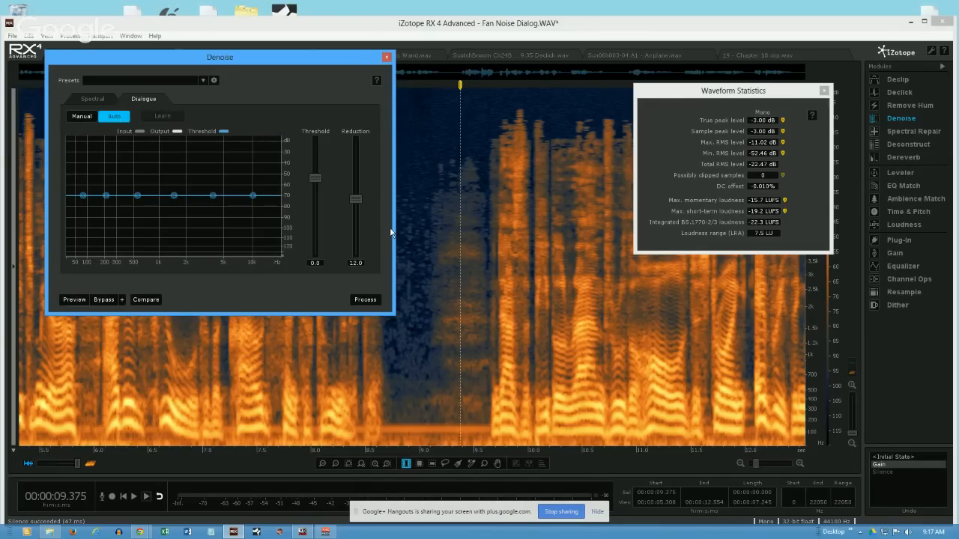
left_click(421, 239)
left_click(365, 300)
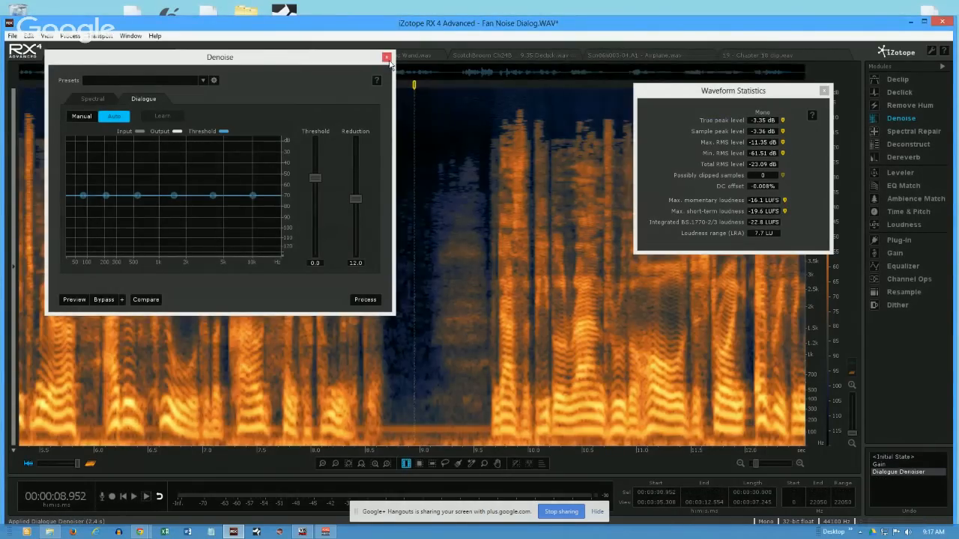
left_click(387, 57)
- Compare the pause's levels between the denoised state and the earlier Gain history state, time-selecting from about 8.7 to 9.0 s
left_click_drag(391, 190, 416, 198)
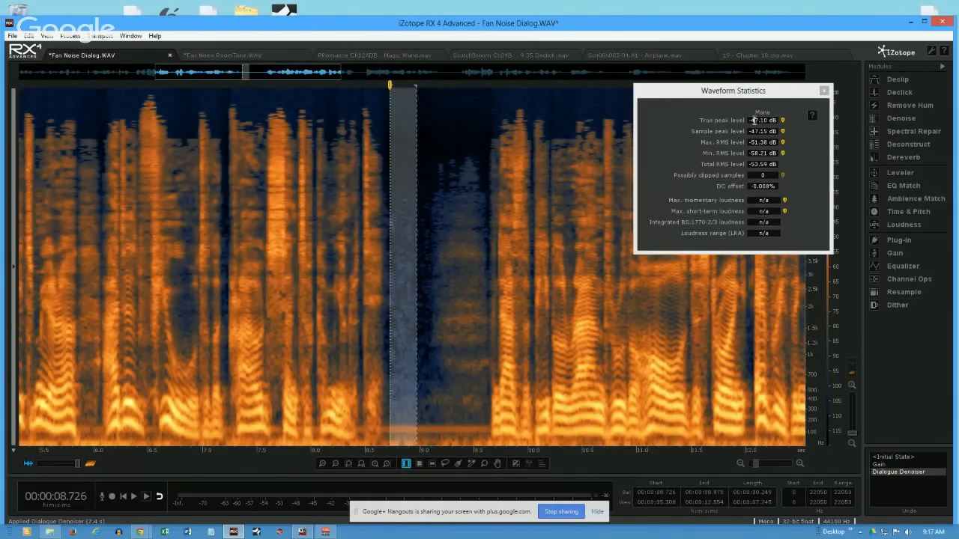
left_click(879, 465)
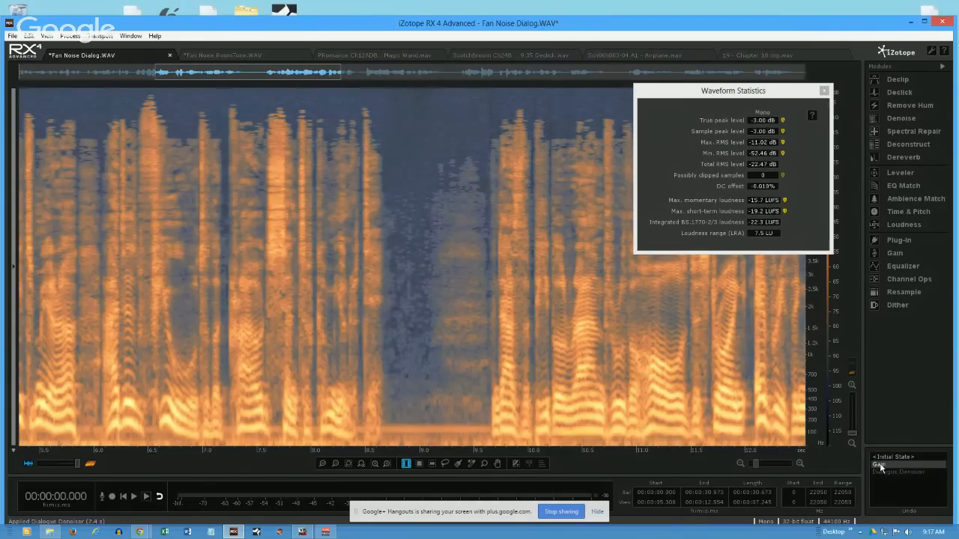
left_click(387, 224)
left_click_drag(395, 227, 421, 227)
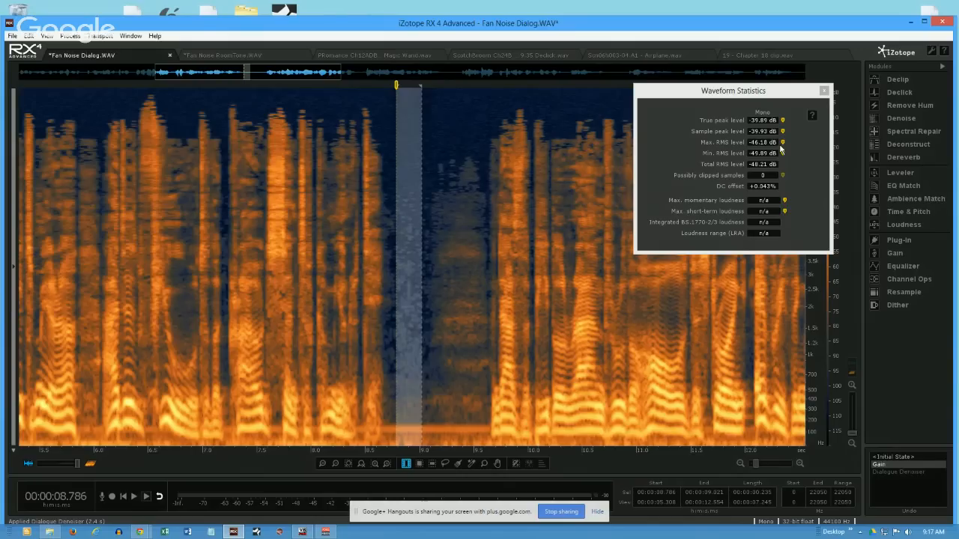
left_click_drag(397, 272, 417, 277)
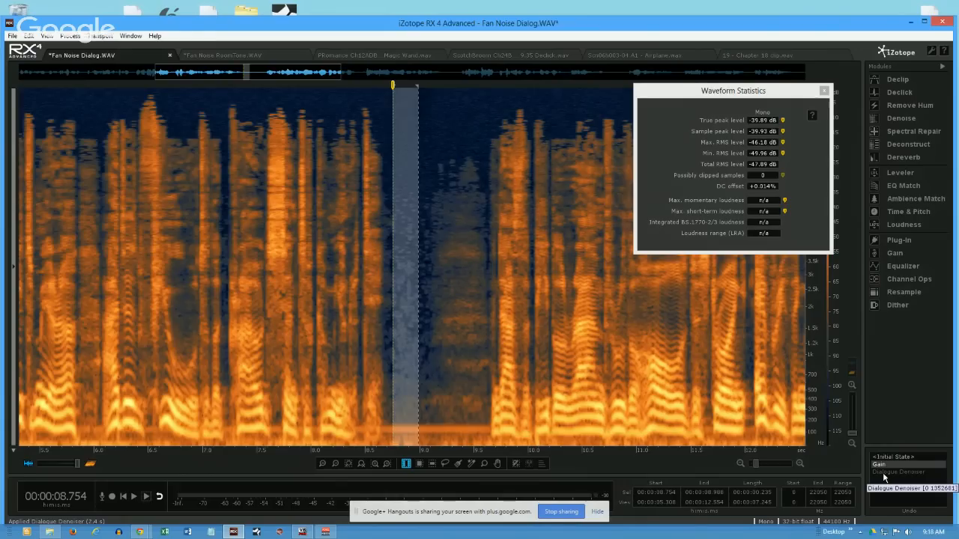
- Restore the Dialogue Denoiser history state and time-select about 8.79 to 8.98 s in the pause to check its peak and RMS levels
left_click(349, 237)
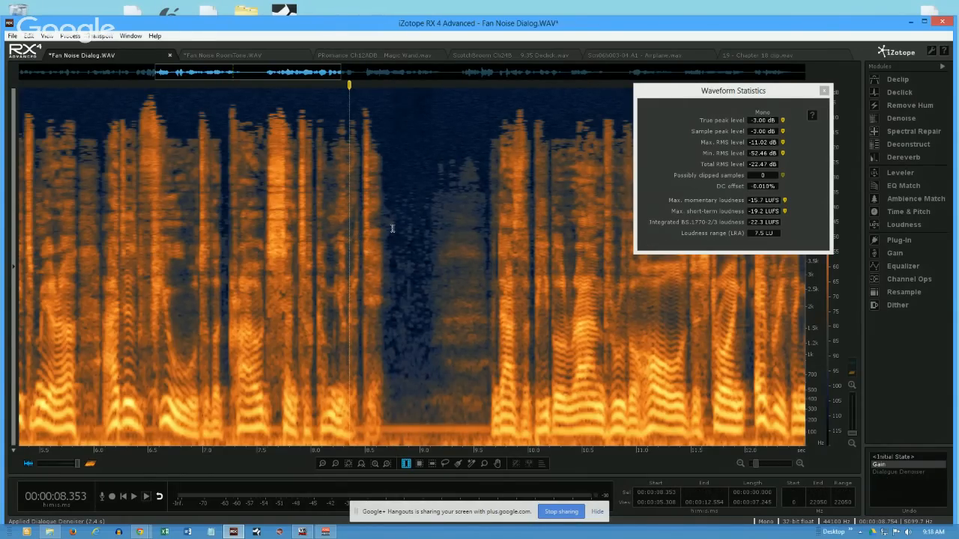
left_click(406, 166)
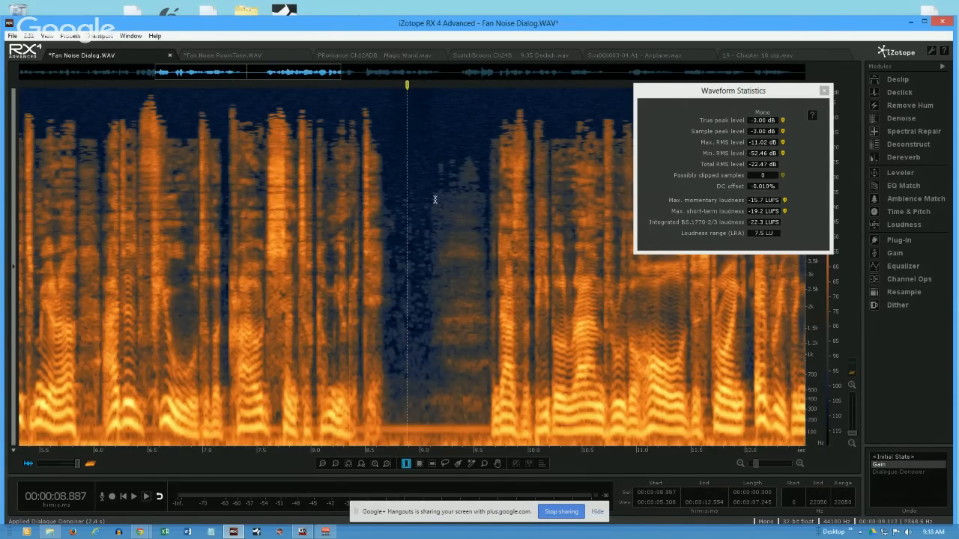
left_click(890, 472)
left_click(393, 175)
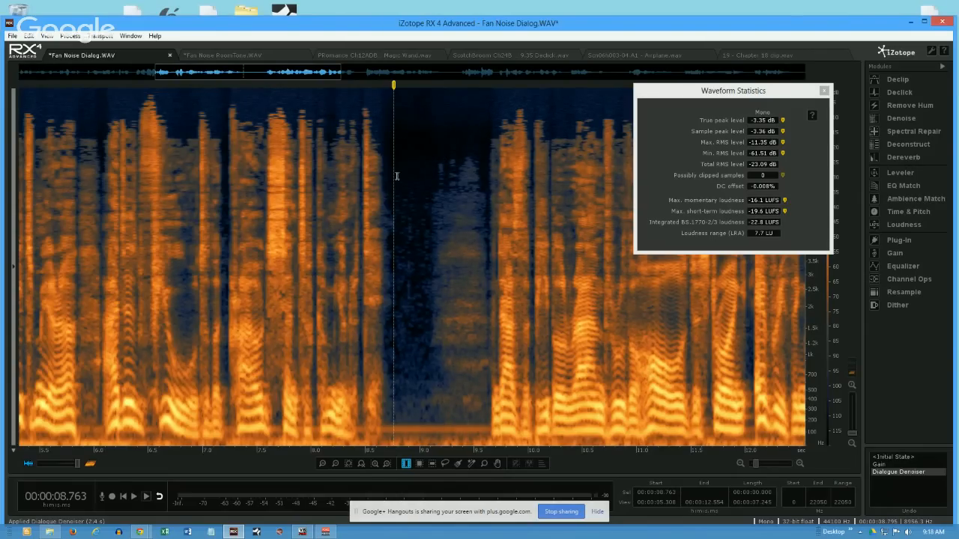
left_click_drag(396, 139, 420, 144)
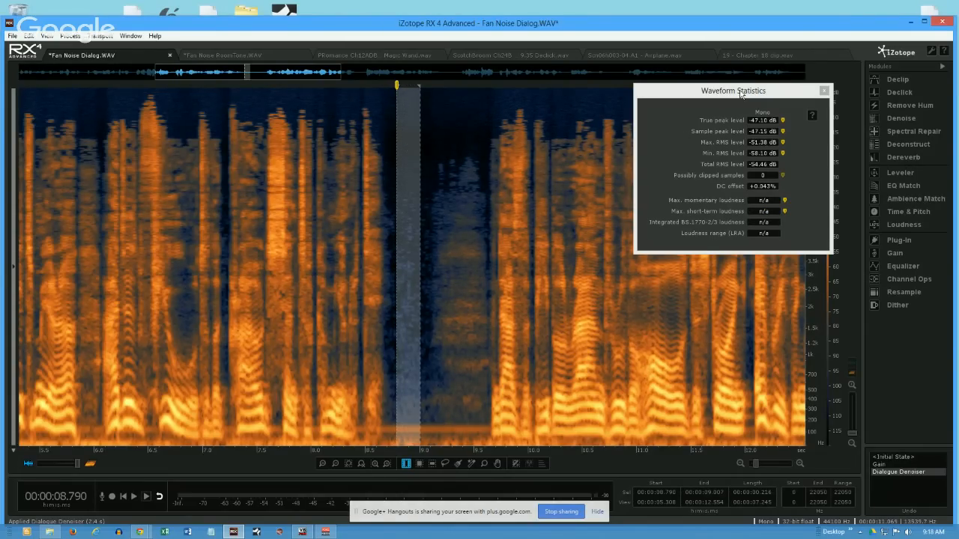
left_click(750, 120)
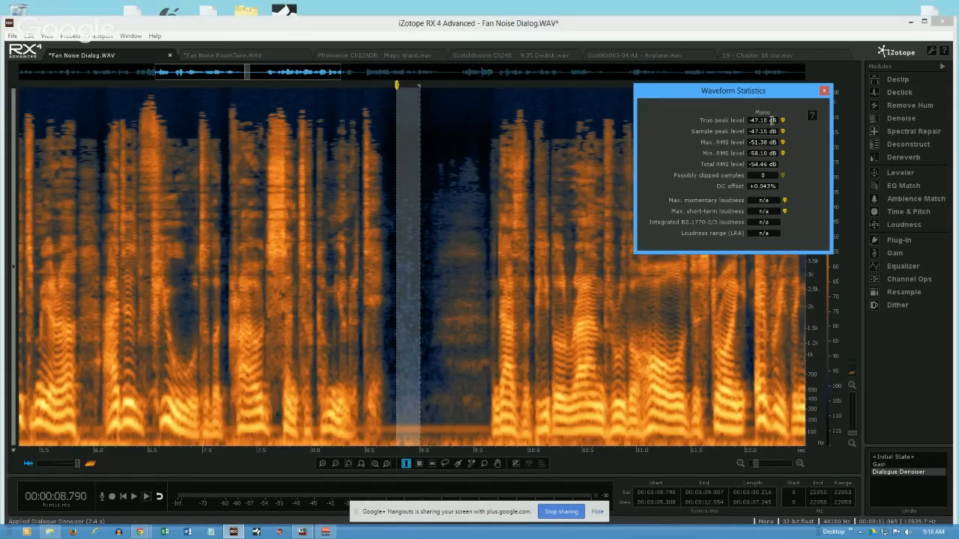
mouse_move(753, 175)
left_click_drag(418, 182, 413, 182)
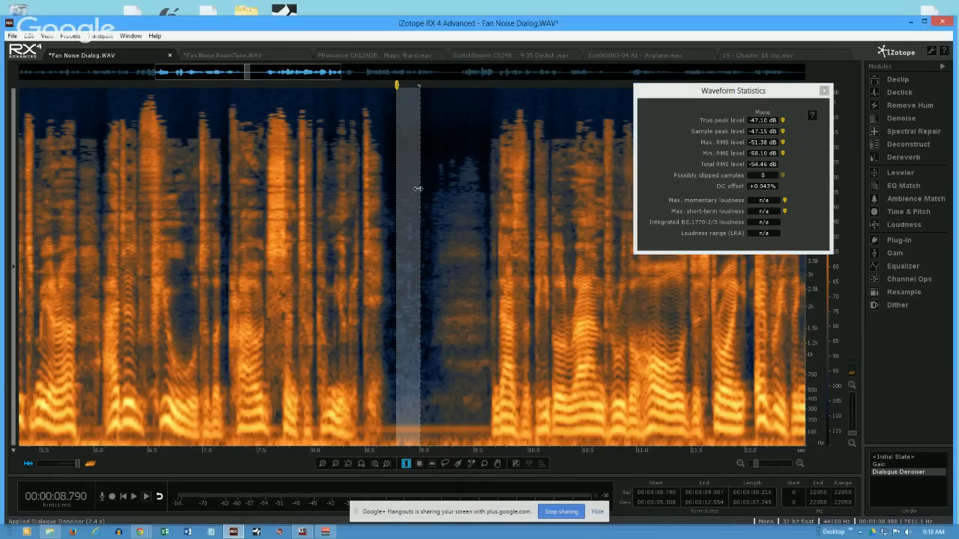
left_click(752, 123)
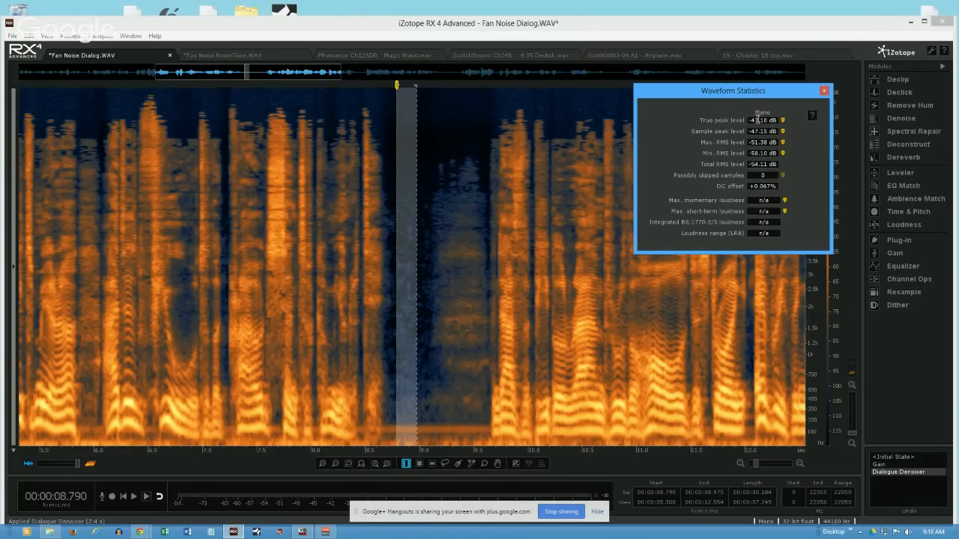
left_click_drag(396, 204, 396, 209)
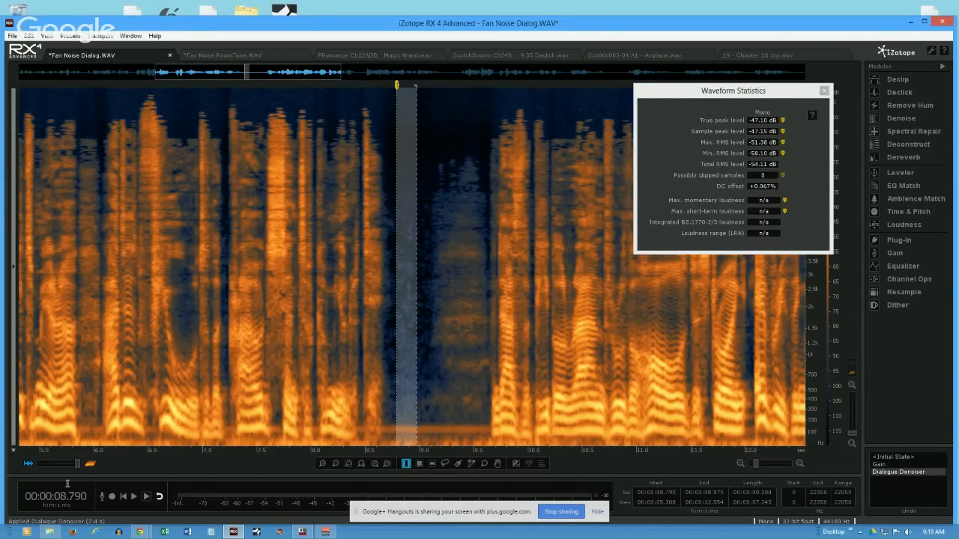
- Blend the waveform over the spectrogram and time-select about 8.80 to 8.85 s in the pause
left_click_drag(78, 462, 58, 463)
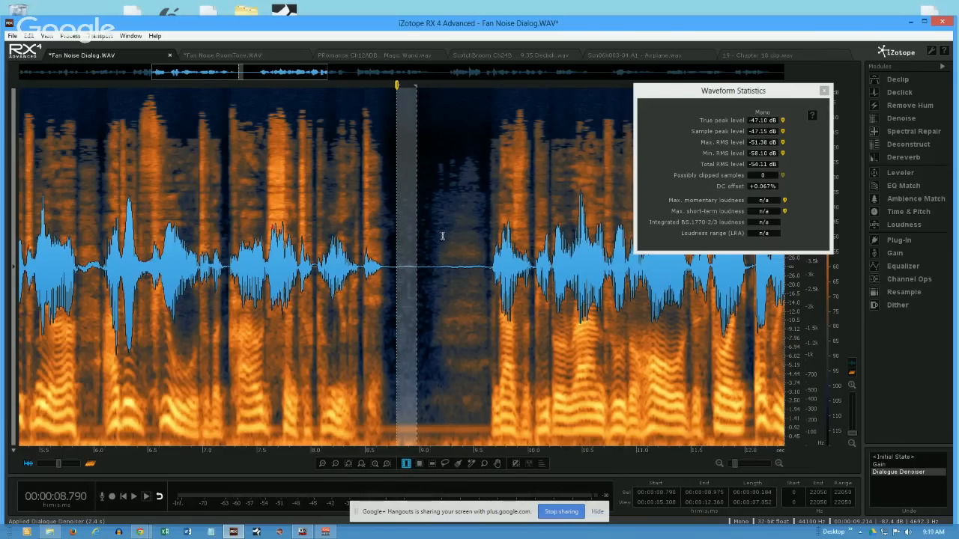
left_click(432, 433)
left_click_drag(398, 430, 403, 431)
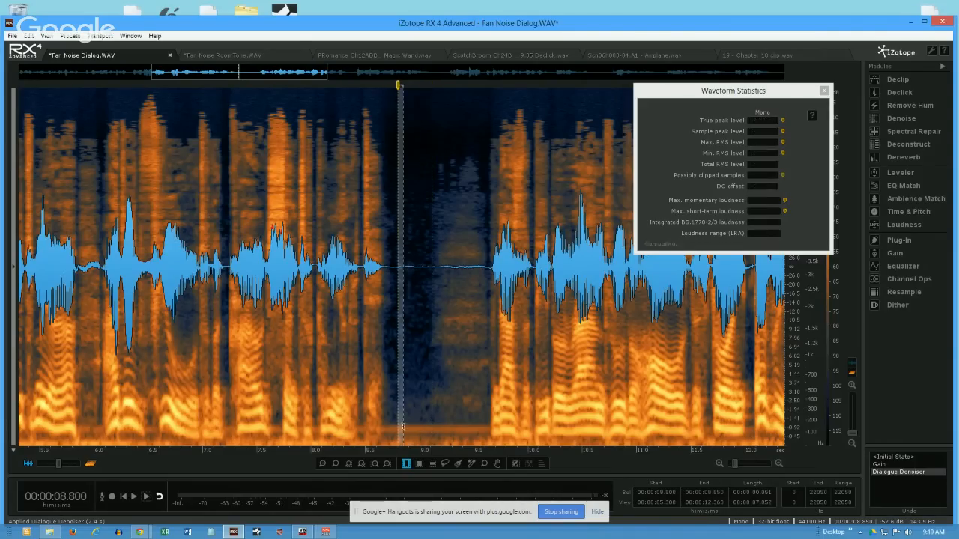
- Outline the pause's low-frequency hum with a time-frequency selection from about 8.71 to 9.56 s up to about 195 Hz, and clear it
left_click(418, 463)
left_click_drag(398, 411, 467, 443)
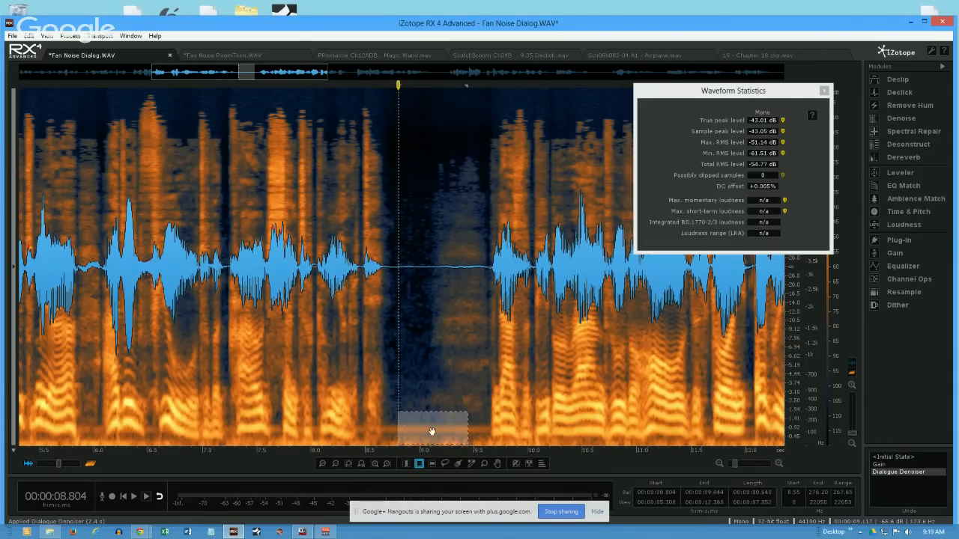
left_click_drag(432, 411, 434, 448)
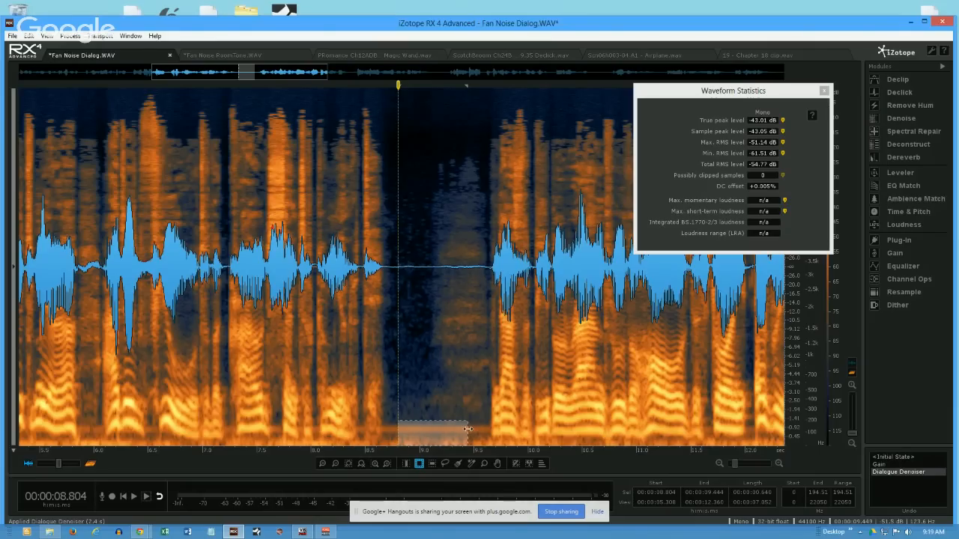
left_click_drag(467, 429, 478, 431)
left_click_drag(398, 431, 387, 431)
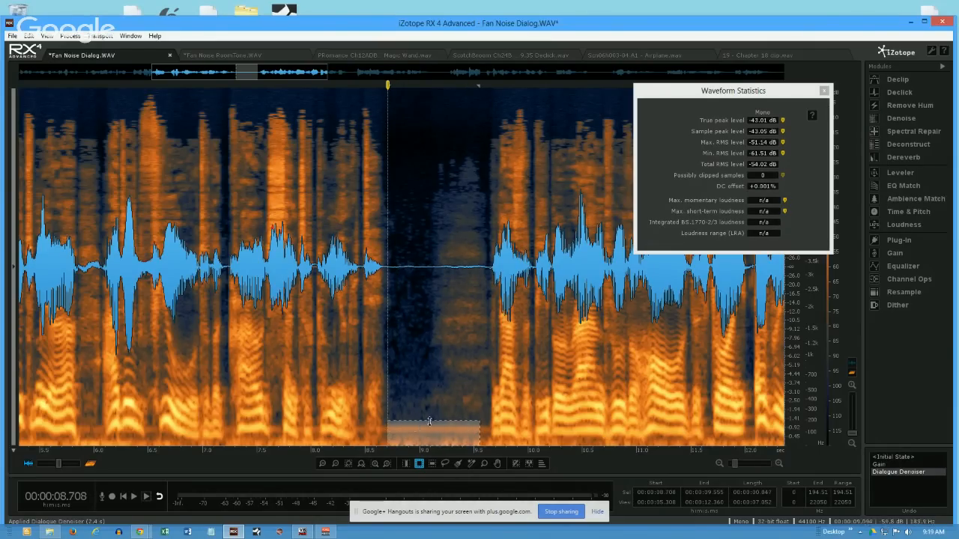
left_click(457, 359)
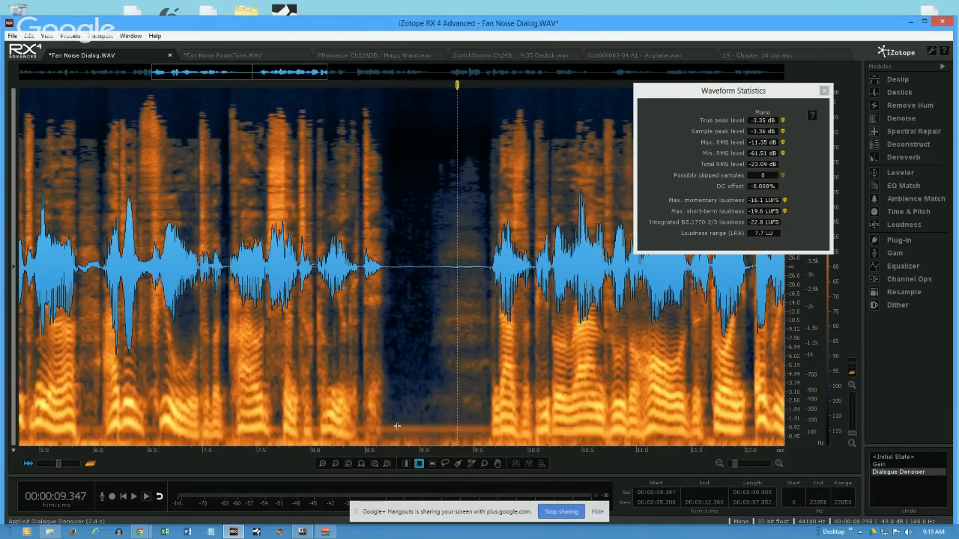
- Check the levels of Fan Noise RoomTone.WAV, return to Fan Noise Dialog.WAV and time-select about 8.80 to 9.02 s in the pause
left_click(217, 57)
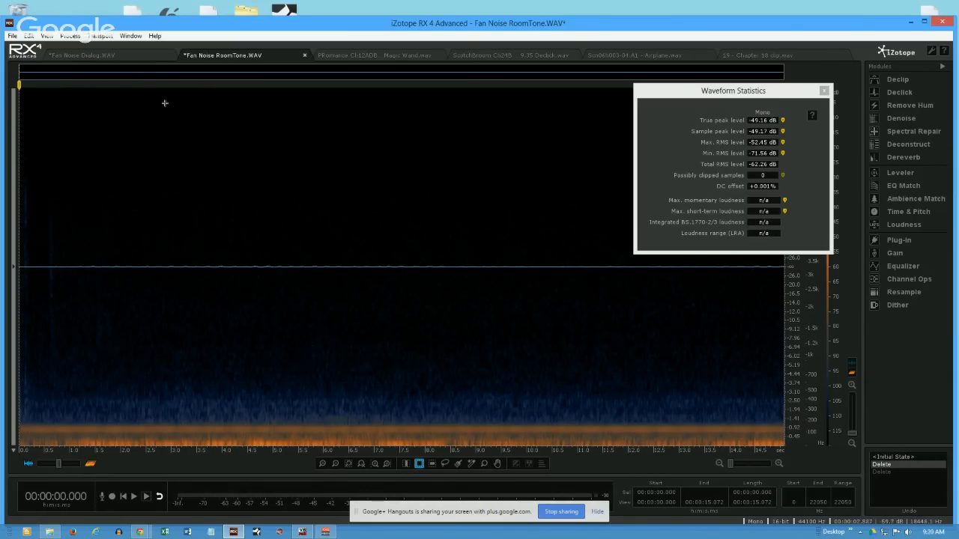
left_click(120, 51)
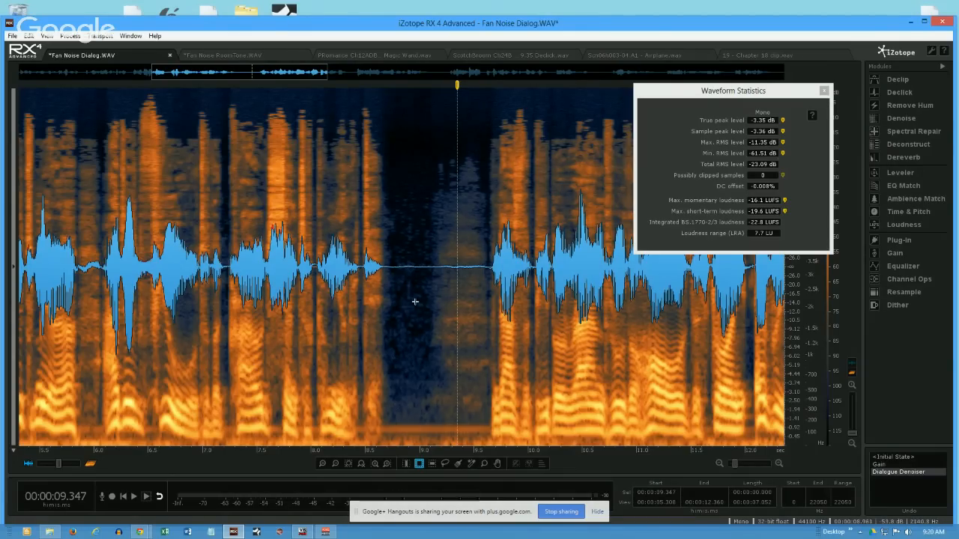
left_click(406, 464)
left_click_drag(397, 359, 420, 376)
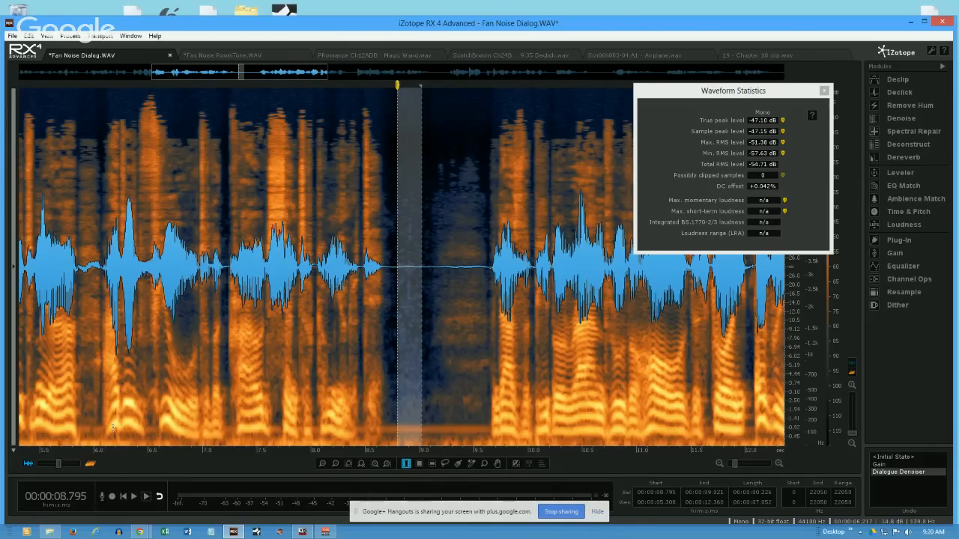
- Show only the spectrogram without the waveform overlay, move Waveform Statistics clear of the pause, and collapse the module list
left_click_drag(63, 464, 98, 464)
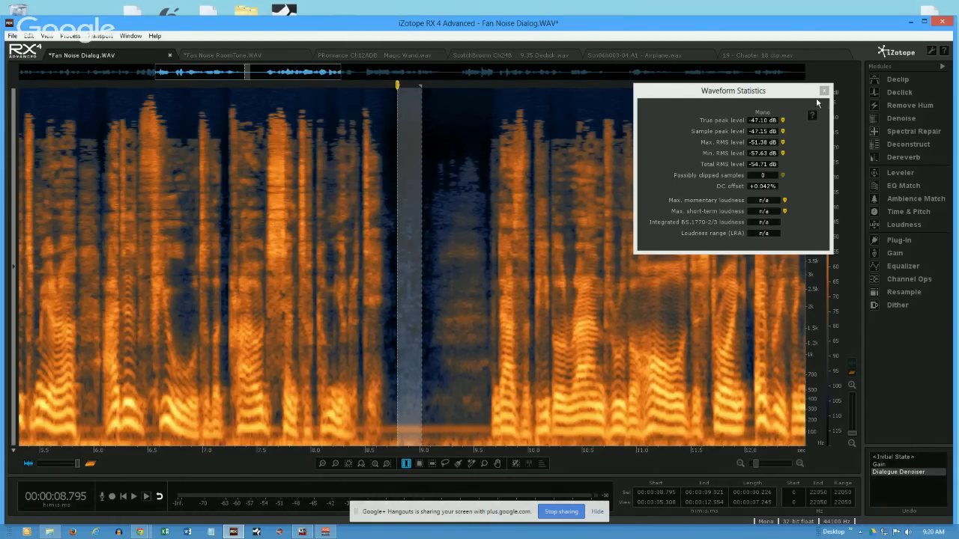
left_click_drag(800, 94, 192, 103)
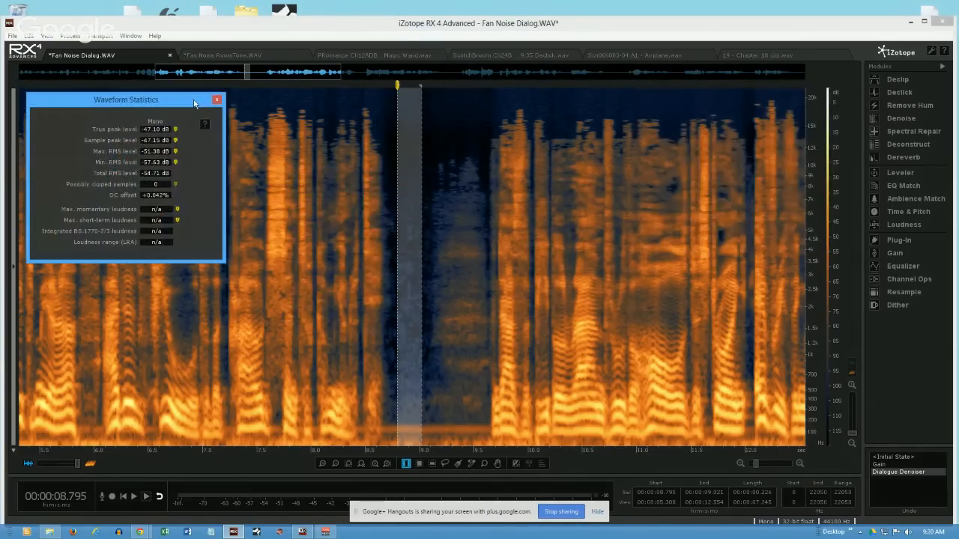
left_click(941, 69)
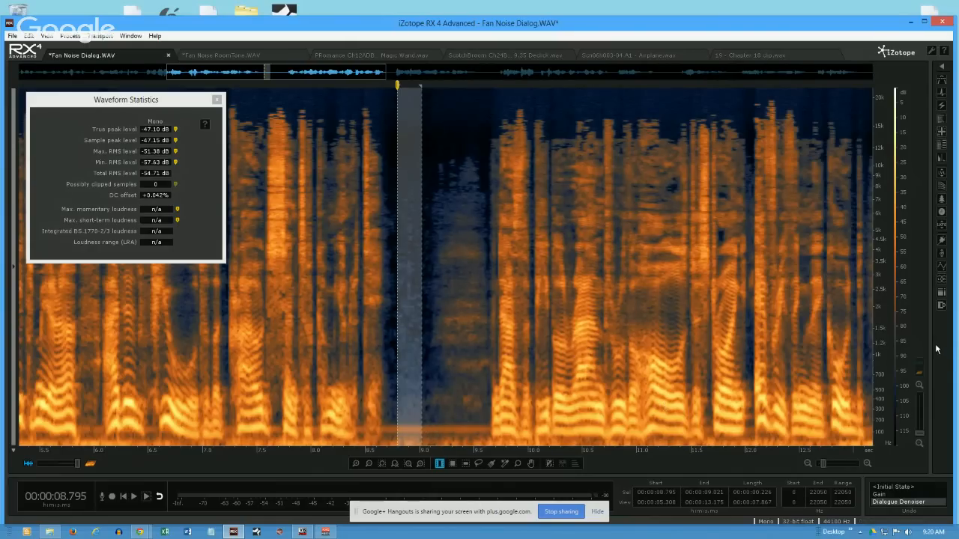
- Set the spectrogram's frequency scale to Log and clear the time selection in the pause
right_click(880, 330)
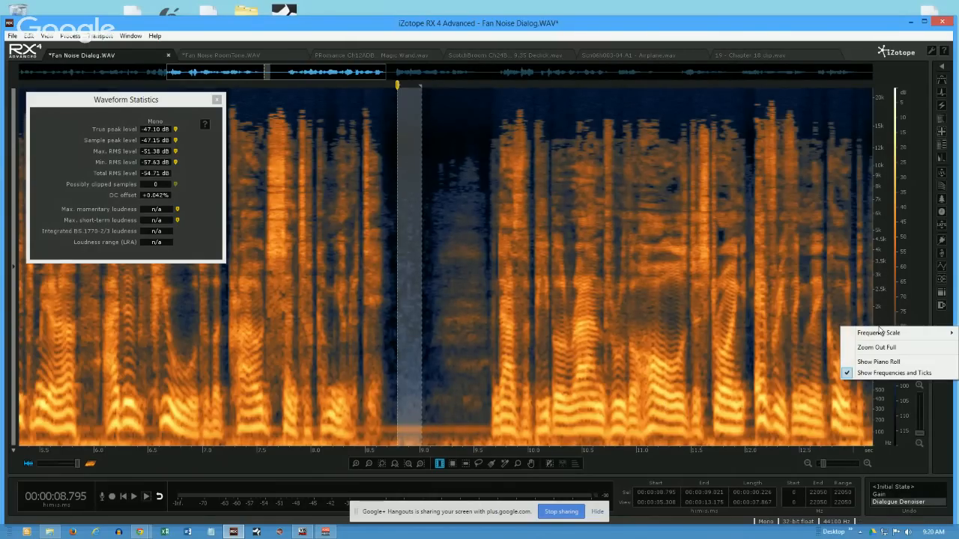
mouse_move(878, 335)
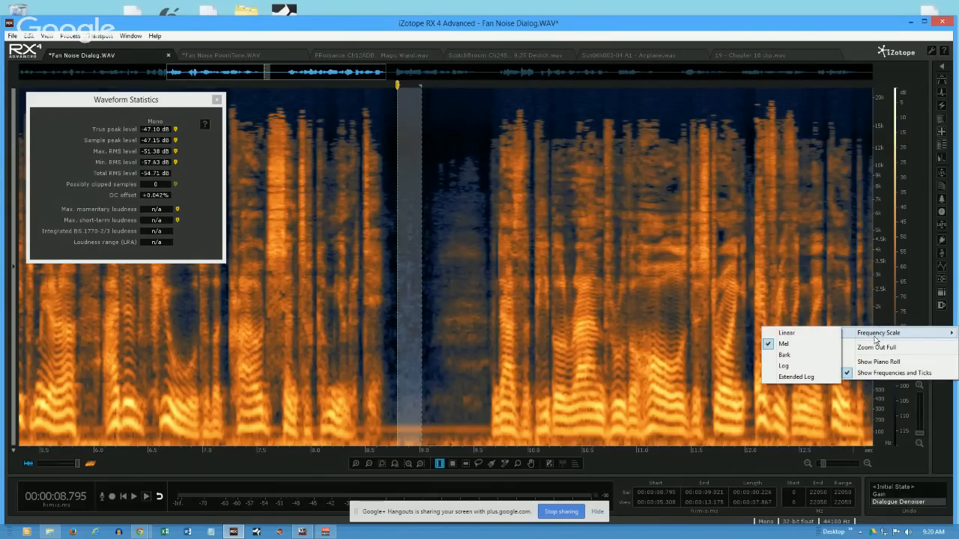
left_click(783, 366)
left_click(434, 382)
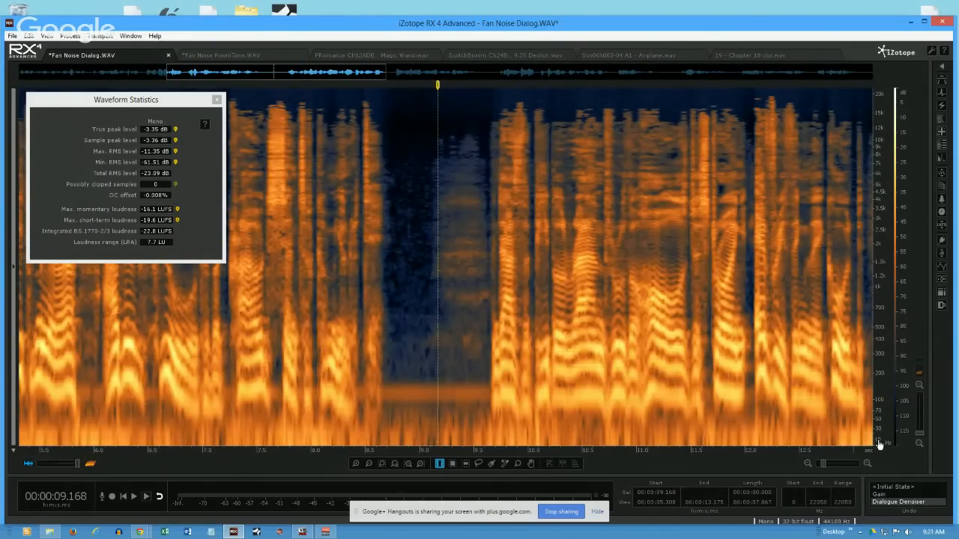
- Switch the frequency scale to Mel and back to Log to compare how each displays the low frequencies
right_click(872, 372)
mouse_move(882, 376)
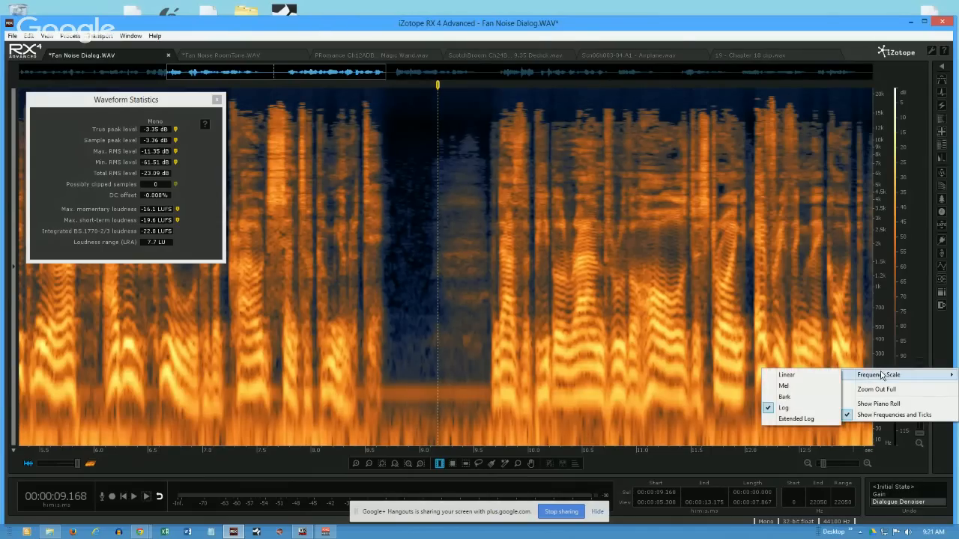
left_click(794, 388)
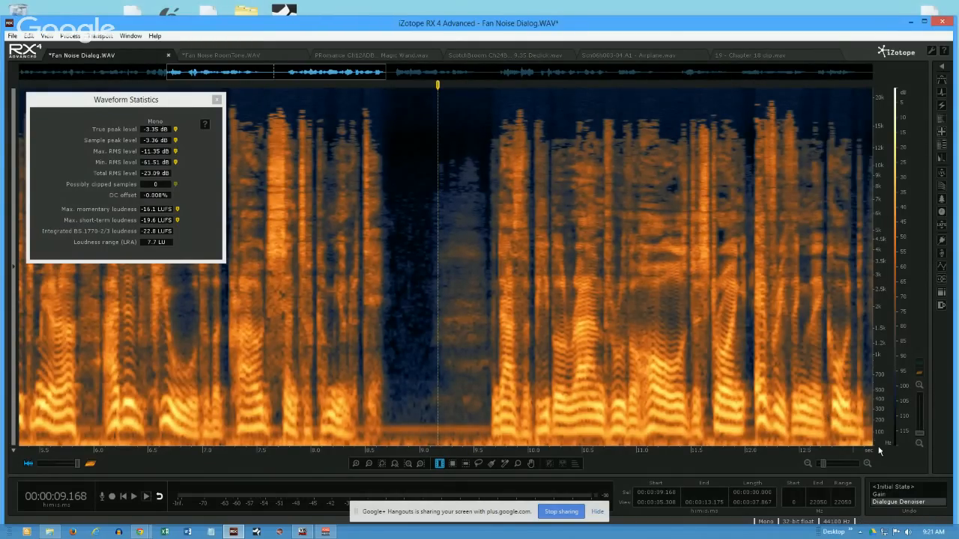
right_click(880, 407)
mouse_move(869, 409)
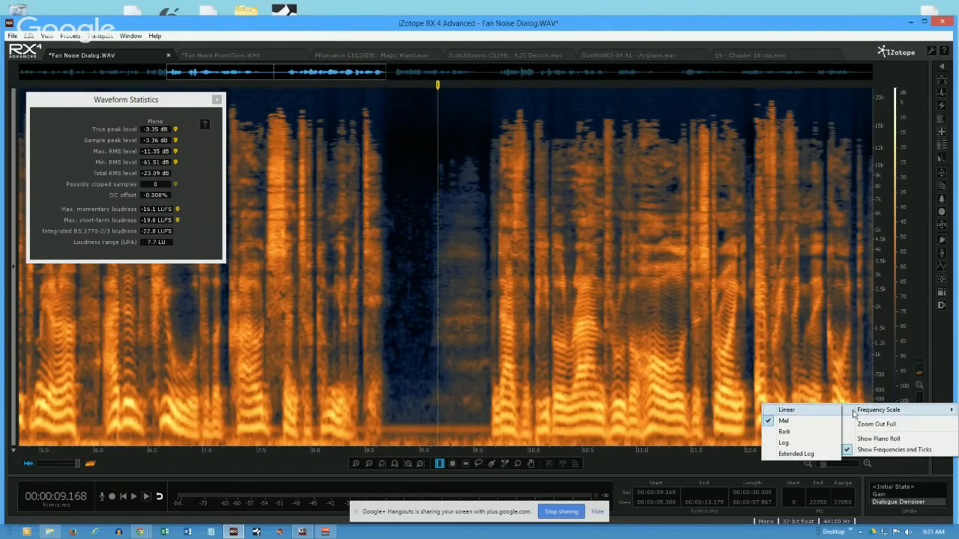
left_click(794, 443)
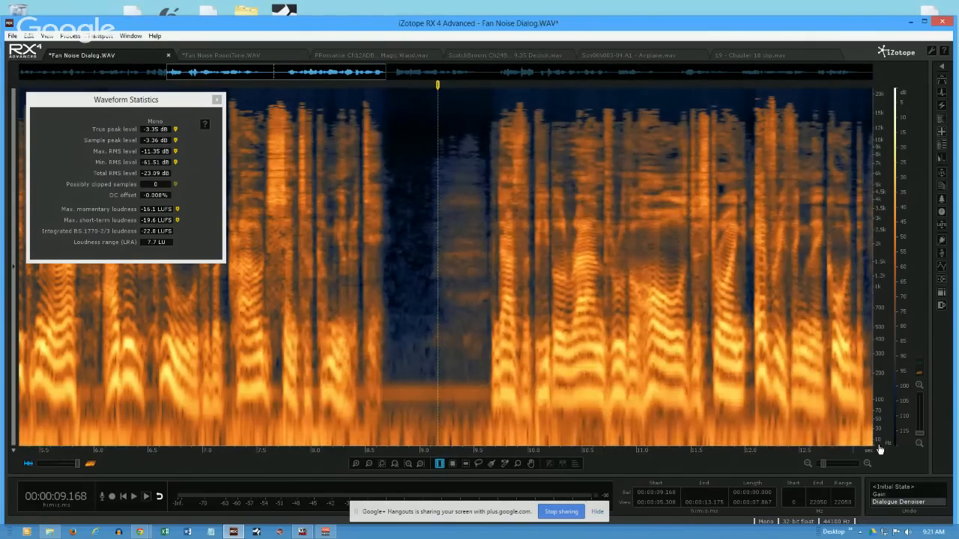
- Set the spectrogram's frequency scale to Extended Log
right_click(883, 374)
mouse_move(852, 379)
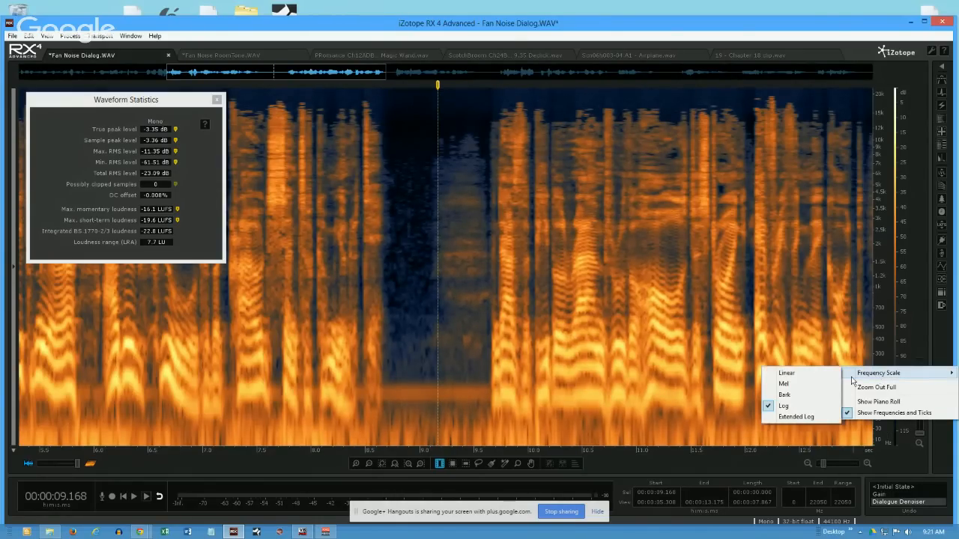
left_click(796, 416)
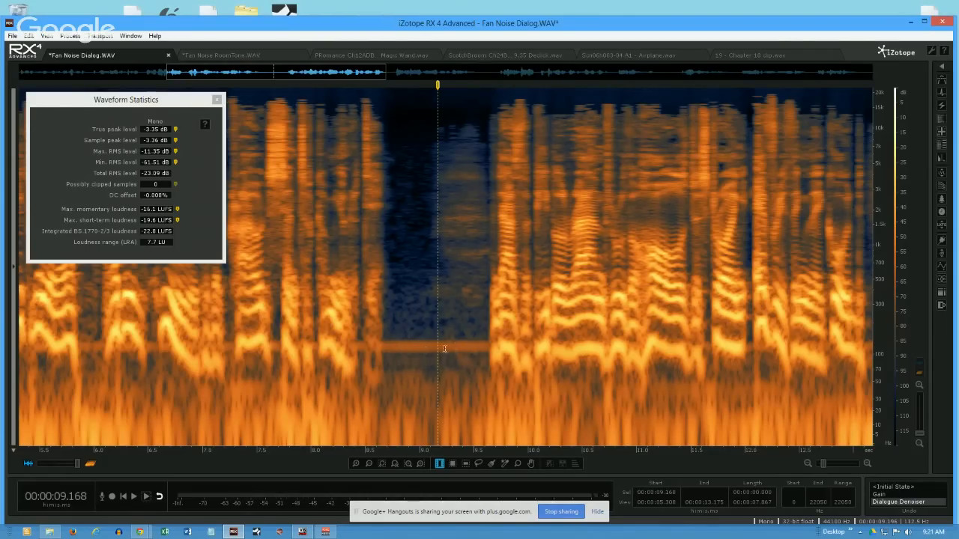
- Mark the hum line with a frequency selection from about 103 to 143 Hz across the file, and clear it
left_click(465, 464)
left_click_drag(439, 339, 440, 352)
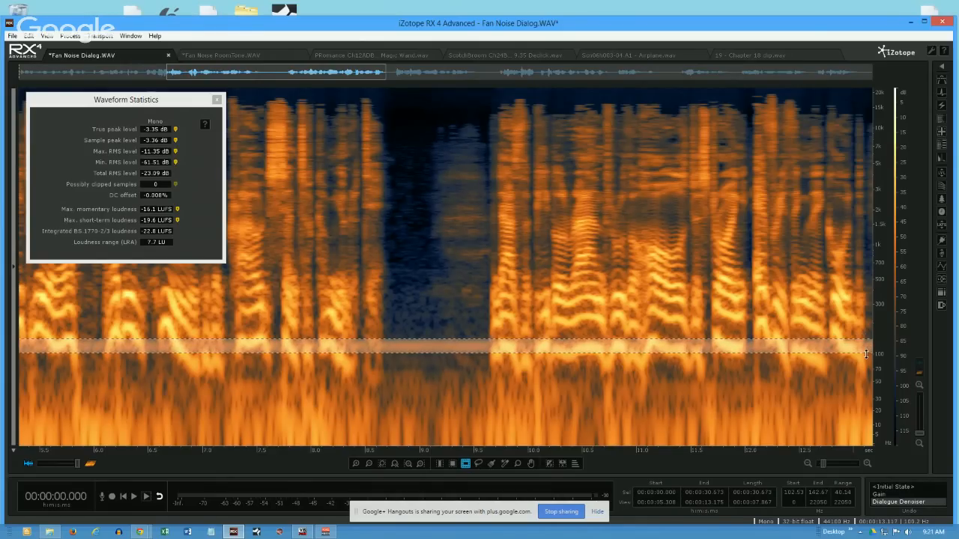
left_click(413, 316)
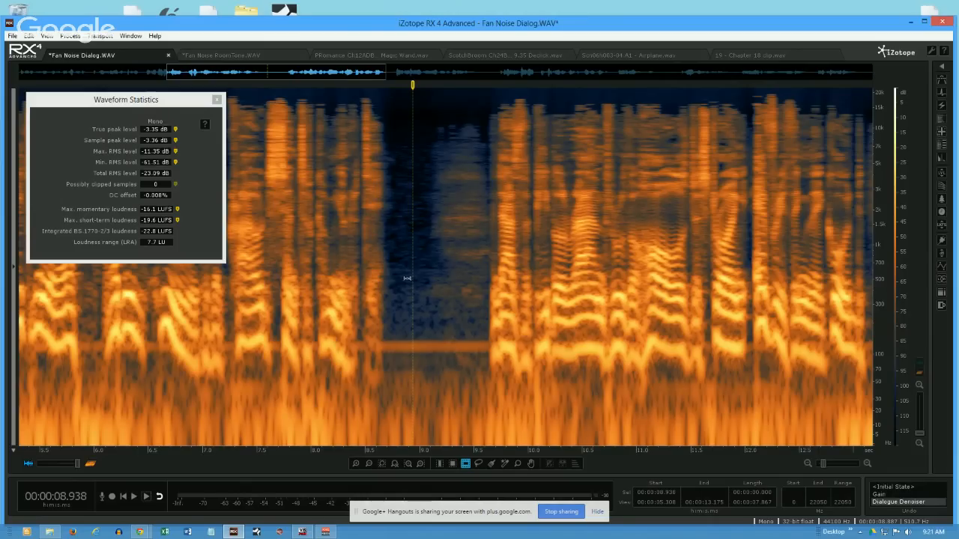
- Time-select about 8.77 to 9.06 s in the pause, open the Spectrum Analyzer, and shift the selection to about 8.75 to 9.04 s
left_click(441, 463)
left_click_drag(393, 392, 426, 393)
left_click(130, 35)
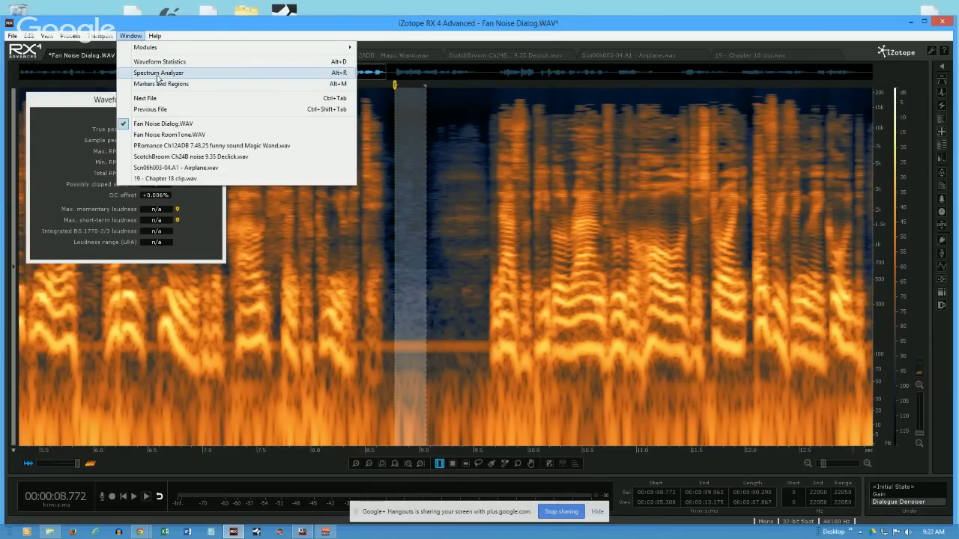
left_click(157, 72)
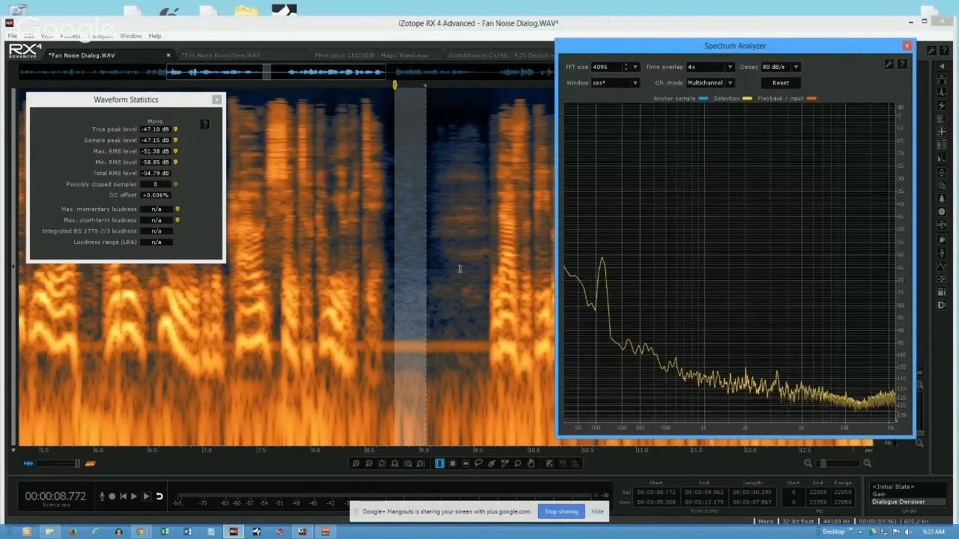
mouse_move(412, 282)
left_mouse_down()
mouse_move(327, 284)
mouse_move(447, 280)
mouse_move(307, 292)
mouse_move(400, 284)
left_mouse_up()
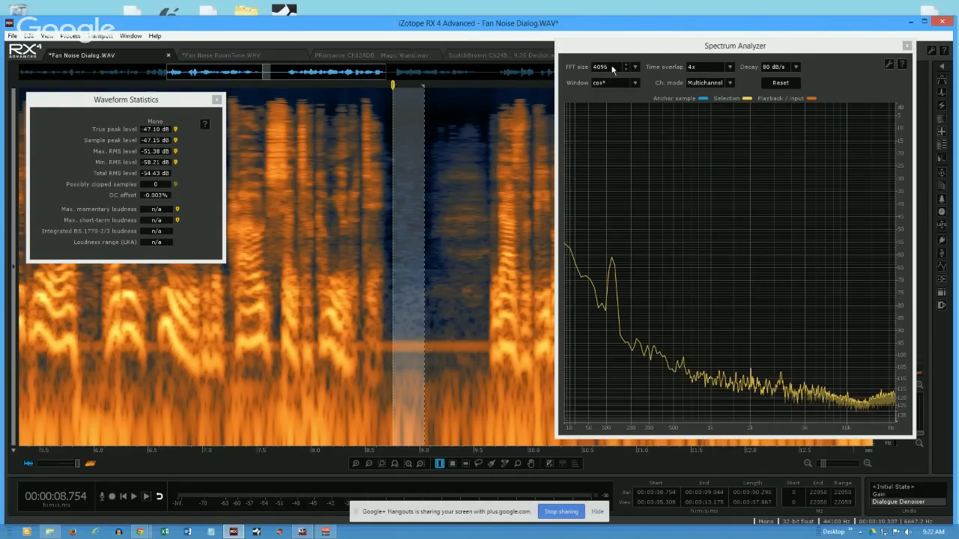
- Compare the low-frequency peak in the Spectrum Analyzer with the hum line in the spectrogram, and close the analyzer
left_click_drag(636, 45, 123, 60)
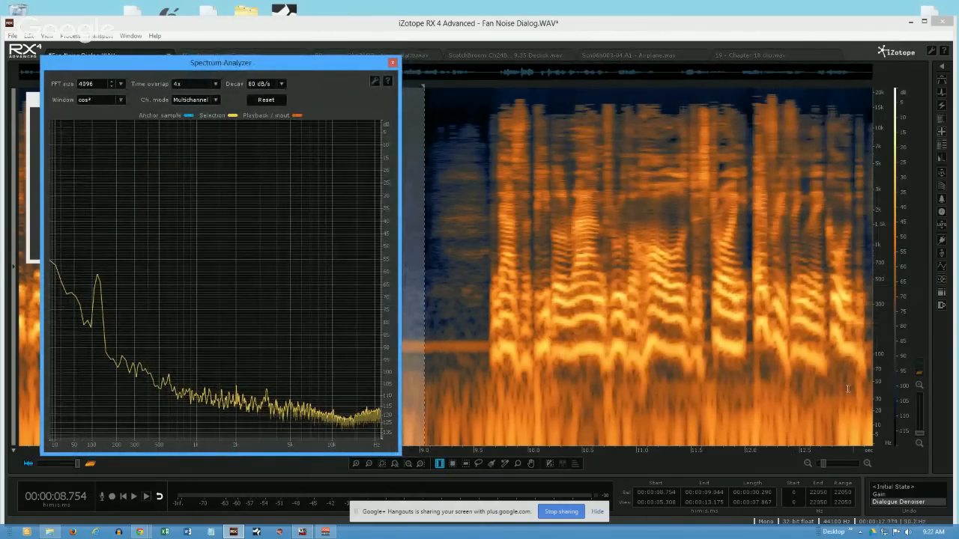
left_click_drag(770, 456, 920, 446)
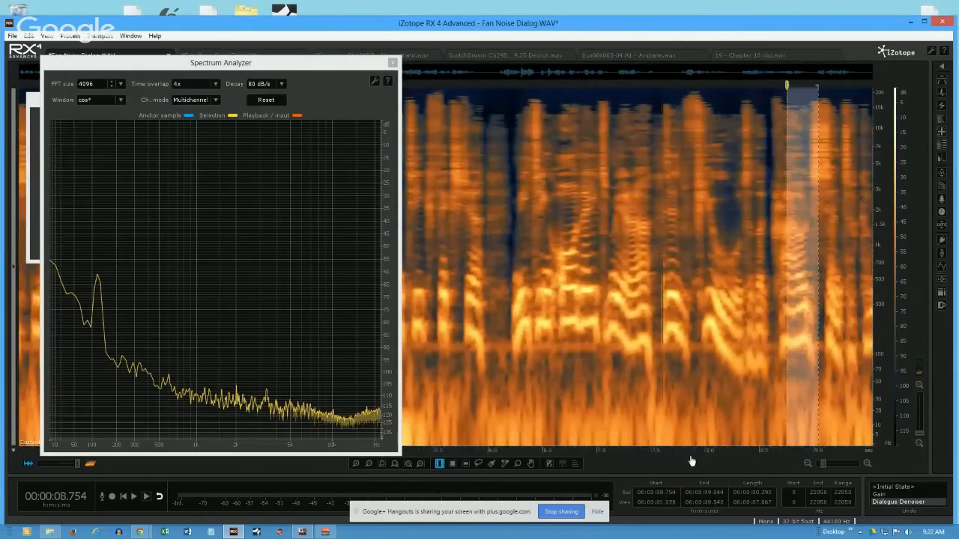
left_click_drag(692, 461, 626, 460)
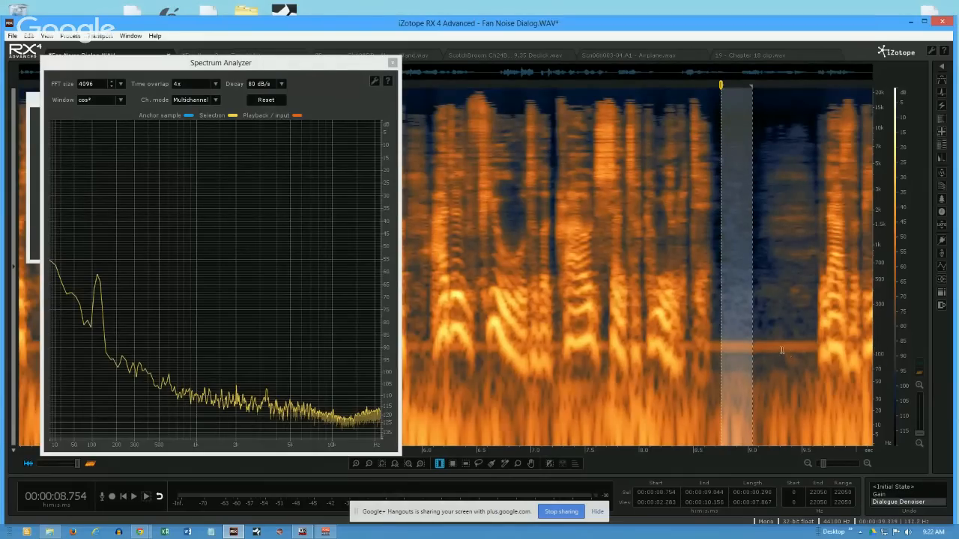
mouse_move(98, 278)
left_click_drag(255, 65, 673, 55)
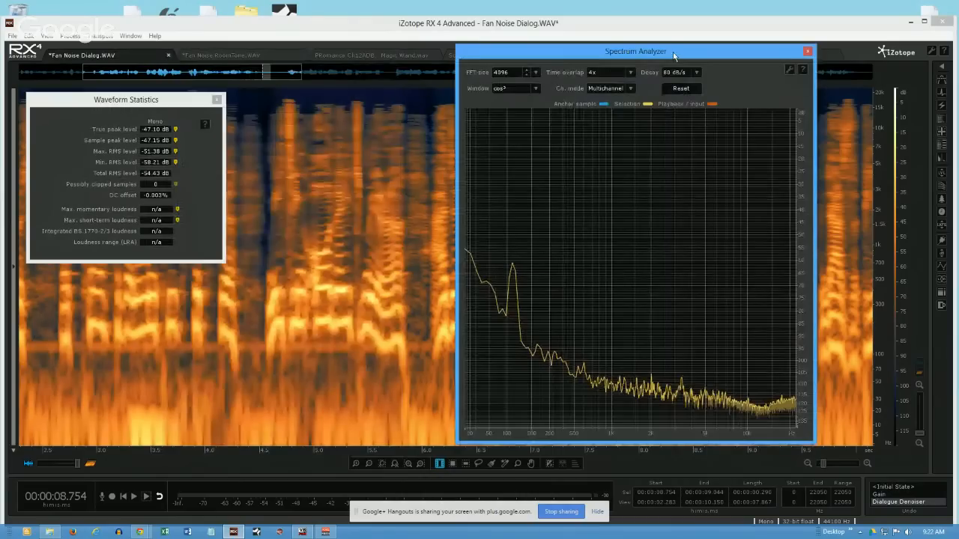
left_click(807, 53)
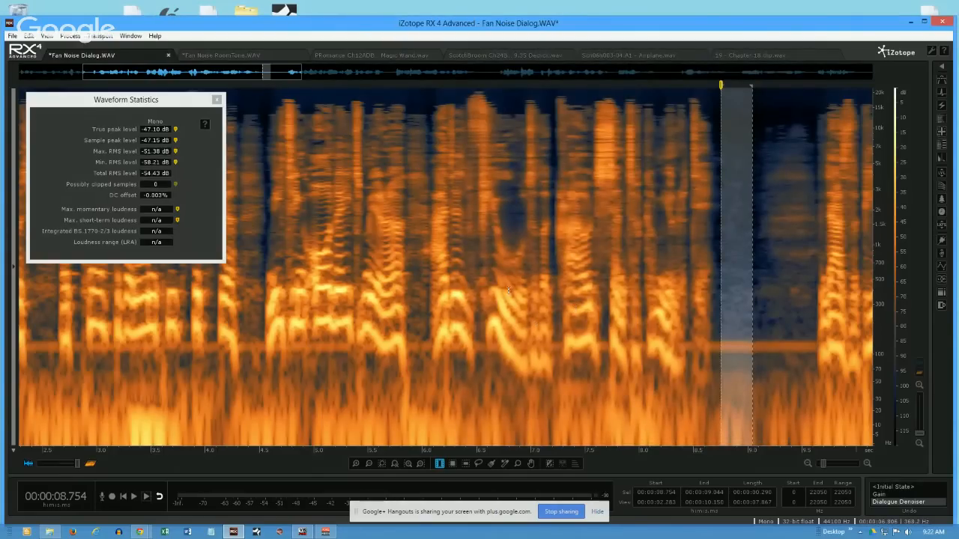
- Display the whole recording and time-select about 8.77 to 9.07 s in the pause as the noise sample
left_click(479, 124)
scroll(479, 124, "down", 2)
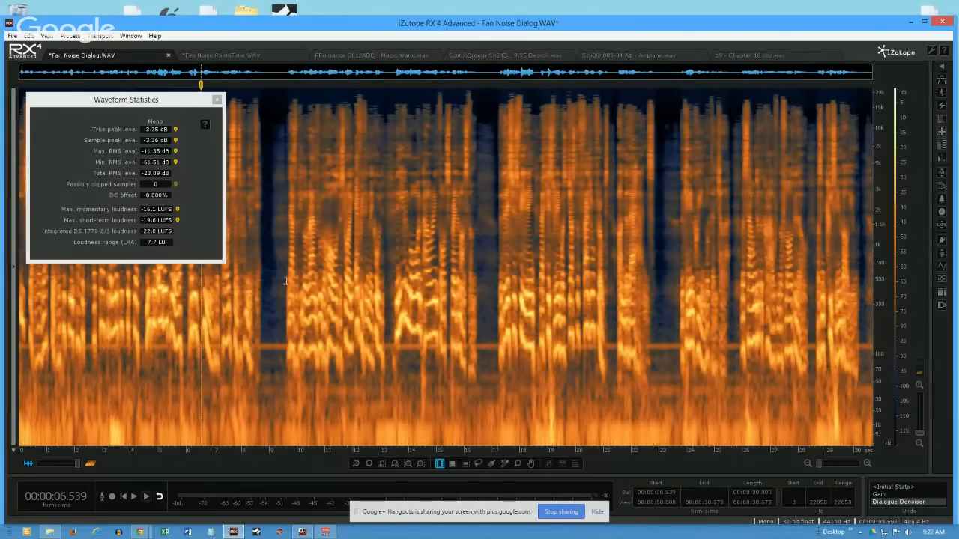
left_click_drag(263, 291, 270, 296)
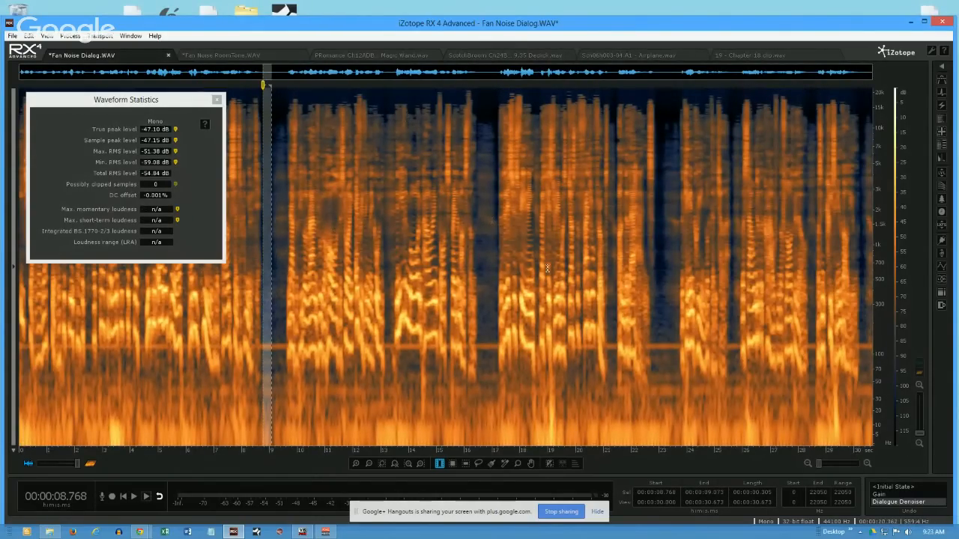
- Open the Denoise module's Spectral denoiser in Manual mode and learn the noise profile from the selected pause
left_click(943, 119)
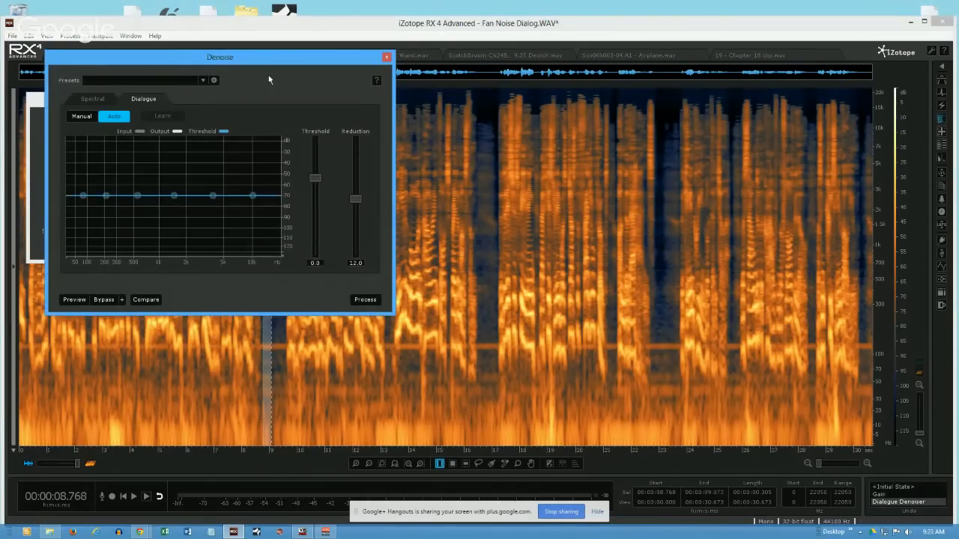
left_click_drag(135, 57, 522, 81)
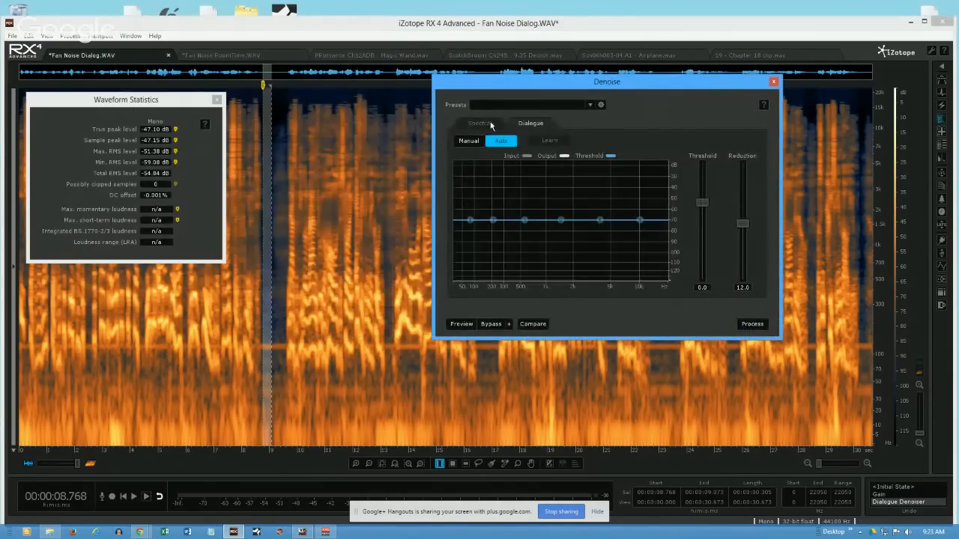
left_click(488, 125)
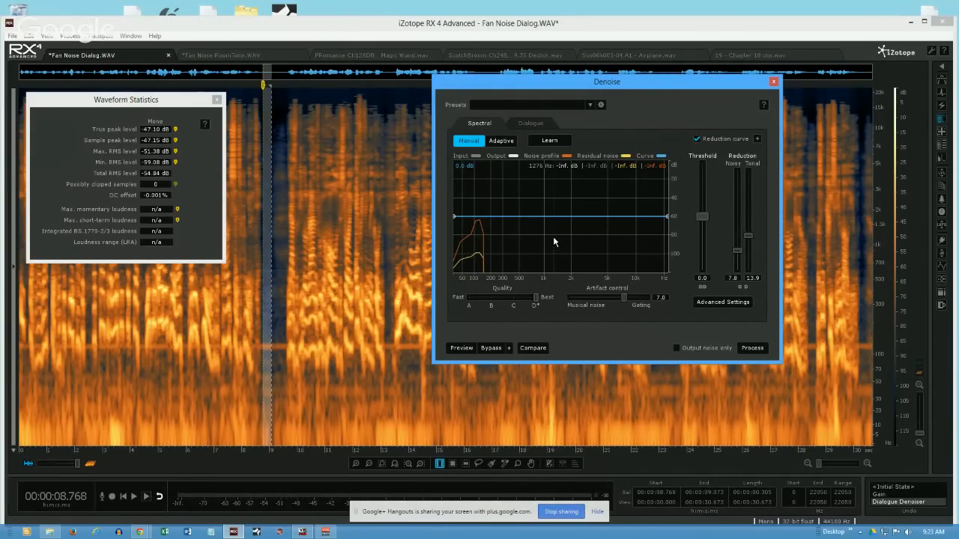
left_click(502, 142)
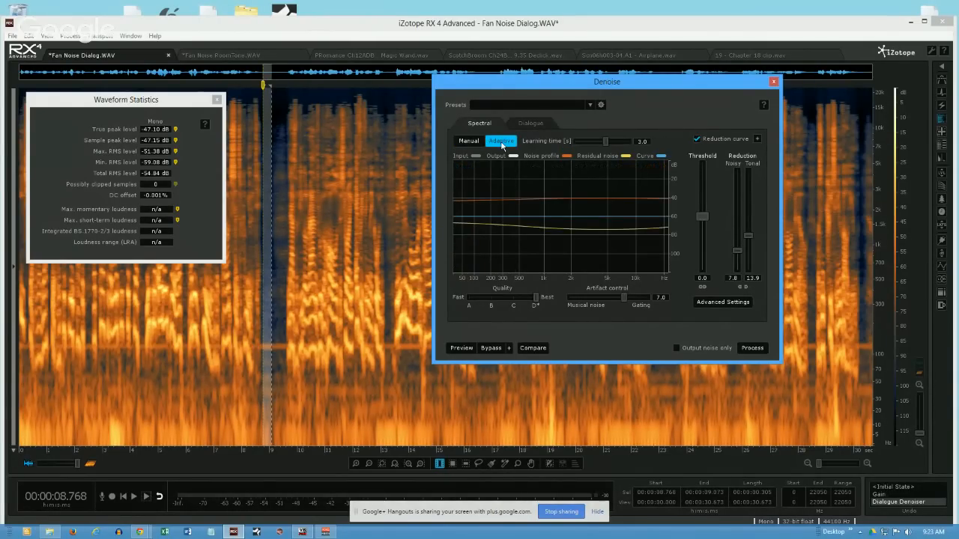
left_click(464, 141)
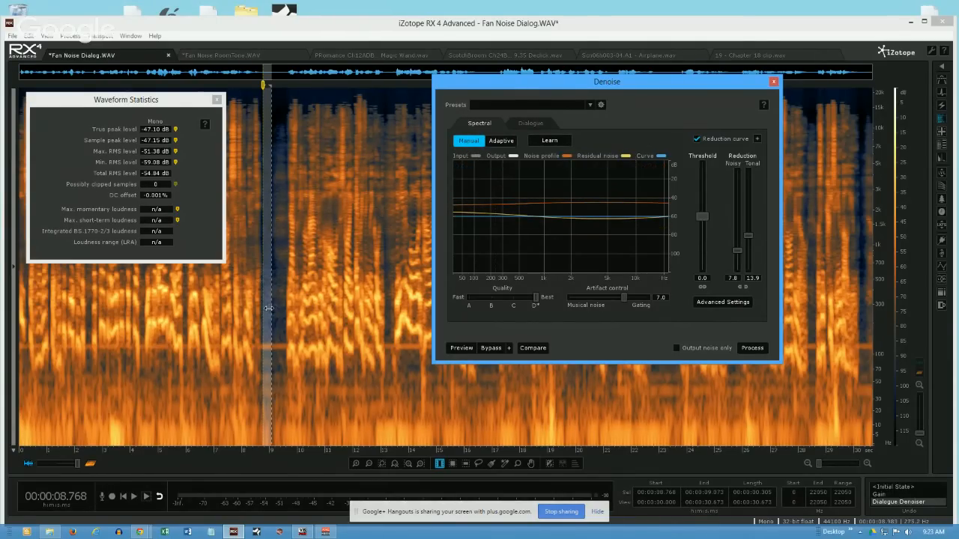
left_click(548, 141)
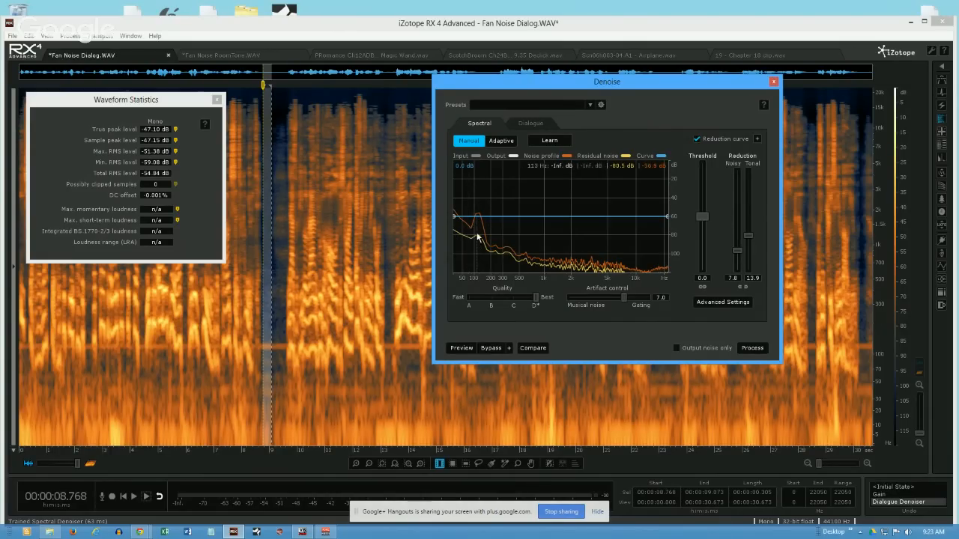
- Link the noisy and tonal reduction amounts and set the spectral denoiser's reduction to 12.5
left_click(742, 289)
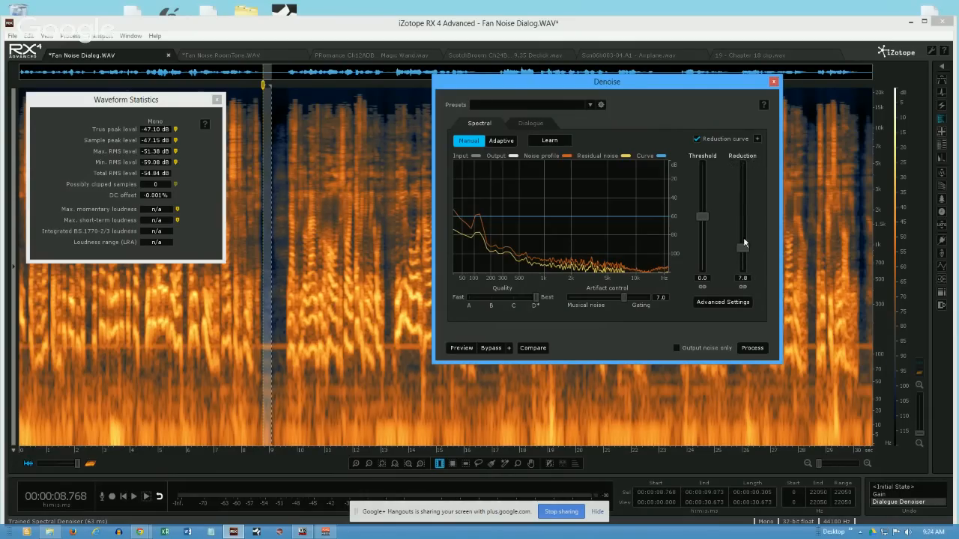
mouse_move(745, 249)
left_mouse_down()
mouse_move(743, 207)
mouse_move(744, 249)
mouse_move(742, 213)
mouse_move(745, 246)
mouse_move(742, 232)
left_mouse_up()
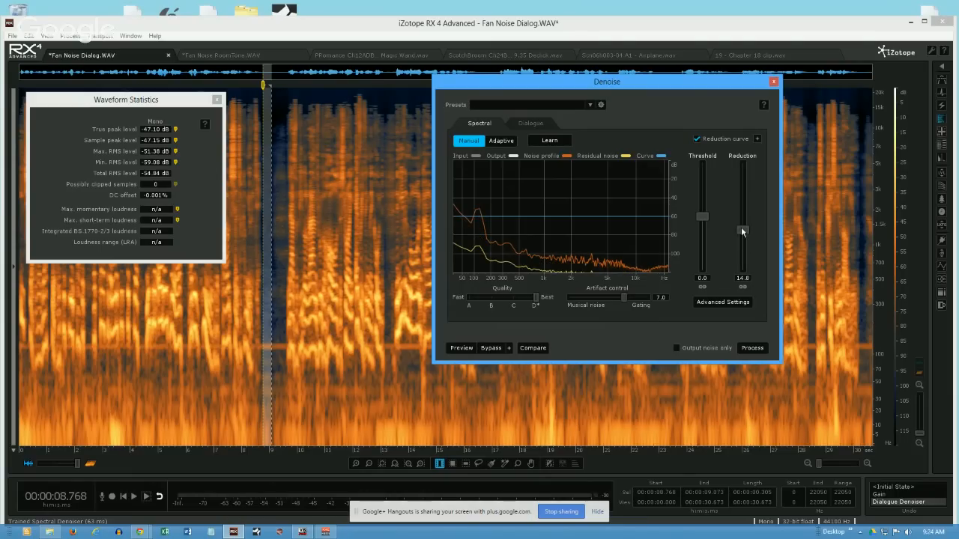
mouse_move(747, 233)
left_mouse_down()
mouse_move(745, 178)
mouse_move(743, 238)
left_mouse_up()
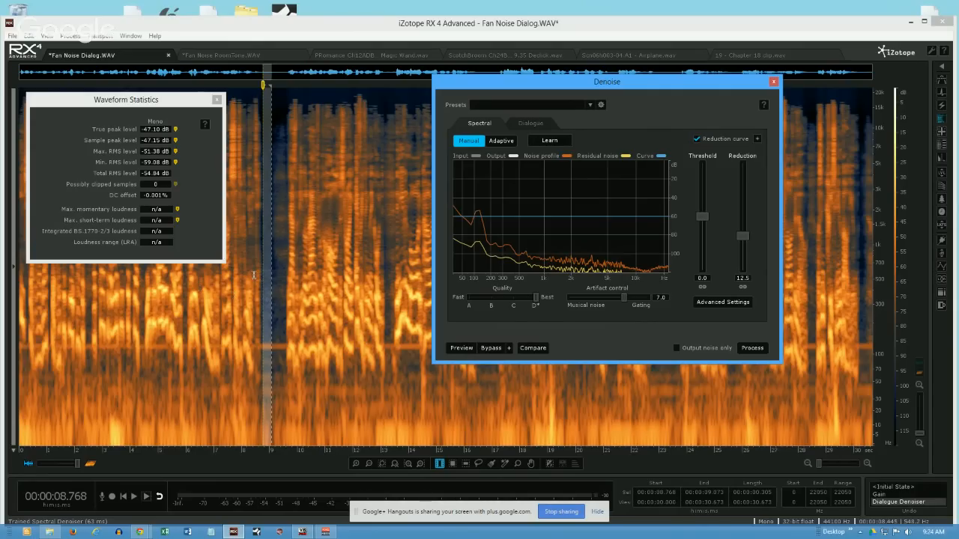
- Clear the time selection and process the entire recording with the Spectral denoiser
left_click(264, 240)
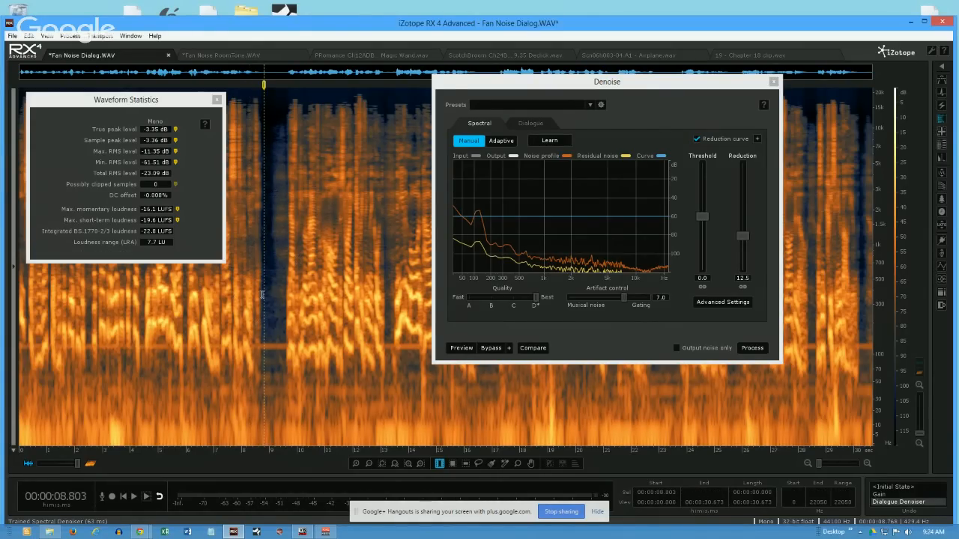
left_click(753, 348)
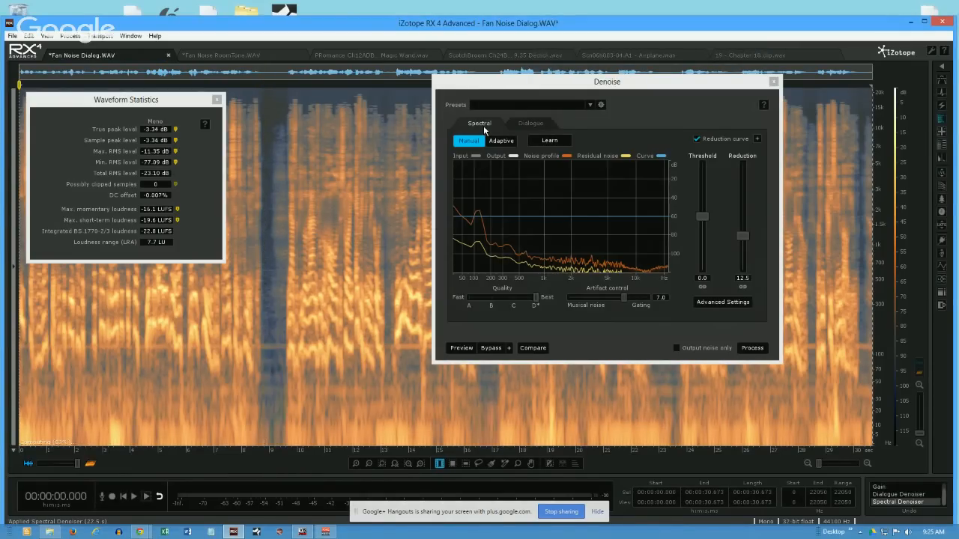
- Measure the denoised pause at about 8.82 to 9.02 s and return the history to the Gain state
left_click(262, 247)
left_click_drag(266, 255, 270, 255)
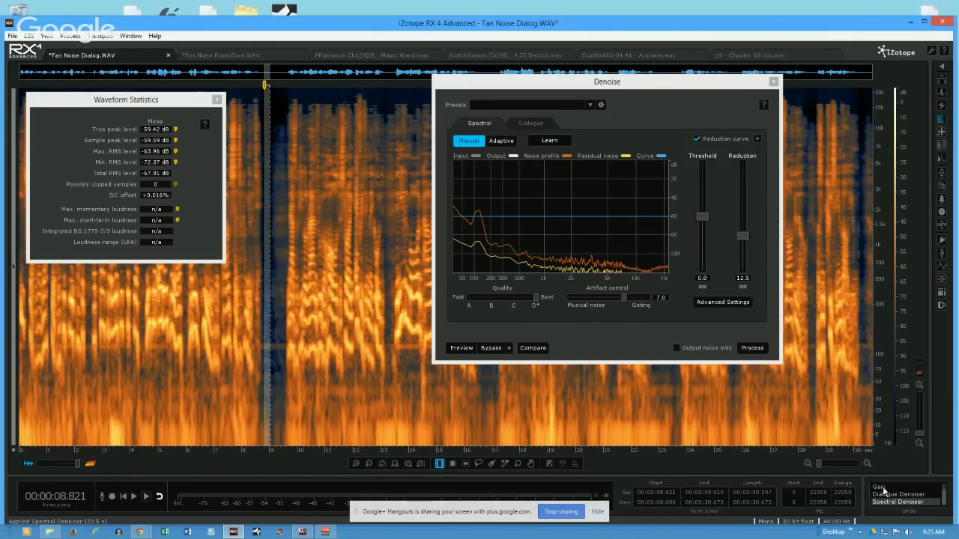
left_click(882, 489)
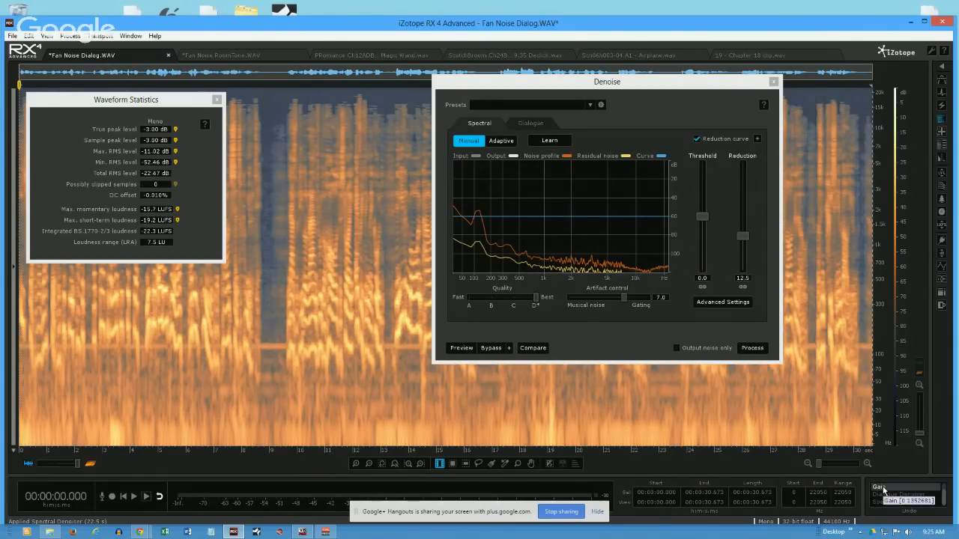
- Time-select about 8.80 to 9.02 s in the pause and learn the spectral denoiser's noise profile from it
left_click(279, 315)
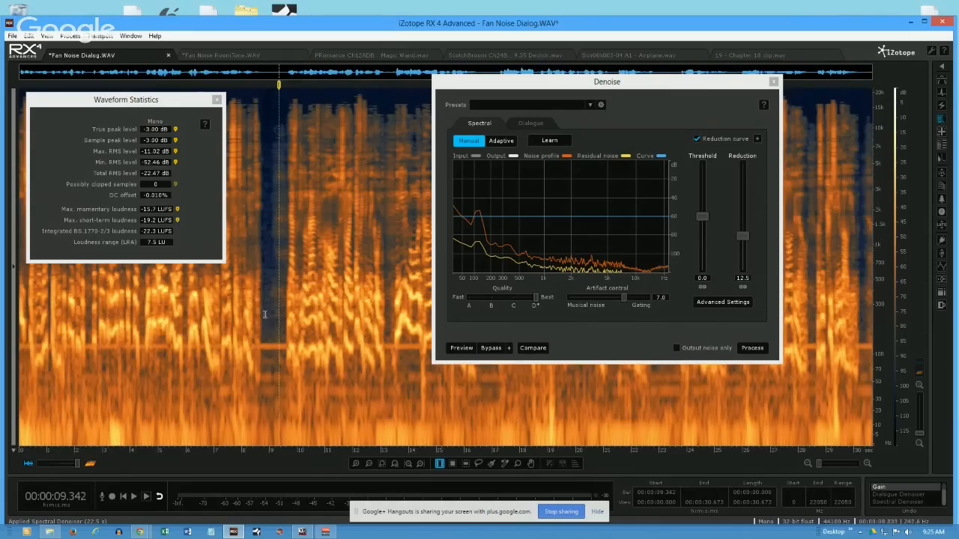
left_click_drag(265, 315, 270, 320)
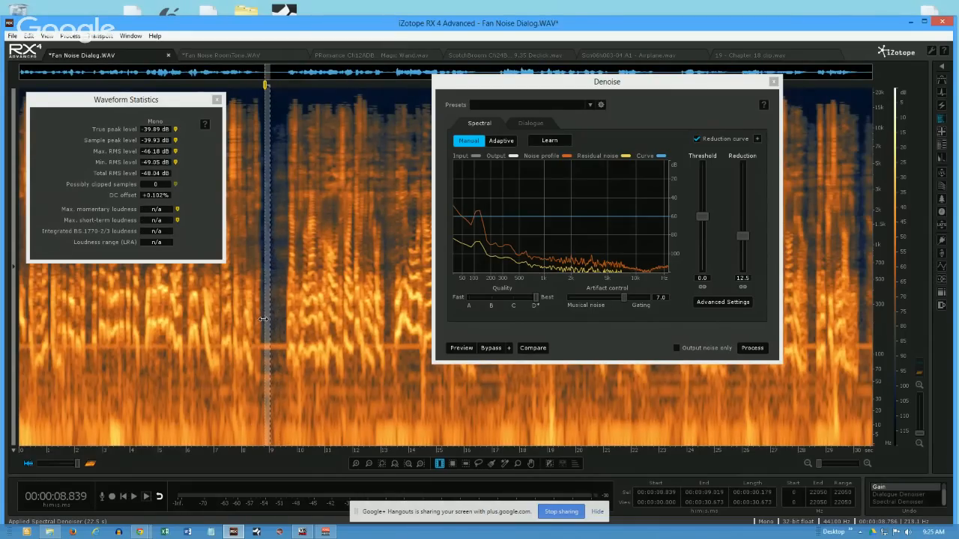
left_click_drag(262, 320, 261, 322)
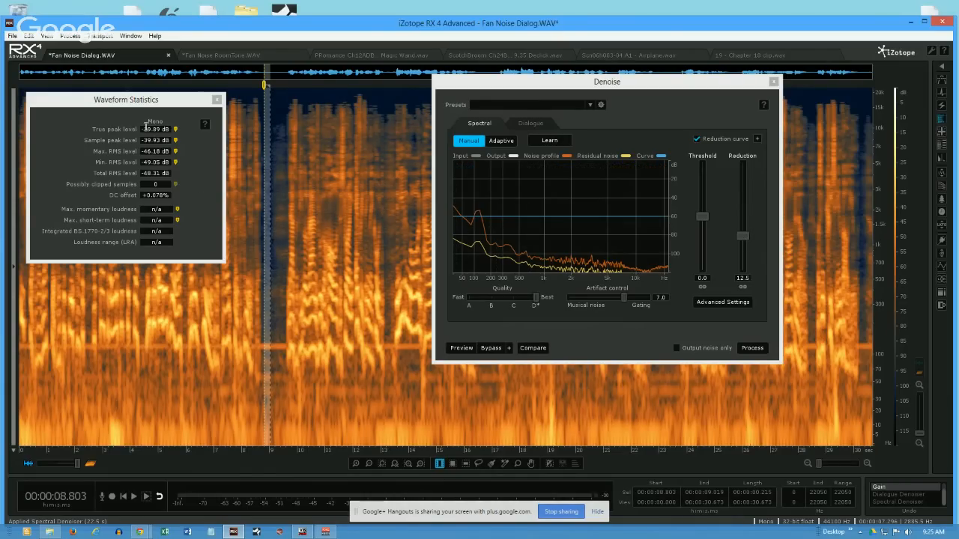
left_click(543, 142)
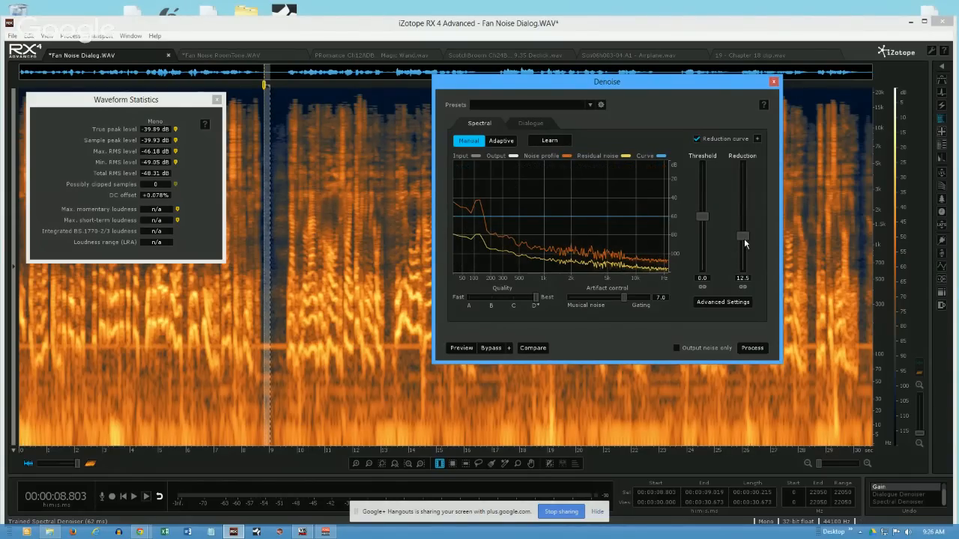
- Cancel the denoising of the entire recording and process only about 7.76 to 20.51 s with the Spectral denoiser
double_click(237, 202)
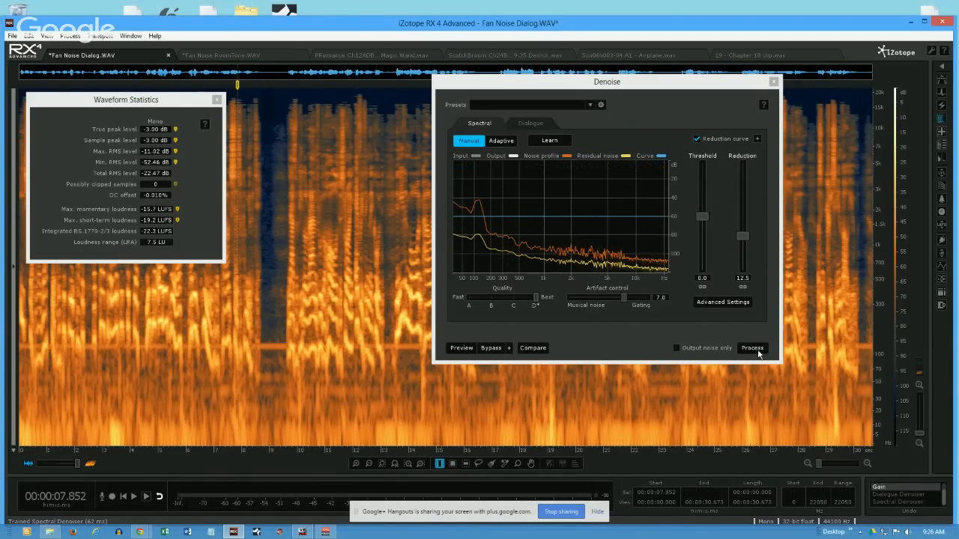
left_click(753, 349)
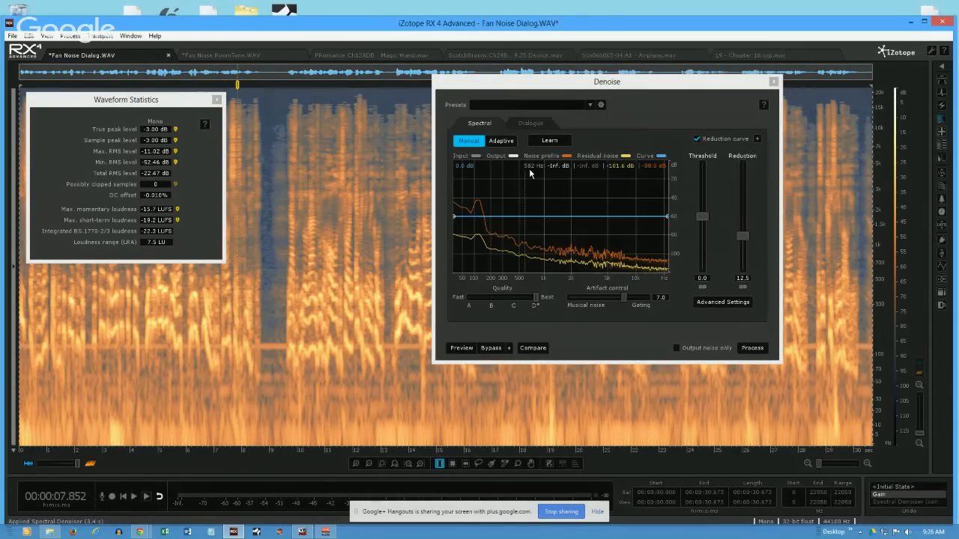
left_click(311, 223)
left_click_drag(236, 250, 591, 375)
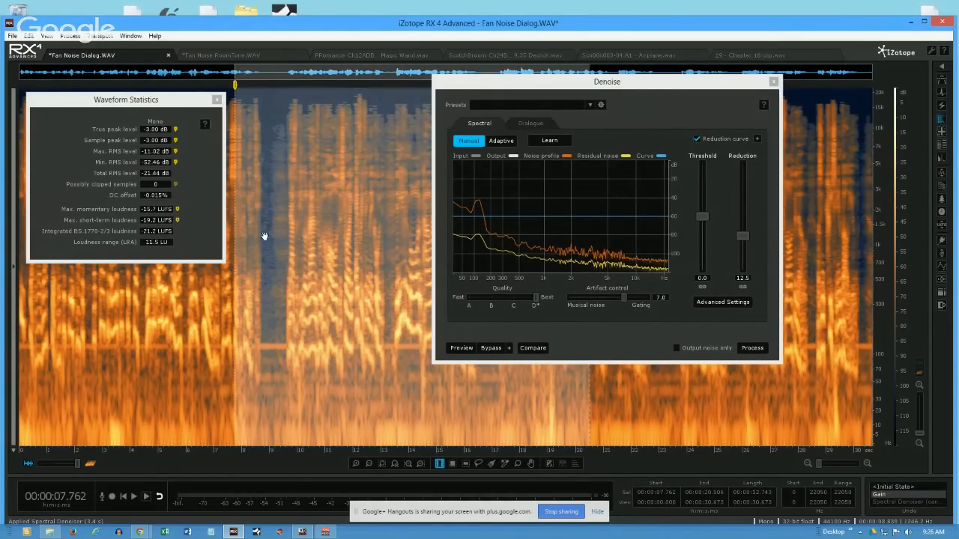
left_click(750, 351)
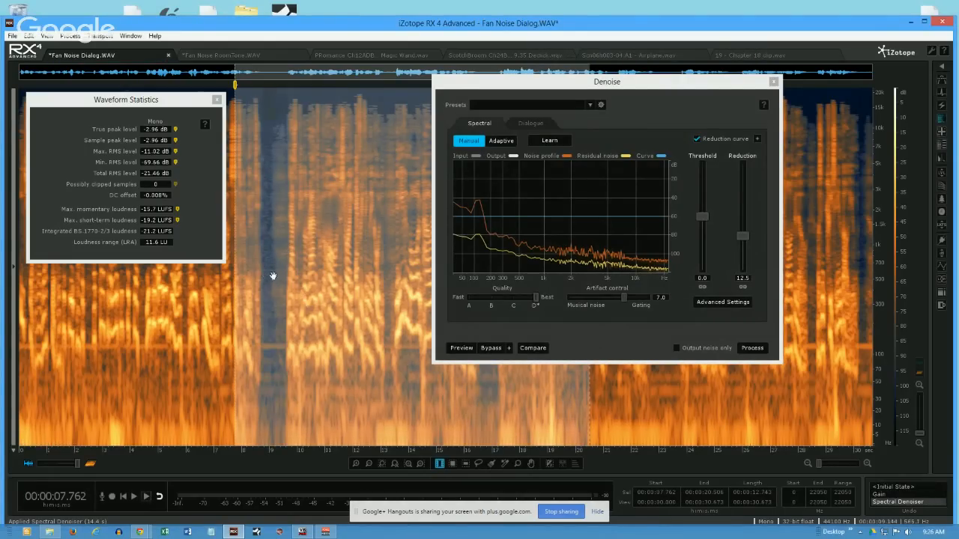
- Compare the noise level in the pause around 8.73 to 9.06 s between the Spectral Denoiser and Gain history states
left_click(273, 275)
left_click_drag(262, 311, 271, 313)
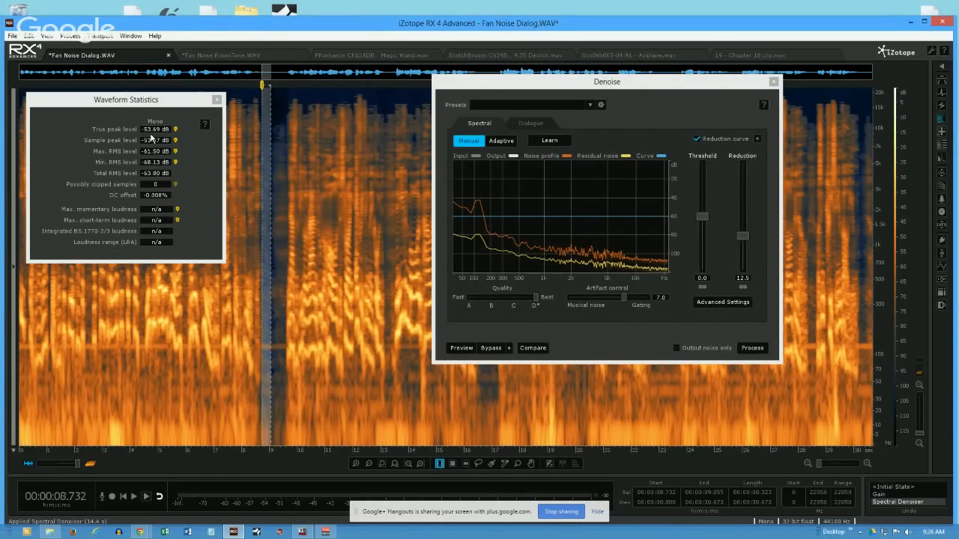
left_click(889, 495)
left_click_drag(264, 263, 268, 261)
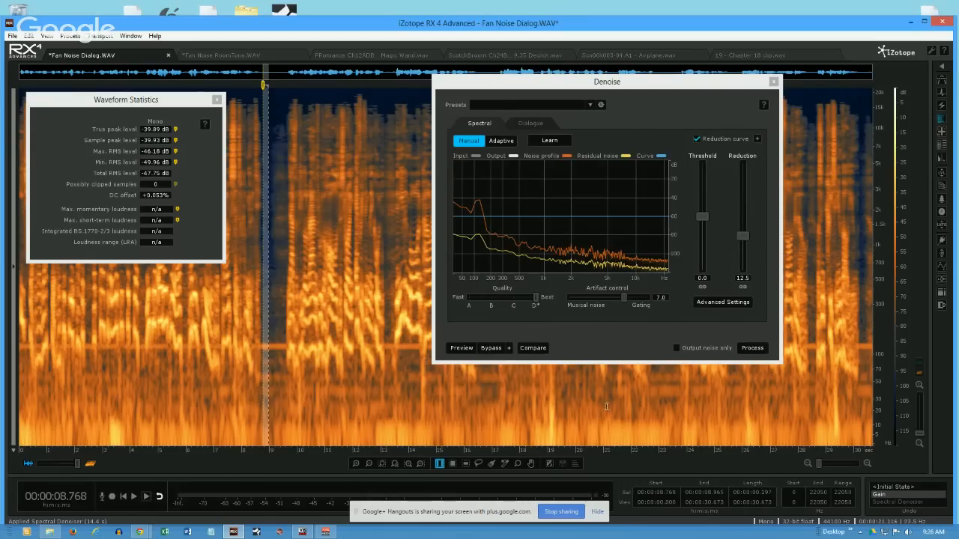
left_click(886, 505)
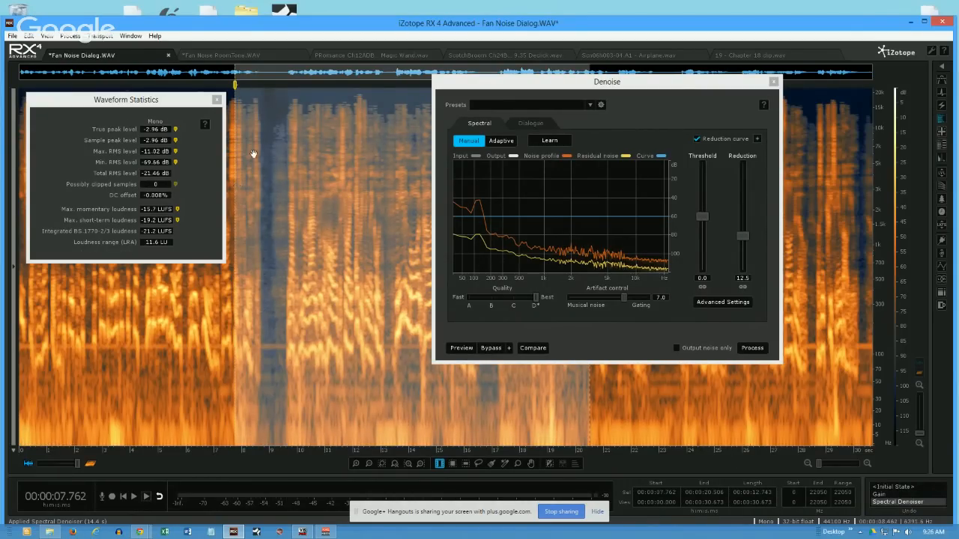
left_click_drag(263, 154, 270, 184)
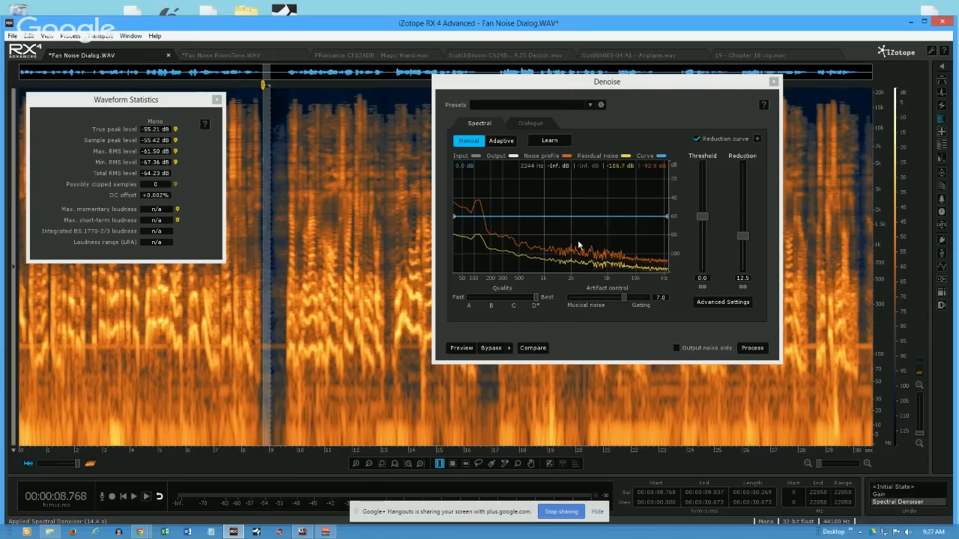
- Restore the Gain history state and process about 7.76 to 13.67 s with the Spectral denoiser at 20.6 dB reduction
left_click(880, 495)
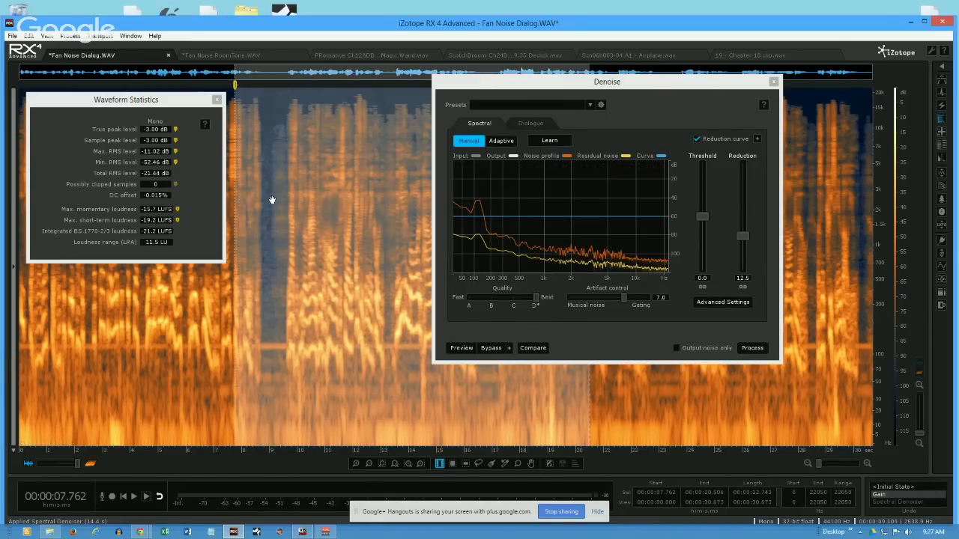
left_click_drag(588, 417, 397, 401)
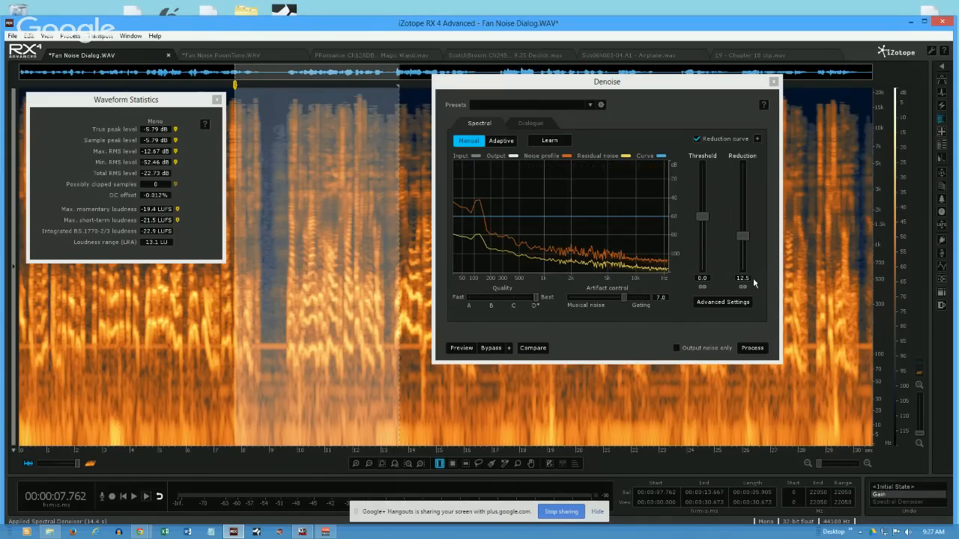
left_click_drag(744, 241, 742, 222)
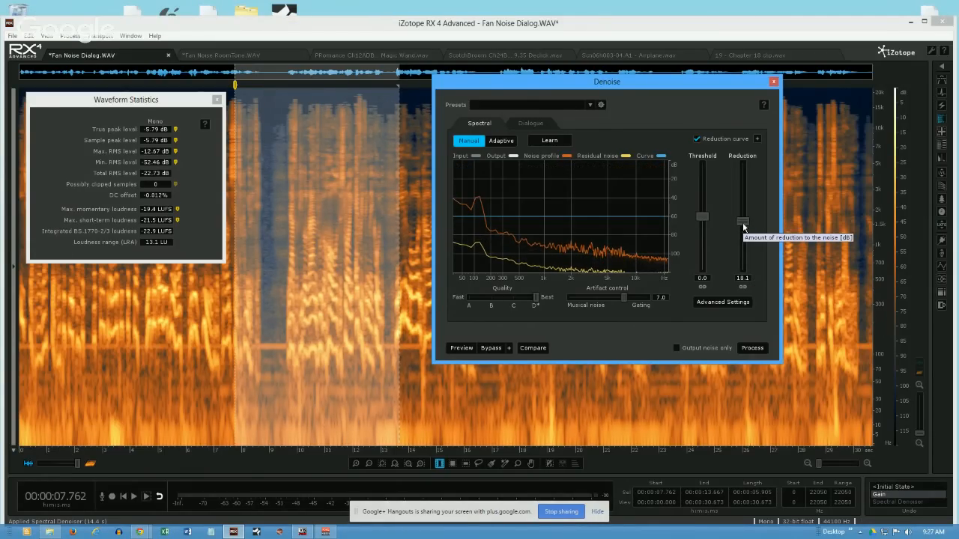
left_click_drag(743, 224, 742, 217)
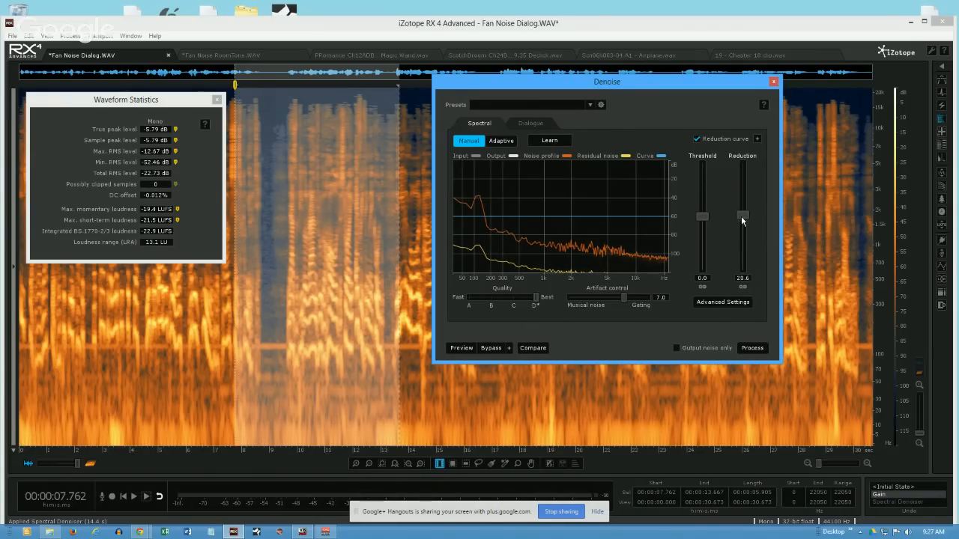
left_click(752, 348)
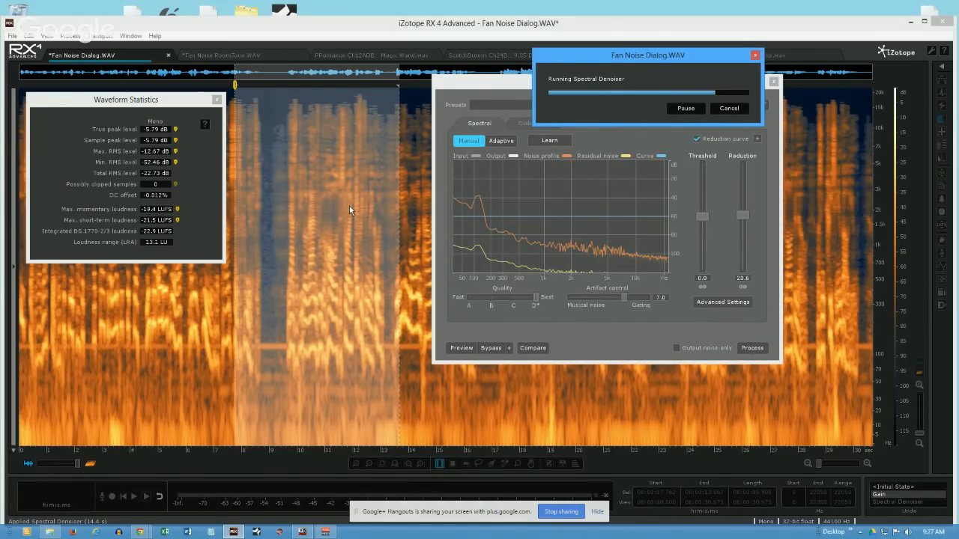
- Measure the noise level of the denoised pause between about 8.80 and 9.04 s
left_click(266, 189)
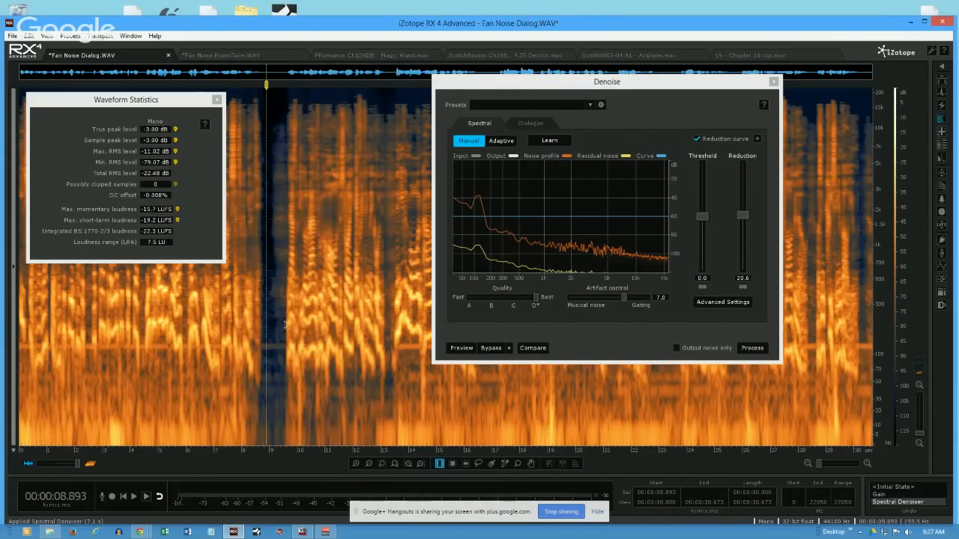
left_click_drag(267, 285, 270, 285)
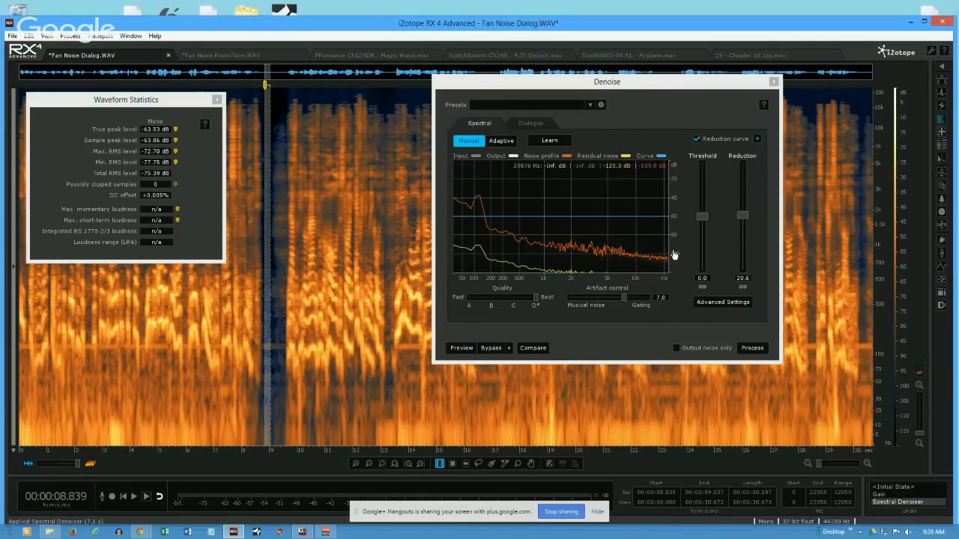
left_click_drag(263, 251, 268, 271)
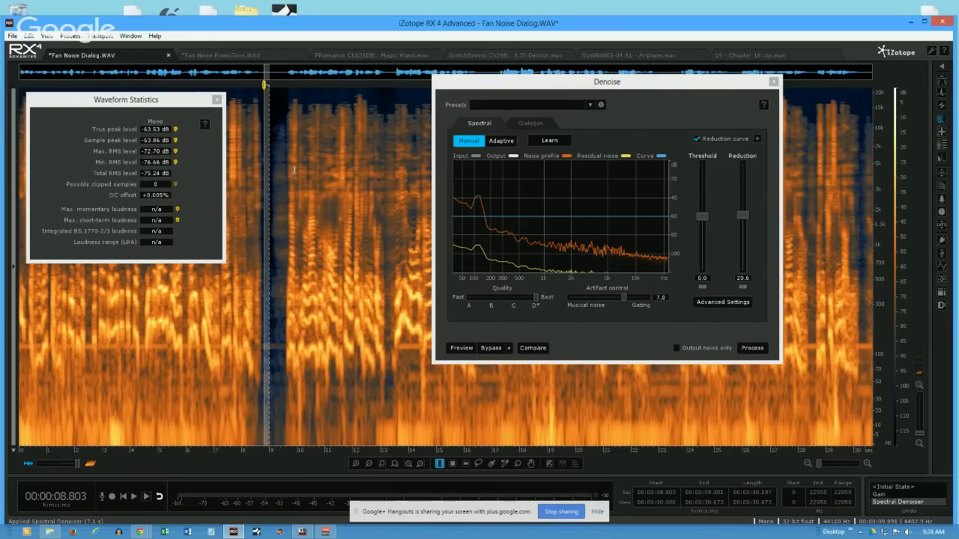
- Time-select the pause and following speech from about 8.86 to 13.22 s, and lower the reduction to 10.8 dB
left_click(283, 110)
left_click_drag(264, 112, 386, 112)
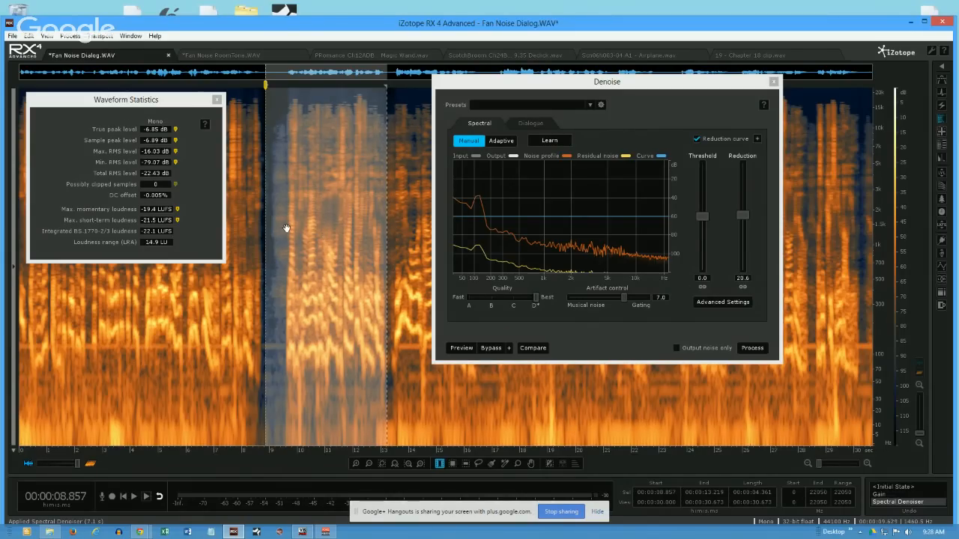
left_click_drag(742, 217, 746, 246)
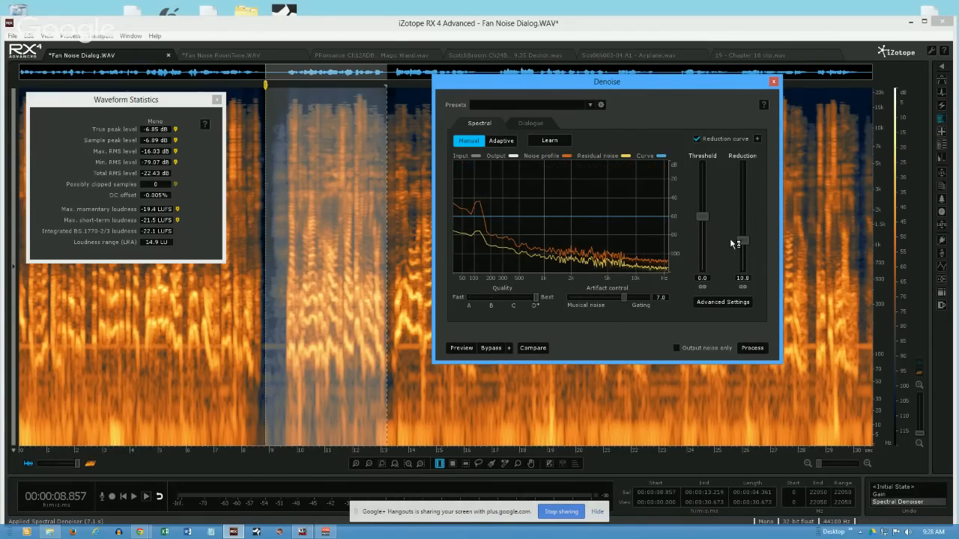
- Time-select the speech from about 9.63 to 12.79 s and raise the reduction to 20.2 dB
left_click(287, 232)
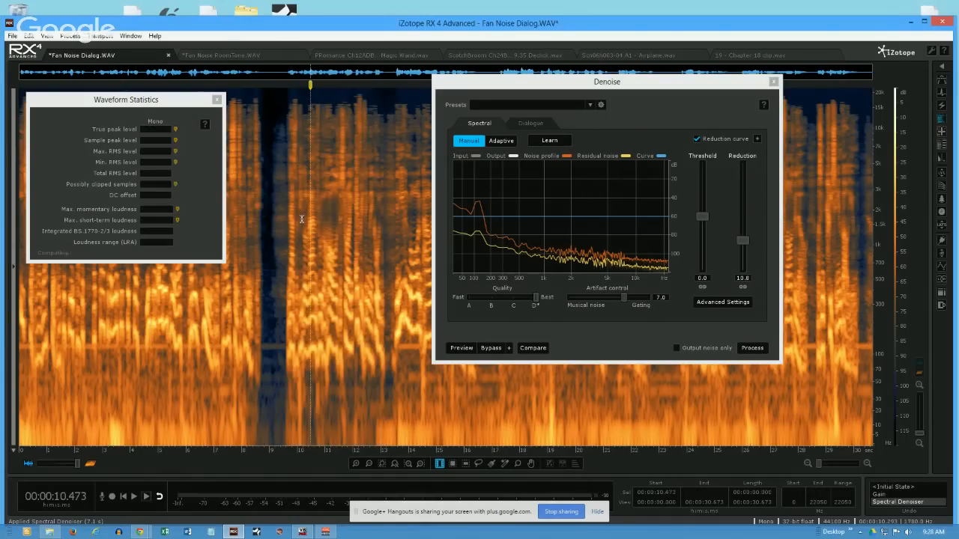
left_click_drag(287, 232, 375, 213)
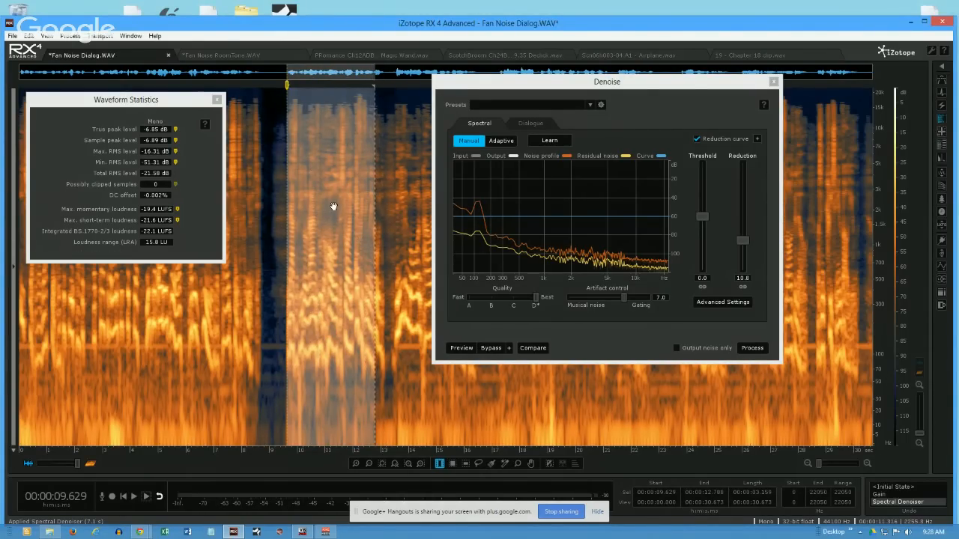
left_click_drag(743, 240, 743, 220)
- Compare the levels of the speech at about 9.68 to 13.27 s and the preceding pause, and set the reduction to 10.8 dB
left_click(297, 209)
left_click_drag(288, 211, 388, 217)
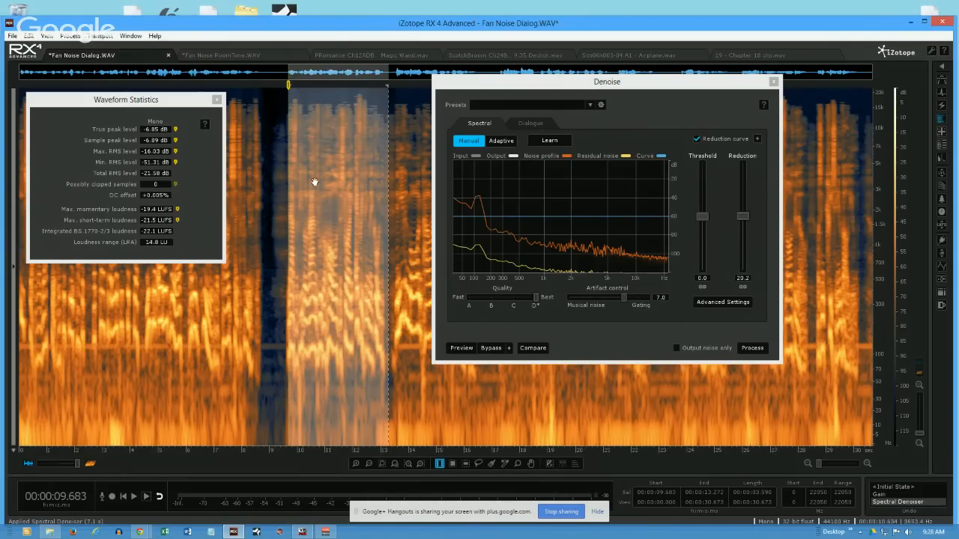
left_click_drag(262, 232, 269, 232)
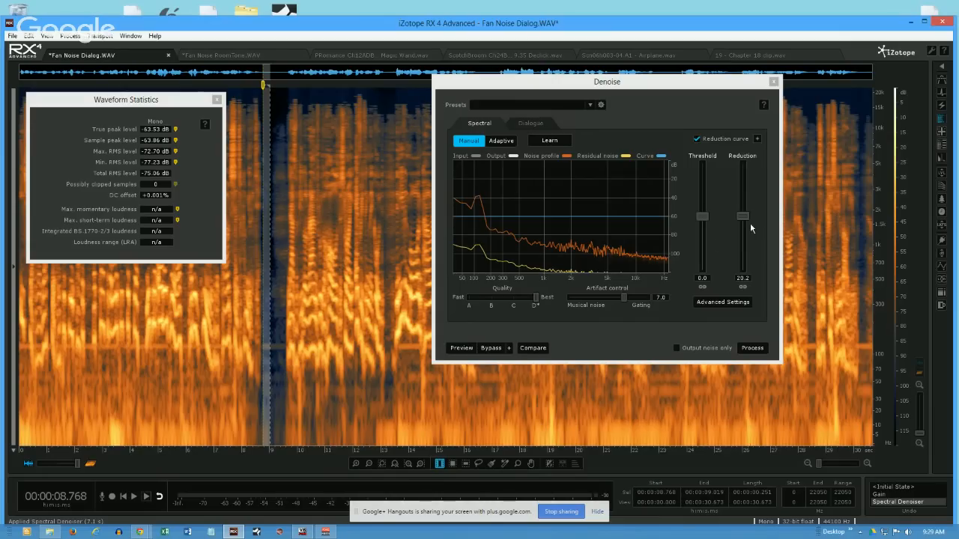
left_click_drag(742, 224, 743, 243)
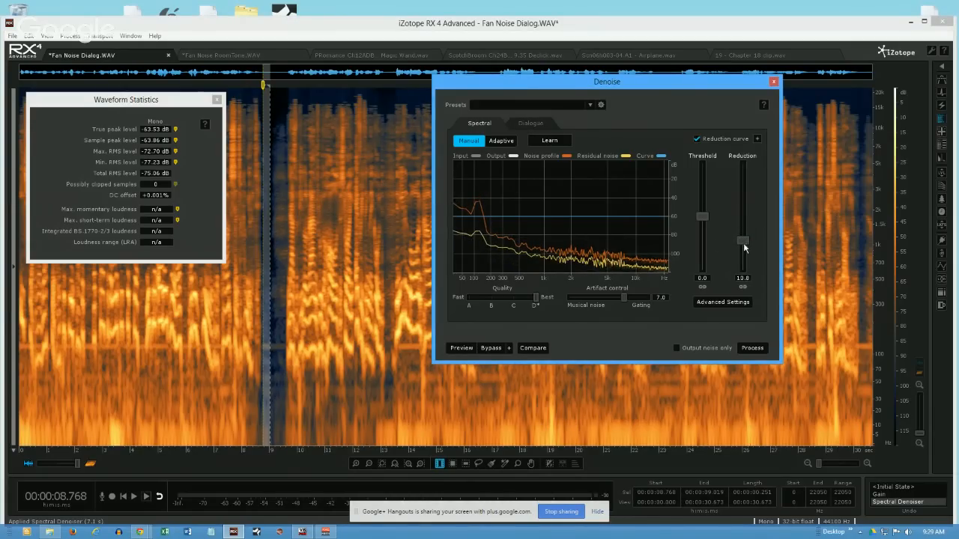
- Clear the time selection and set the spectrogram's frequency scale to Log
left_click(281, 228)
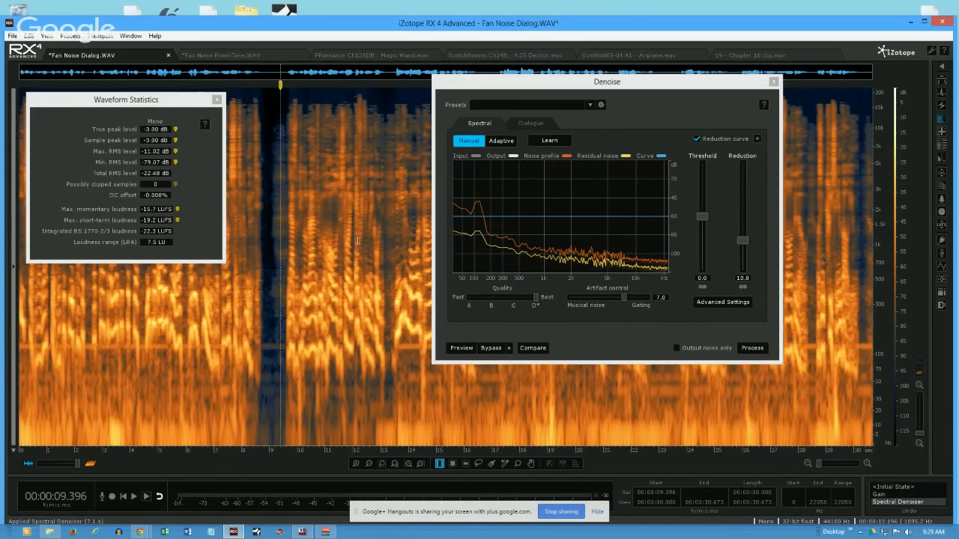
left_click(263, 179)
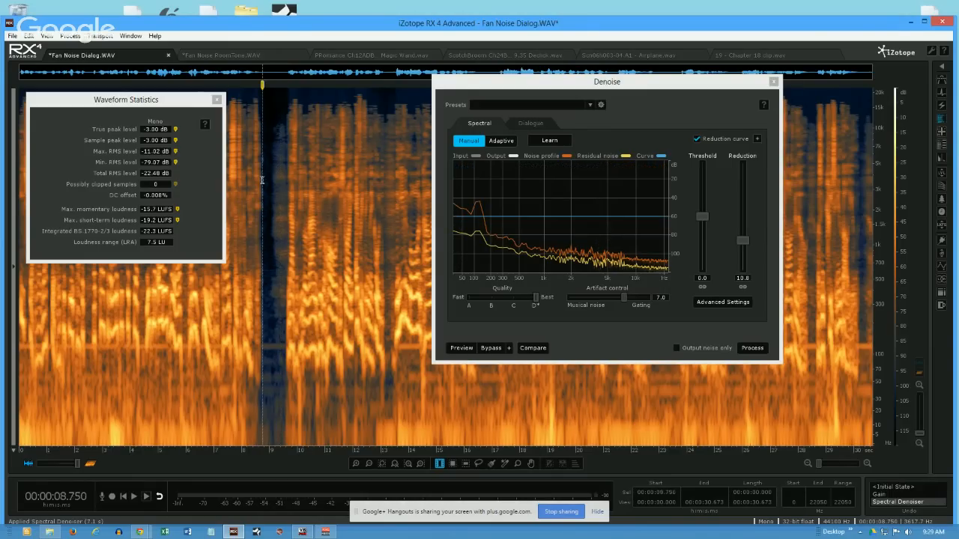
left_click(274, 306)
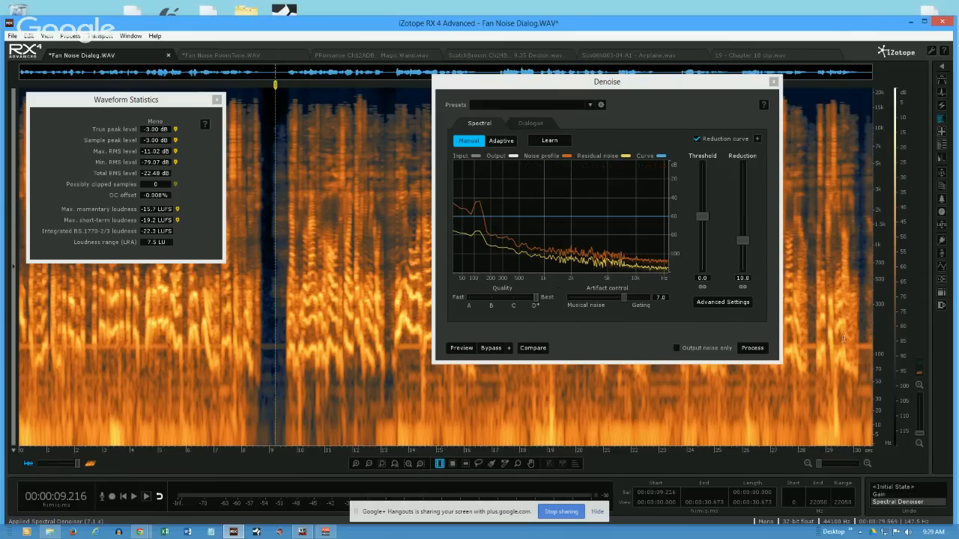
right_click(881, 340)
mouse_move(881, 343)
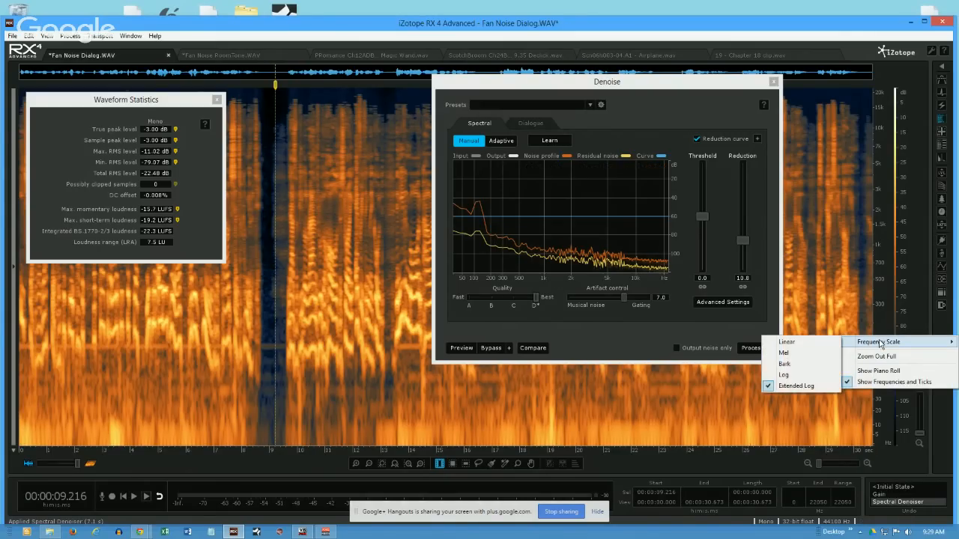
left_click(784, 374)
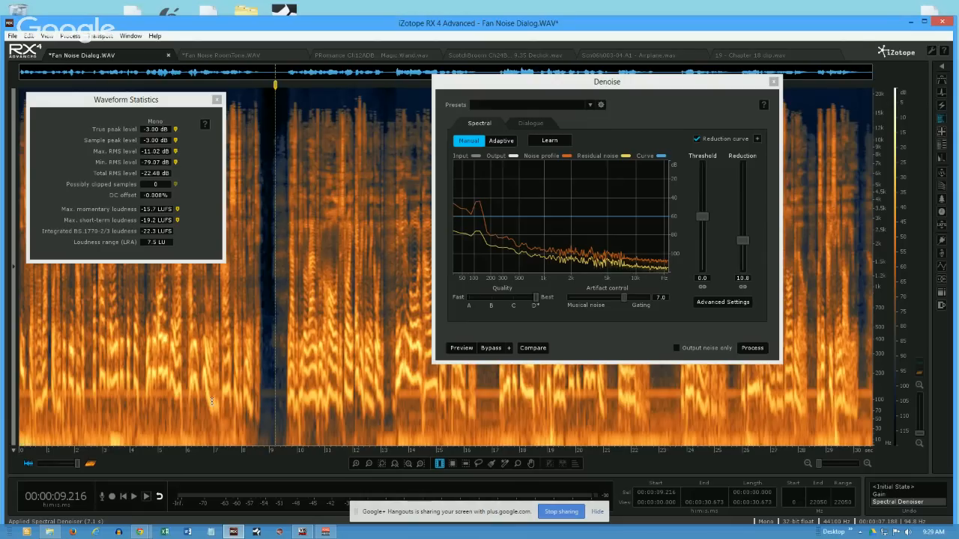
- View the recording's initial history state, and return to the Gain state to measure the pause at about 8.75 to 9.04 s
left_click(888, 485)
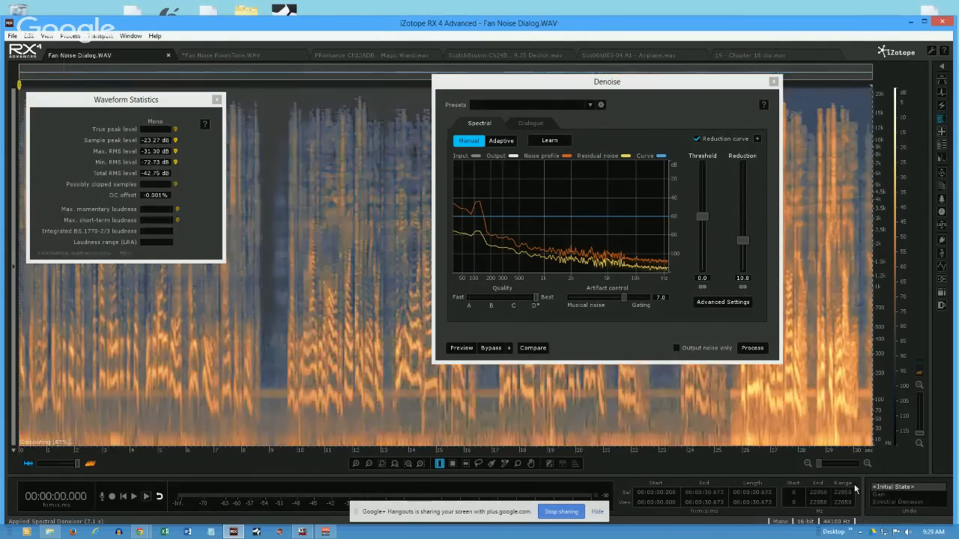
left_click(272, 304)
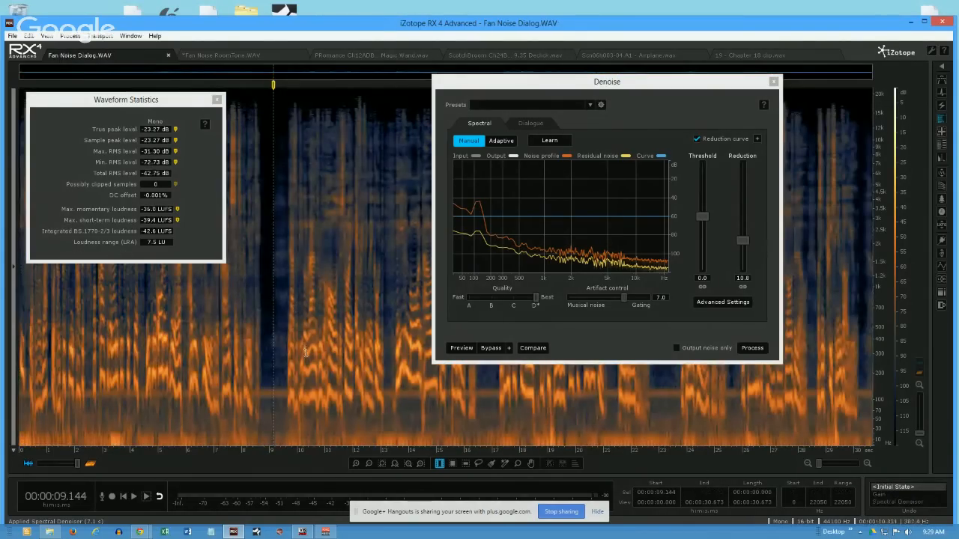
left_click(886, 497)
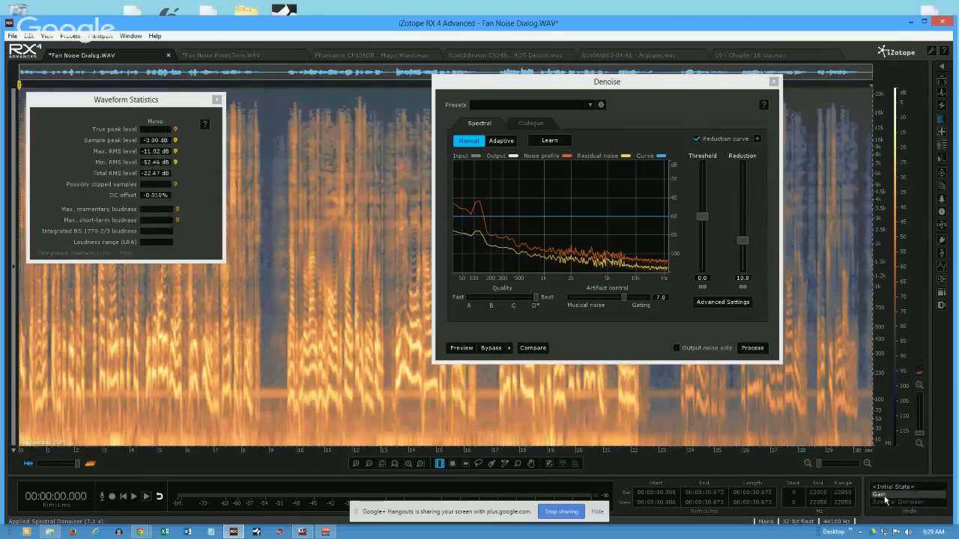
left_click(267, 288)
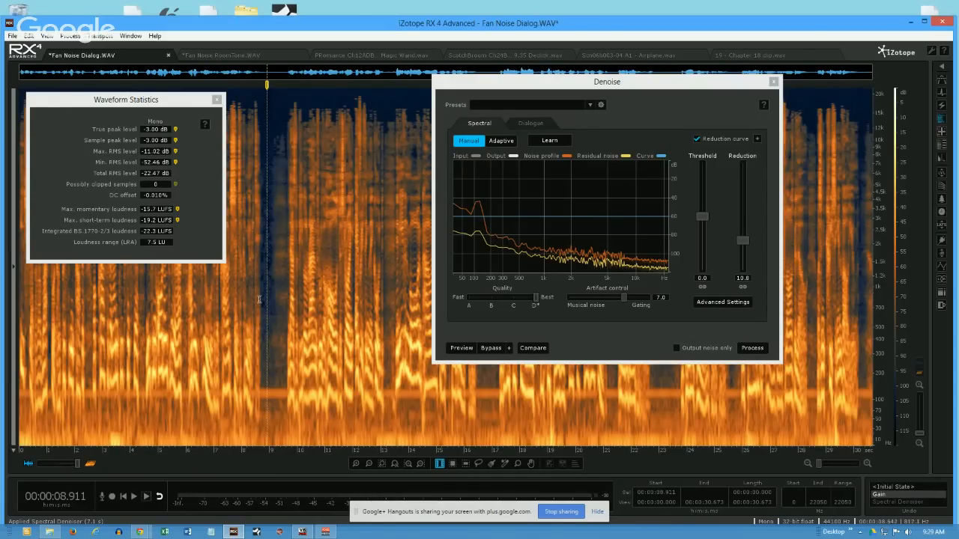
left_click_drag(261, 307, 270, 320)
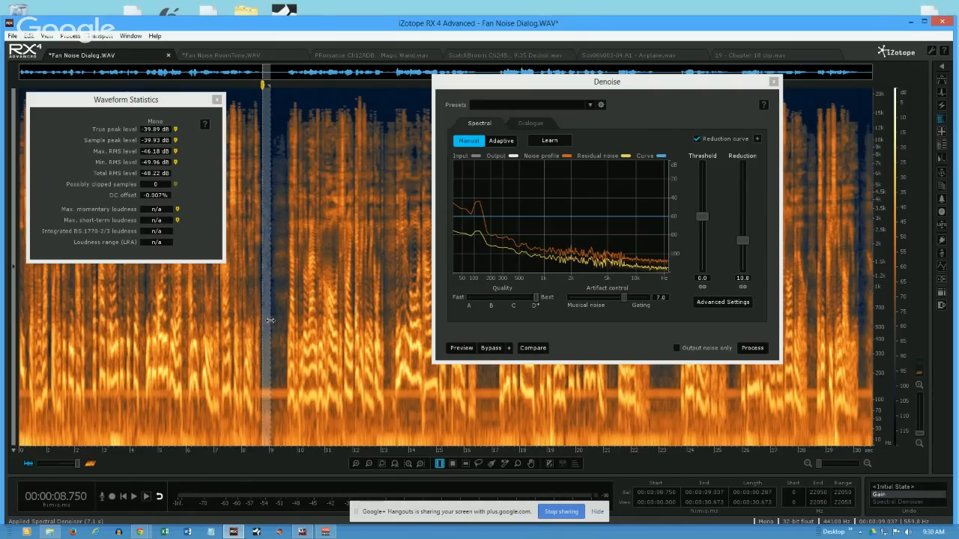
- Compare the levels of the speech at about 9.31 to 13.54 s and the pause at about 8.77 to 9.02 s
left_click_drag(278, 318, 396, 300)
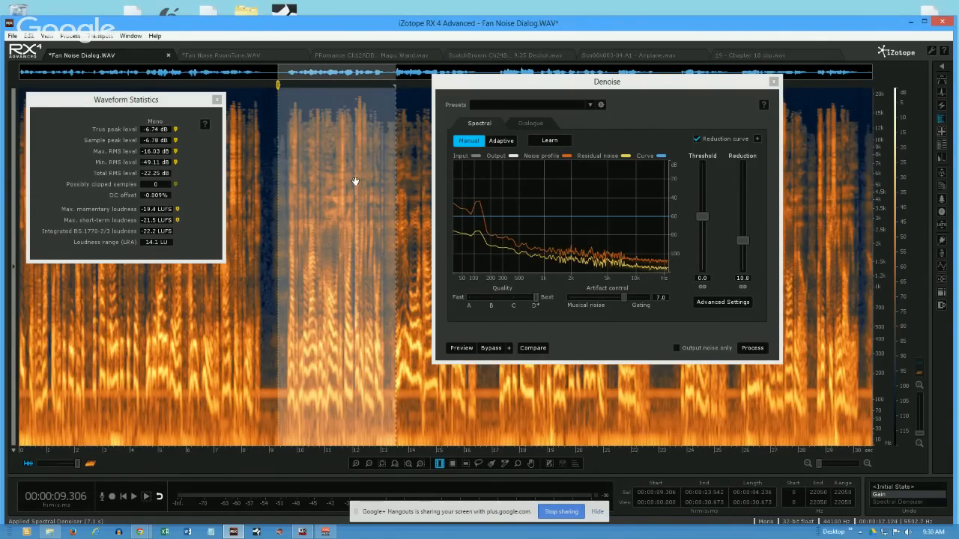
left_click_drag(264, 188, 272, 193)
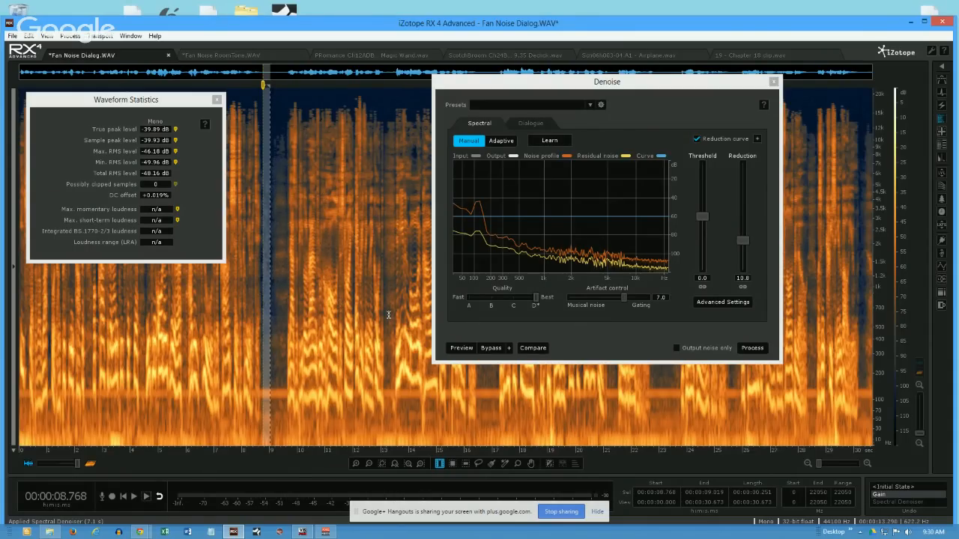
left_click(283, 309)
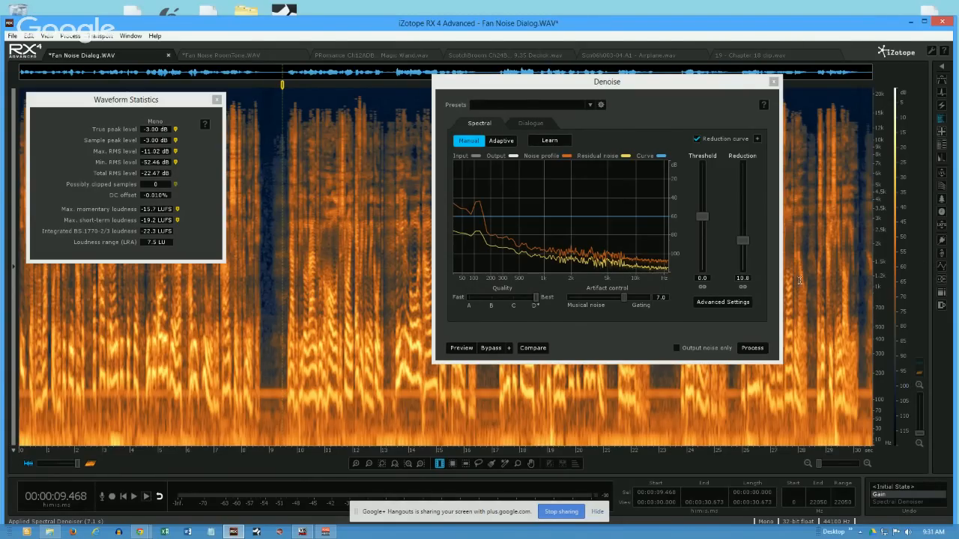
- Open the Equalizer module, expand the module list to show names, and disable the Bell 1 and Bell 2 bands
left_click_drag(646, 85, 659, 116)
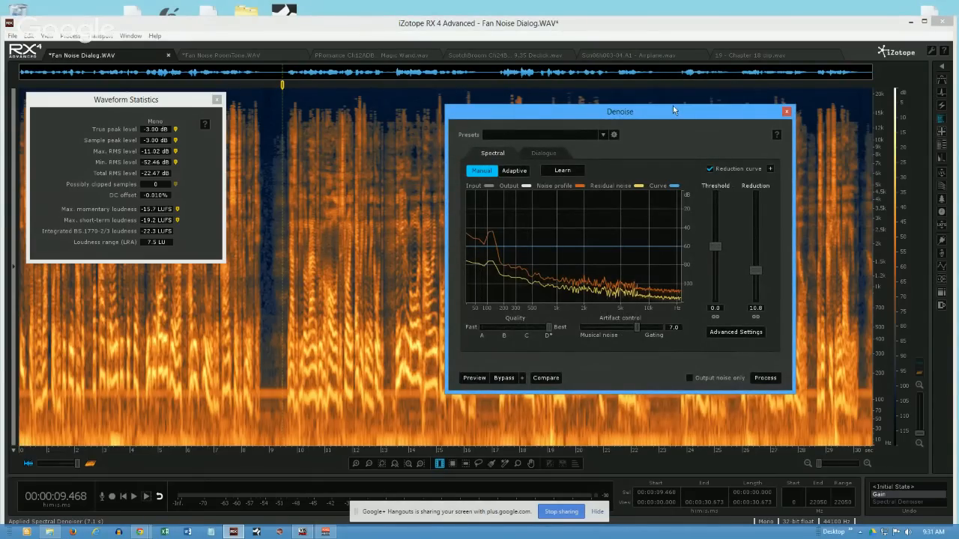
left_click(942, 266)
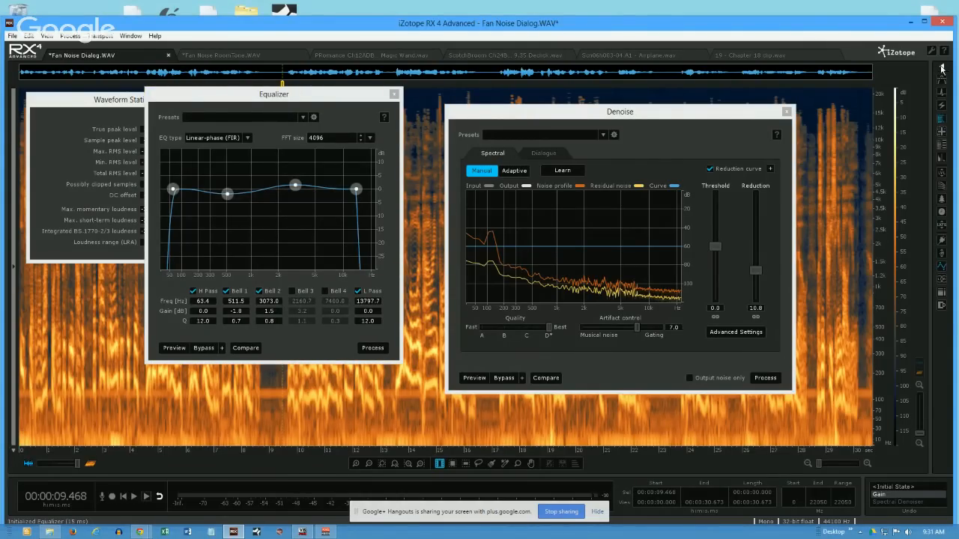
left_click(942, 68)
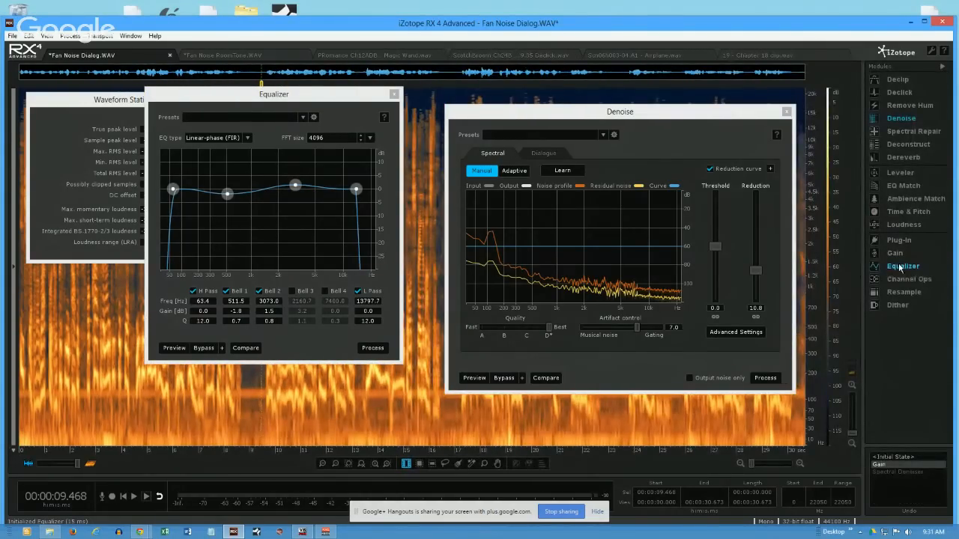
left_click(227, 291)
left_click(260, 292)
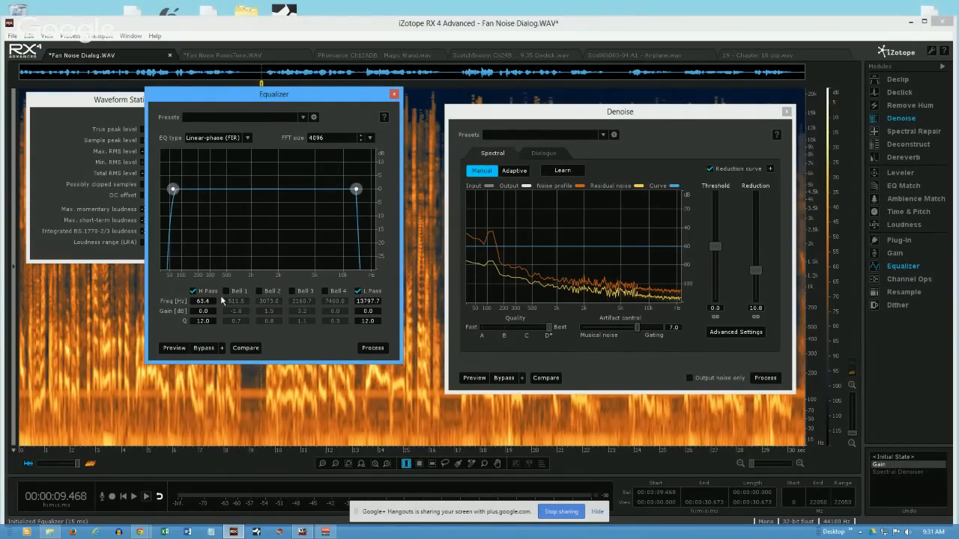
- Set the Equalizer's high-pass frequency to 80 Hz and apply it to the whole recording
left_click_drag(172, 191, 176, 193)
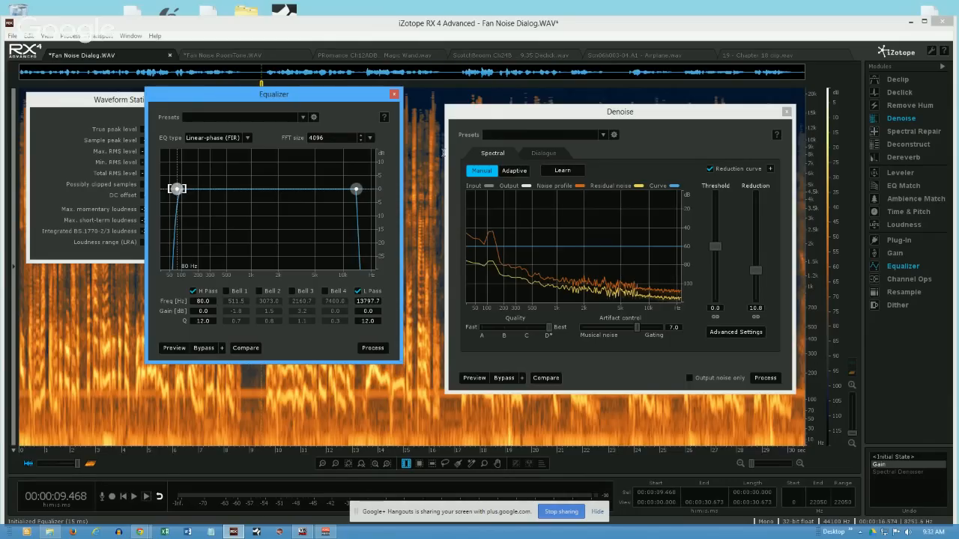
left_click(373, 348)
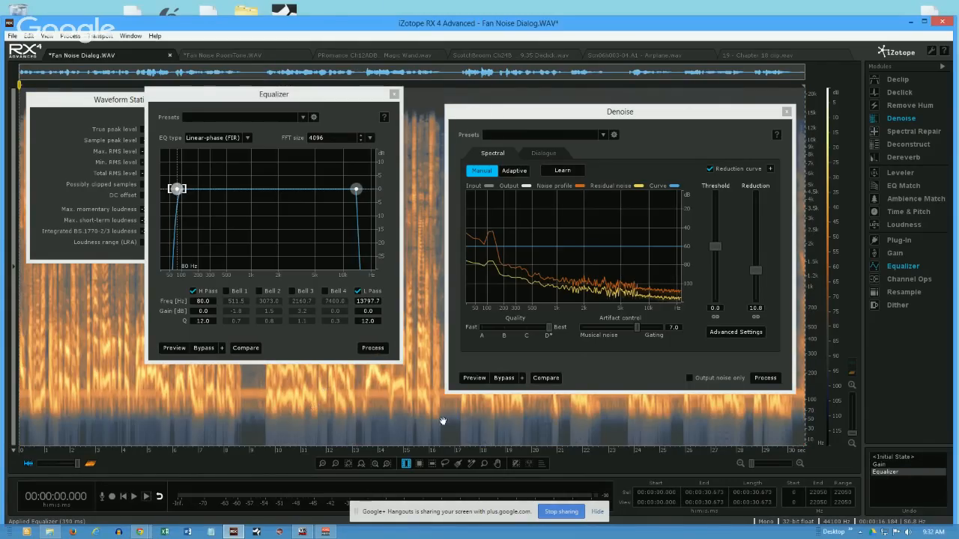
left_click(394, 95)
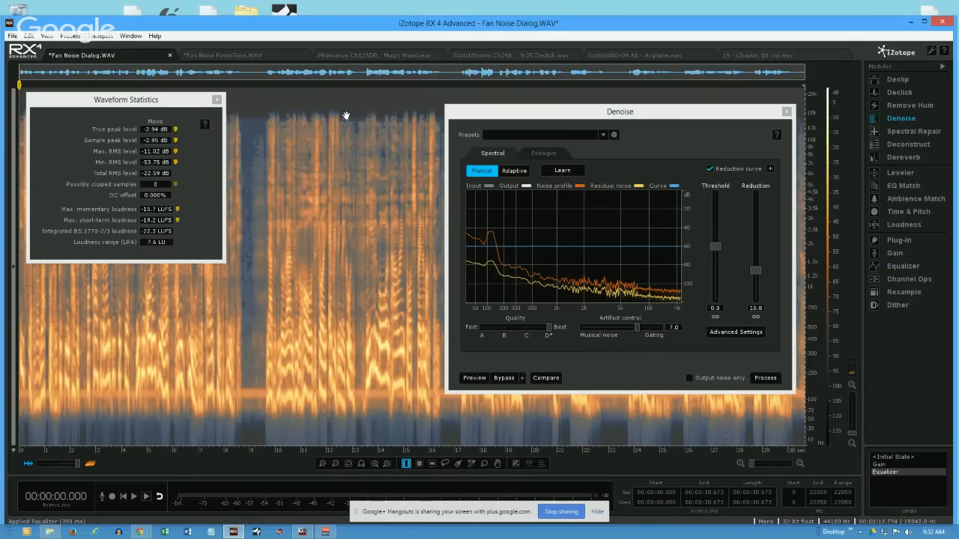
left_click(315, 97)
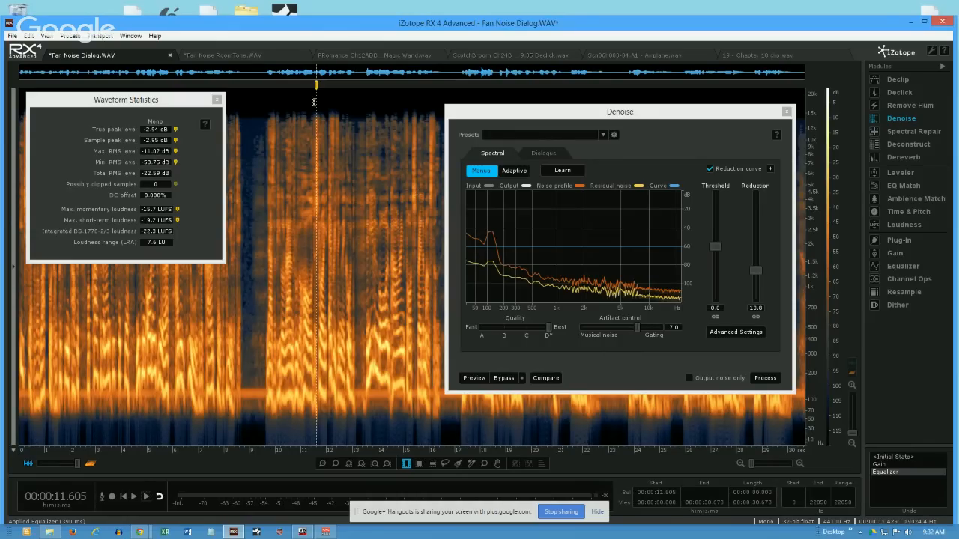
- Reposition the Denoise window and review the Equalizer's high-pass and low-pass settings
mouse_move(654, 115)
left_mouse_down()
mouse_move(648, 143)
mouse_move(650, 121)
left_mouse_up()
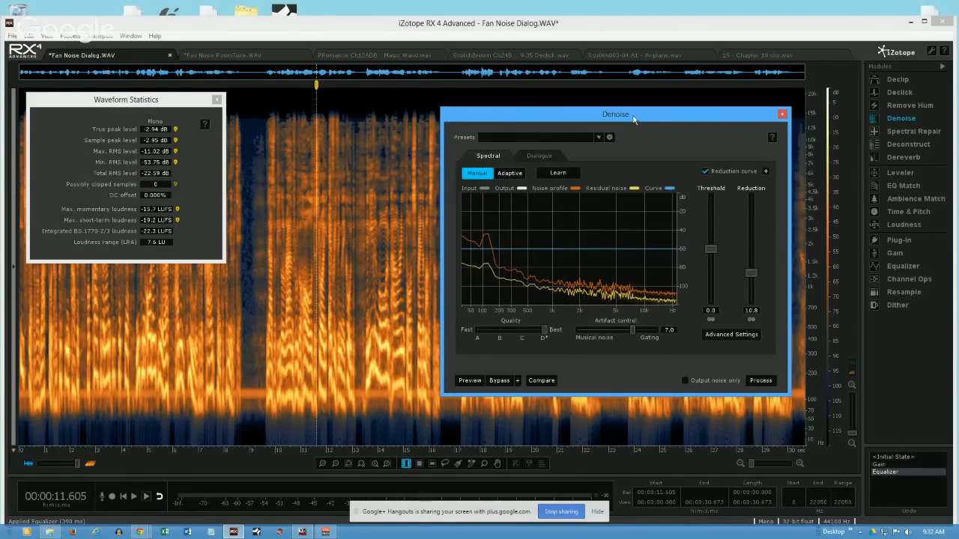
left_click_drag(653, 122, 661, 111)
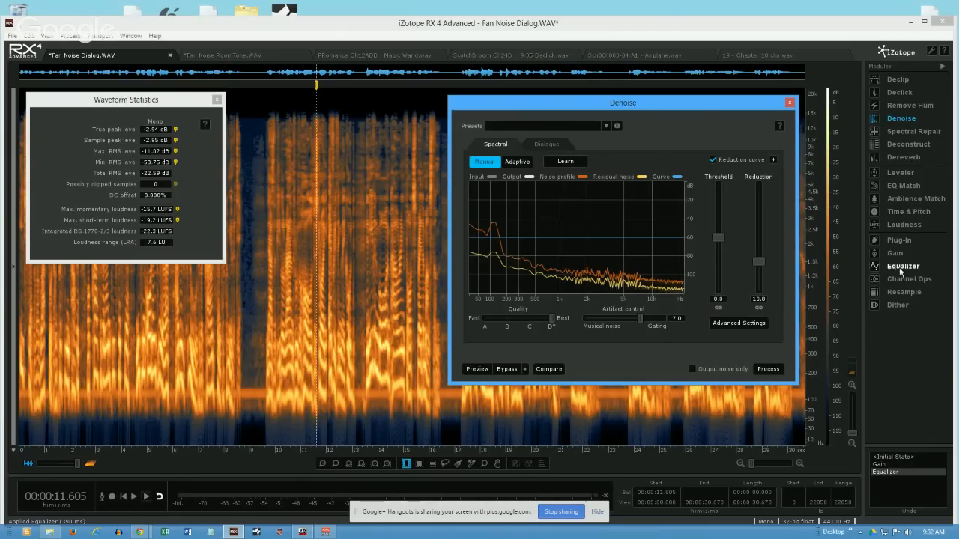
left_click(884, 271)
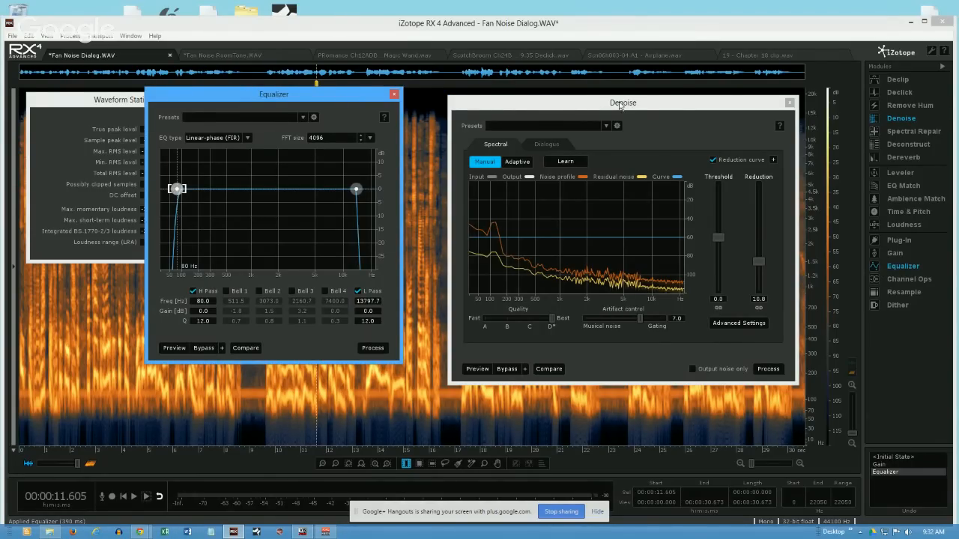
left_click(394, 94)
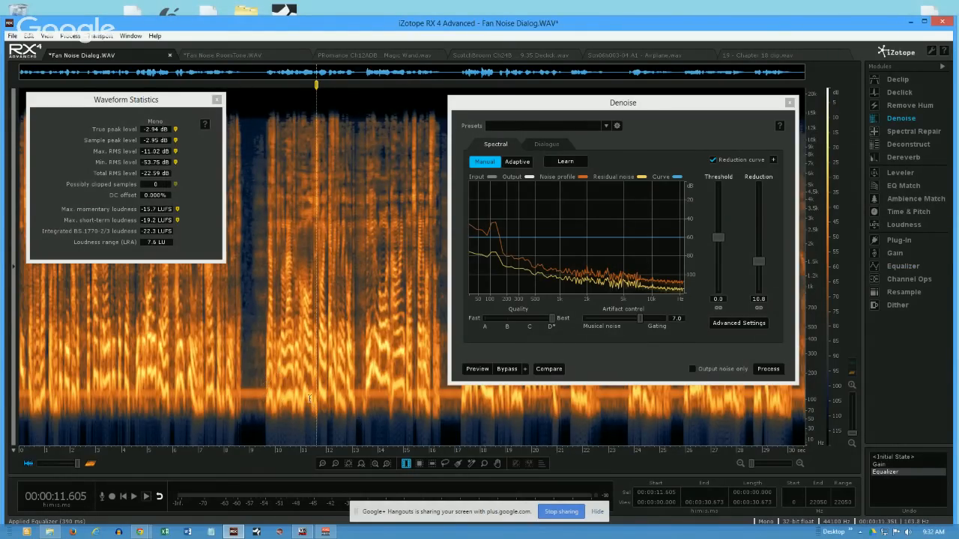
- Measure the levels of the equalized speech at about 9.44 to 13.13 s and the pause at about 8.76 to 9.13 s
left_click_drag(262, 334, 355, 368)
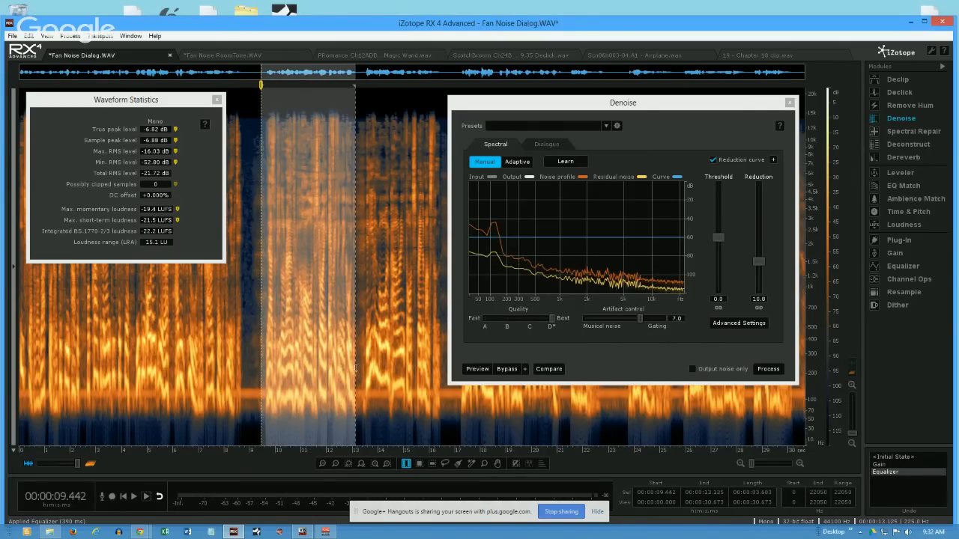
left_click(311, 349)
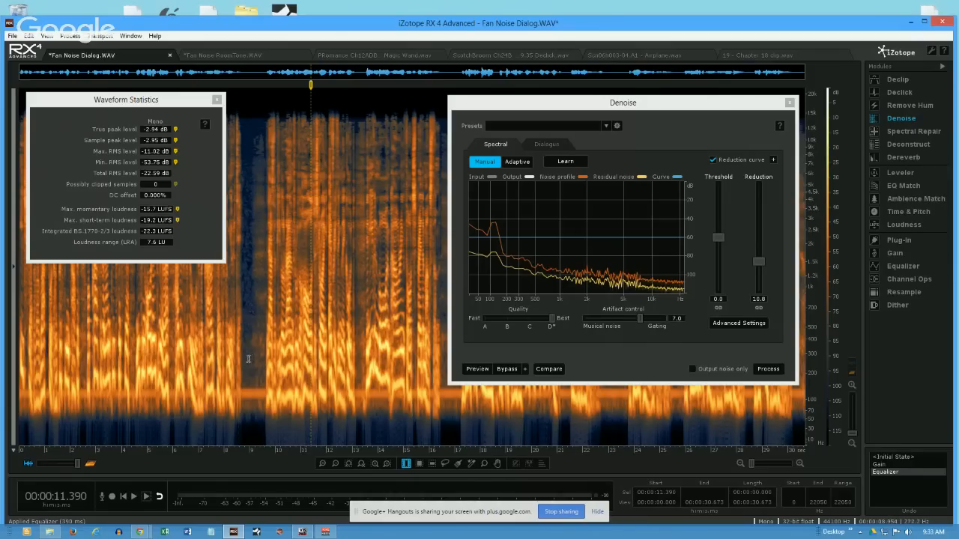
left_click_drag(242, 361, 255, 392)
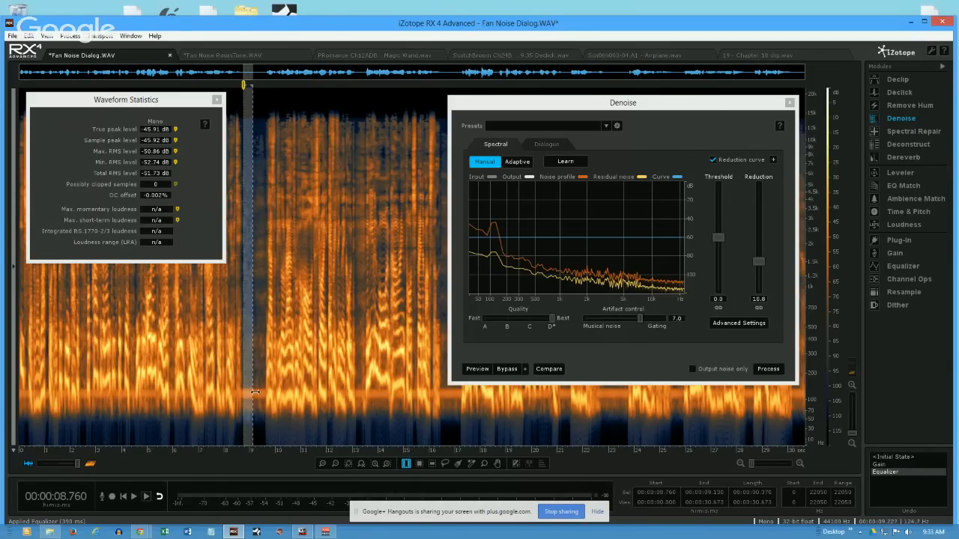
left_click(257, 388)
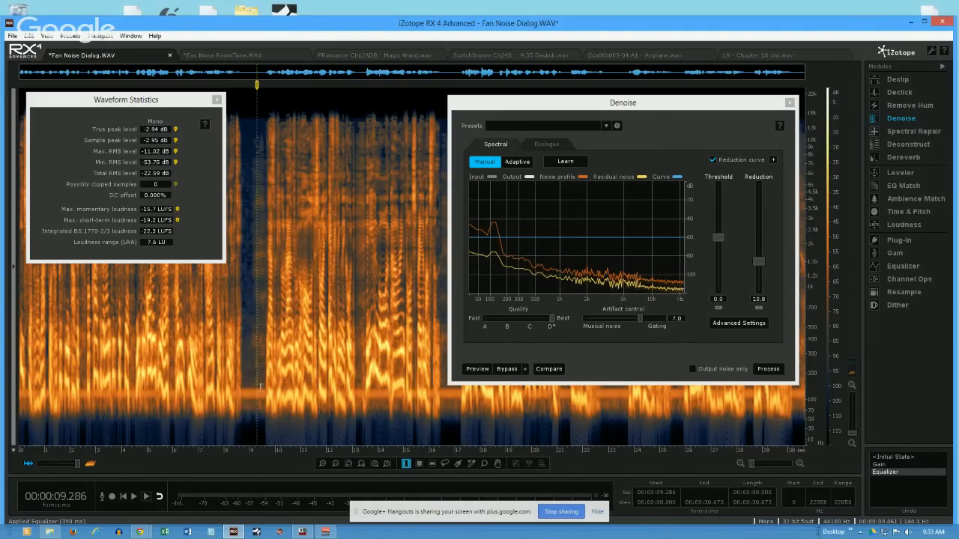
- Time-frequency select the pause at about 8.78 to 9.56 s below about 157 Hz, and learn its noise profile without completing the missing frequencies
left_click(419, 464)
left_click_drag(243, 384, 263, 447)
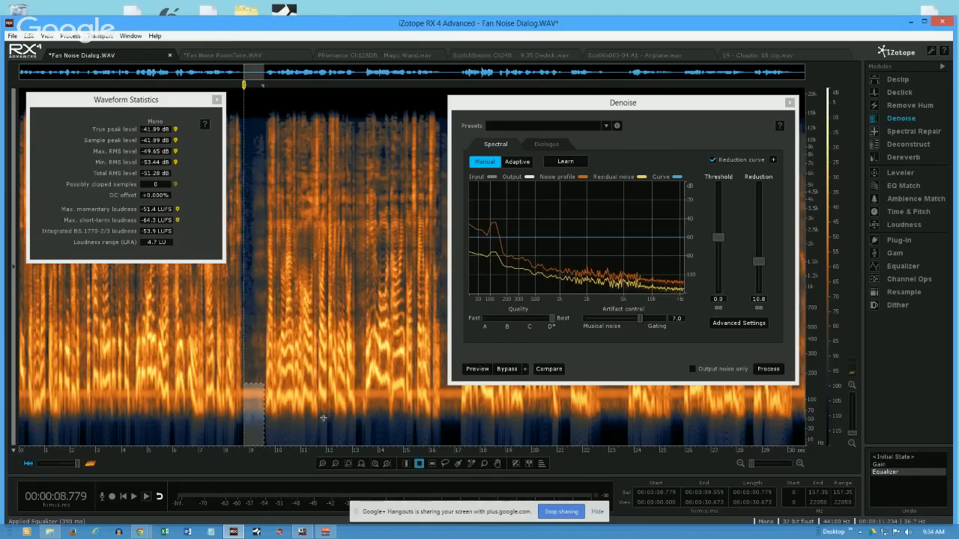
left_click(584, 164)
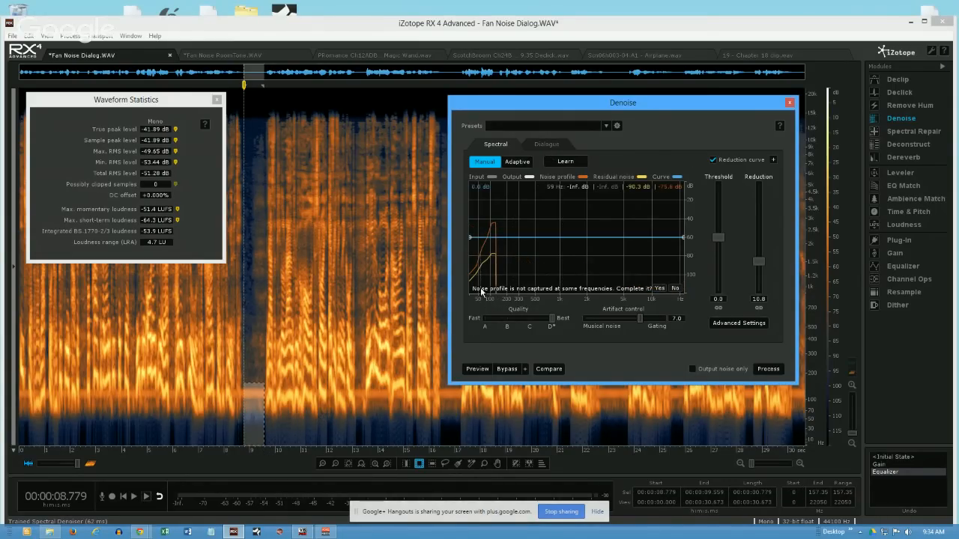
left_click_drag(595, 100, 545, 79)
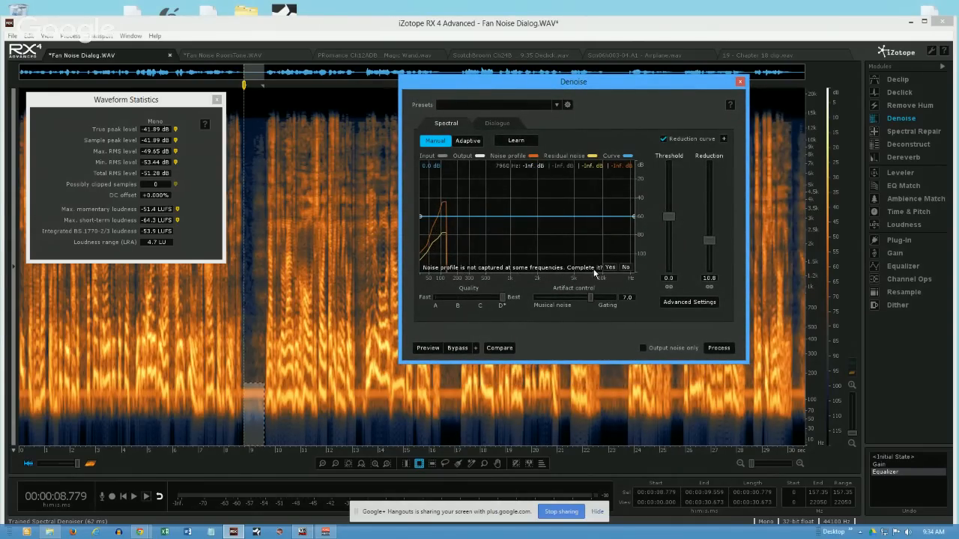
left_click(626, 267)
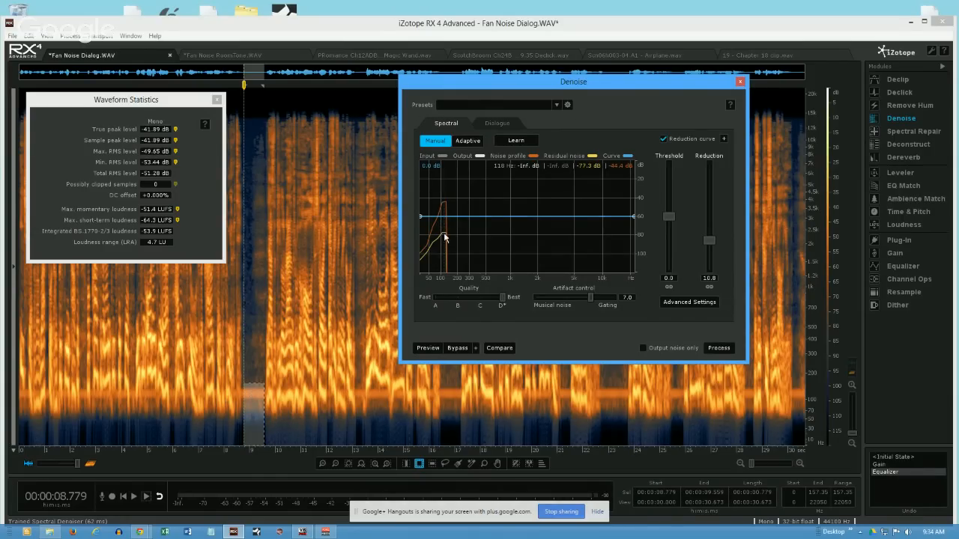
- Adjust the selection's upper frequency limit to about 206 Hz and back to about 175 Hz, relearning the noise profile each time
left_click(253, 384)
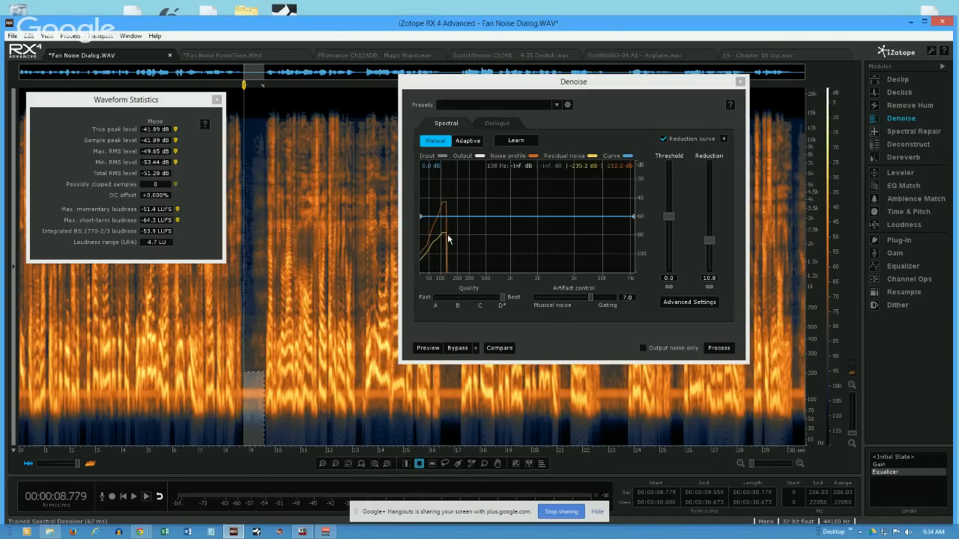
left_click(516, 140)
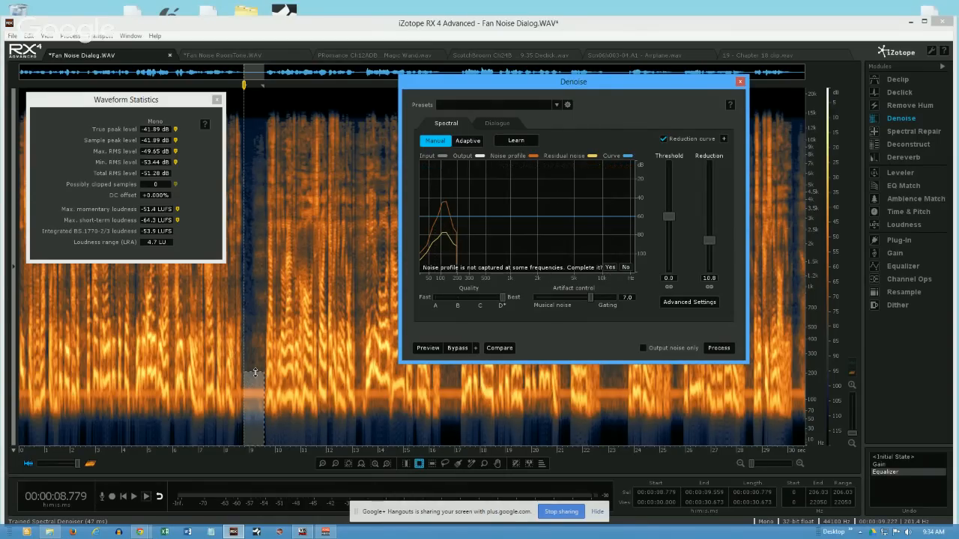
left_click(255, 373)
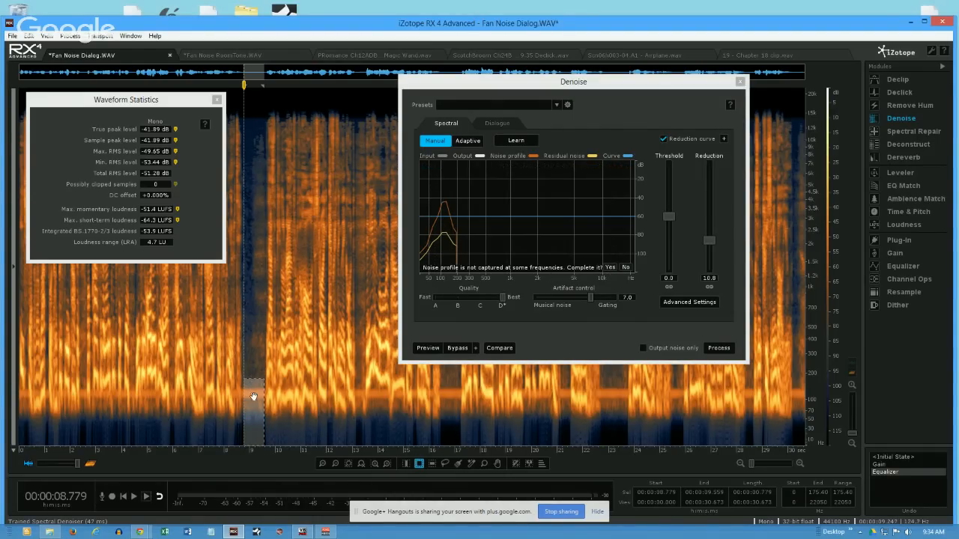
left_click(506, 141)
- Clear the selection and apply the Spectral denoiser to the whole recording with the low-frequency noise profile
left_click(233, 370)
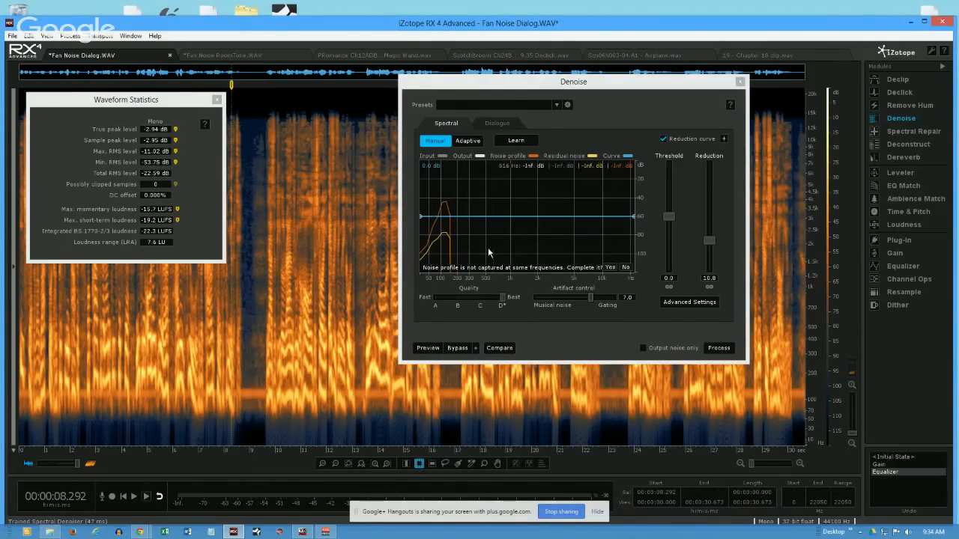
left_click(245, 376)
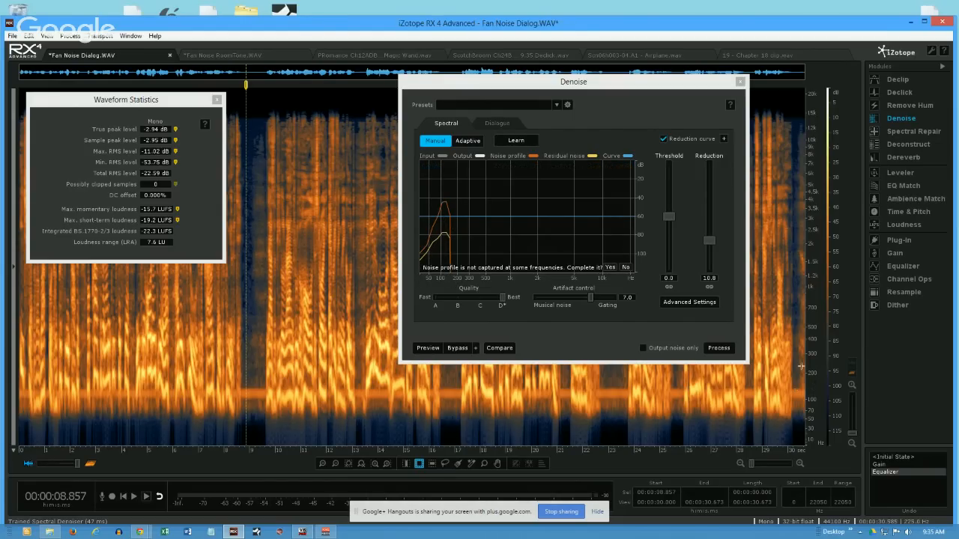
left_click(716, 349)
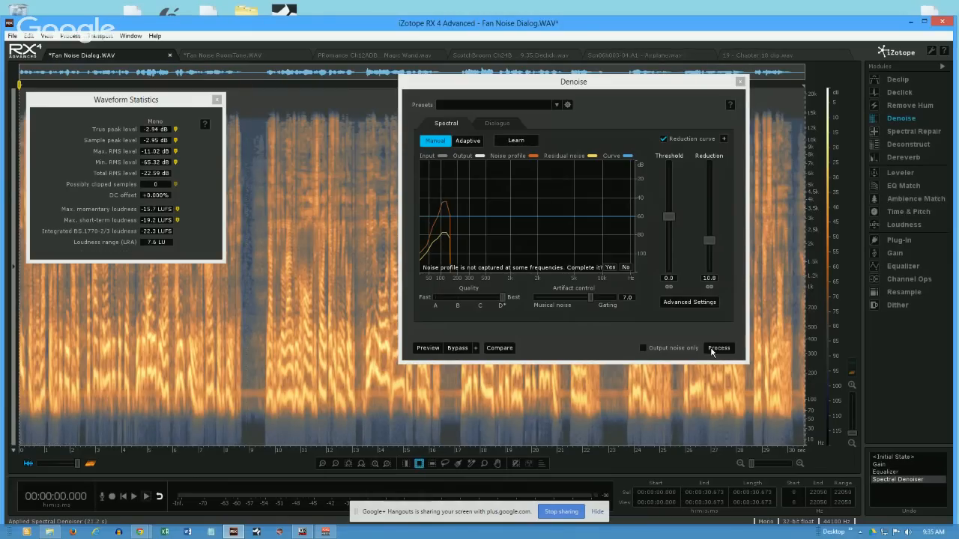
- Switch to time selection and measure the denoised pause at about 8.80 to 9.13 s
left_click(247, 390)
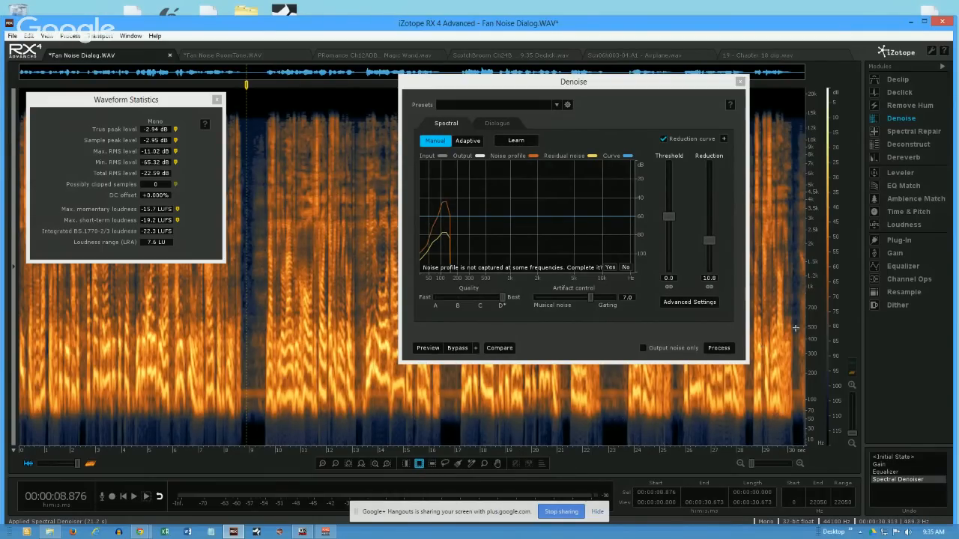
left_click(406, 463)
left_click(244, 413)
left_click_drag(244, 413, 253, 419)
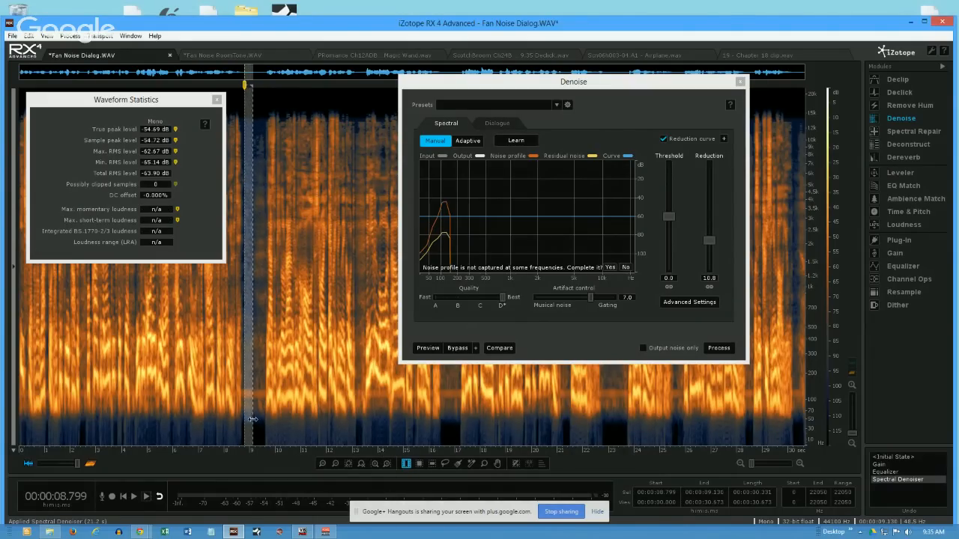
- View the Equalizer and Gain history states, and measure the pause at about 8.80 to 9.07 s in the Gain state
left_click(882, 471)
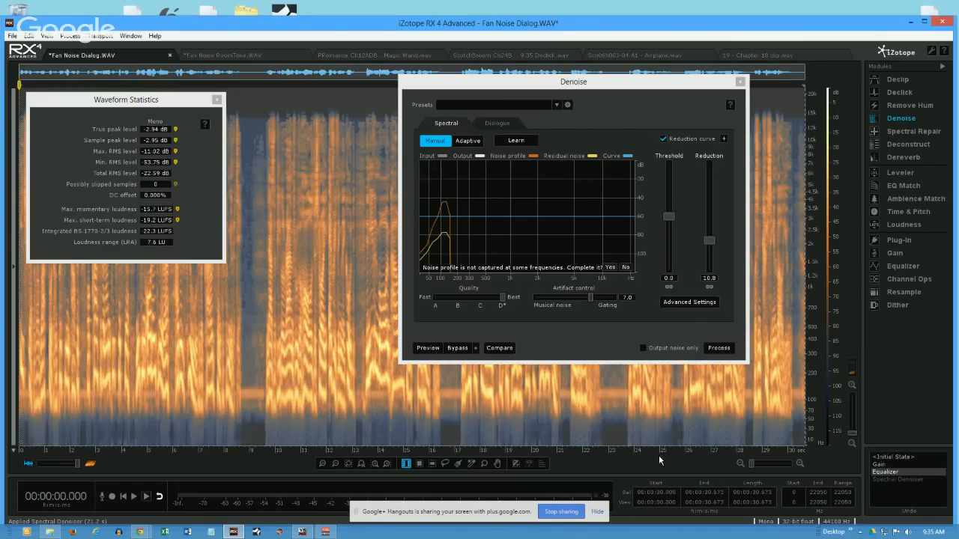
left_click(883, 464)
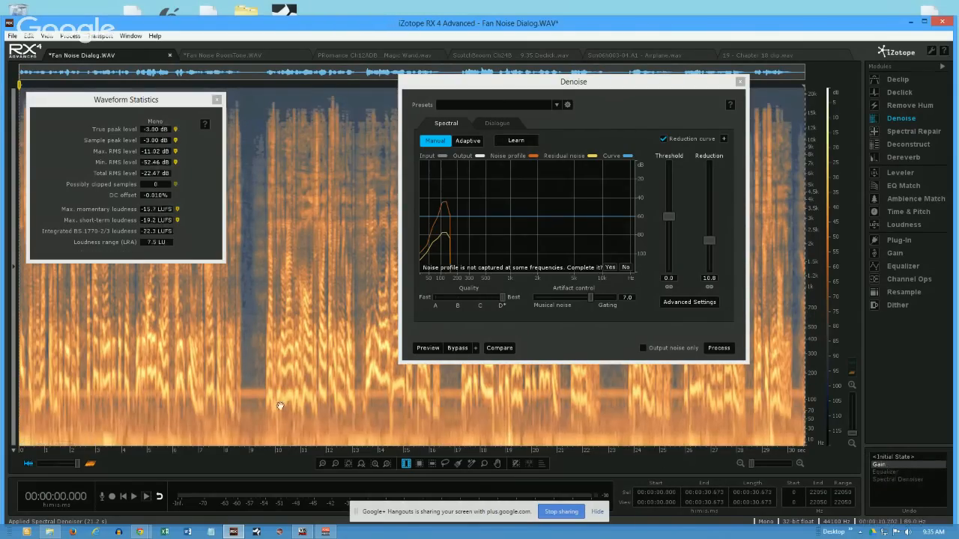
left_click(242, 412)
left_click_drag(244, 377, 253, 376)
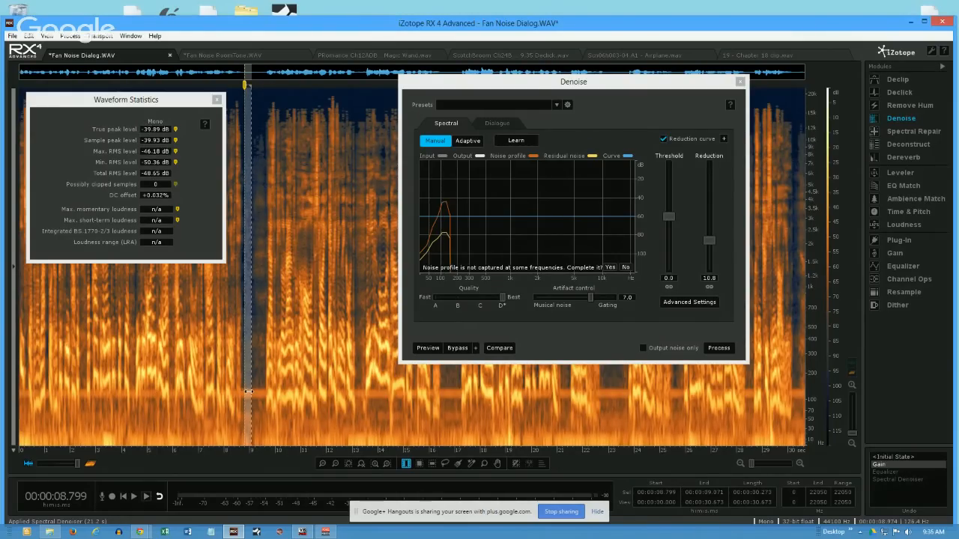
- View the Equalizer history state and measure the pause at about 8.74 to 9.03 s and about 8.78 to 9.09 s
left_click(885, 472)
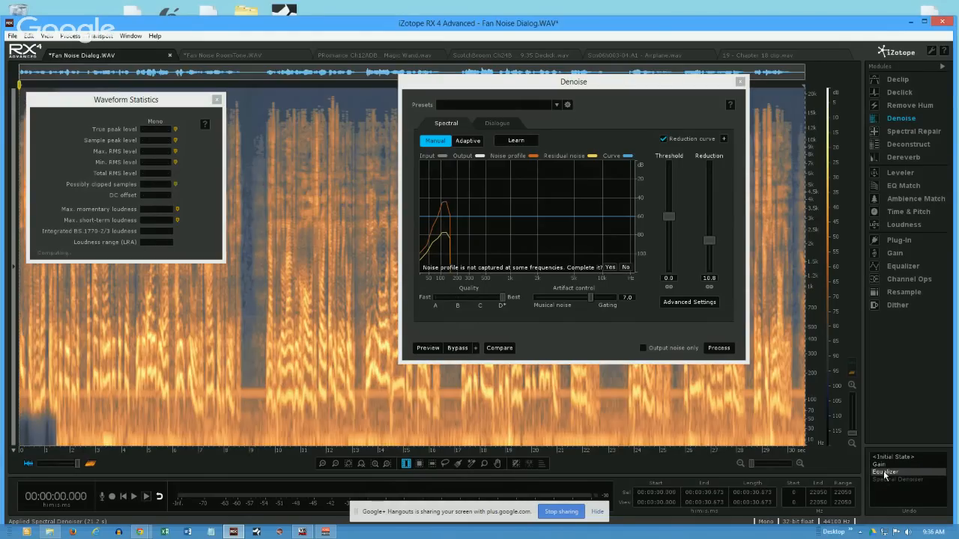
left_click(249, 376)
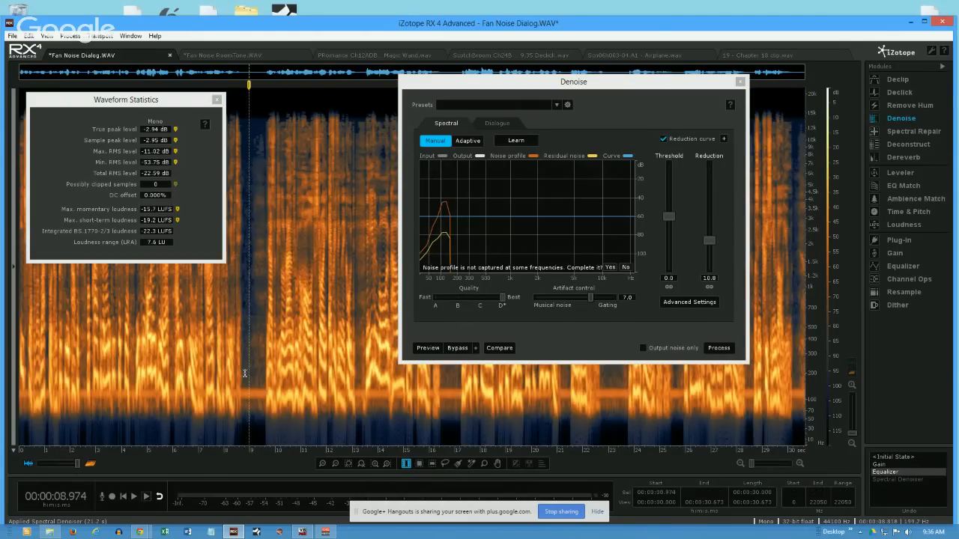
left_click_drag(243, 376, 251, 374)
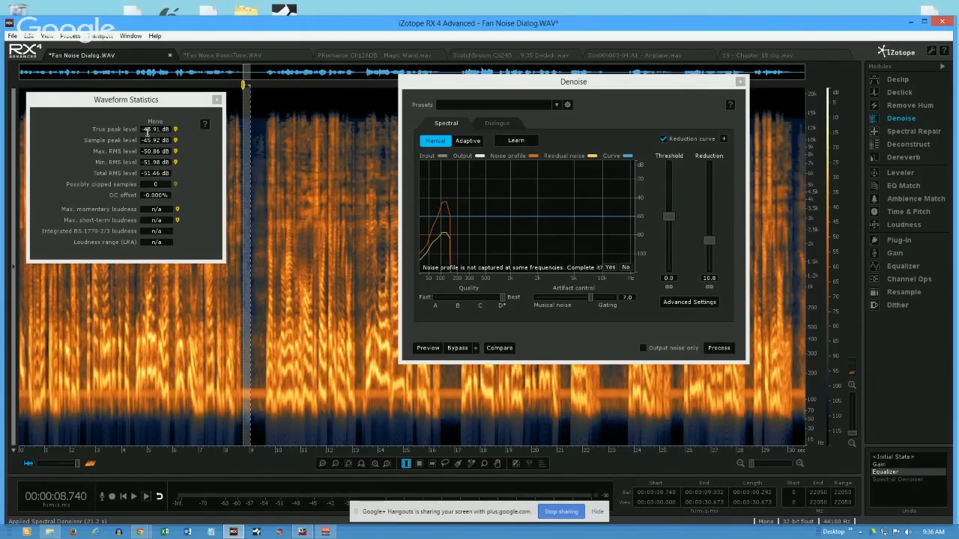
left_click_drag(243, 301, 251, 301)
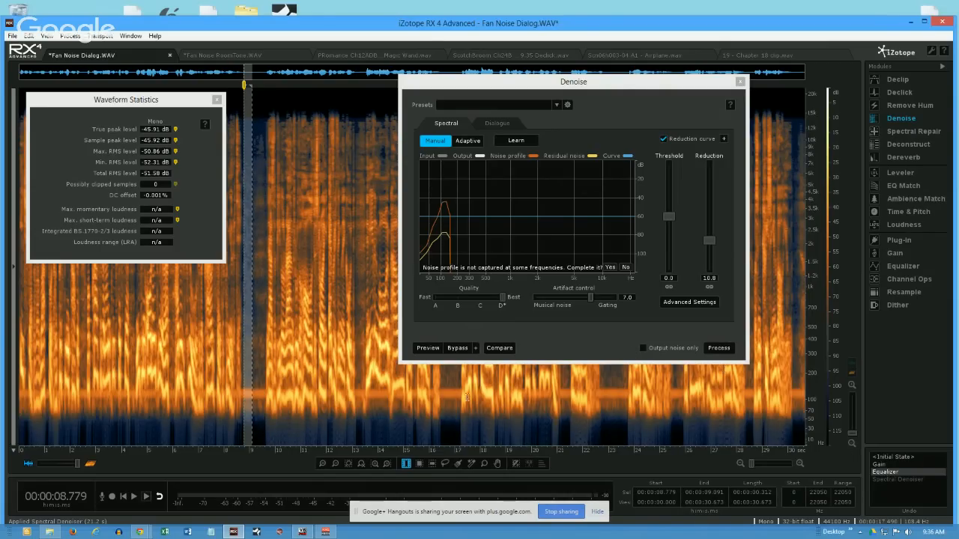
- Return to the Spectral Denoiser history state and measure the pause at about 8.86 to 9.05 s
left_click(896, 480)
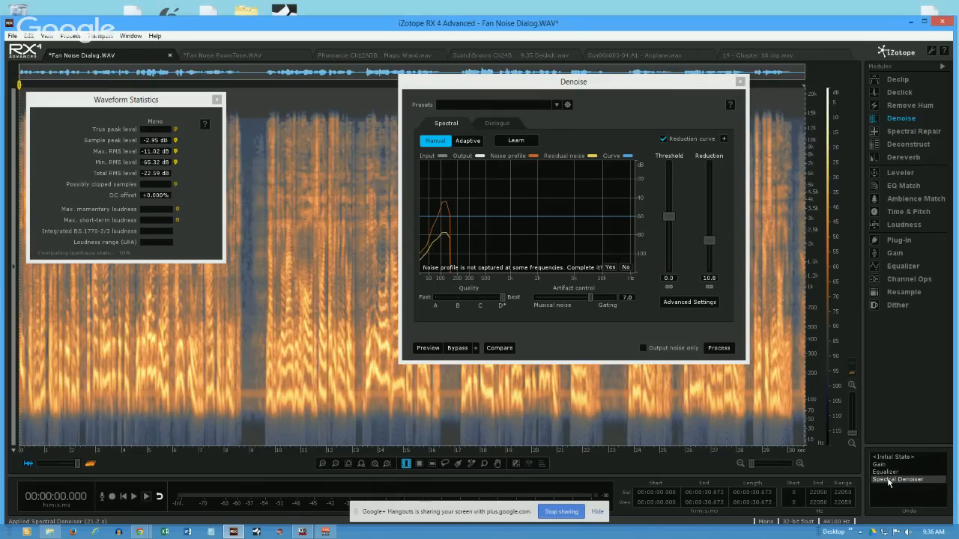
left_click(258, 346)
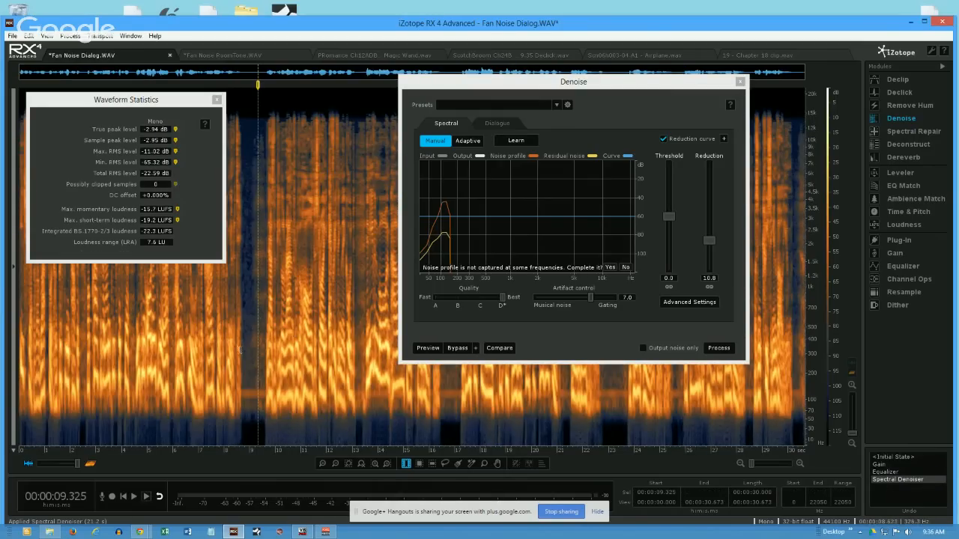
left_click_drag(247, 349, 253, 349)
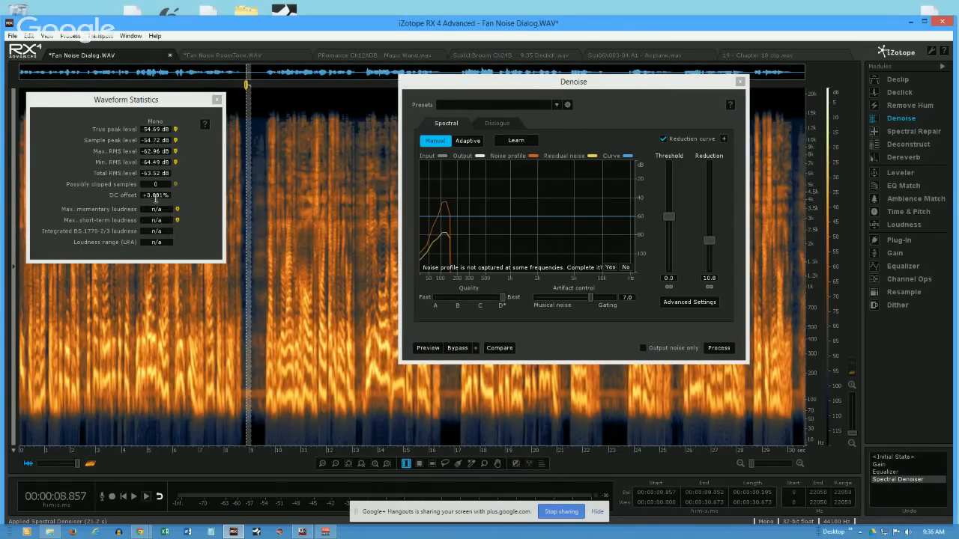
- Move the Denoise window clear of the pause and measure the denoised noise floor at about 8.74 to 9.03 s
left_click(256, 424)
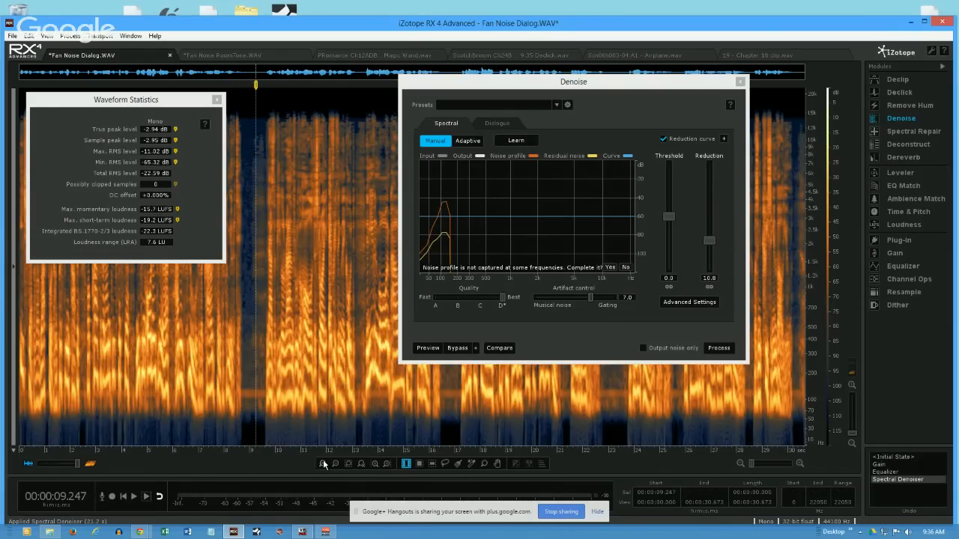
left_click(323, 464)
left_click(323, 464)
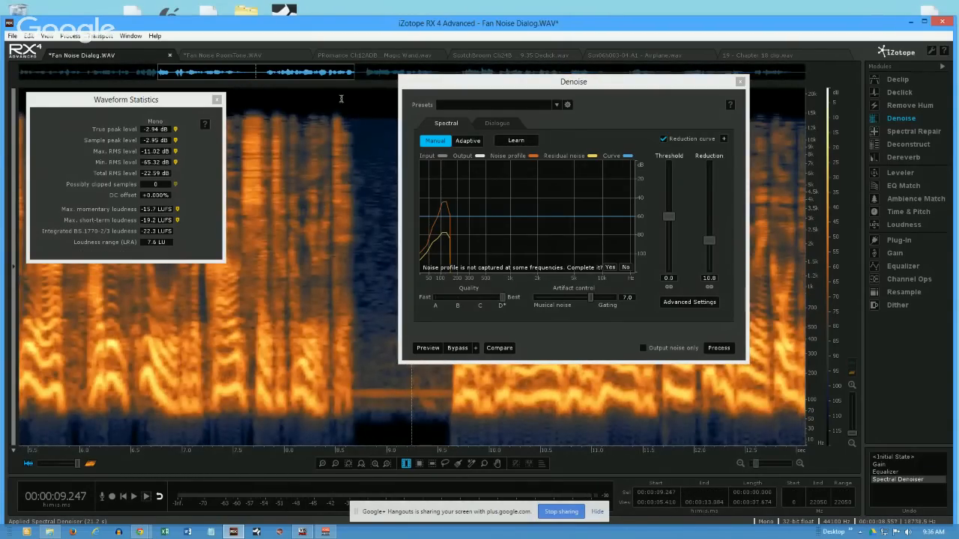
left_click_drag(481, 86, 629, 82)
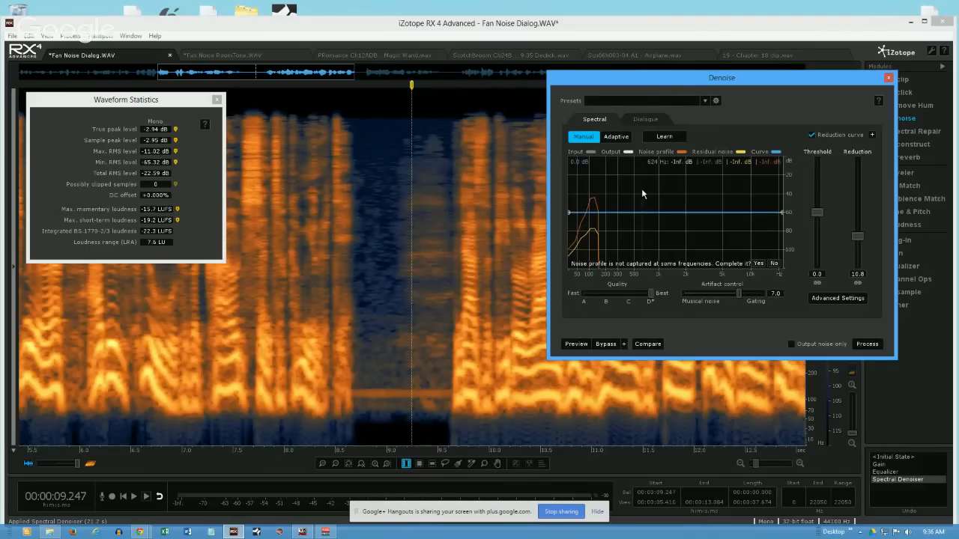
left_click_drag(358, 387, 389, 395)
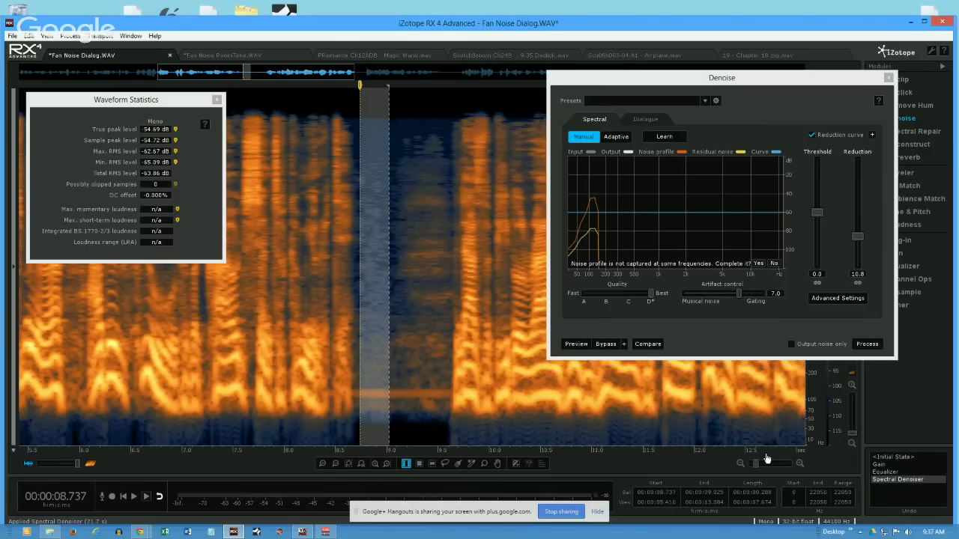
- Undo the spectral denoising and unlink the noisy and tonal reduction amounts
key("ctrl+z")
left_click(372, 352)
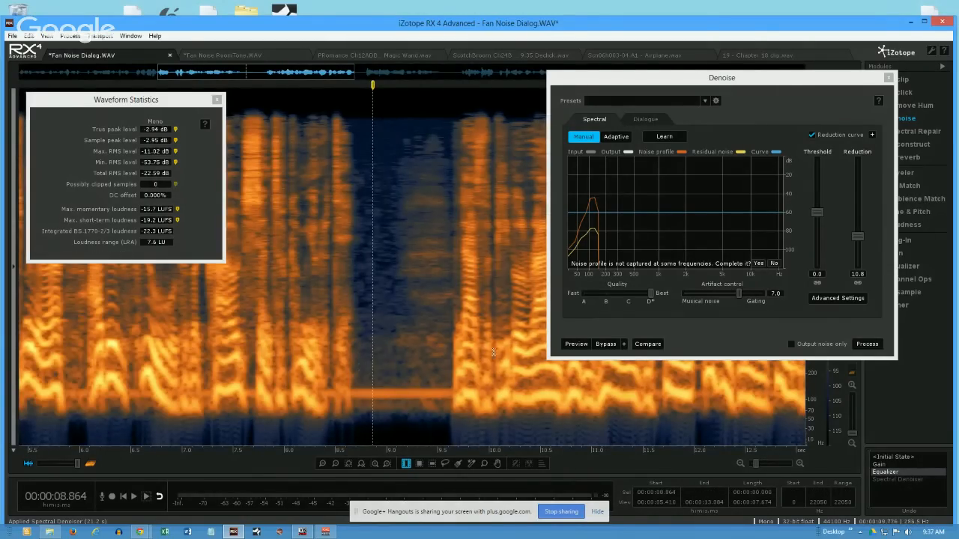
left_click(858, 283)
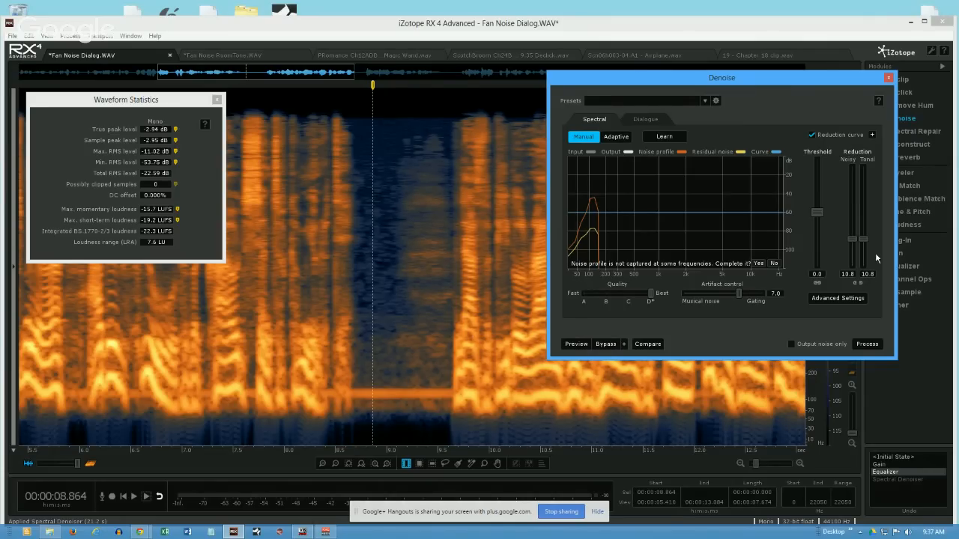
- Measure the pause in the Equalizer state at about 8.77 to 8.99 s, and clear the selection
left_click_drag(362, 315, 385, 317)
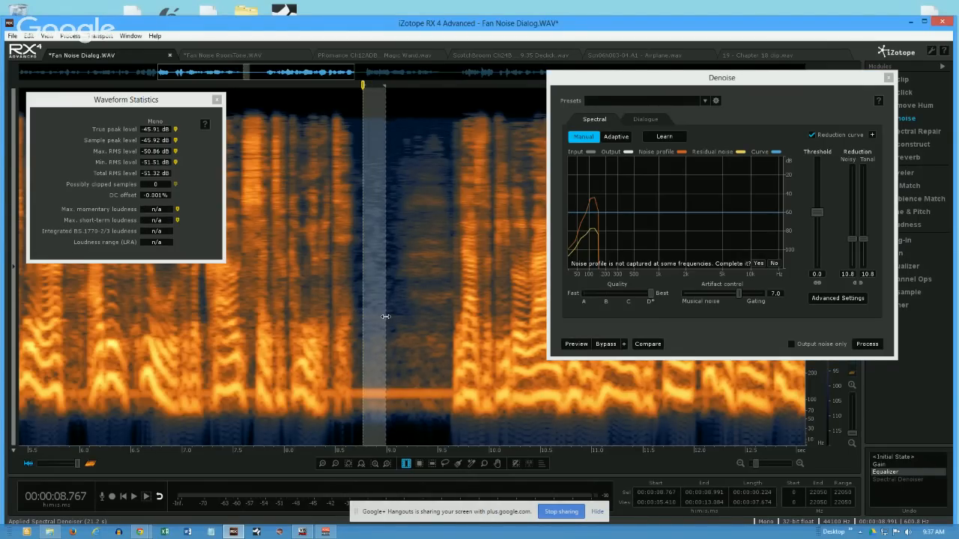
left_click(394, 390)
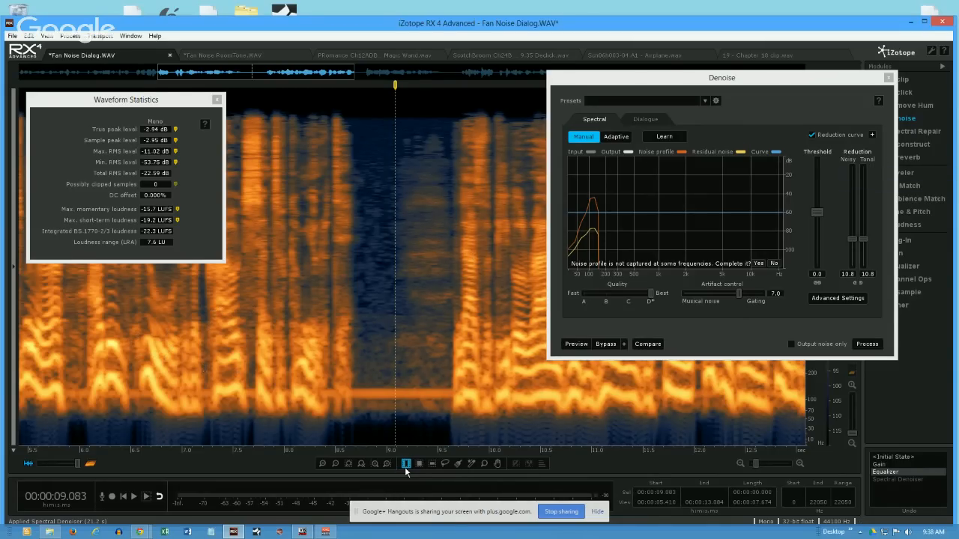
- Spectrally denoise the dialogue from about 7.09 to 11.62 s with noisy reduction 10.7 and tonal reduction 28.9
left_click_drag(191, 371, 656, 395)
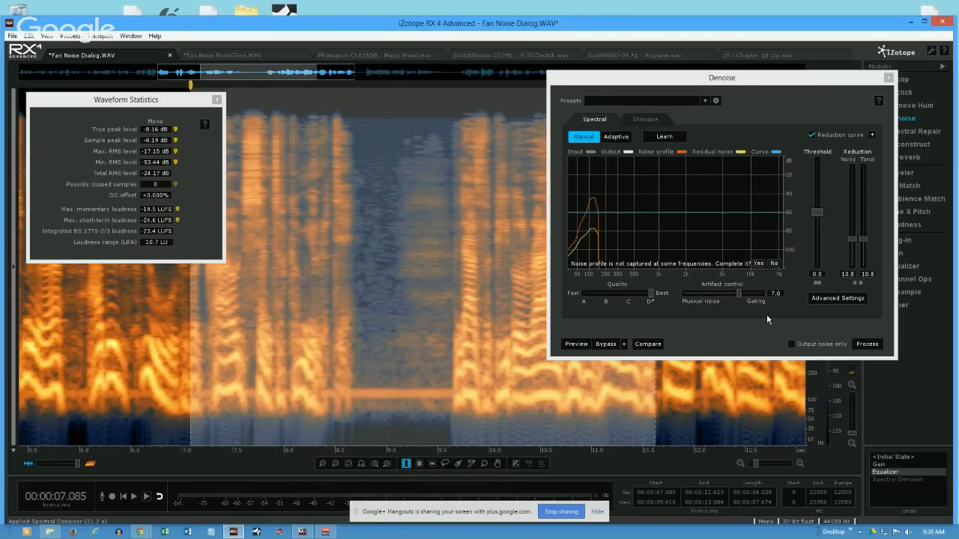
mouse_move(864, 240)
left_mouse_down()
mouse_move(864, 214)
mouse_move(854, 217)
mouse_move(850, 242)
left_mouse_up()
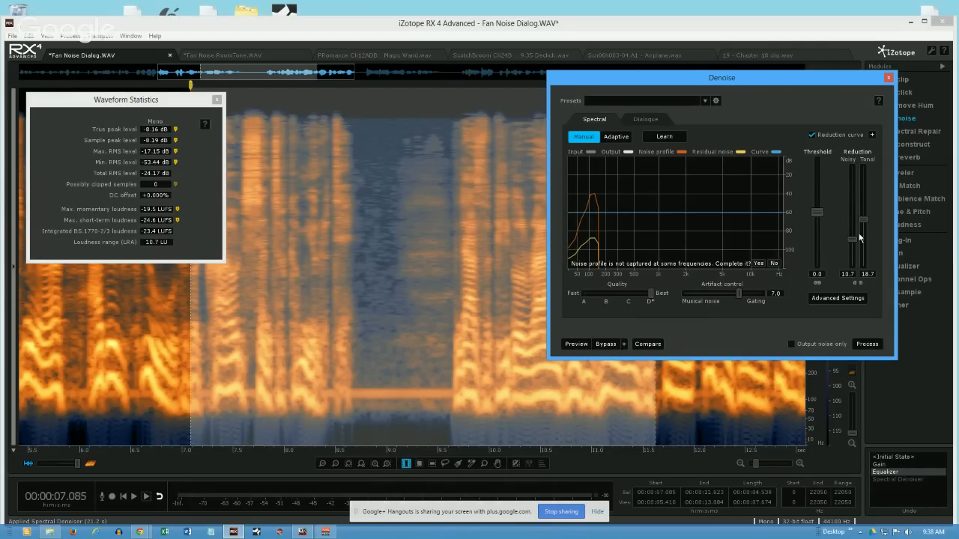
left_click_drag(863, 218, 859, 192)
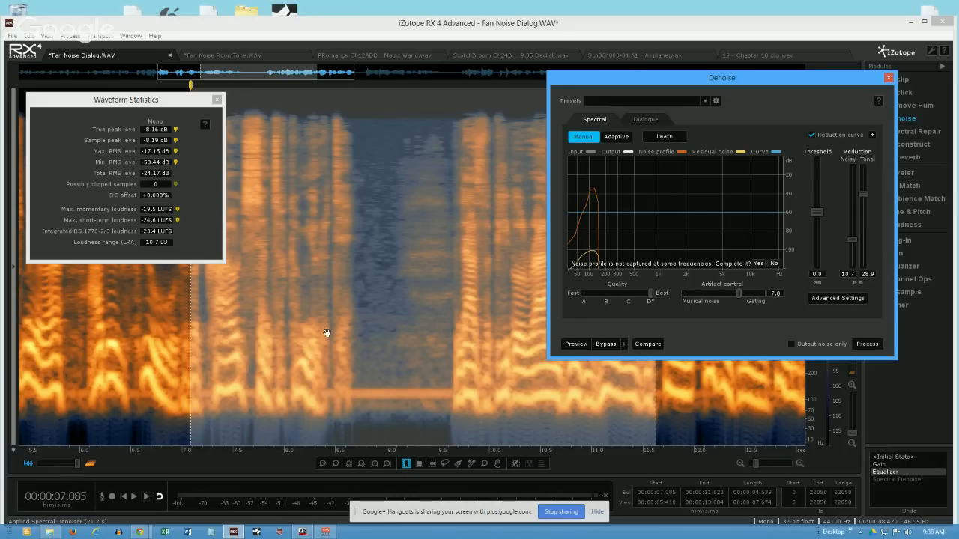
left_click(869, 345)
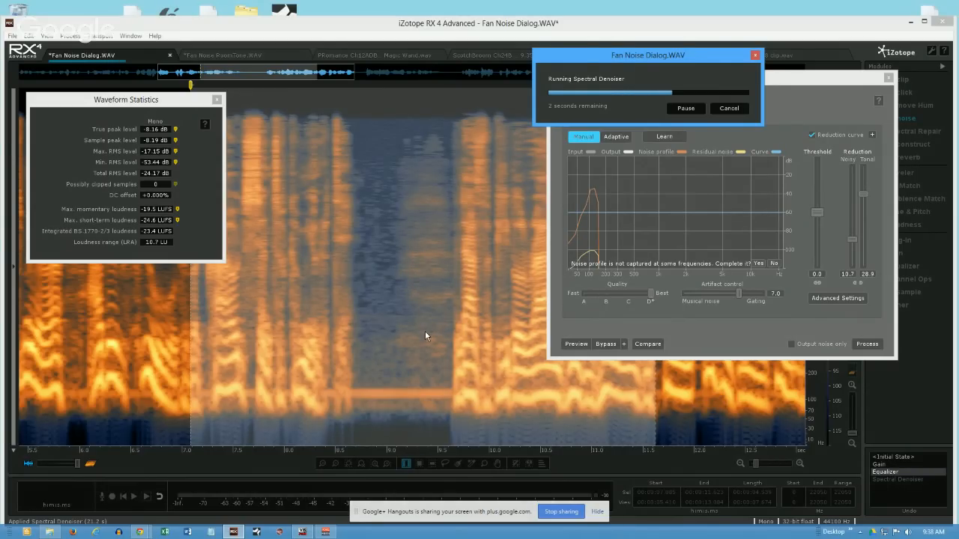
- Measure the newly denoised pause at about 8.74 to 9.03 s and about 8.79 to 9.00 s
left_click(376, 395)
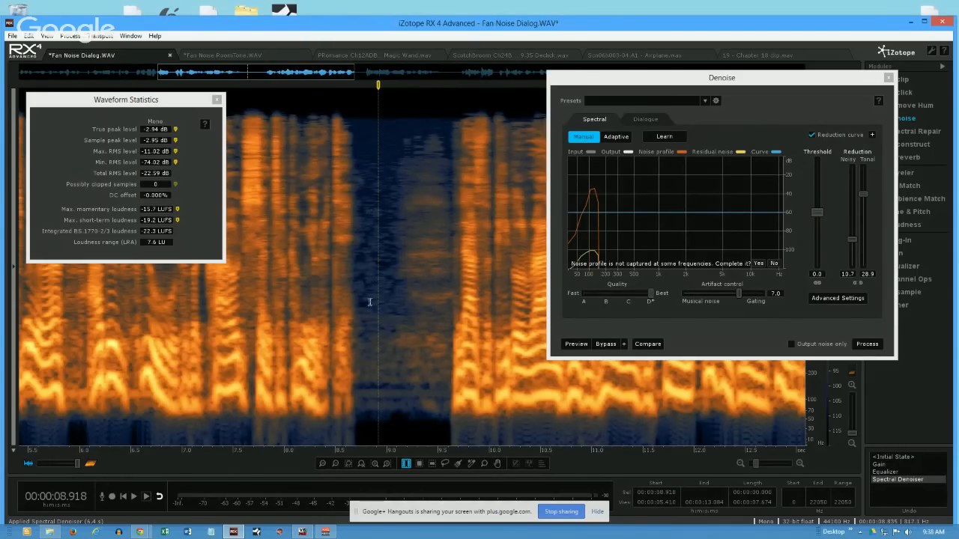
left_click_drag(359, 407, 390, 417)
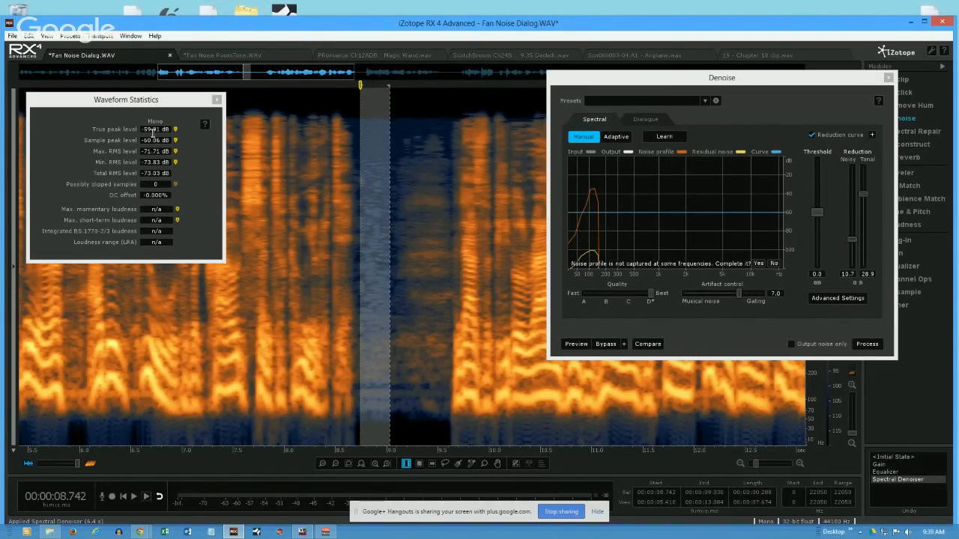
mouse_move(390, 340)
left_mouse_down()
mouse_move(364, 355)
mouse_move(383, 358)
left_mouse_up()
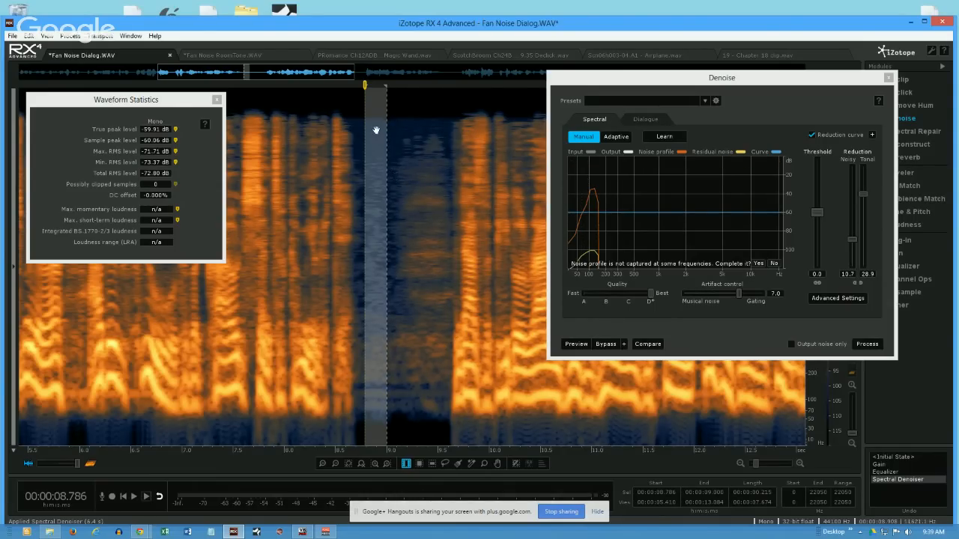
left_click(407, 321)
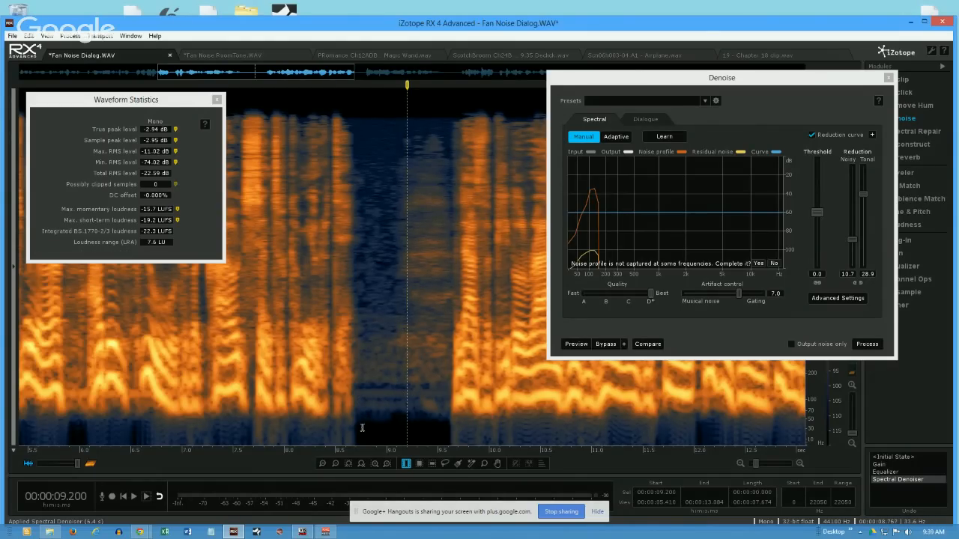
- Save the current denoise settings as a preset named "Low End Remove"
left_click(717, 101)
left_click(814, 98)
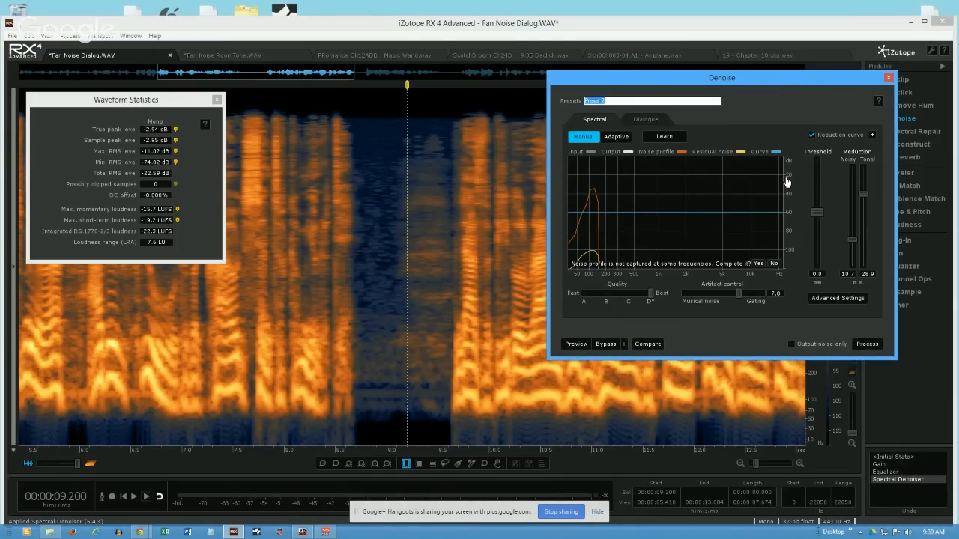
type("Low End Remove")
key("Return")
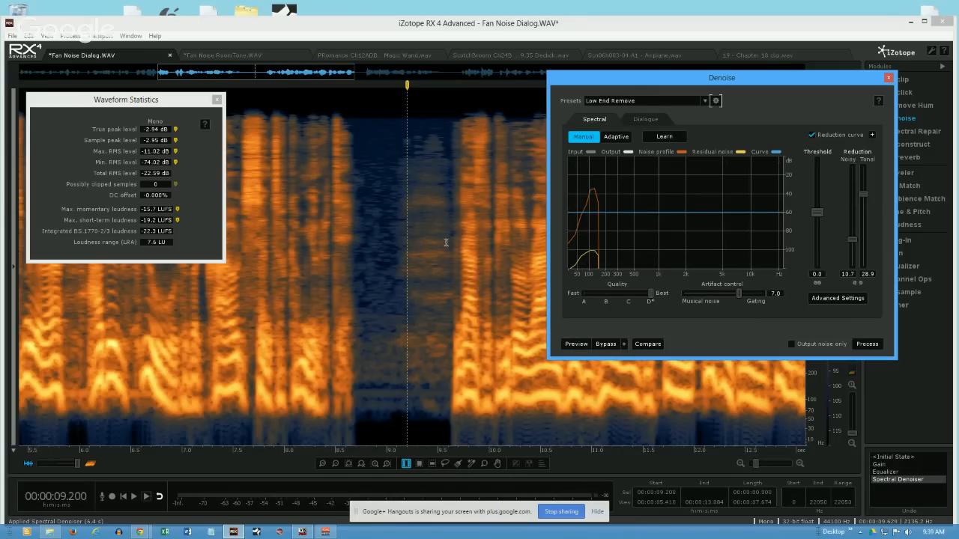
- Measure the denoised pause at about 8.74 to 9.15 s
left_click(294, 267)
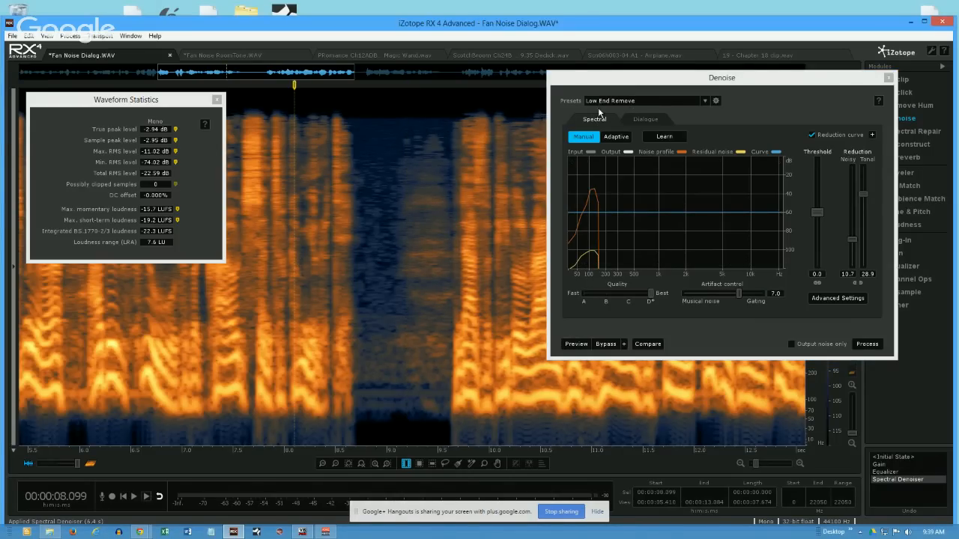
left_click_drag(361, 389, 401, 398)
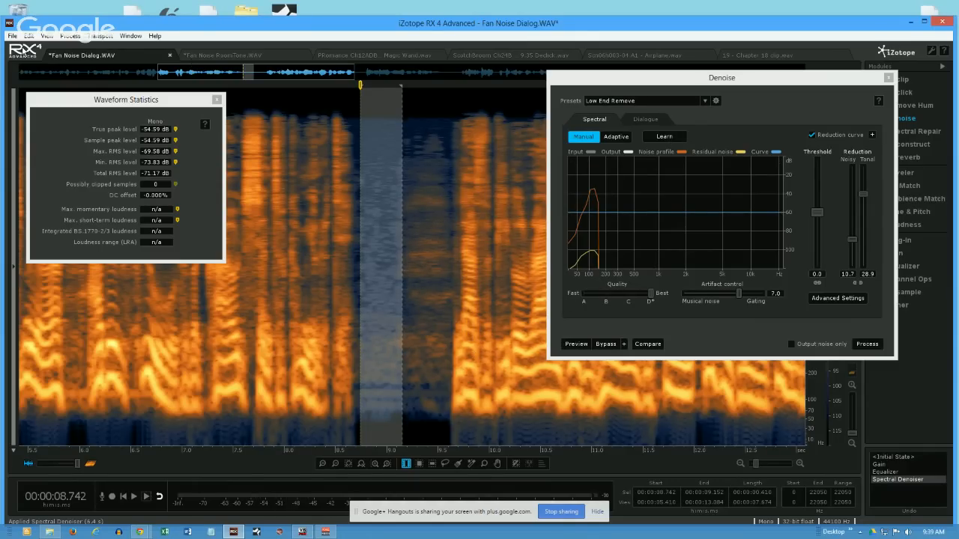
- Open Batch Processing, examine the processing steps of the "Standard with AB22" batch, and close it
left_click(12, 36)
left_click(34, 217)
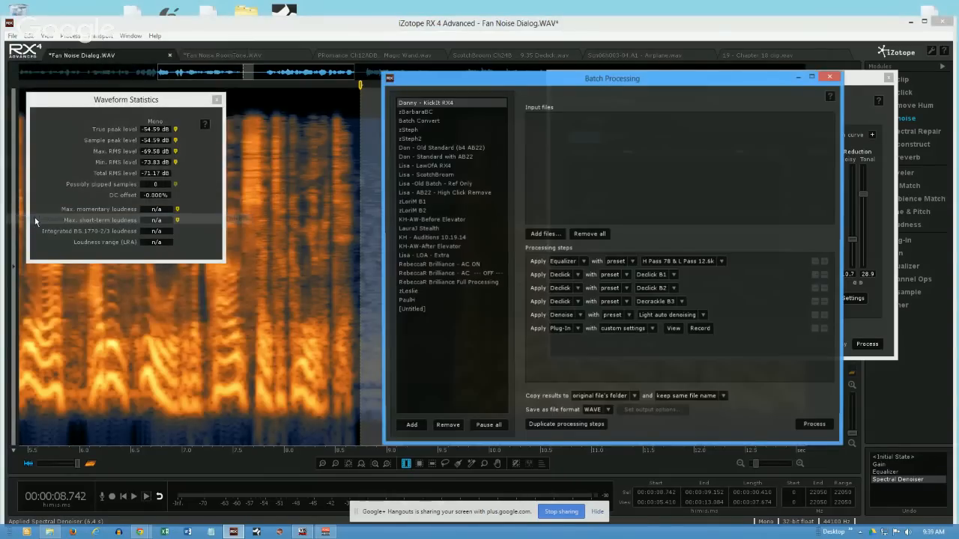
left_click(424, 157)
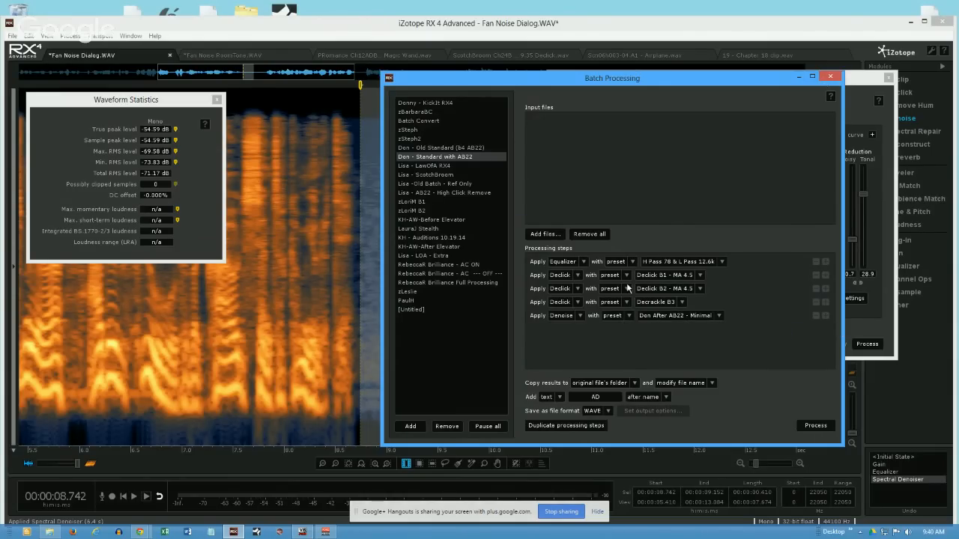
left_click(831, 79)
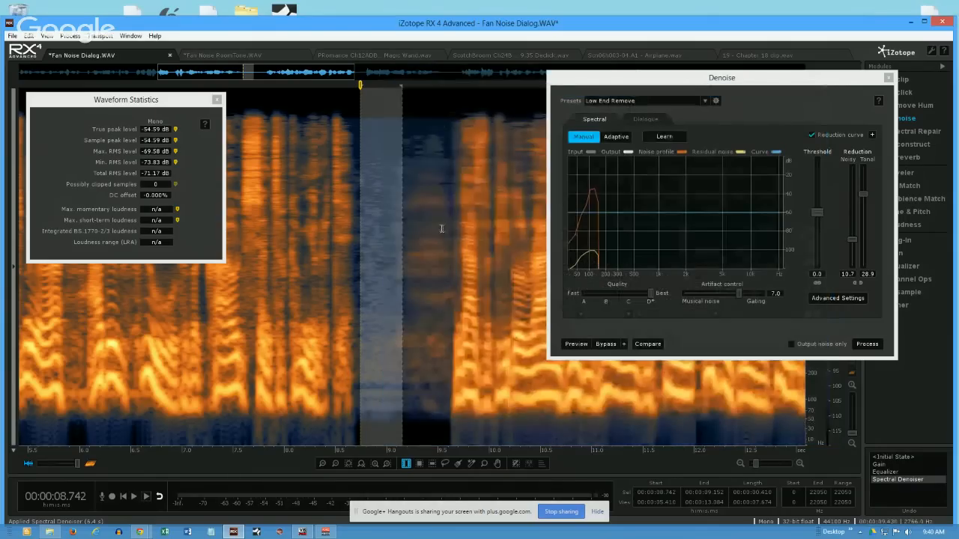
left_click(263, 232)
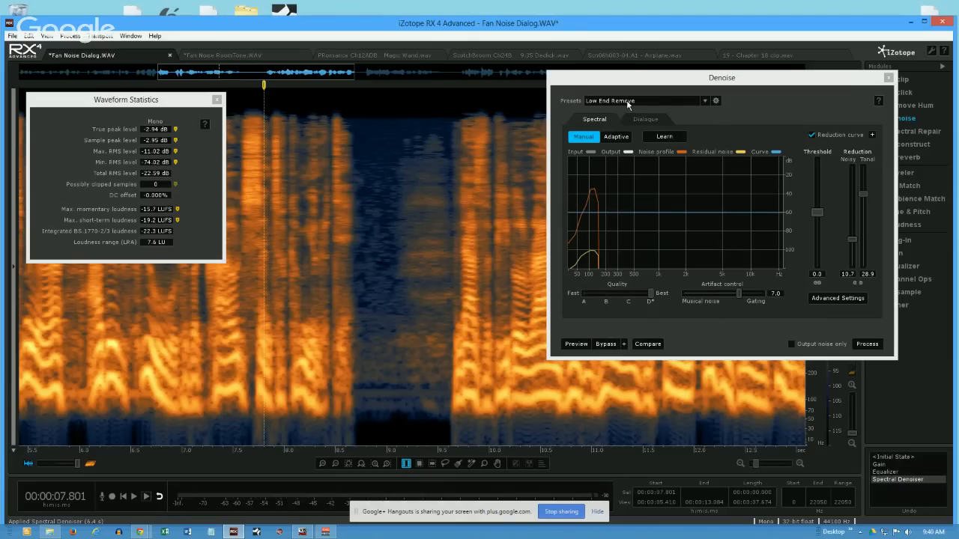
left_click(708, 100)
left_click(708, 100)
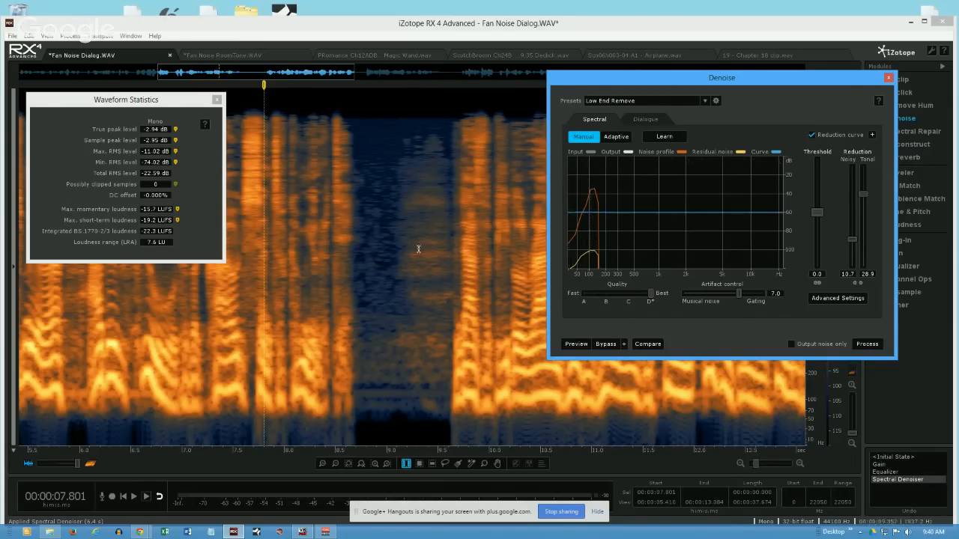
- Learn a new noise profile from the pause at about 8.75 to 9.02 s and set tonal reduction to 10.5
left_click(373, 256)
left_click_drag(361, 266, 388, 268)
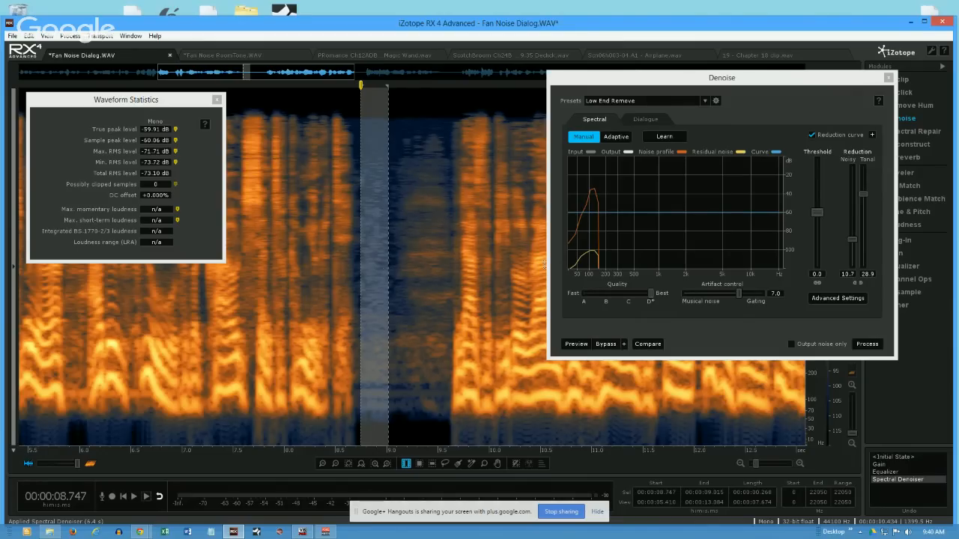
left_click(665, 136)
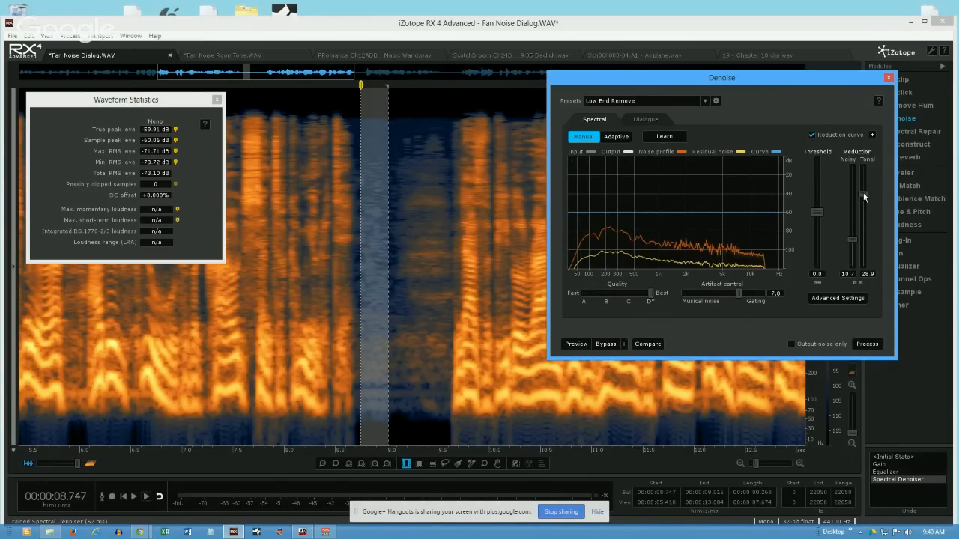
left_click_drag(863, 196, 864, 241)
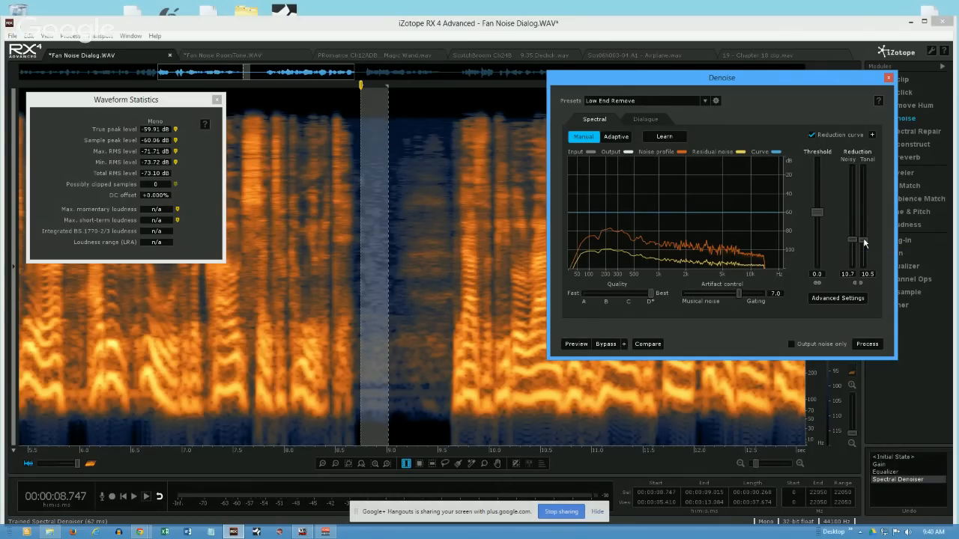
- Reselect the pause at about 8.77 to 8.99 s and link the noisy and tonal reduction at 10.7
left_click(383, 114)
left_click(383, 114)
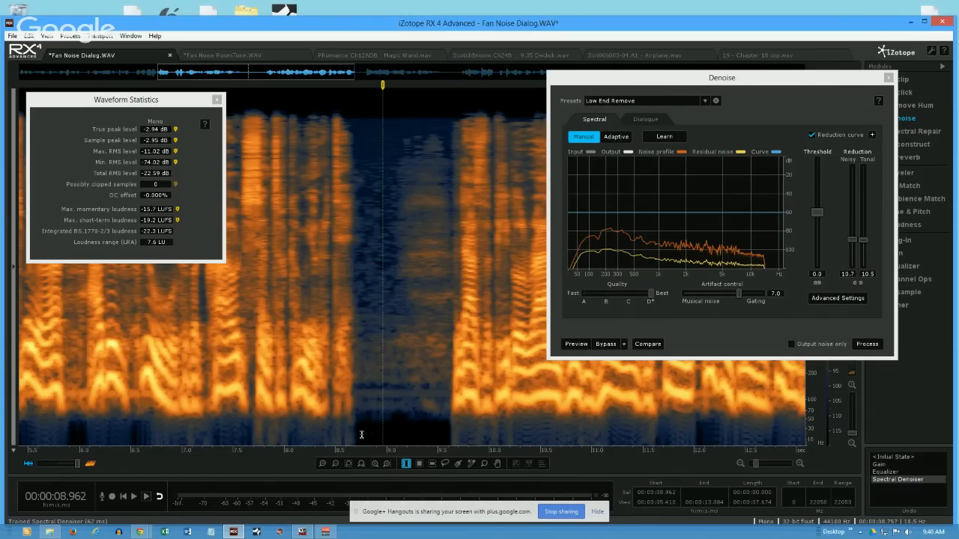
left_click_drag(362, 427, 385, 432)
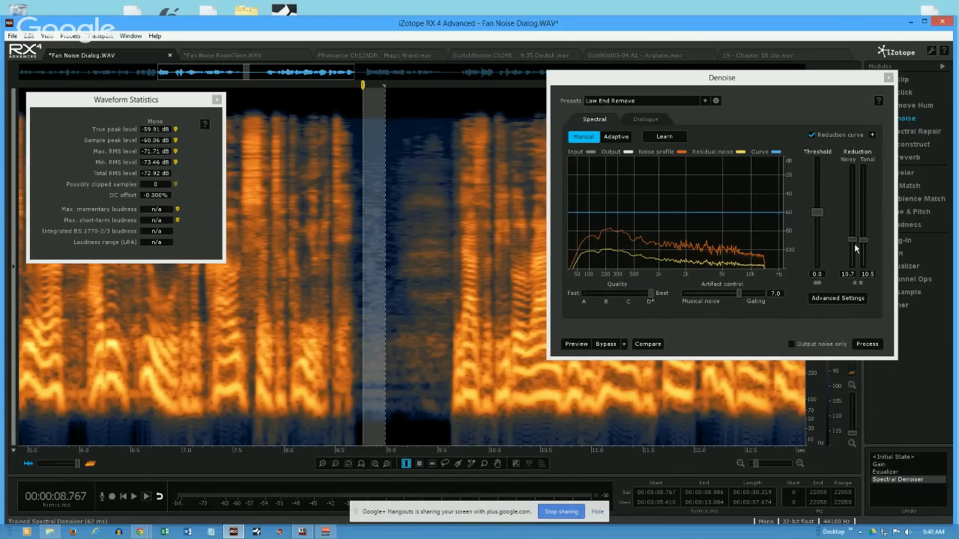
left_click_drag(868, 241, 865, 239)
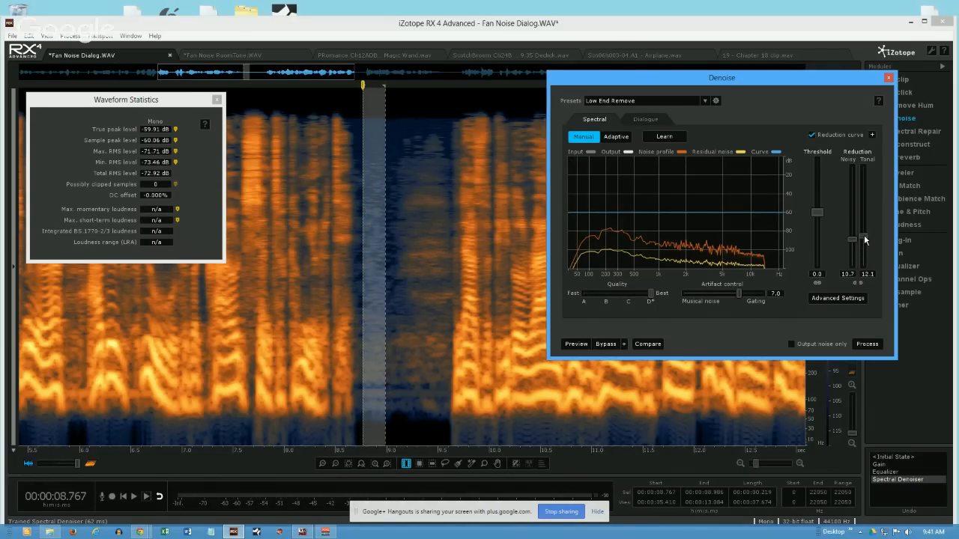
left_click(860, 283)
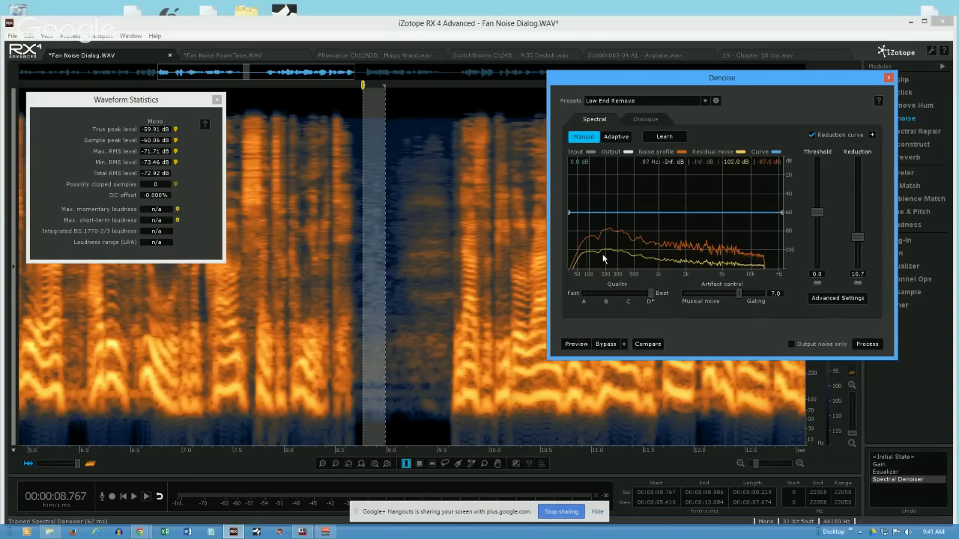
- Apply the spectral denoise to the dialogue section at about 7.49 to 11.70 s
left_click(340, 258)
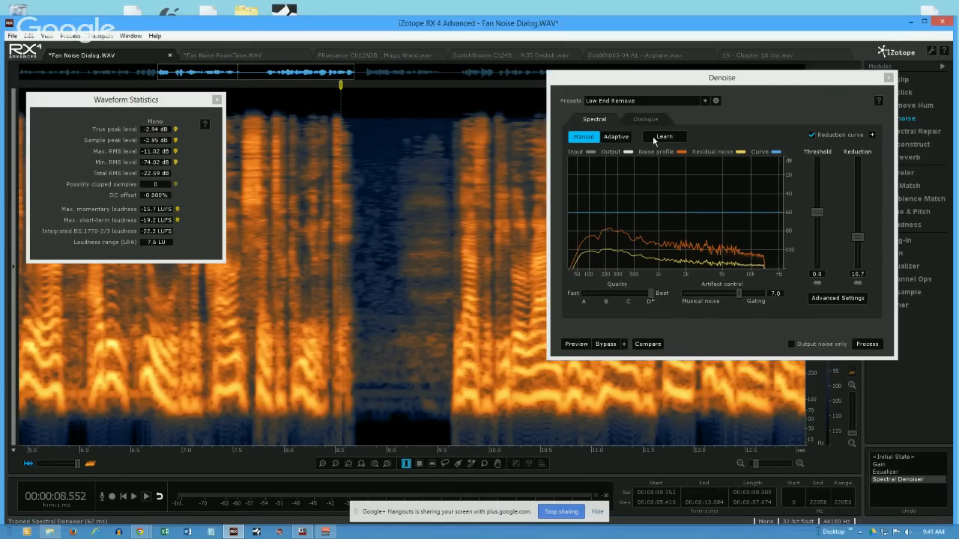
left_click(716, 102)
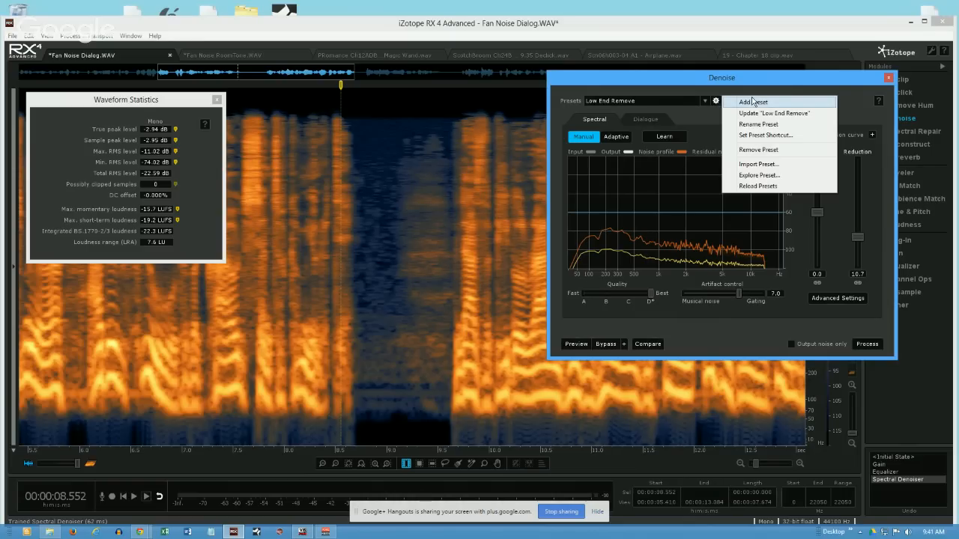
left_click(692, 101)
left_click_drag(232, 262, 664, 376)
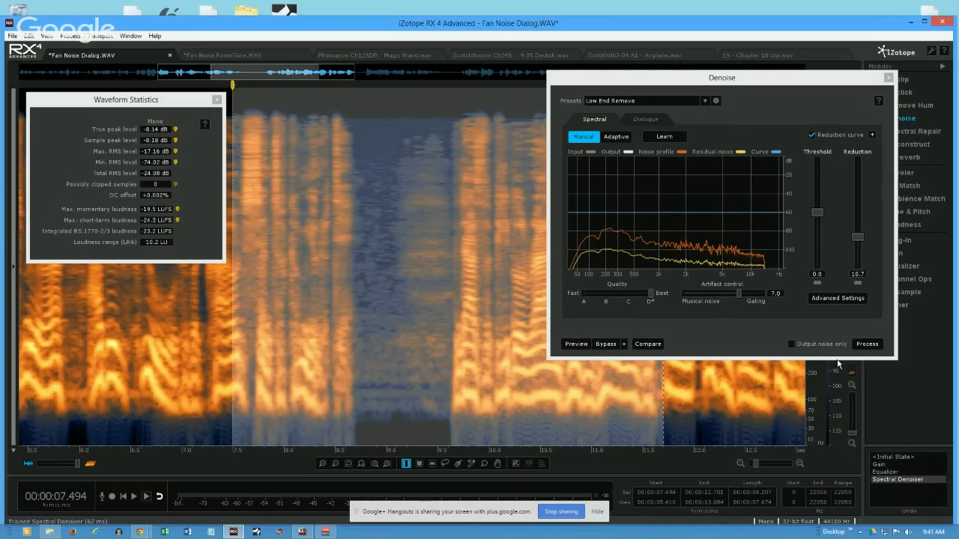
left_click(866, 344)
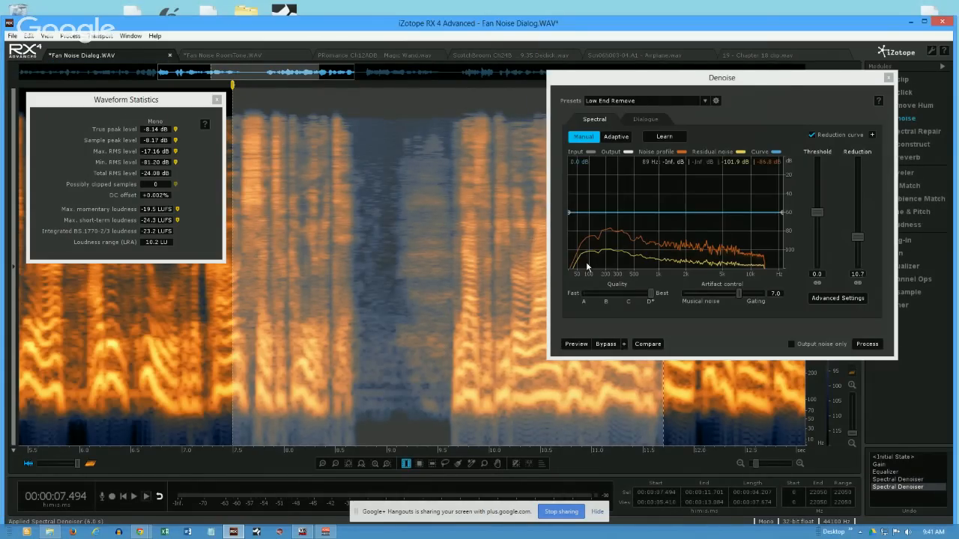
- Measure the denoised pause at about 8.75 to 8.99 s and again at about 8.82 to 9.01 s
left_click(367, 265)
left_click_drag(361, 275, 385, 286)
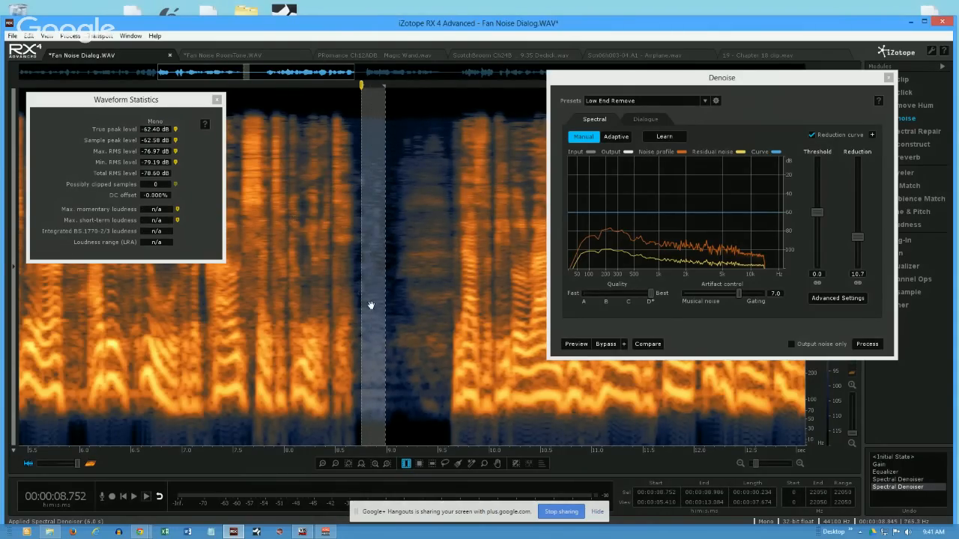
mouse_move(363, 318)
left_mouse_down()
mouse_move(389, 326)
mouse_move(367, 313)
left_mouse_up()
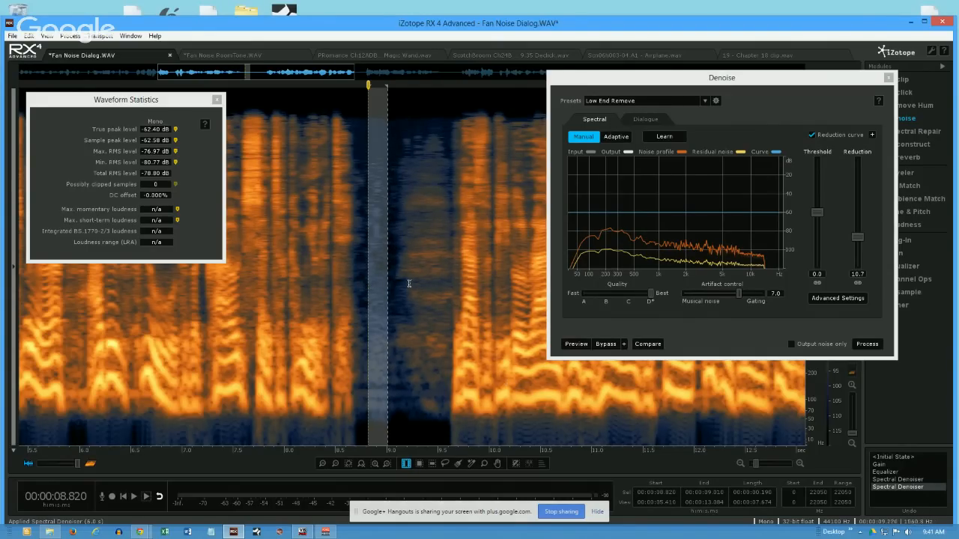
- Measure the unprocessed pause at about 22.91 to 23.03 s for comparison
left_click(334, 462)
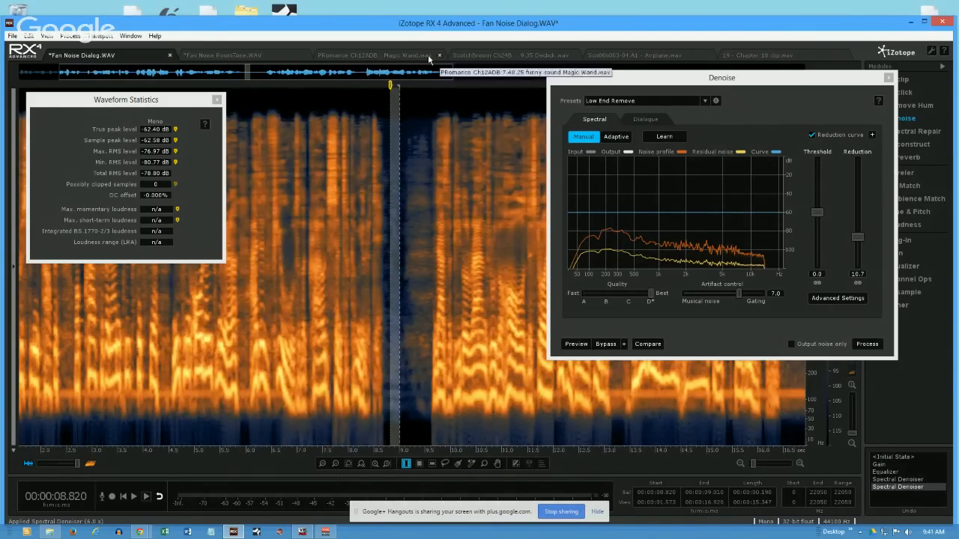
left_click_drag(429, 73, 779, 93)
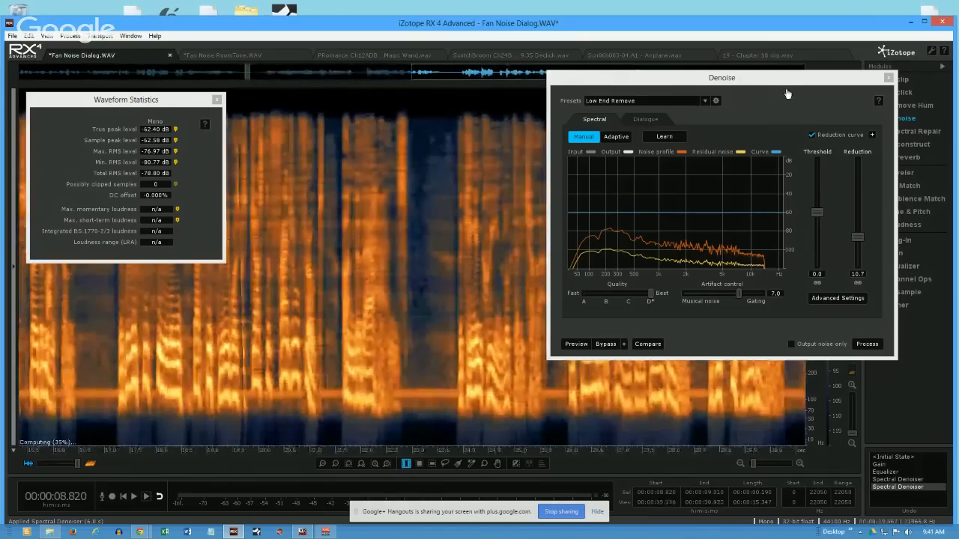
left_click(407, 246)
mouse_move(407, 245)
left_mouse_down()
mouse_move(422, 251)
mouse_move(414, 258)
left_mouse_up()
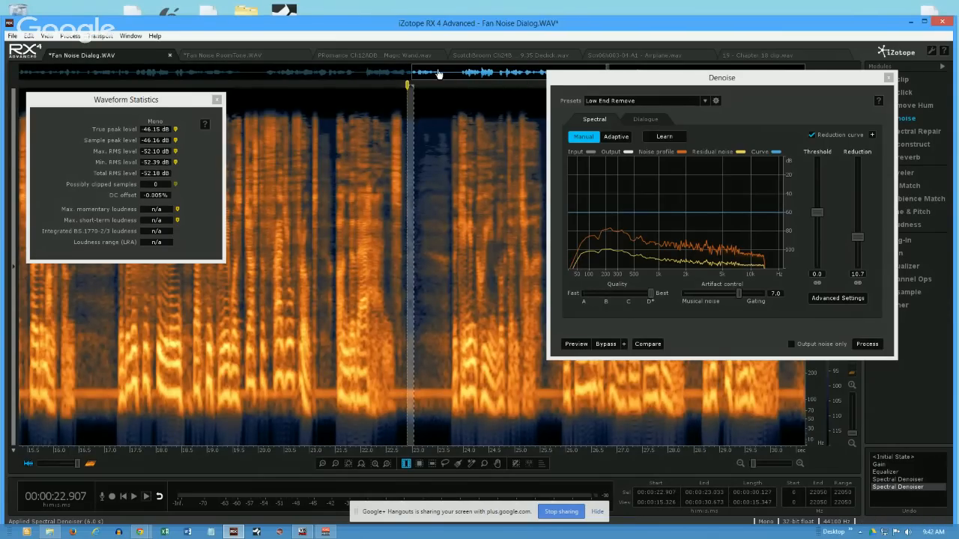
left_click(444, 150)
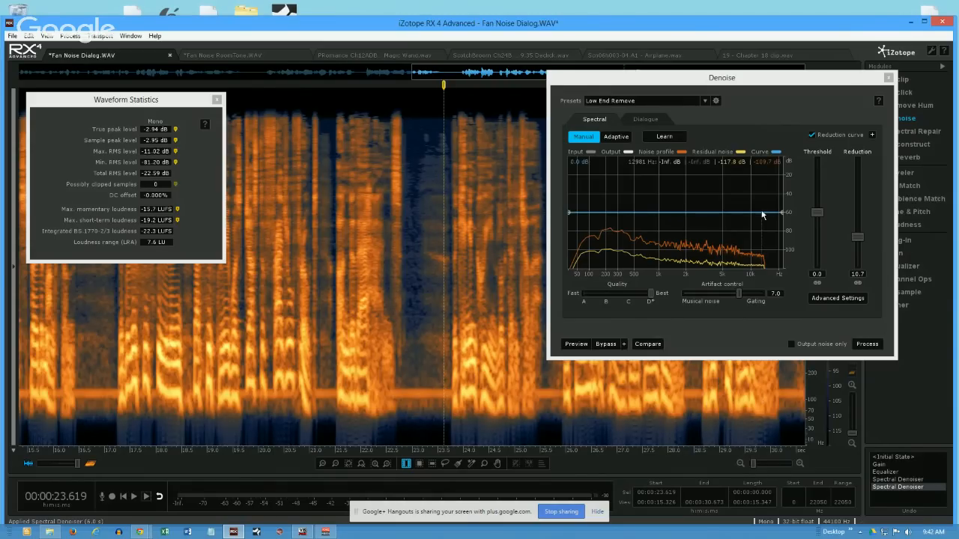
- Measure the unprocessed gap at about 30.18 to 30.29 s and again at about 30.25 to 30.38 s
left_click_drag(772, 78, 379, 84)
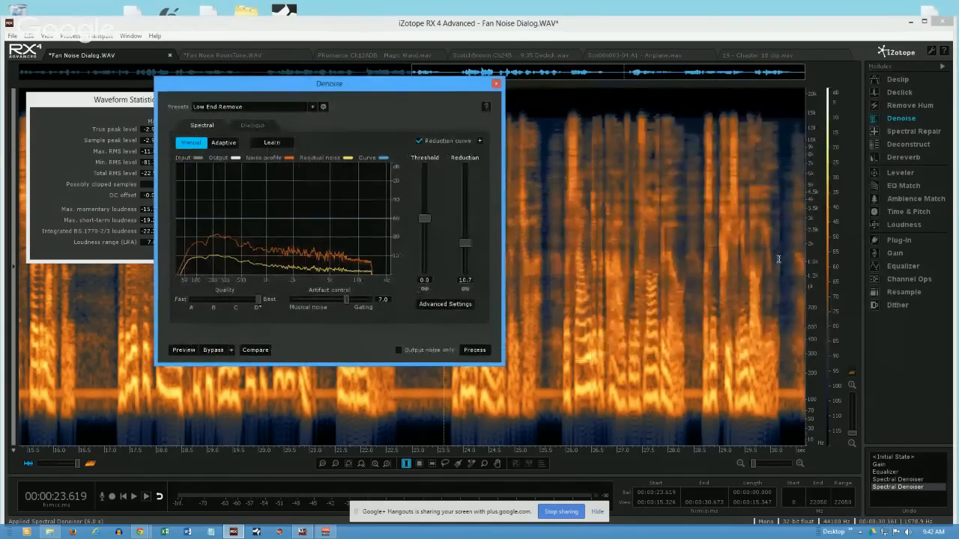
left_click_drag(779, 264, 784, 265)
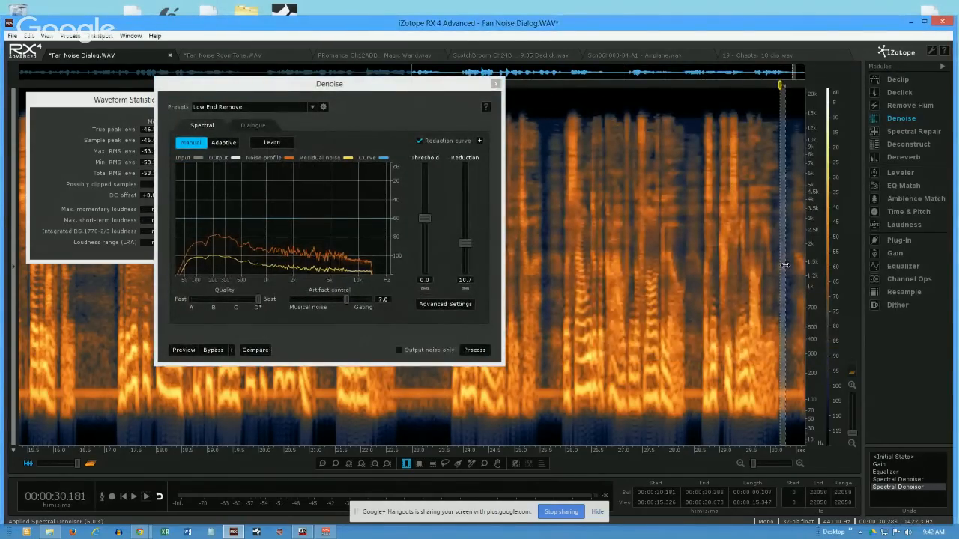
left_click_drag(784, 280, 790, 290)
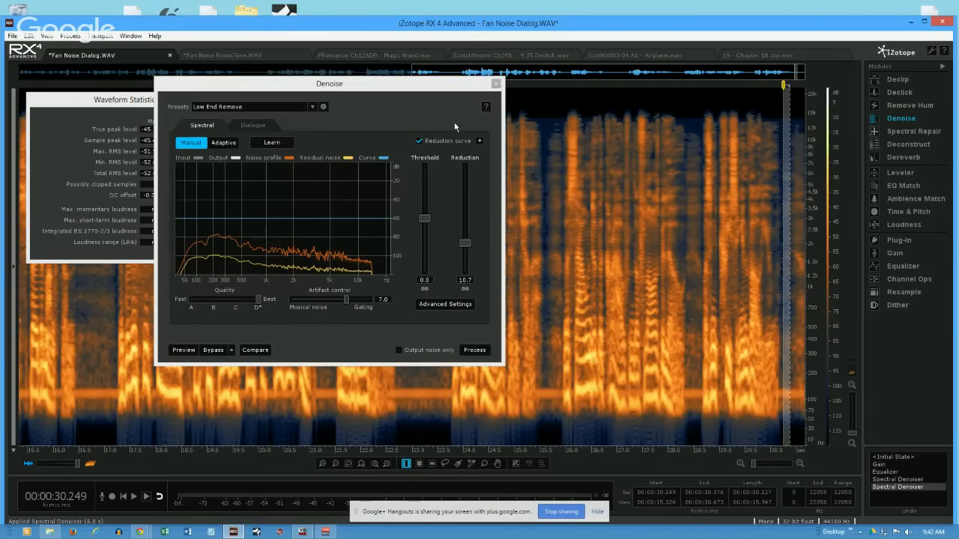
- Compare the noise in the Fan Noise RoomTone file with the pause at about 16.5 s in the Fan Noise Dialog file
left_click(224, 56)
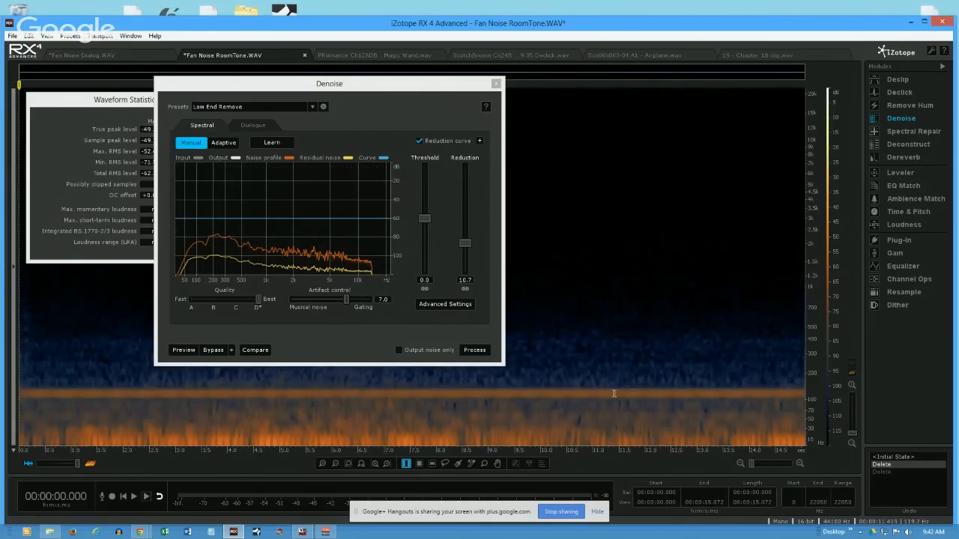
left_click(132, 53)
left_click_drag(346, 81, 522, 93)
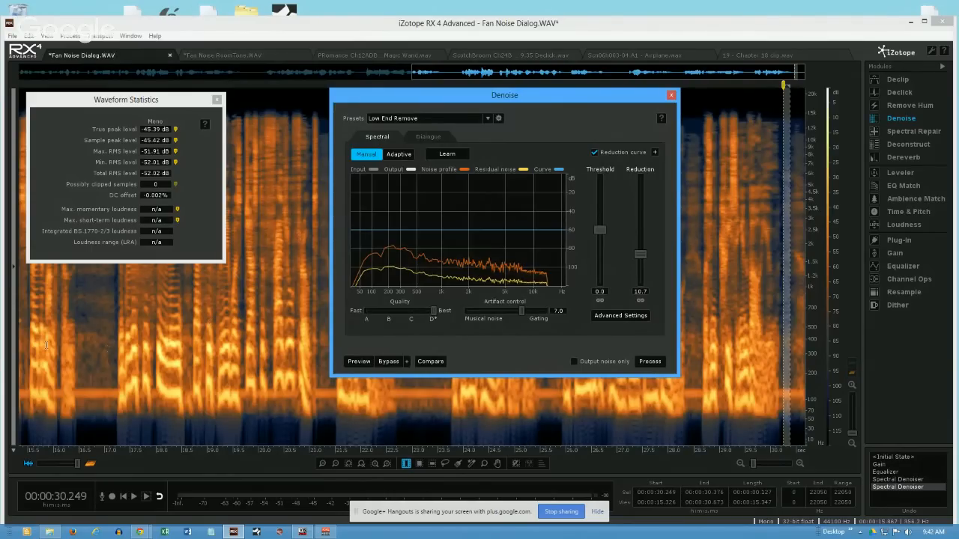
left_click(75, 350)
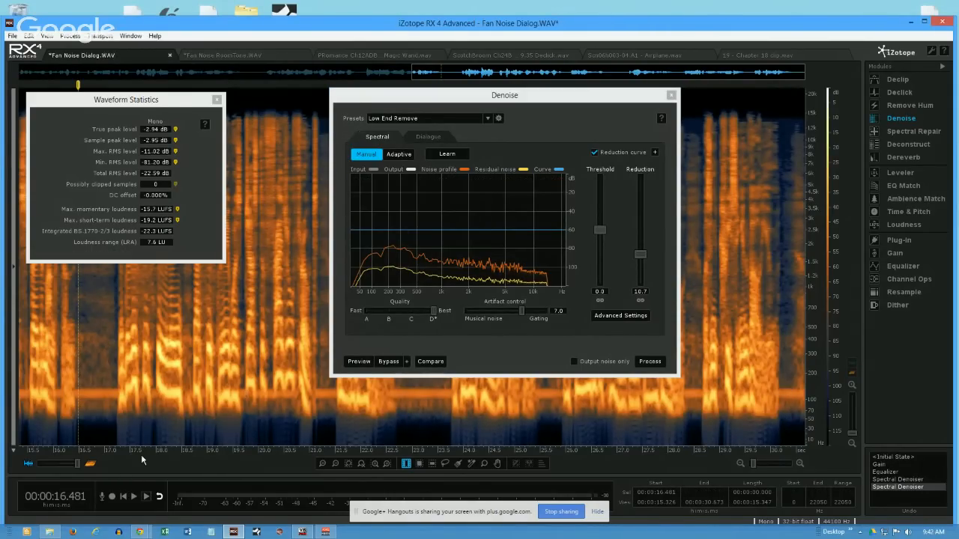
left_click_drag(152, 455, 463, 485)
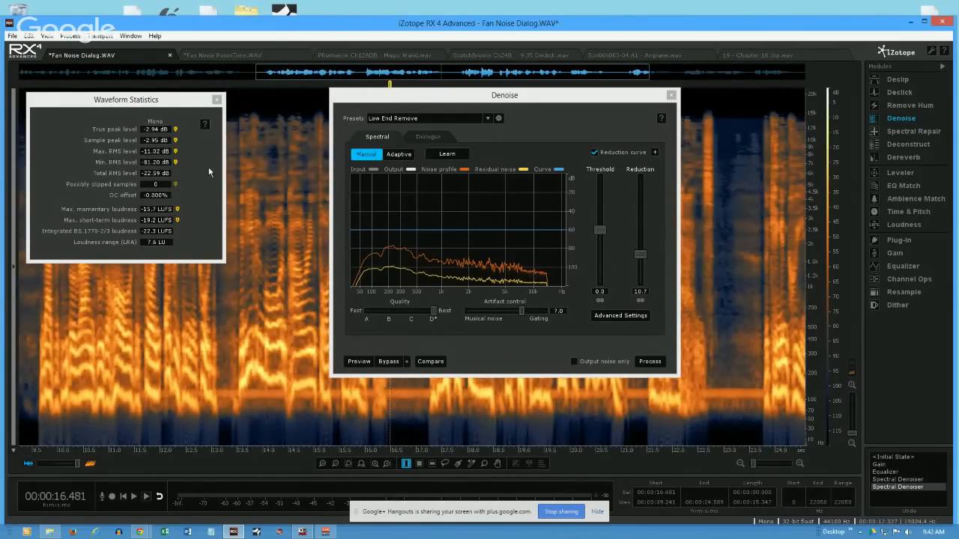
left_click(399, 424)
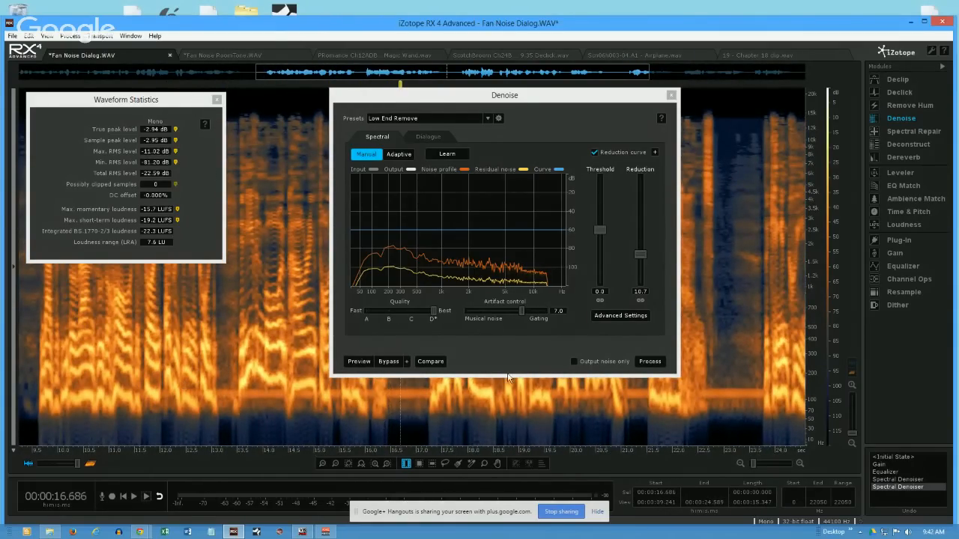
- Set the denoise quality to D and save the settings as a preset named "Complete (Phase2)"
left_click(545, 102)
left_click_drag(544, 103, 713, 78)
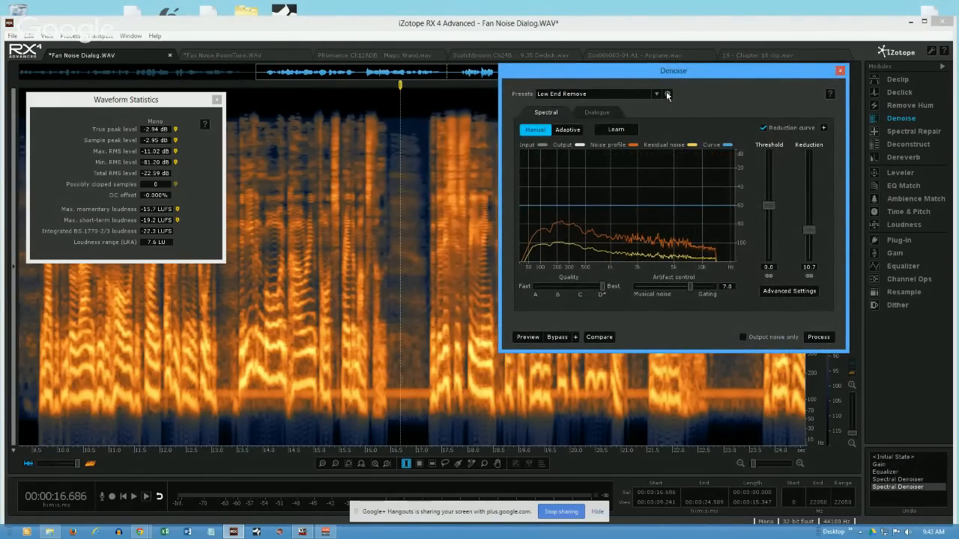
left_click_drag(581, 287, 602, 287)
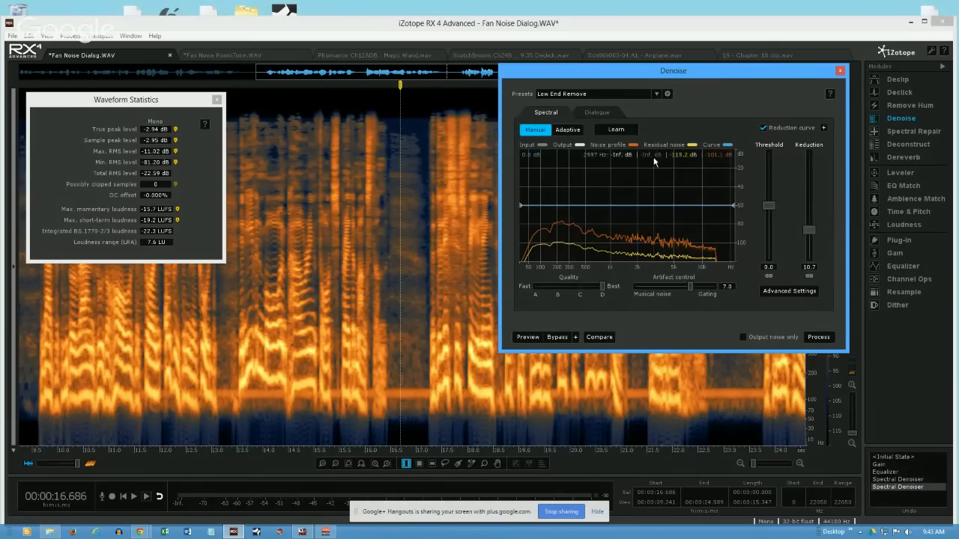
left_click(662, 96)
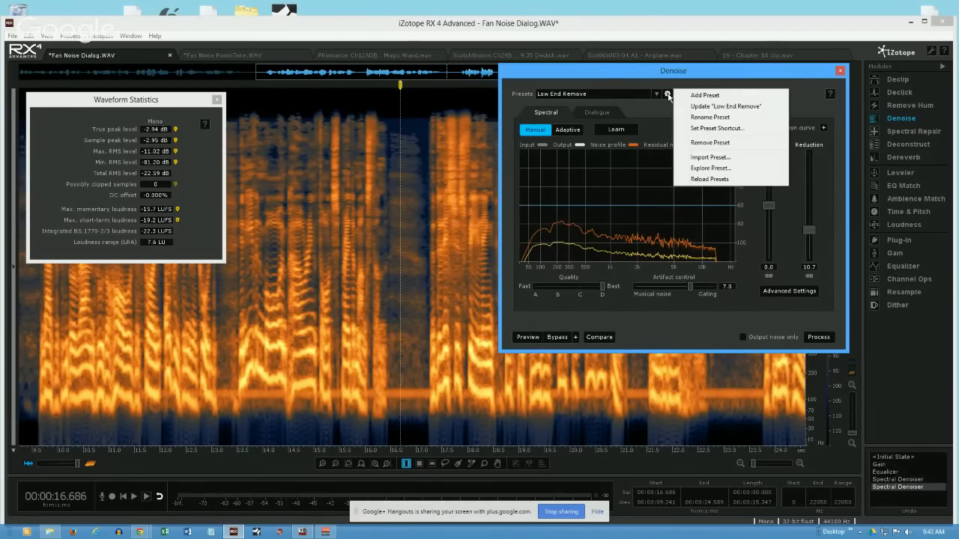
left_click(694, 97)
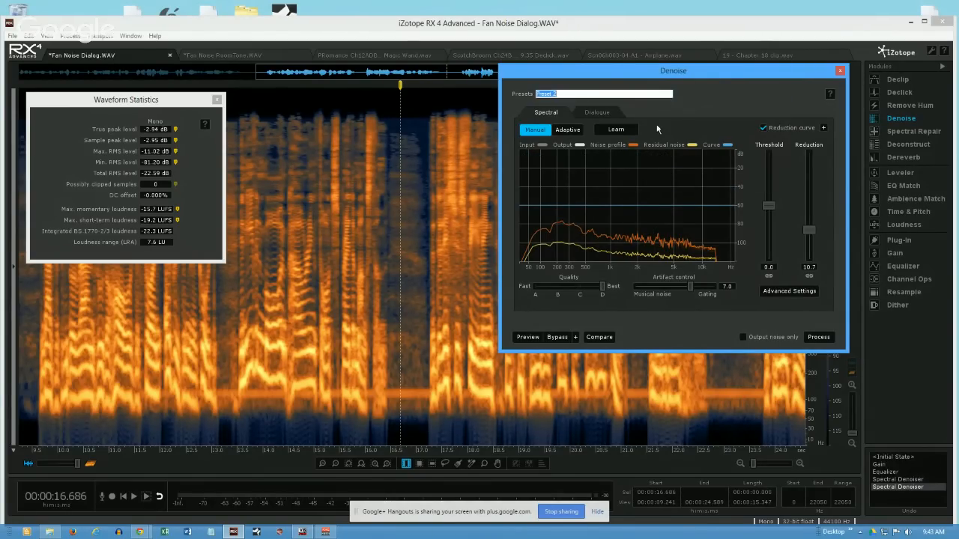
type("Com")
type("plete ")
type("(Fas")
type("se2)")
key("Return")
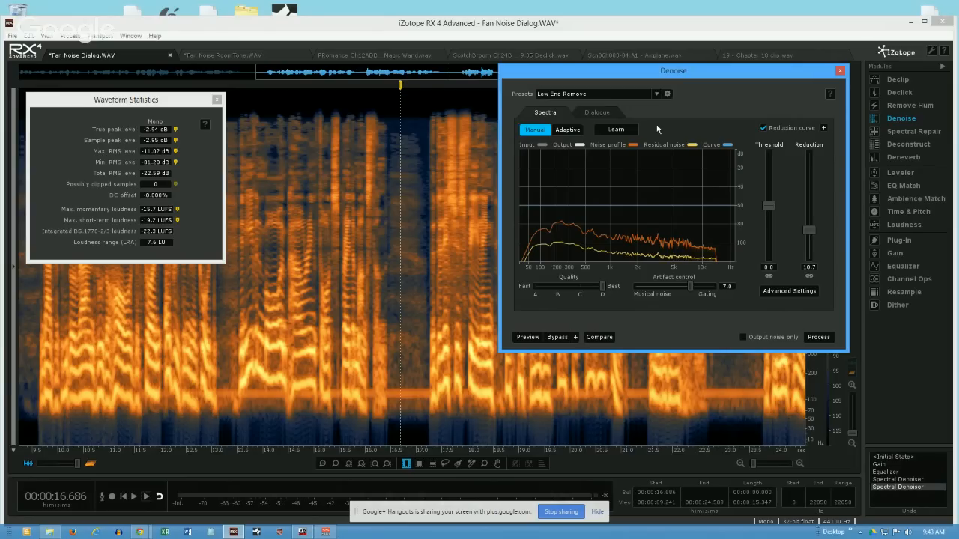
- Revert the dialogue file to its Equalizer history state and clear the selection
left_click(331, 319)
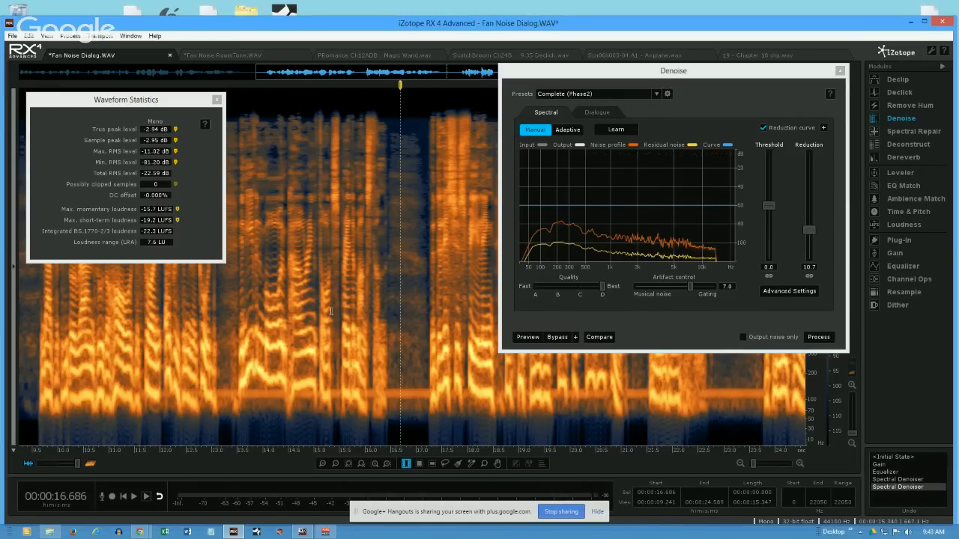
left_click(883, 473)
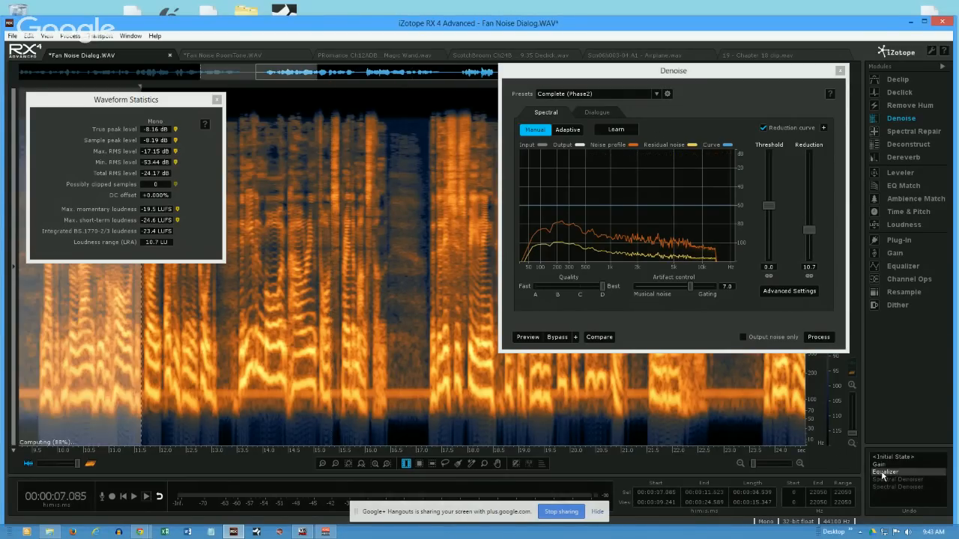
left_click(405, 325)
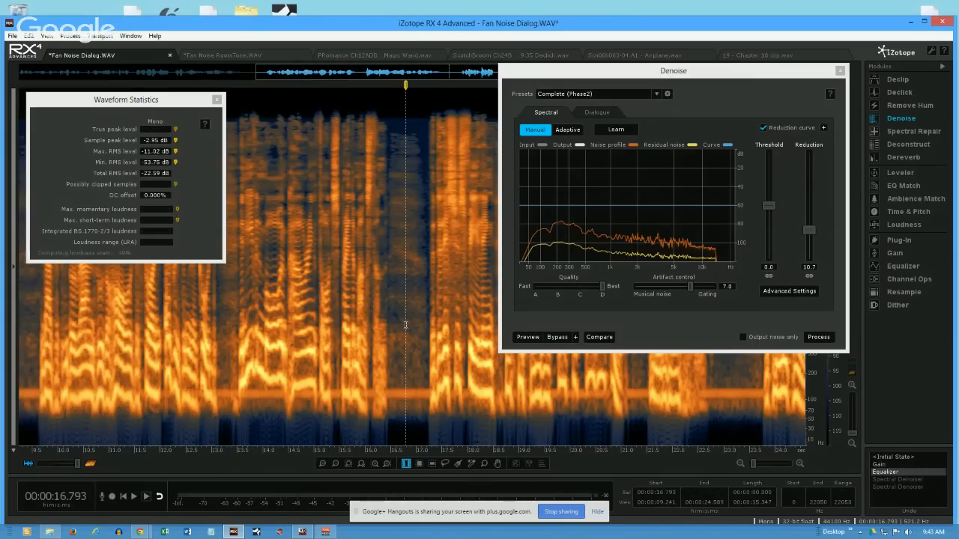
- Browse the full list of saved denoise presets from beginning to end, keeping the Complete (Phase2) preset loaded
left_click(656, 94)
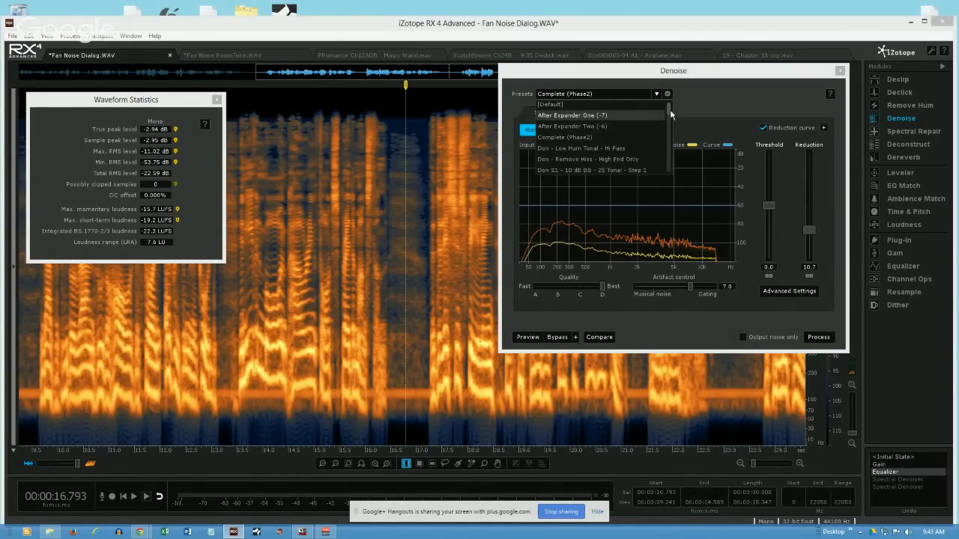
left_click_drag(669, 109, 668, 143)
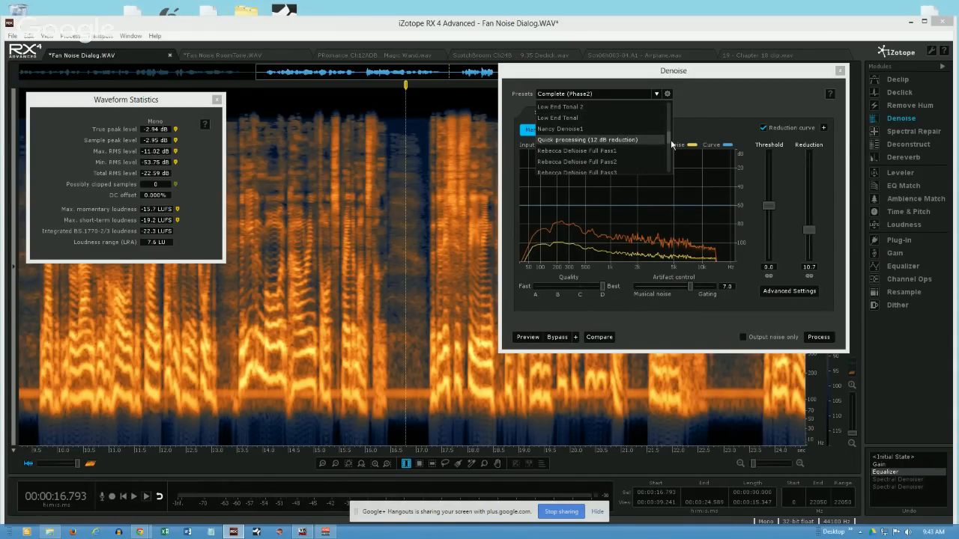
left_click_drag(671, 139, 673, 173)
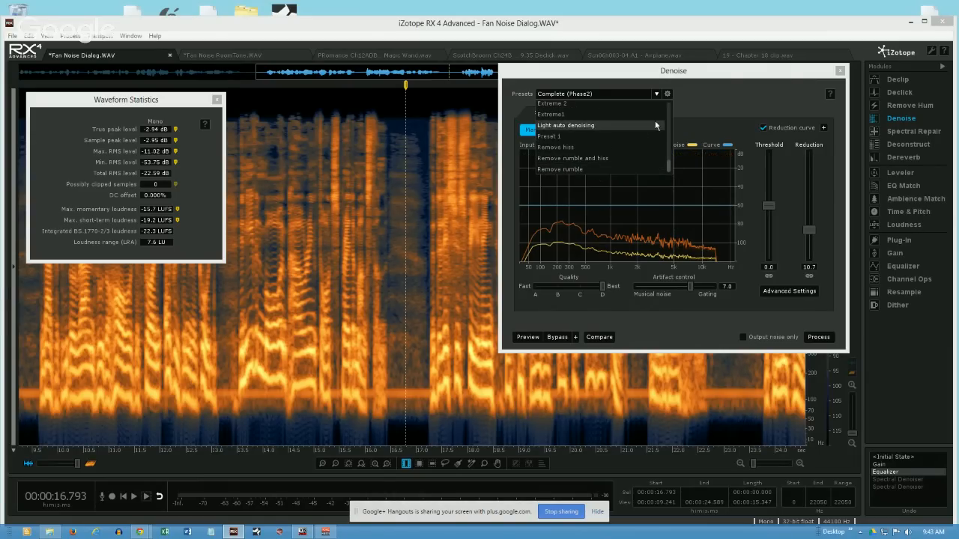
left_click_drag(668, 164, 665, 105)
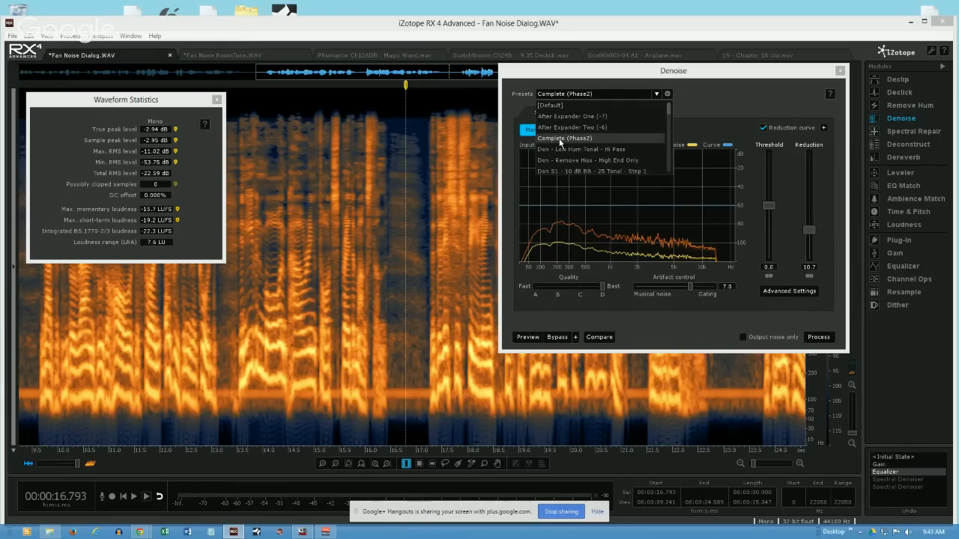
left_click(670, 153)
left_click(670, 153)
left_click(671, 154)
left_click(670, 153)
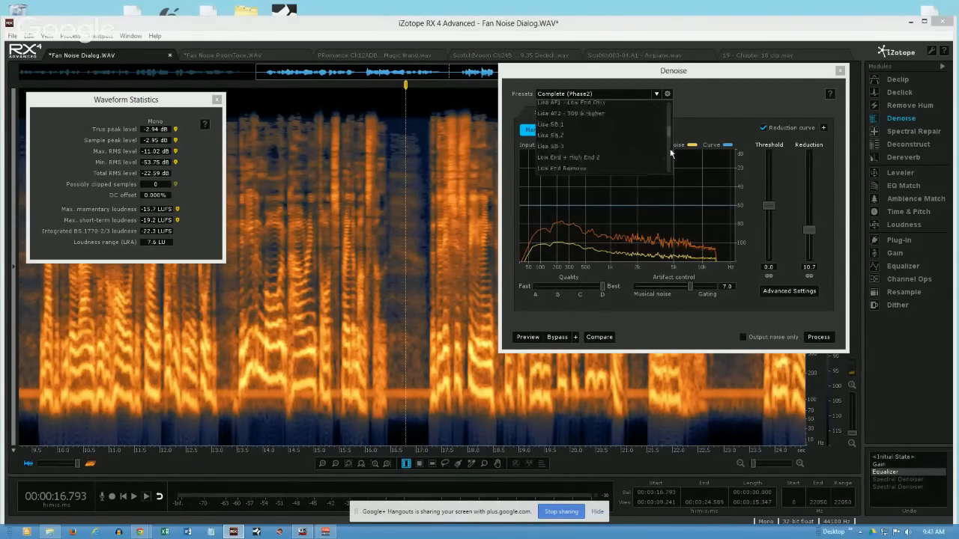
left_click(671, 154)
left_click(668, 158)
left_click(669, 170)
left_click(668, 170)
left_click(669, 170)
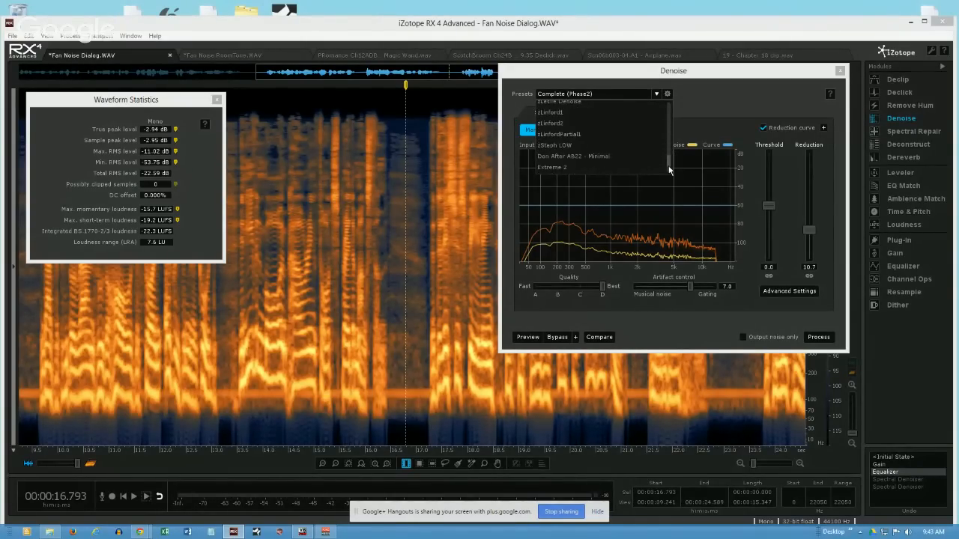
left_click(668, 174)
left_click_drag(668, 169, 666, 95)
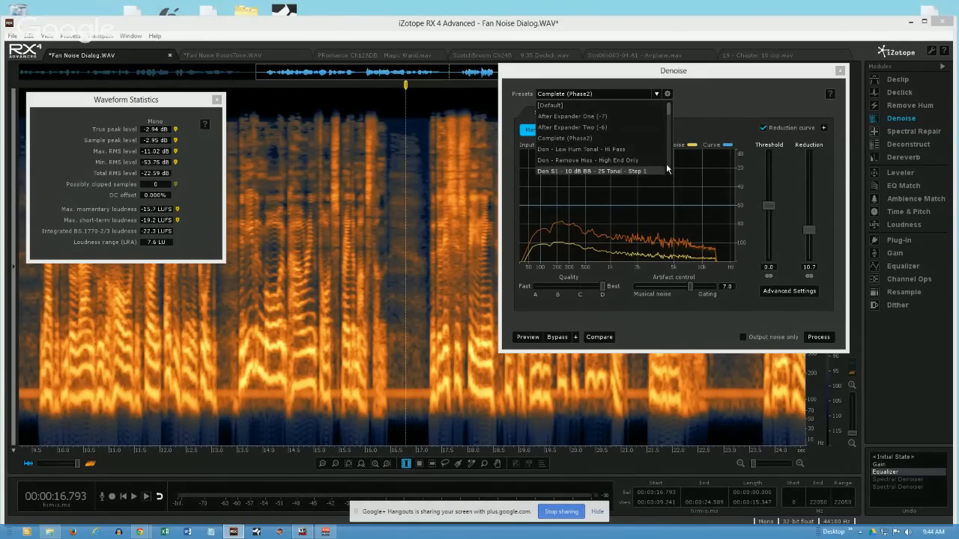
scroll(667, 165, "down", 2)
scroll(669, 166, "down", 3)
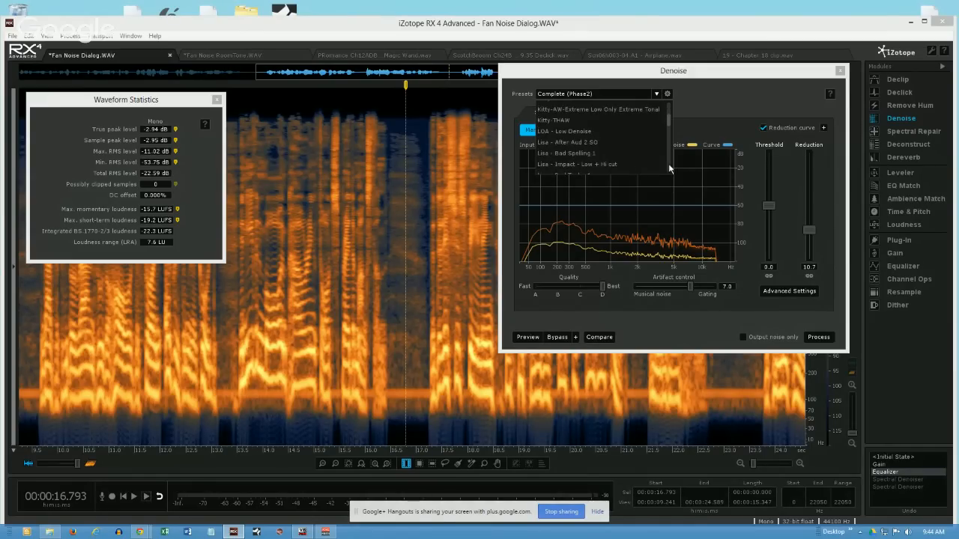
scroll(645, 131, "up", 3)
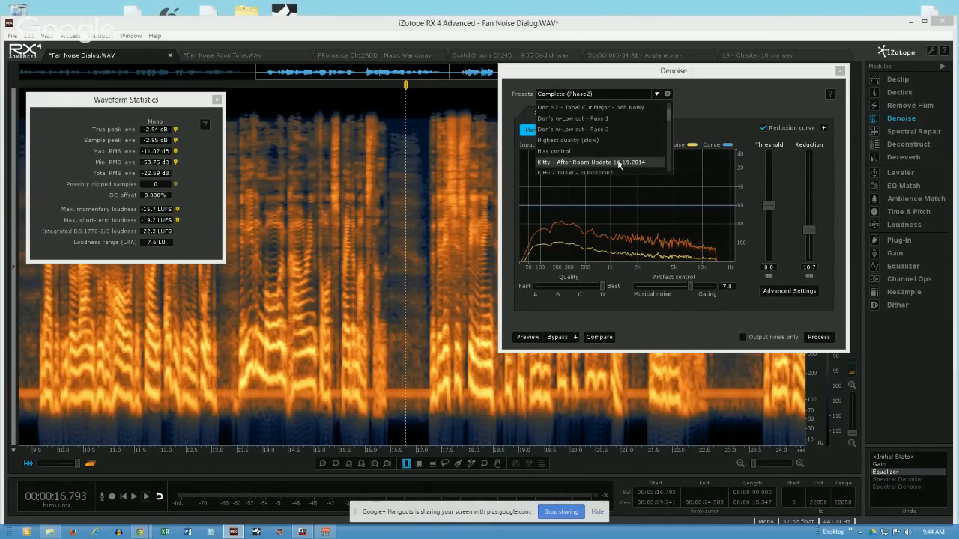
scroll(669, 165, "down", 3)
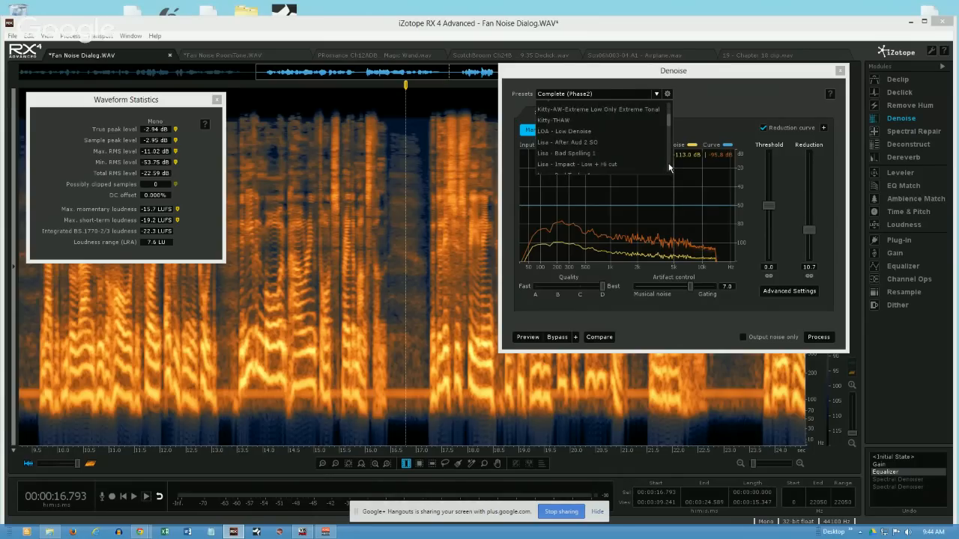
scroll(669, 167, "down", 3)
scroll(669, 167, "down", 3)
scroll(668, 167, "down", 3)
scroll(669, 167, "down", 3)
scroll(669, 167, "down", 4)
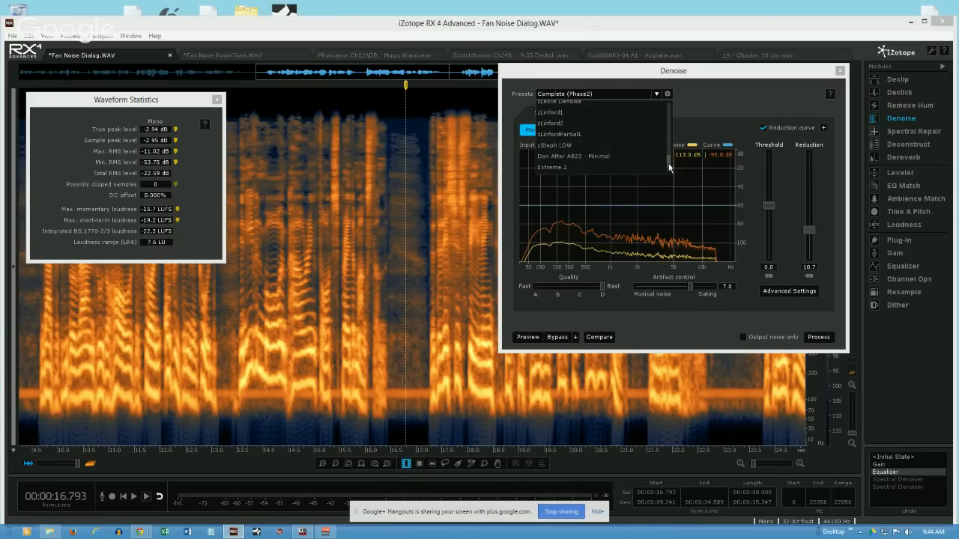
scroll(667, 171, "down", 2)
left_click(732, 101)
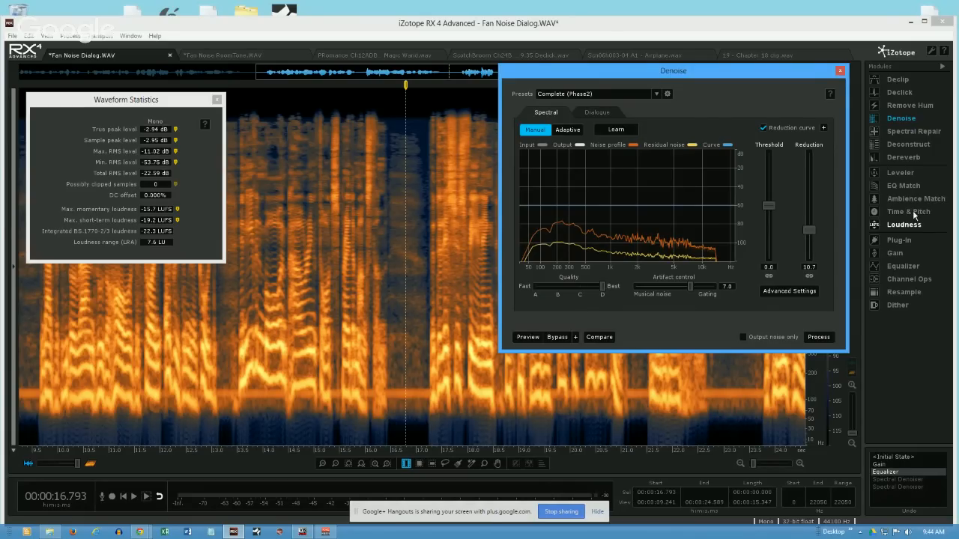
- Measure the levels of the pause at about 16.56 to 16.87 s in the dialogue file
left_click(395, 208)
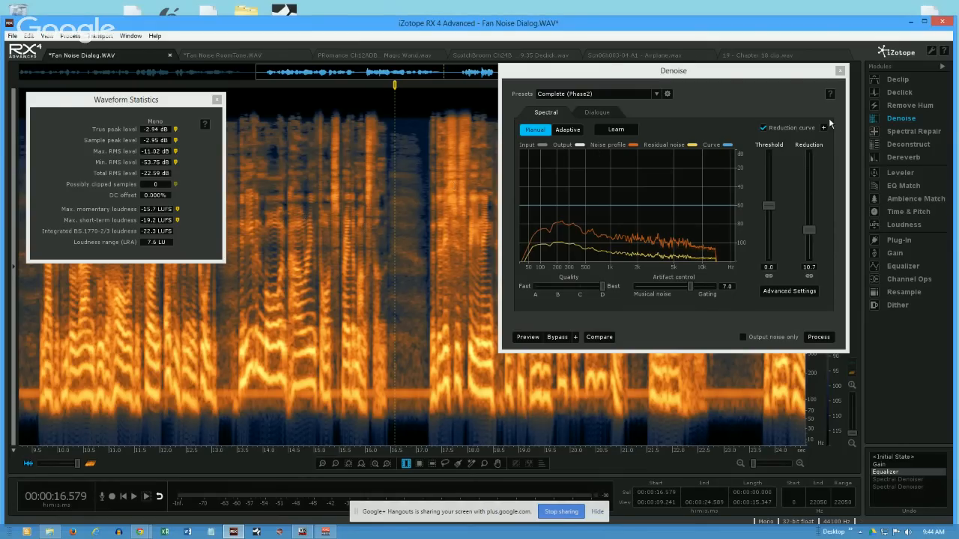
left_click(393, 311)
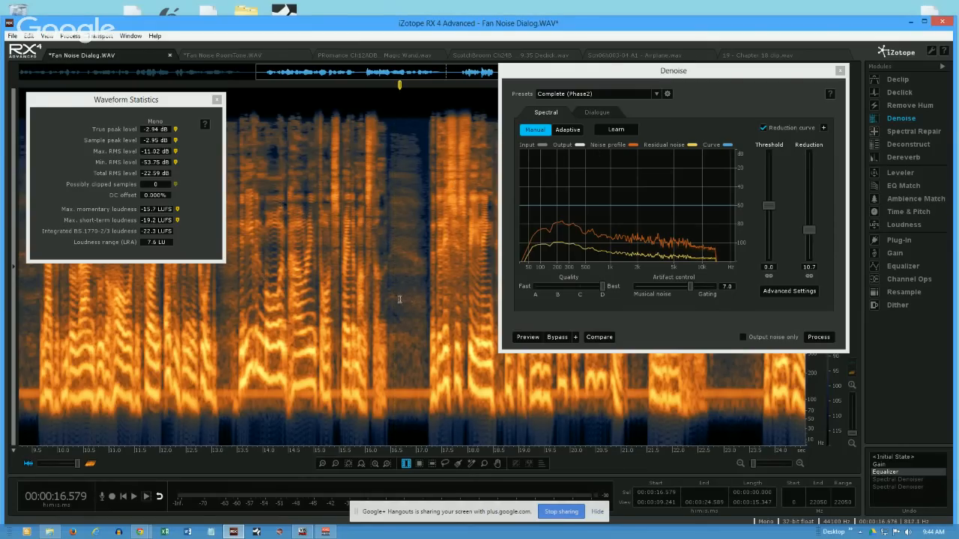
left_click_drag(393, 311, 410, 315)
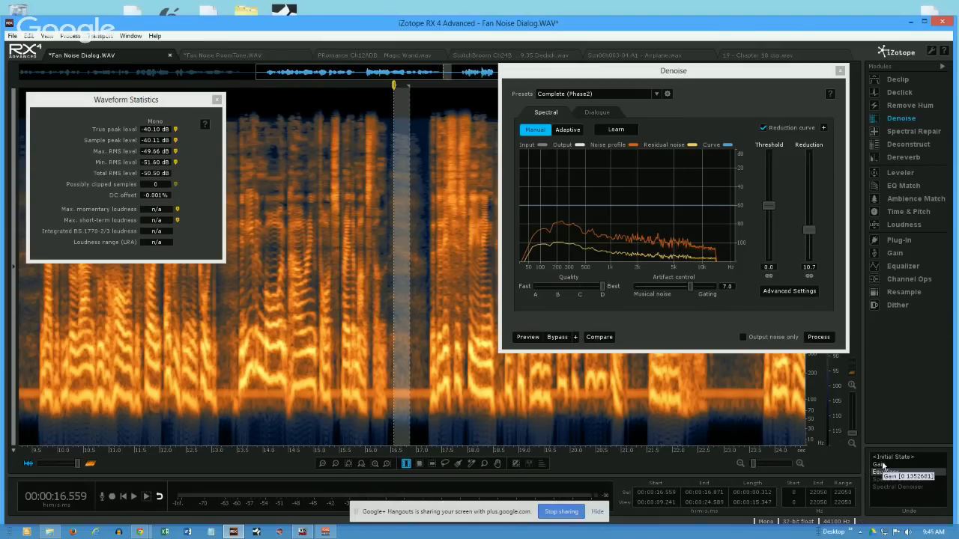
- Select the visible stretch of dialogue and review the Equalizer's high-pass and low-pass filter settings, closing it without processing
double_click(286, 280)
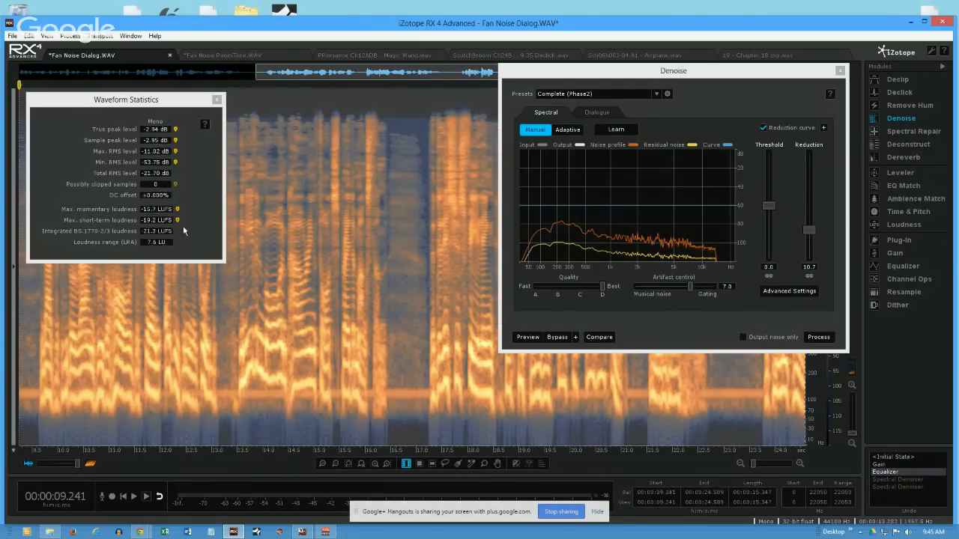
left_click(902, 267)
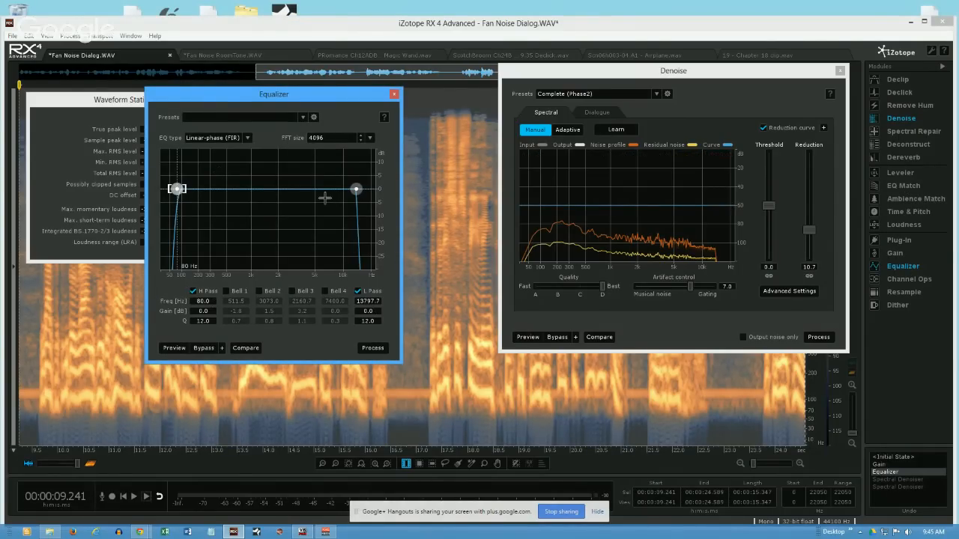
left_click(395, 95)
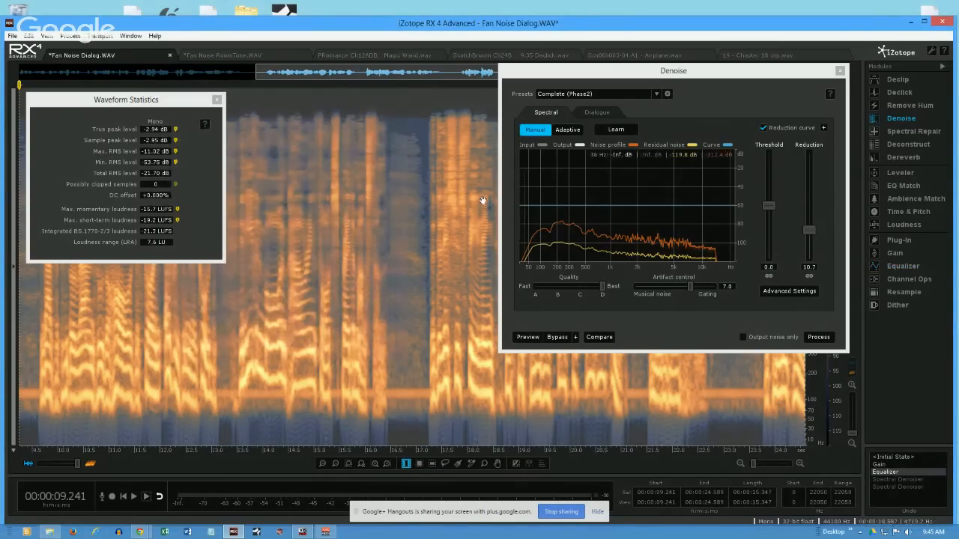
- Learn a noise profile from only the region below about 153 Hz at about 16.48 to 17.21 s, clearing the selection
left_click(403, 308)
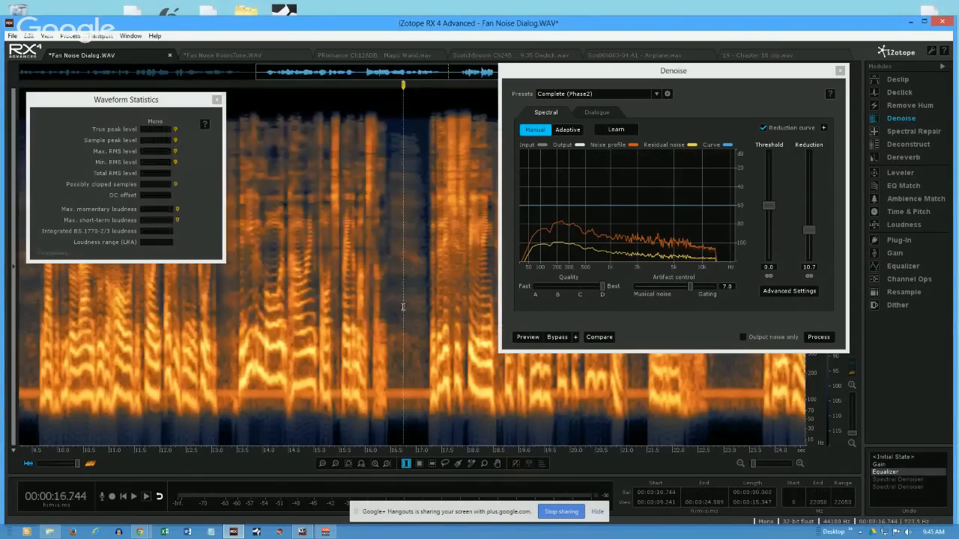
left_click(396, 384)
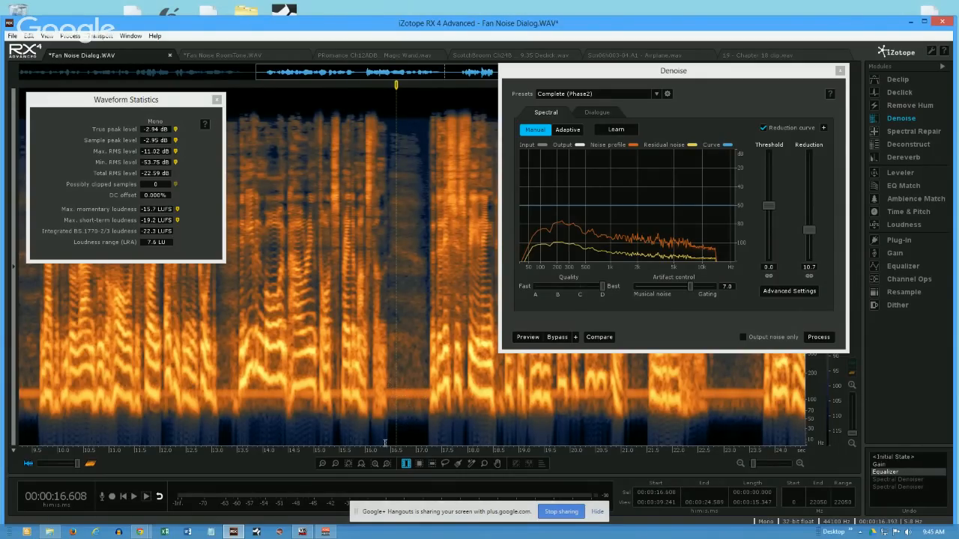
left_click(419, 463)
left_click_drag(389, 383, 426, 447)
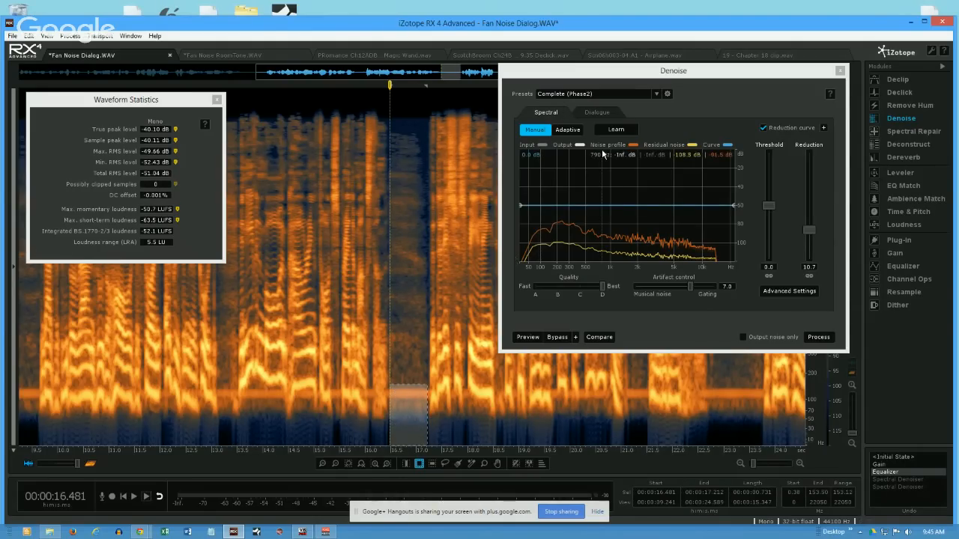
left_click(623, 131)
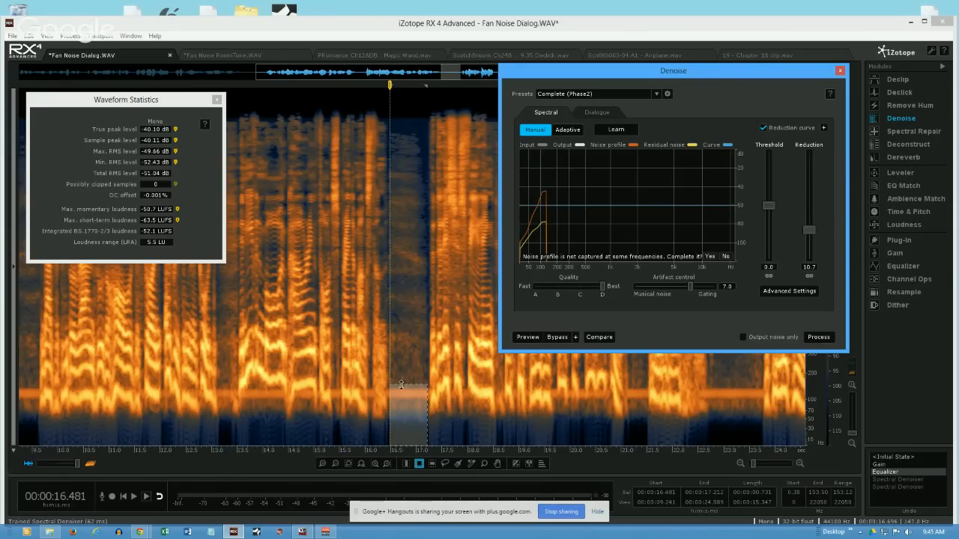
left_click(397, 292)
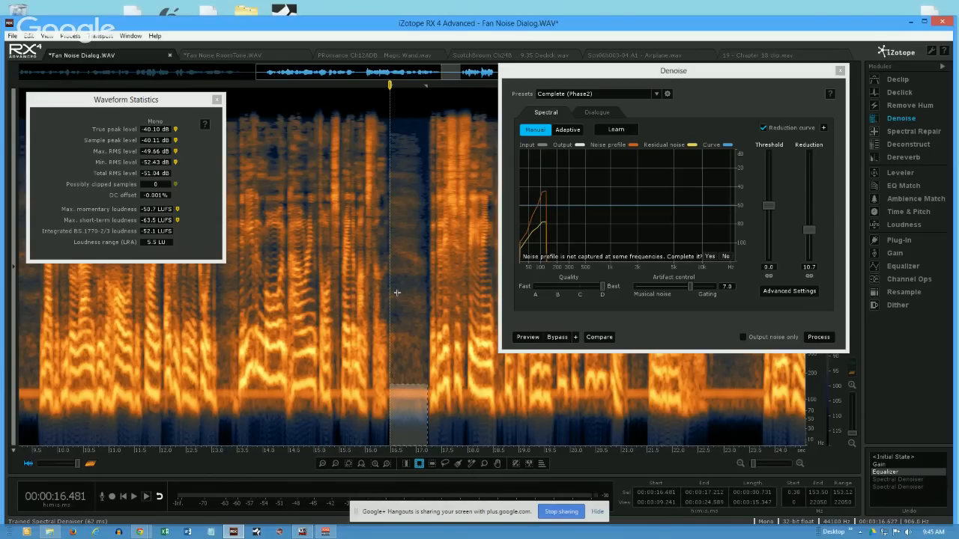
- Restore the dialogue's second Spectral Denoiser history state and unlink the noisy and tonal reduction amounts
left_click(898, 479)
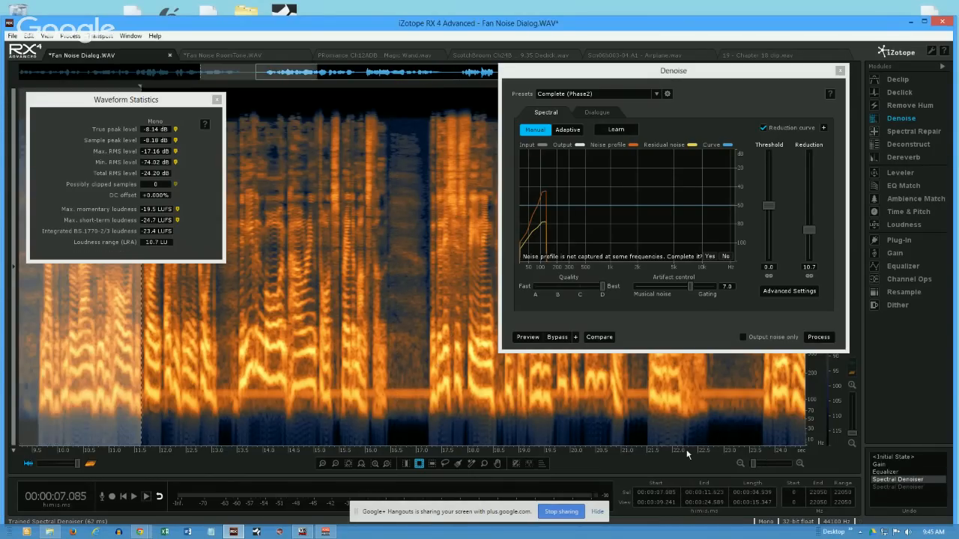
left_click(895, 487)
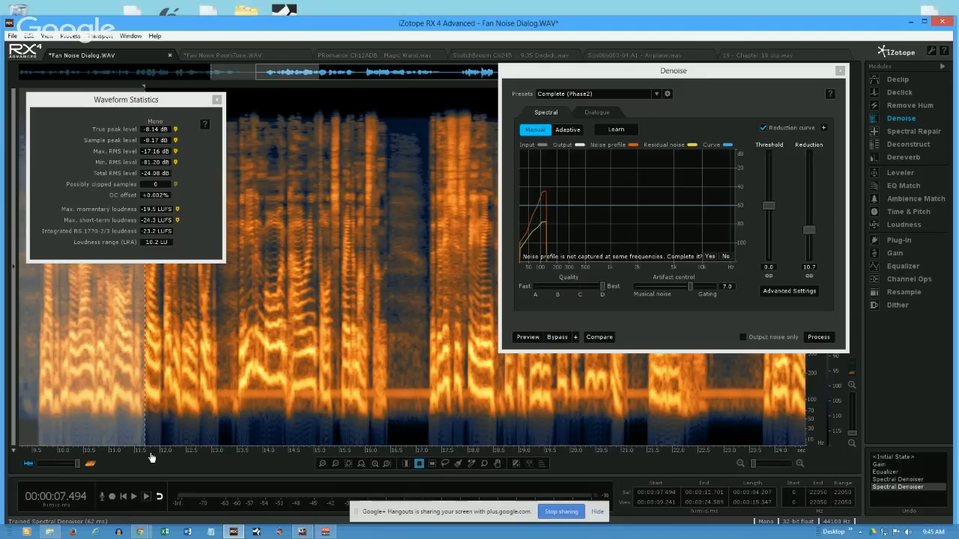
left_click_drag(149, 455, 605, 451)
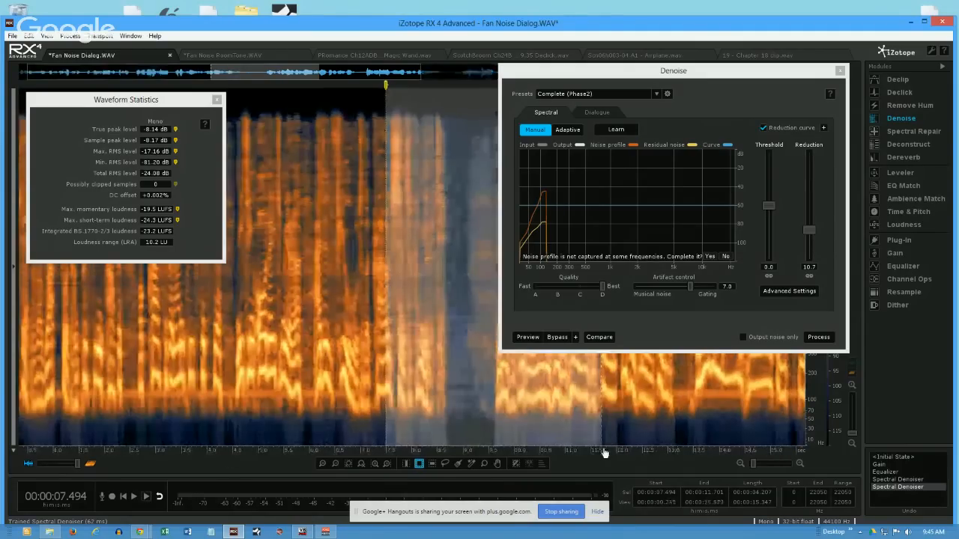
left_click(460, 385)
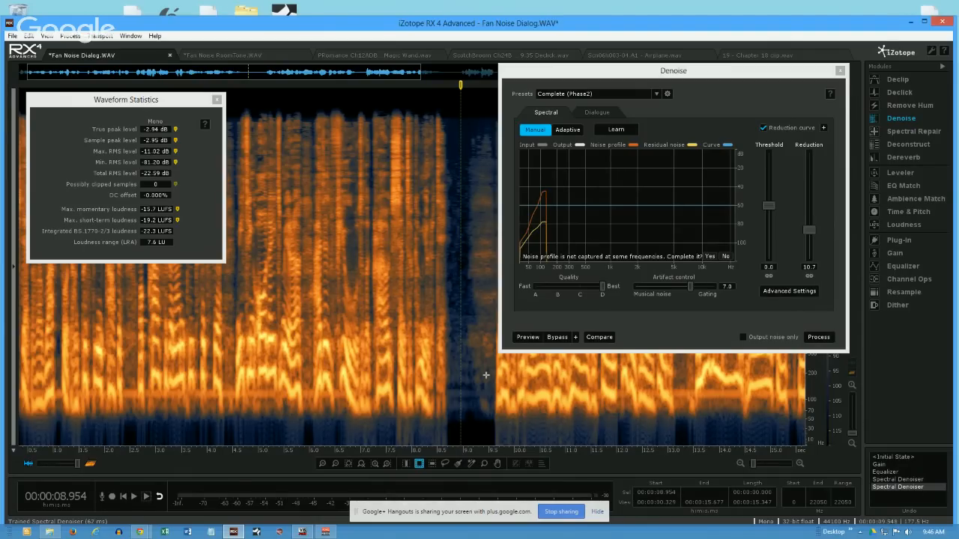
left_click(311, 256)
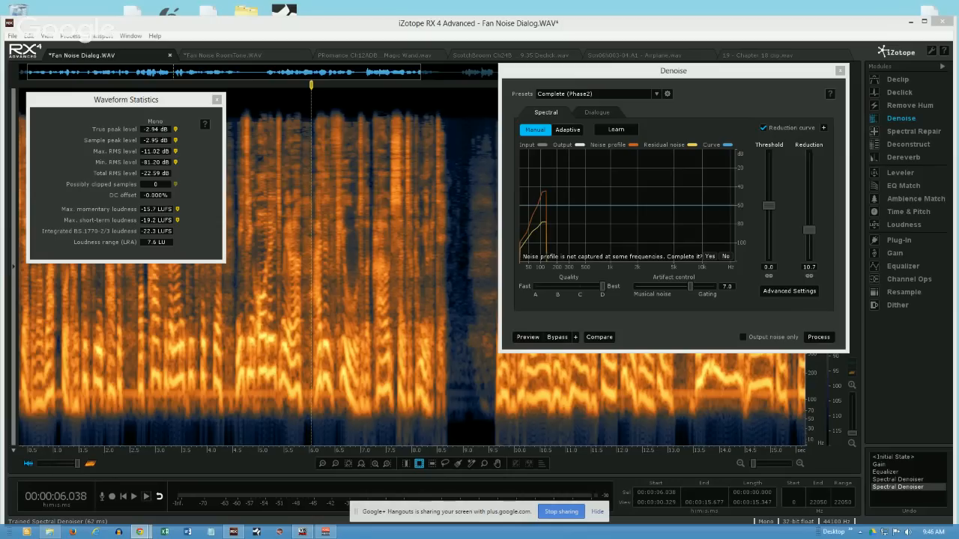
left_click(809, 276)
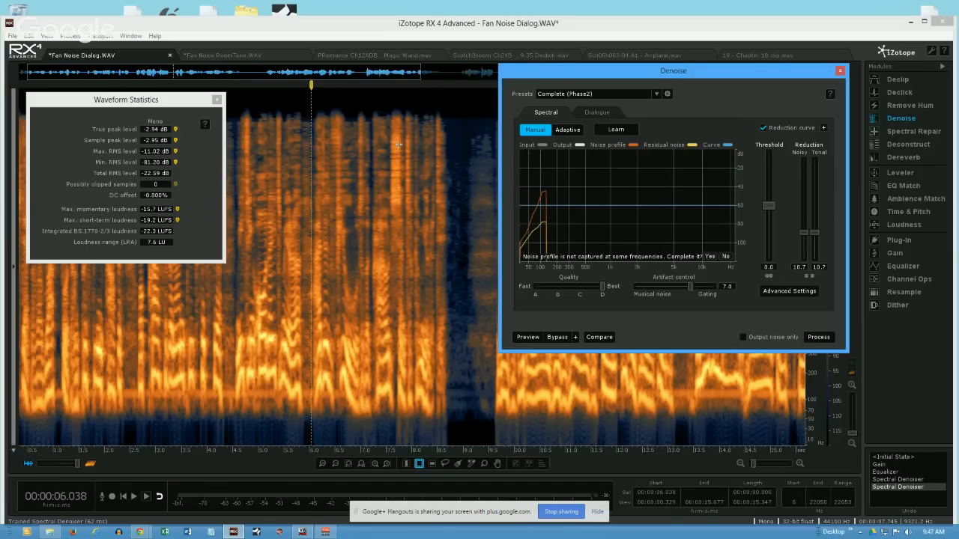
- Switch to the PRomance Ch12ADB Magic Wand file and move the Denoise window clear of the Funny Sound marker
left_click(400, 60)
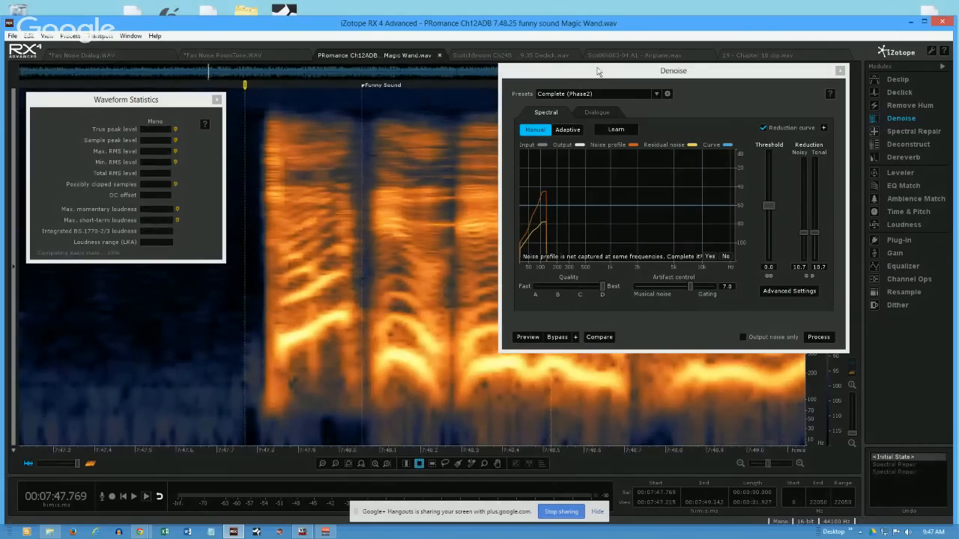
left_click_drag(603, 71, 769, 70)
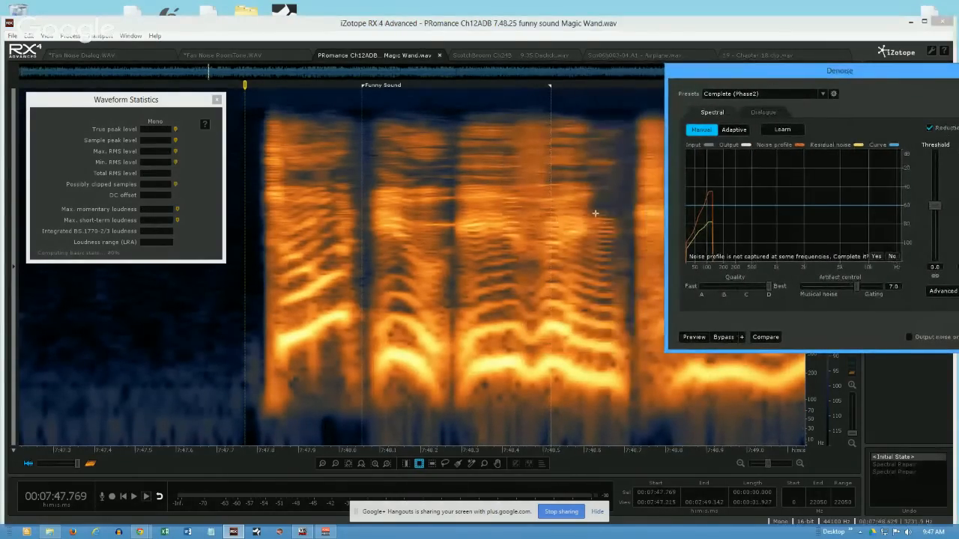
left_click(417, 311)
scroll(417, 311, "down", 2)
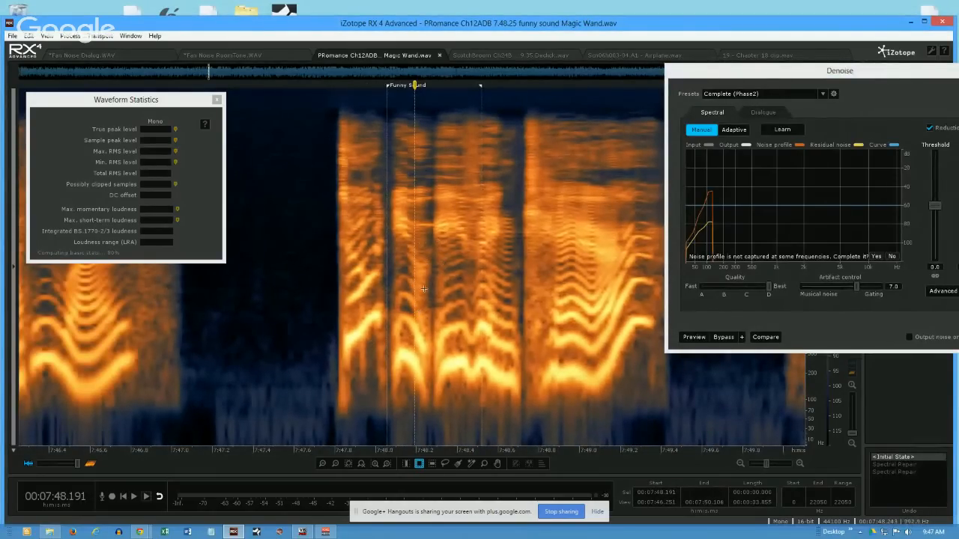
- Place the playhead just before the Funny Sound marker at about 7:47.7 and set the spectrogram's frequency scale to Mel
left_click(359, 319)
left_click(320, 330)
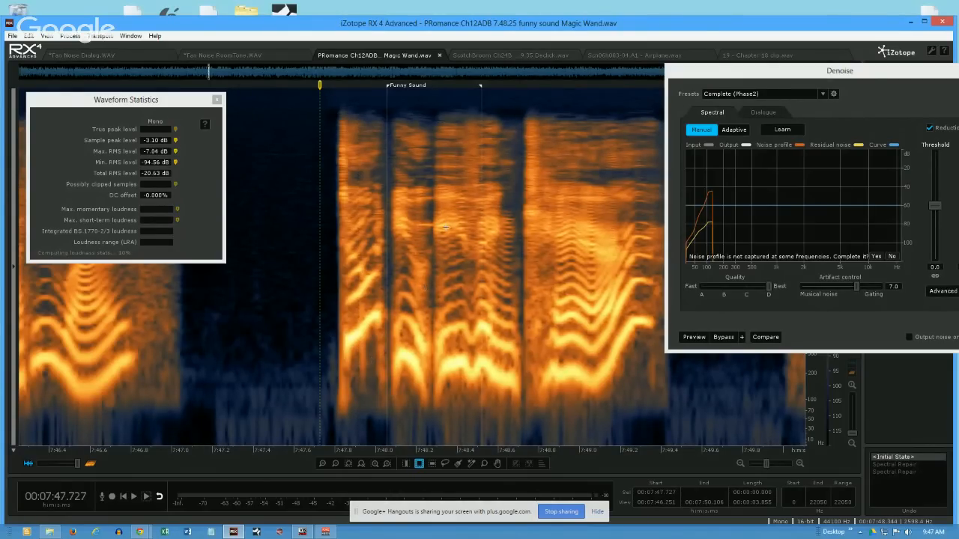
right_click(809, 397)
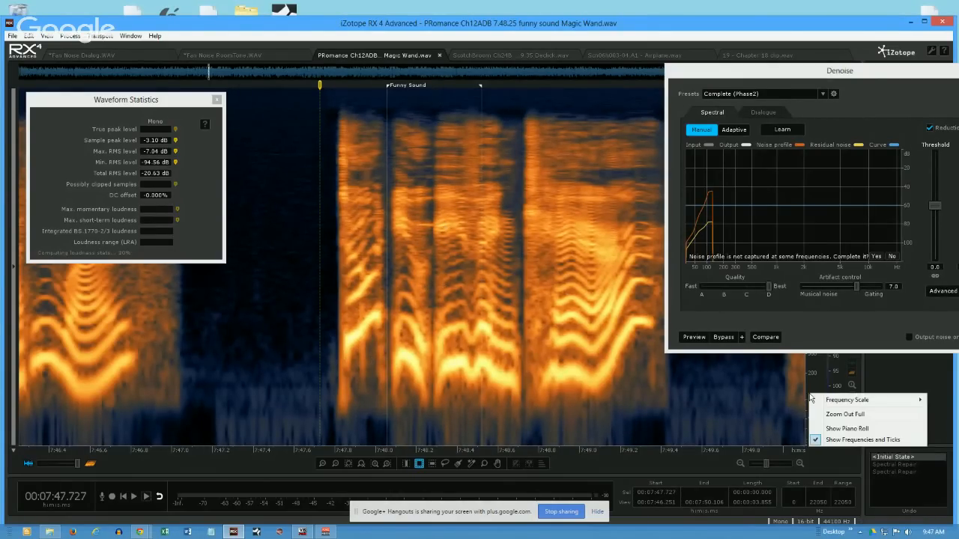
mouse_move(823, 401)
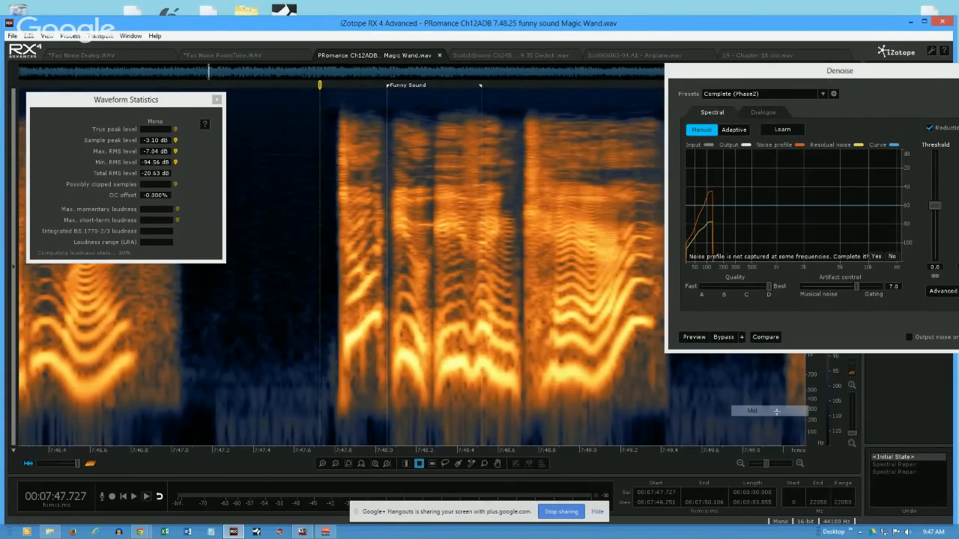
- Zoom in on the Funny Sound region and box-select its tonal streaks at about 2446–2904 Hz and 3850–4825 Hz in turn
left_click(780, 422)
left_click(409, 316)
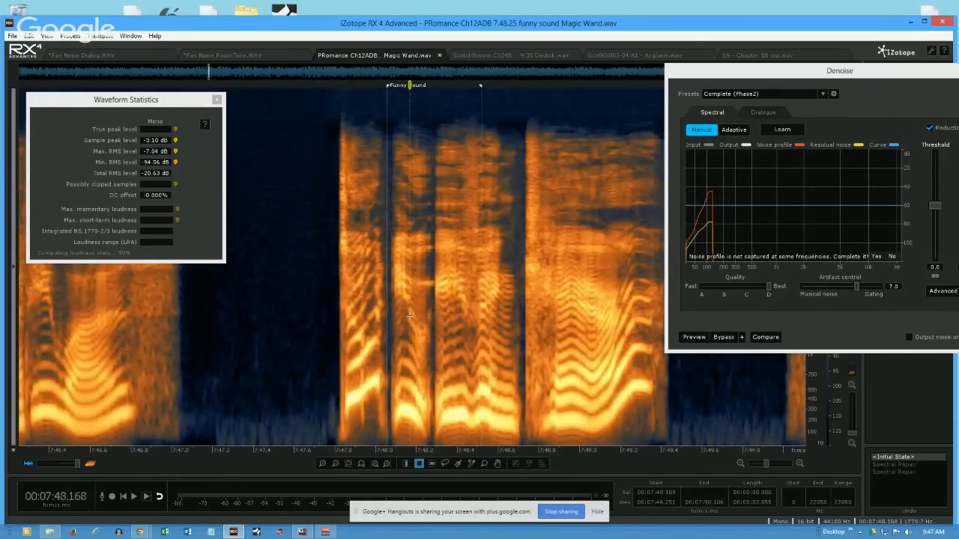
scroll(409, 316, "up", 2)
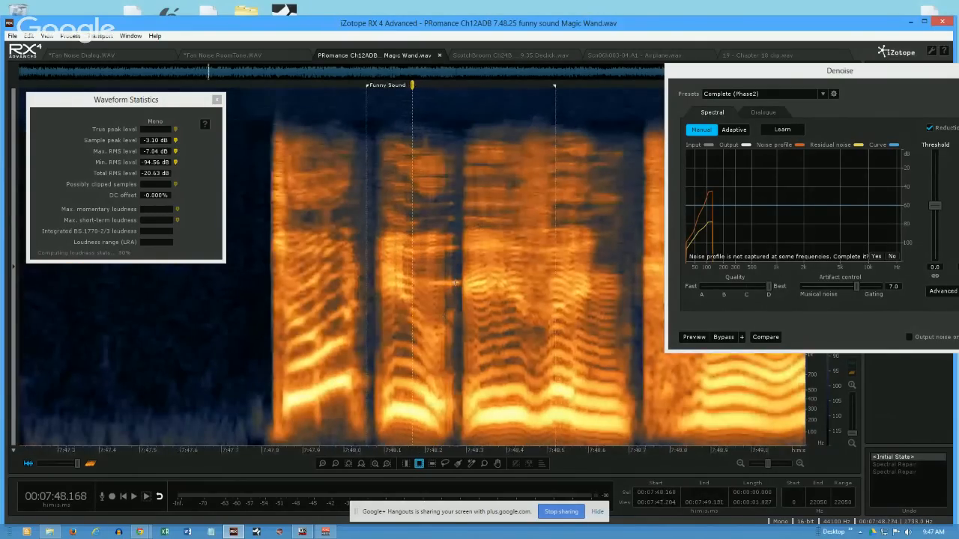
left_click_drag(422, 277, 464, 290)
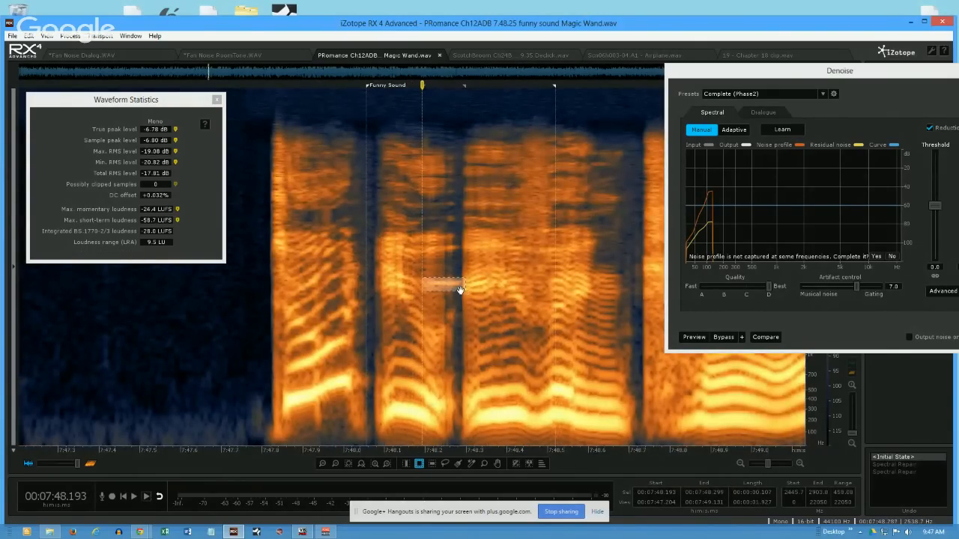
left_click_drag(426, 233, 467, 252)
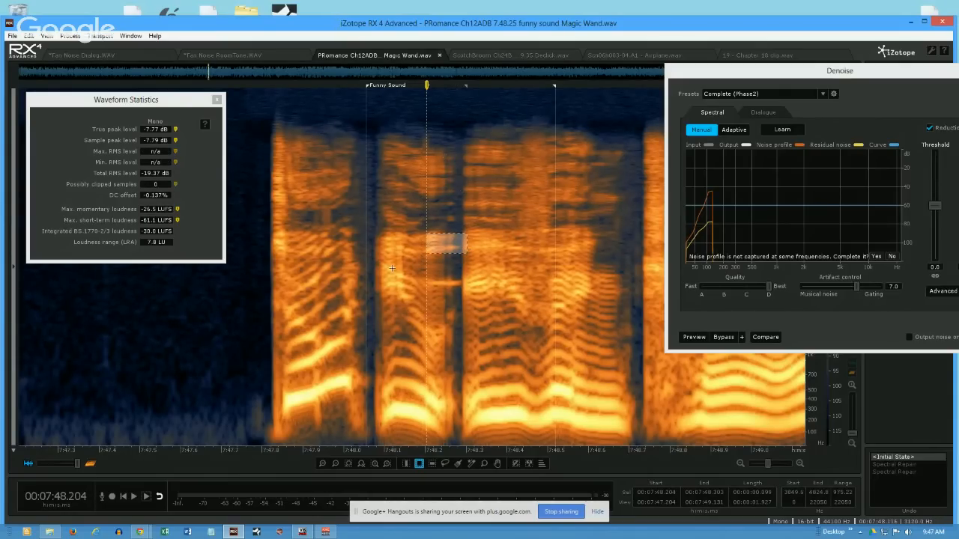
- Play the passage from about 7:47.8, just before the Funny Sound region, and close the Denoise window
left_click(335, 330)
left_click(269, 338)
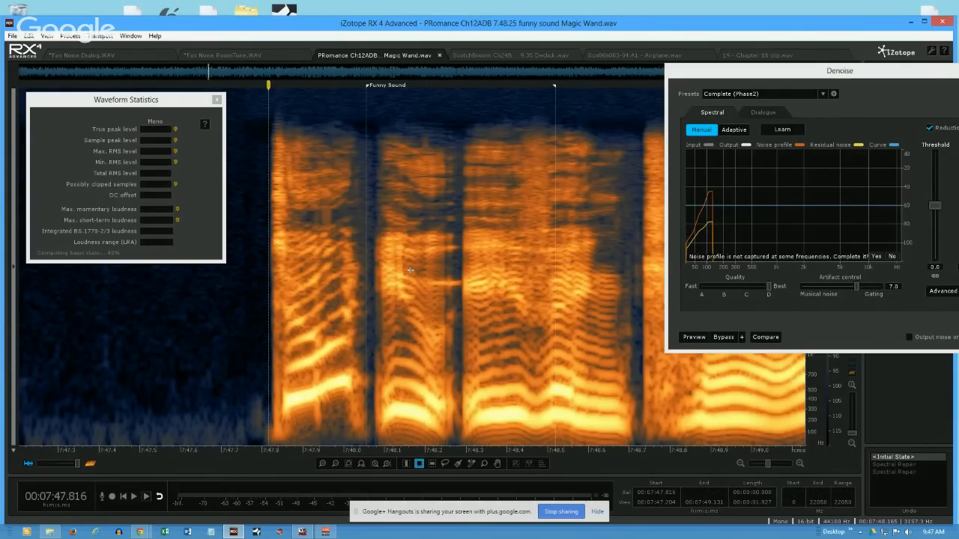
key("space")
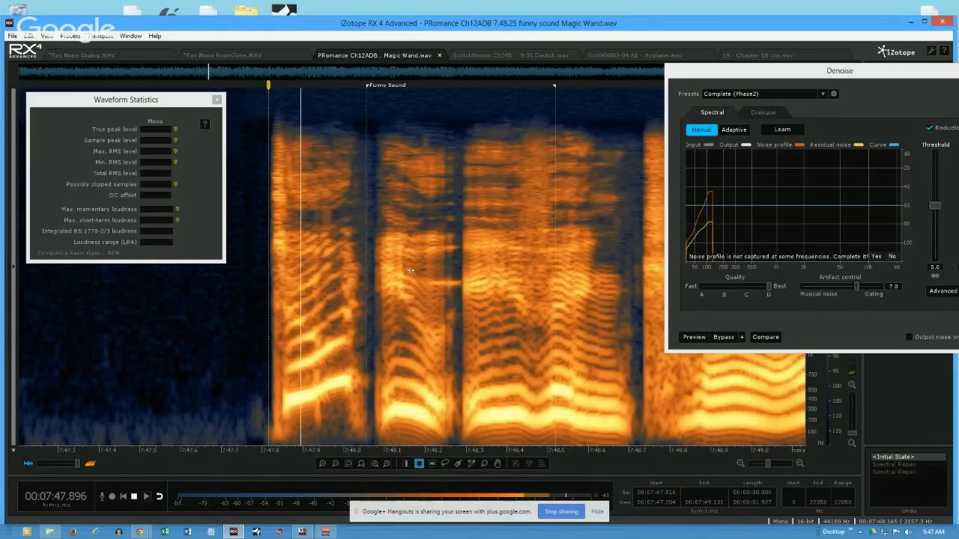
key("space")
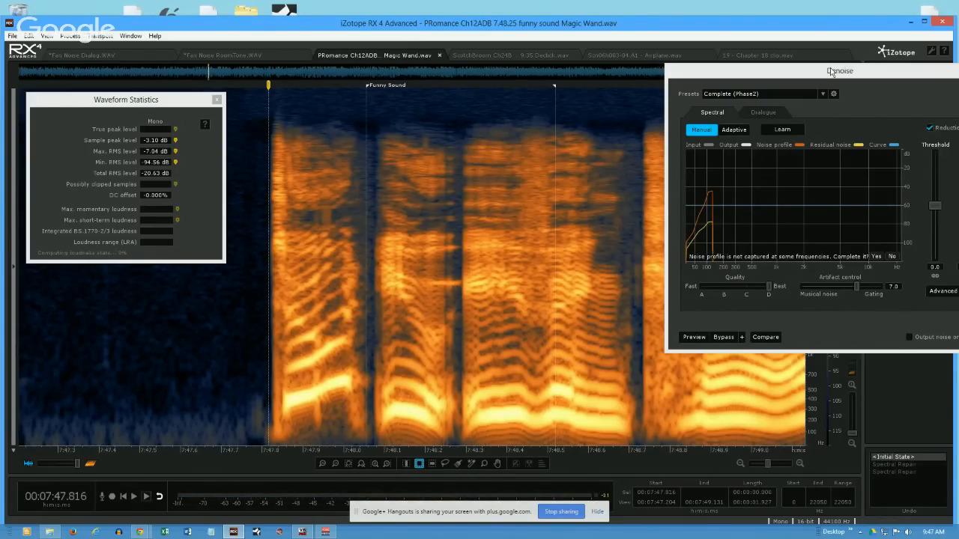
left_click_drag(830, 68, 711, 119)
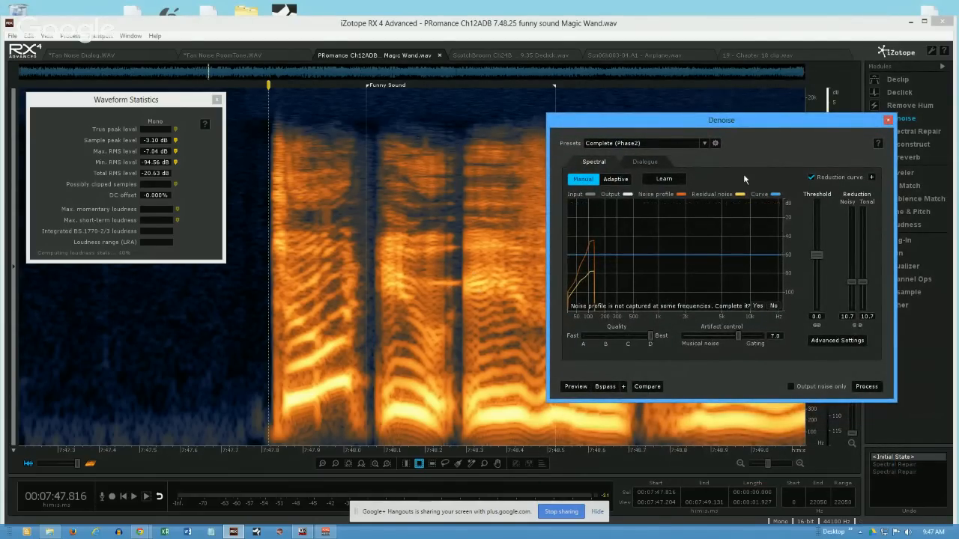
left_click(887, 120)
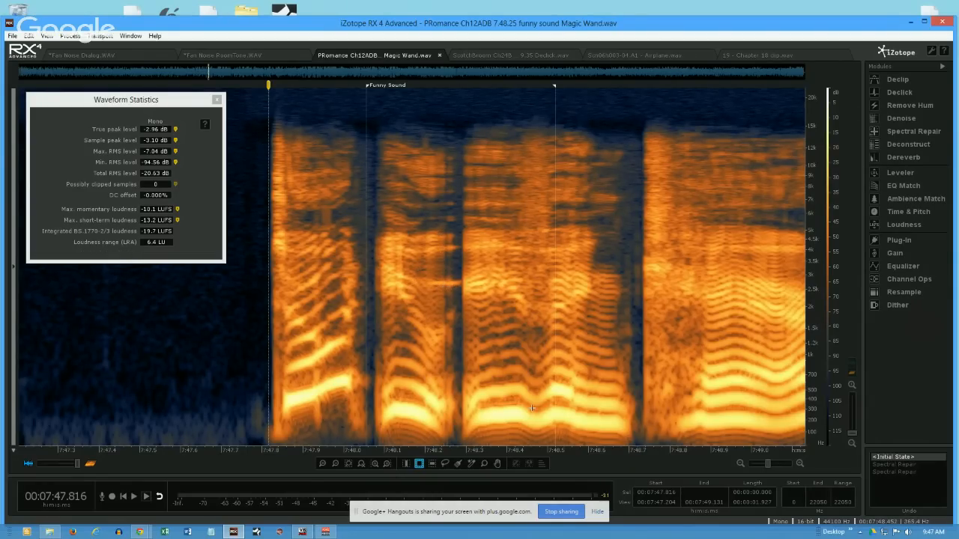
- Select the thin horizontal tone in the gap at about 7:48.25 with the Magic Wand and play only the selected frequencies
left_click(470, 463)
left_click(452, 284)
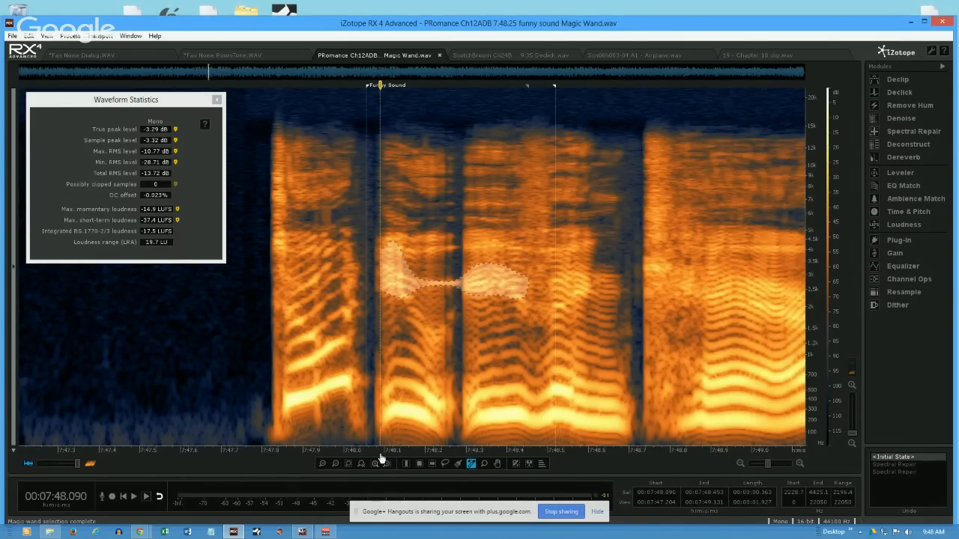
left_click(147, 497)
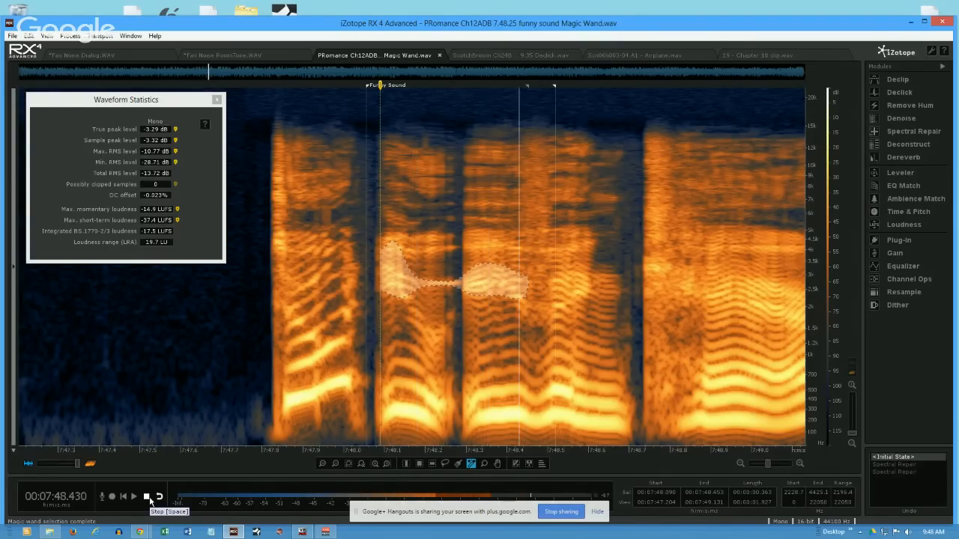
left_click(147, 497)
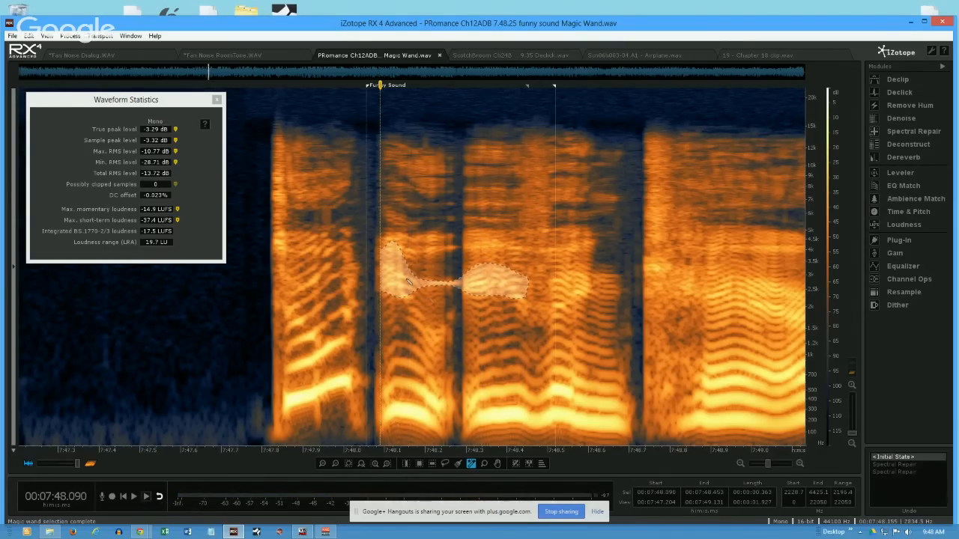
- Reselect the thin tone across about 7:48.084 to 7:48.648 with its second harmonic using the Magic Wand, and play it
left_click(454, 271)
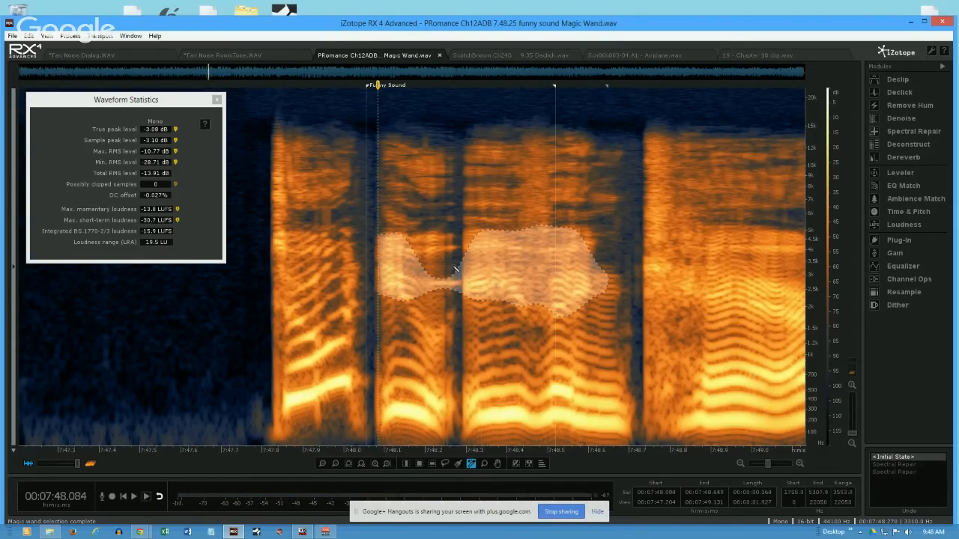
left_click(452, 282)
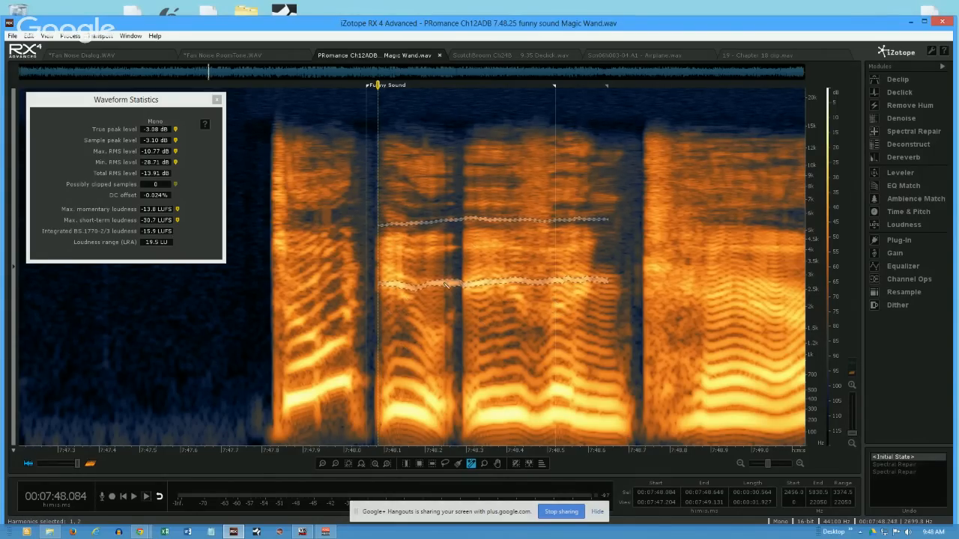
key("space")
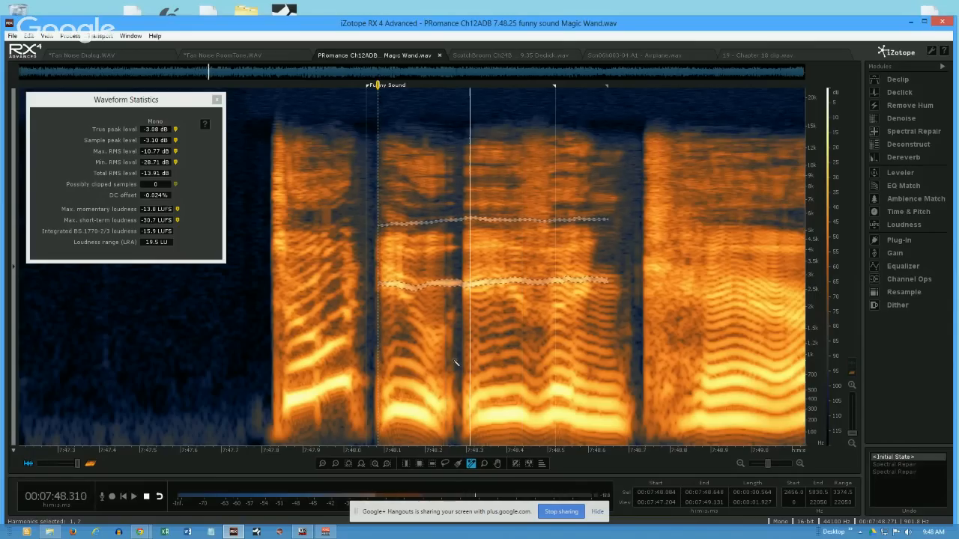
key("space")
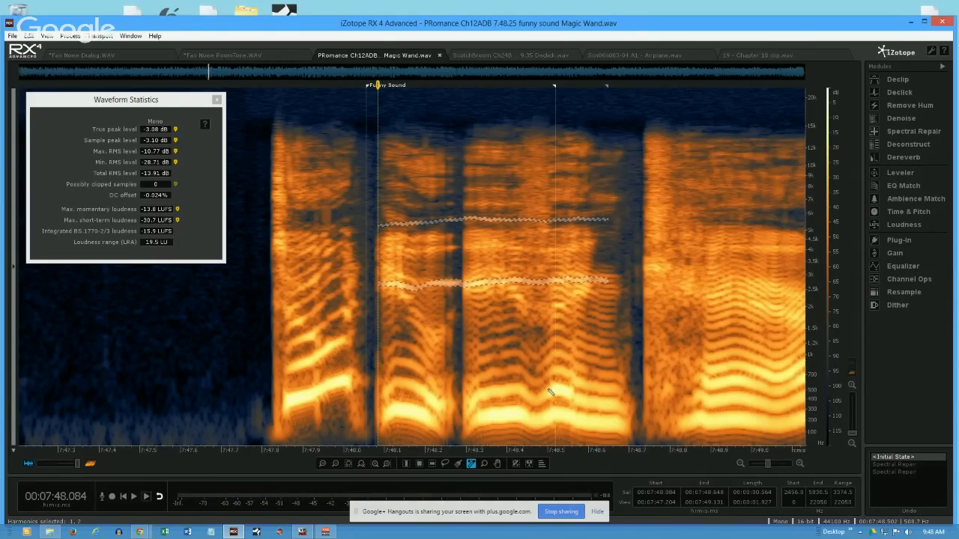
- Extend the tone selection to harmonics 1 through 8 while playing only the selected frequencies
left_click(541, 465)
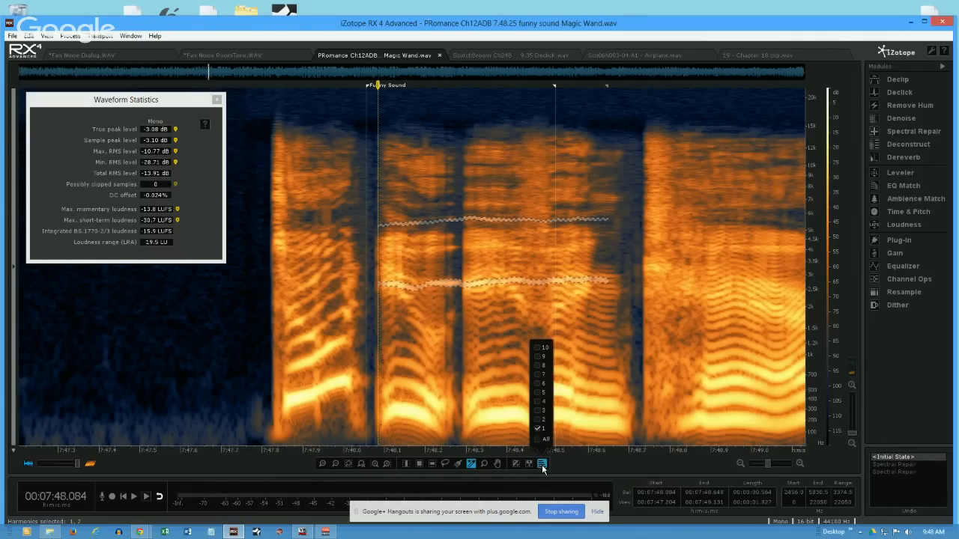
left_click(147, 497)
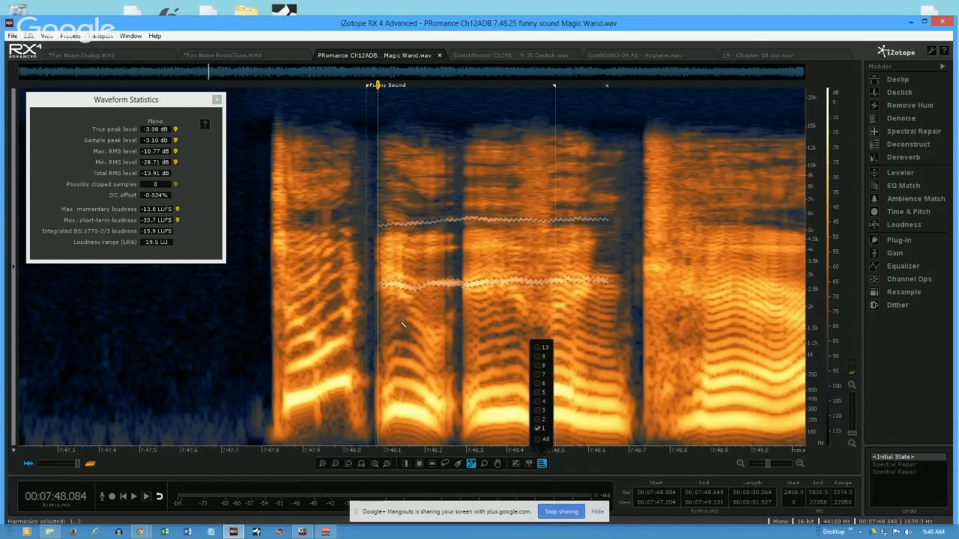
left_click(146, 495)
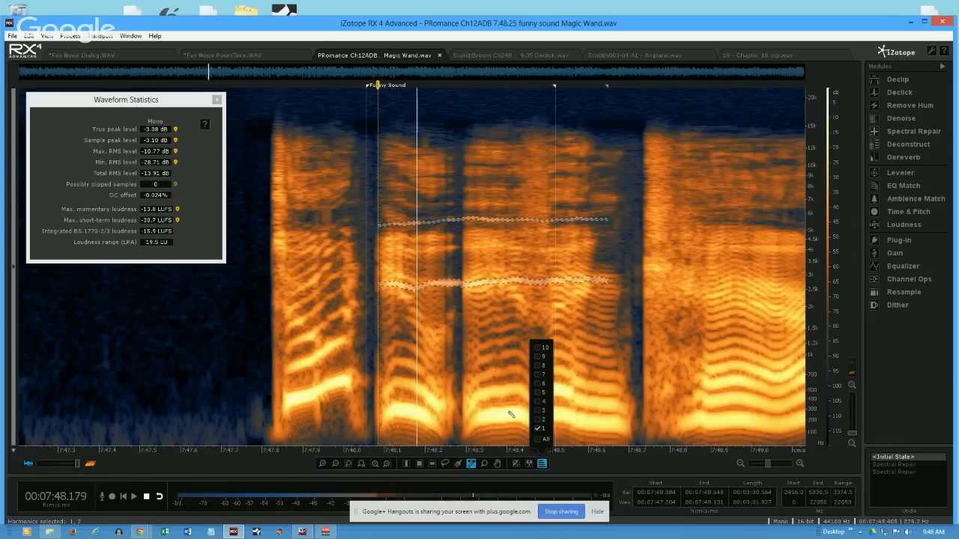
left_click(538, 421)
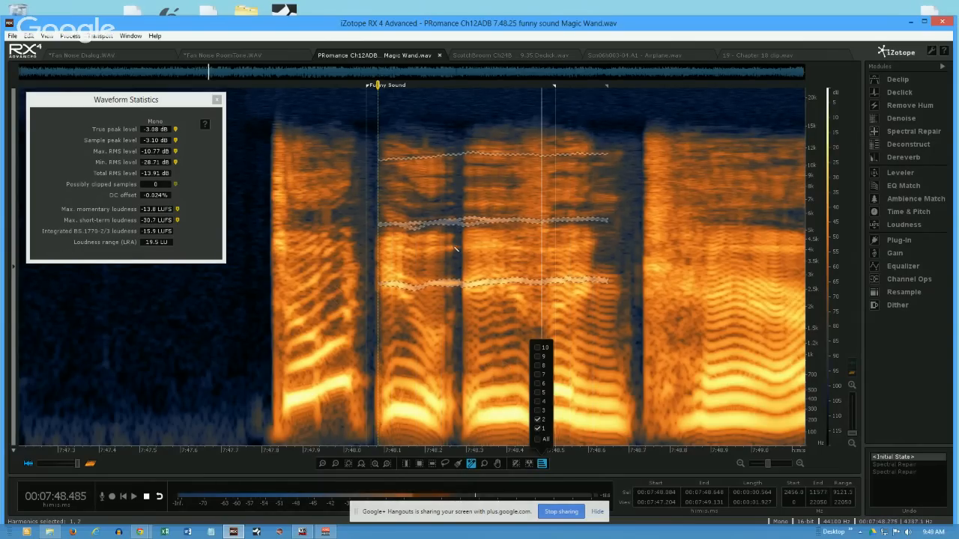
left_click(537, 411)
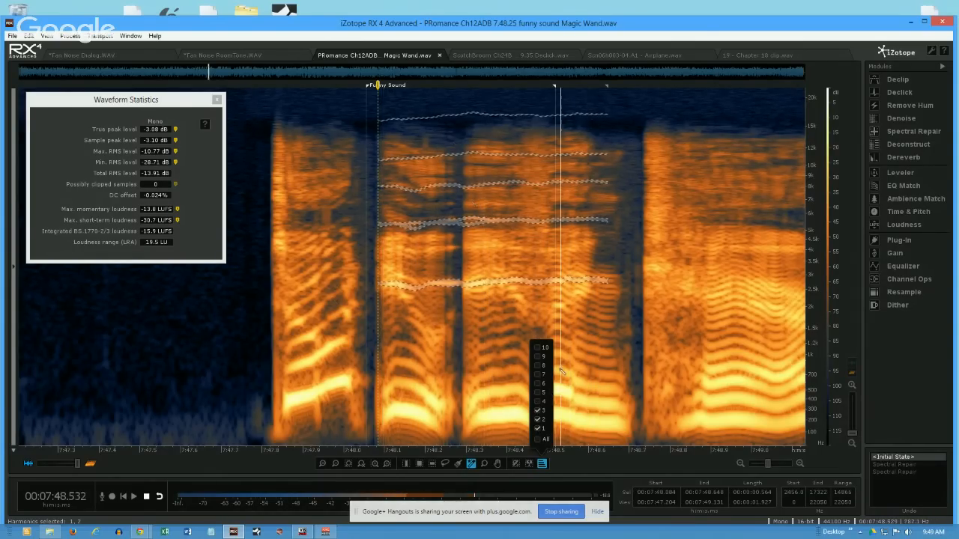
left_click(538, 401)
left_click(538, 392)
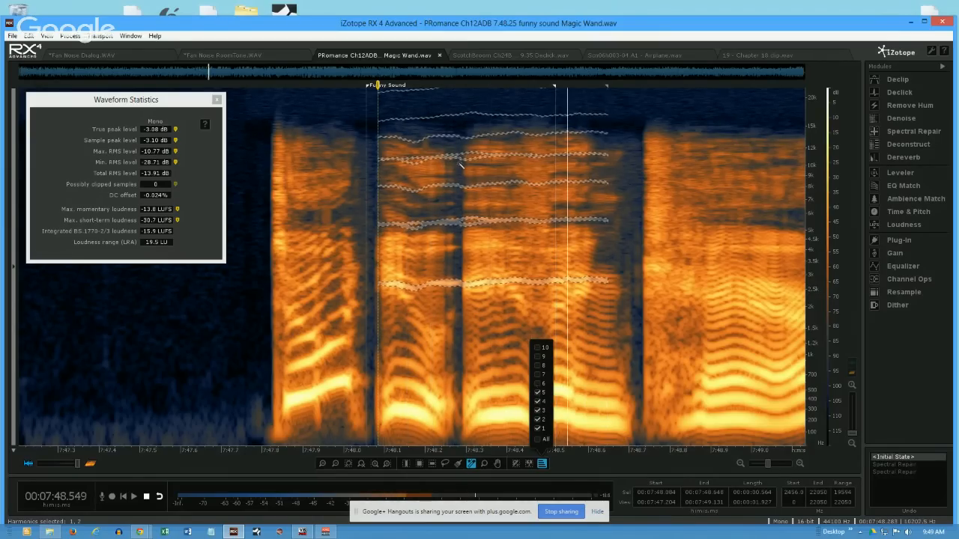
left_click(538, 384)
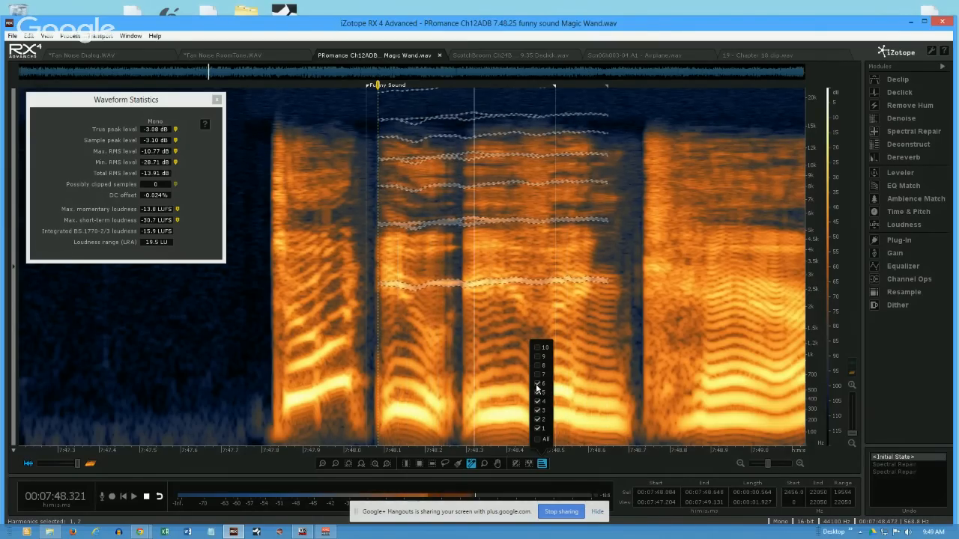
left_click(538, 374)
left_click(537, 365)
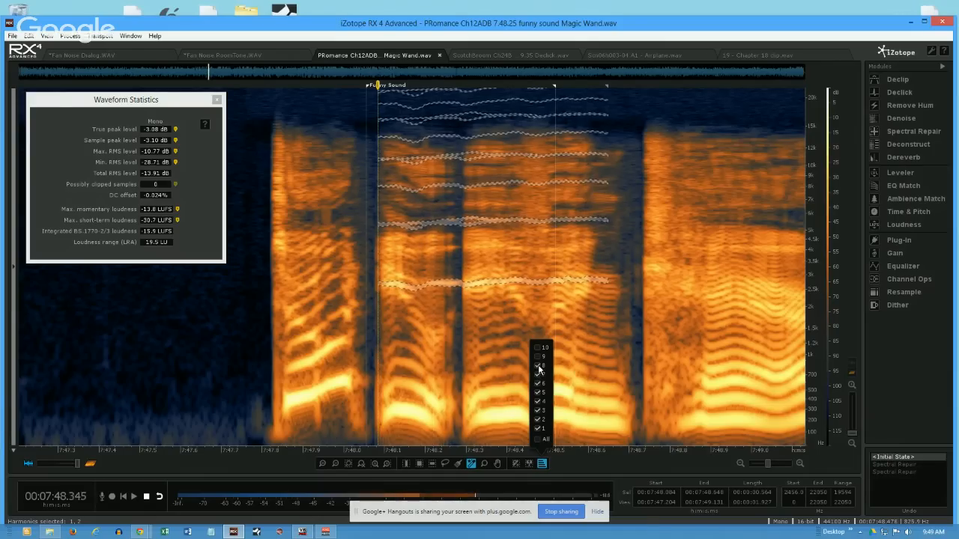
key("space")
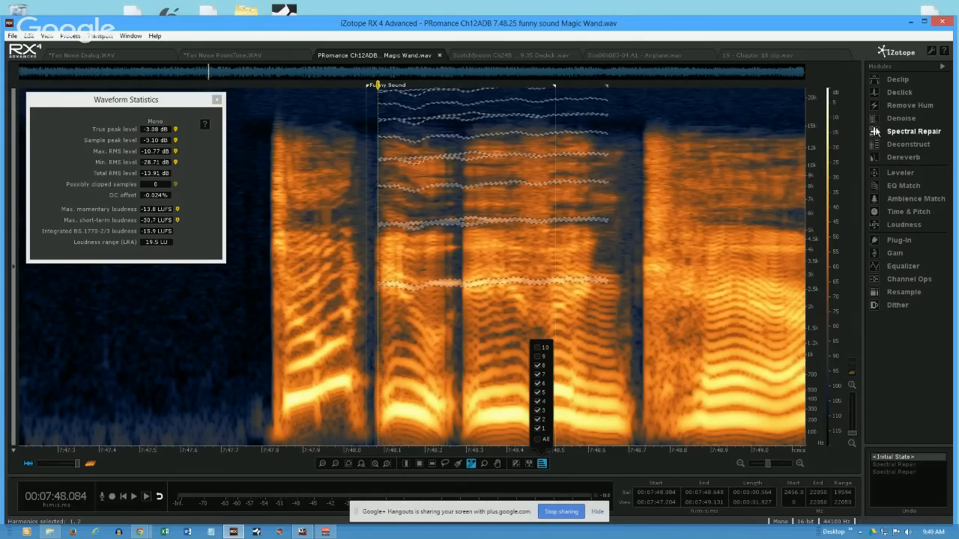
- Open Spectral Repair in Attenuate mode away from the selected harmonics and set its direction to Vertical
left_click(912, 131)
left_click_drag(204, 124, 249, 249)
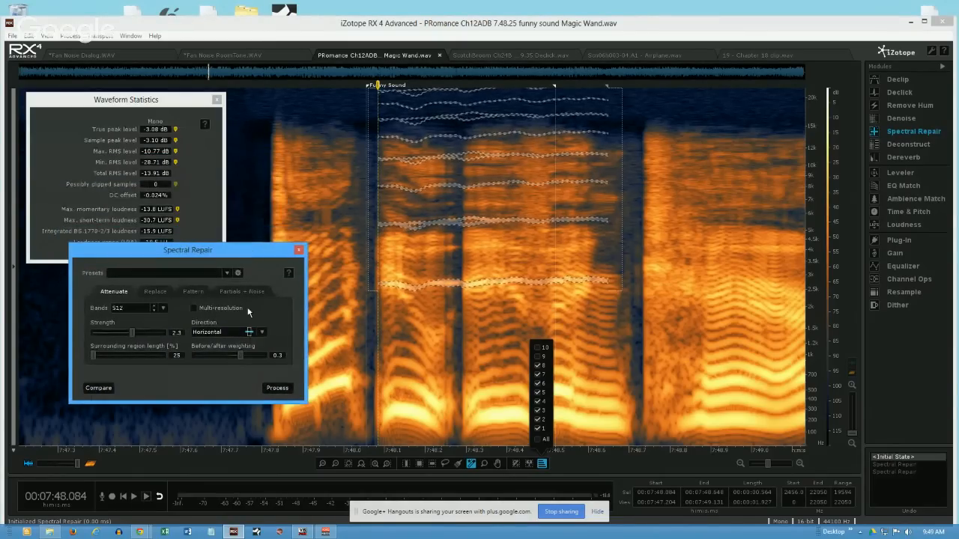
left_click(261, 333)
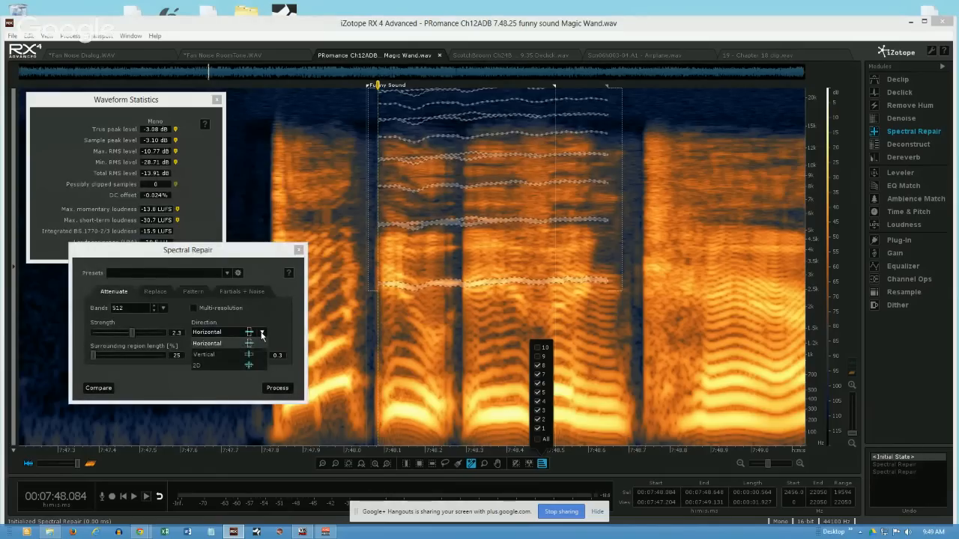
left_click(223, 344)
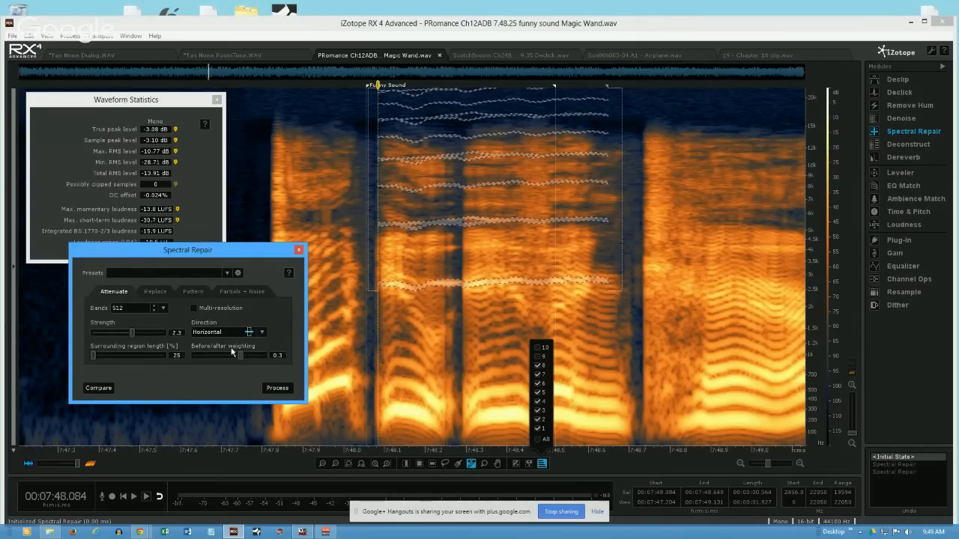
left_click(259, 334)
left_click(229, 356)
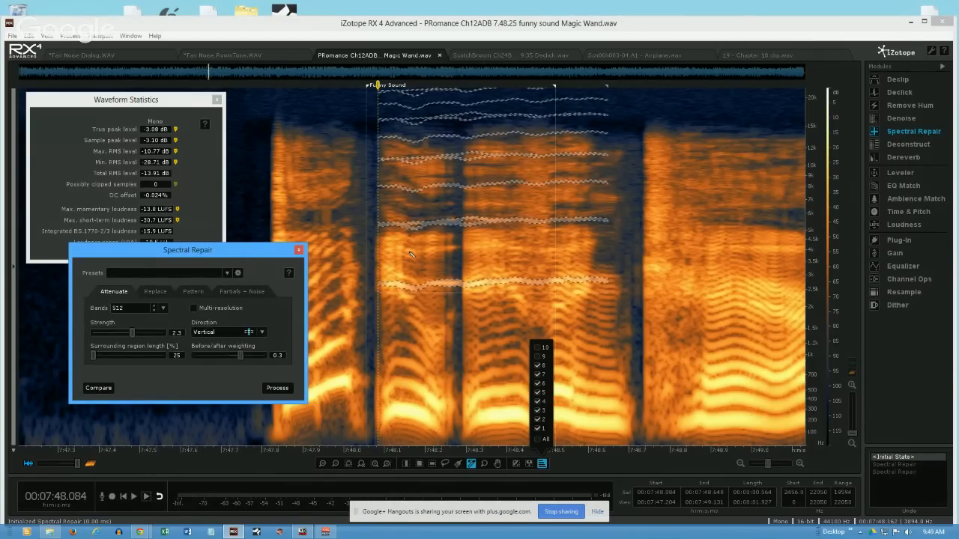
- Switch the Spectral Repair direction to 2D and back to Vertical to compare the surrounding regions used
left_click(265, 334)
left_click(255, 364)
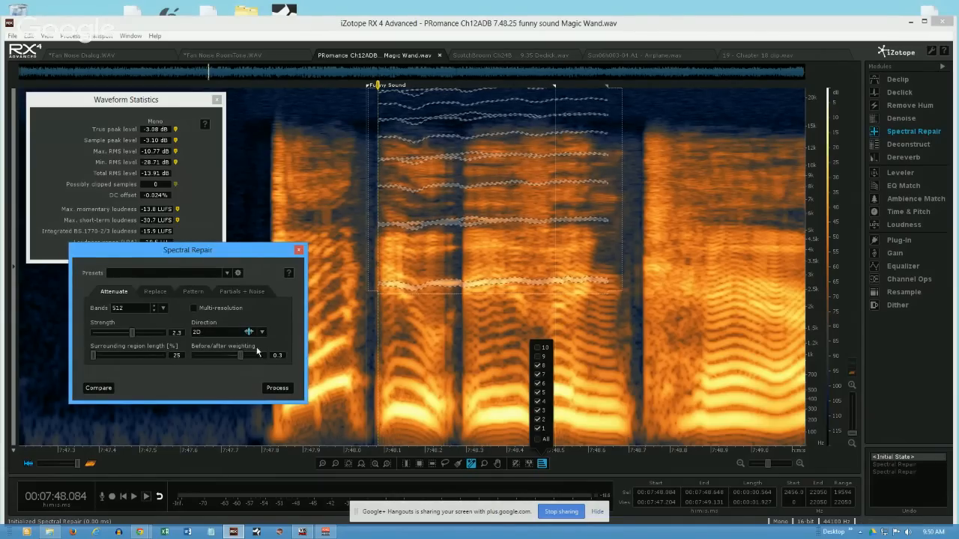
left_click(264, 331)
left_click(228, 354)
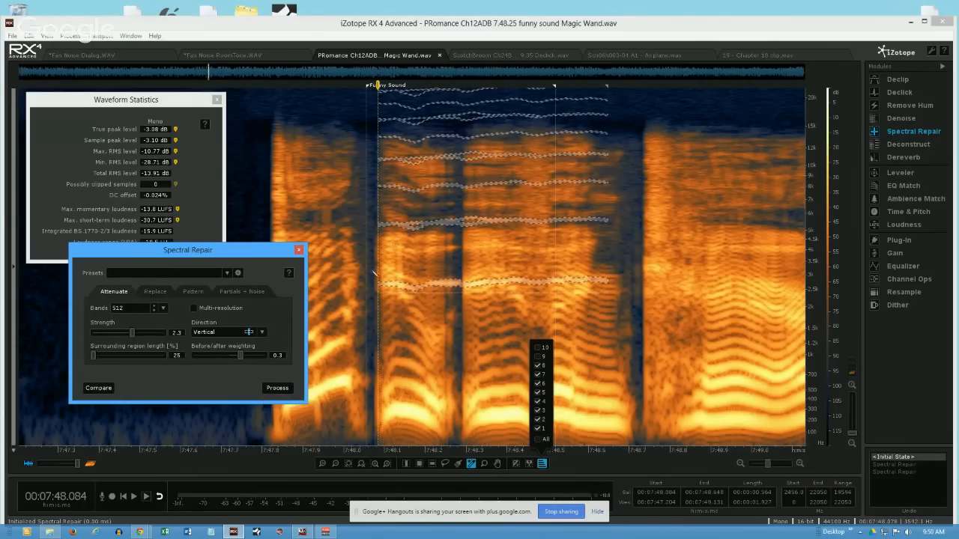
- Invert the frequencies of the harmonic selection and play the inverted selection
key("space")
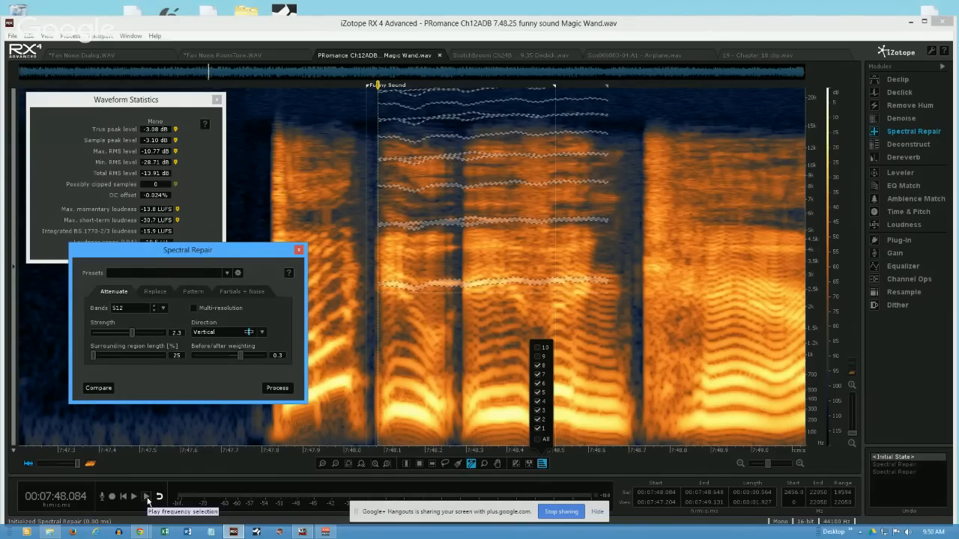
left_click(530, 466)
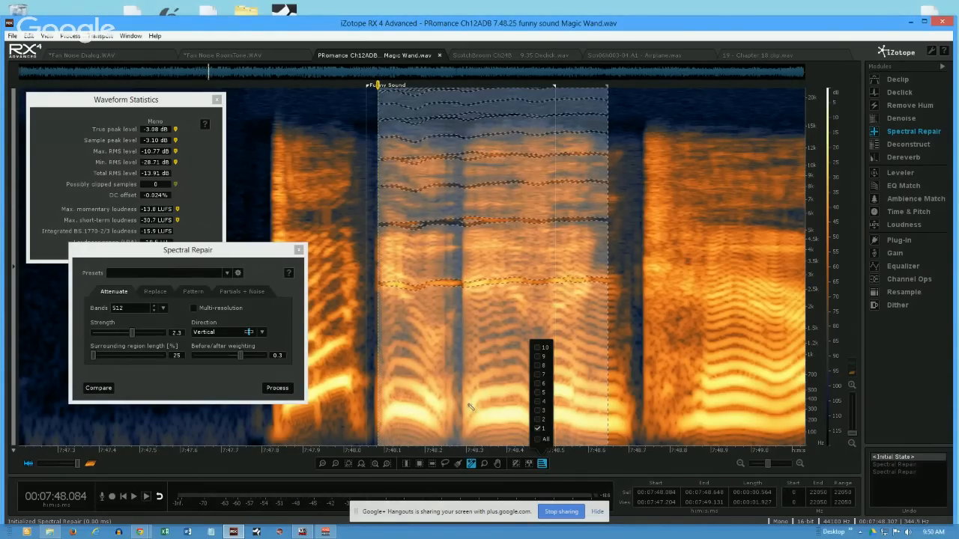
key("space")
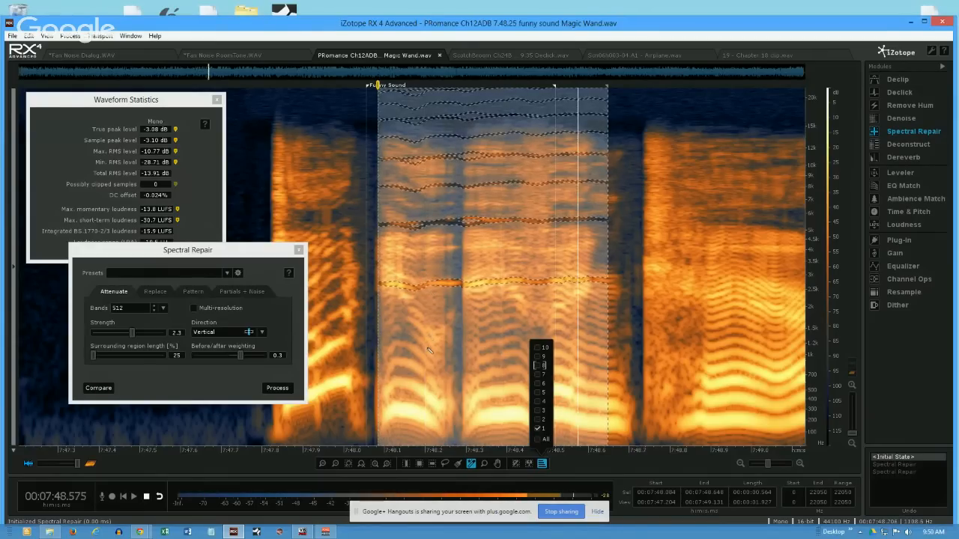
key("space")
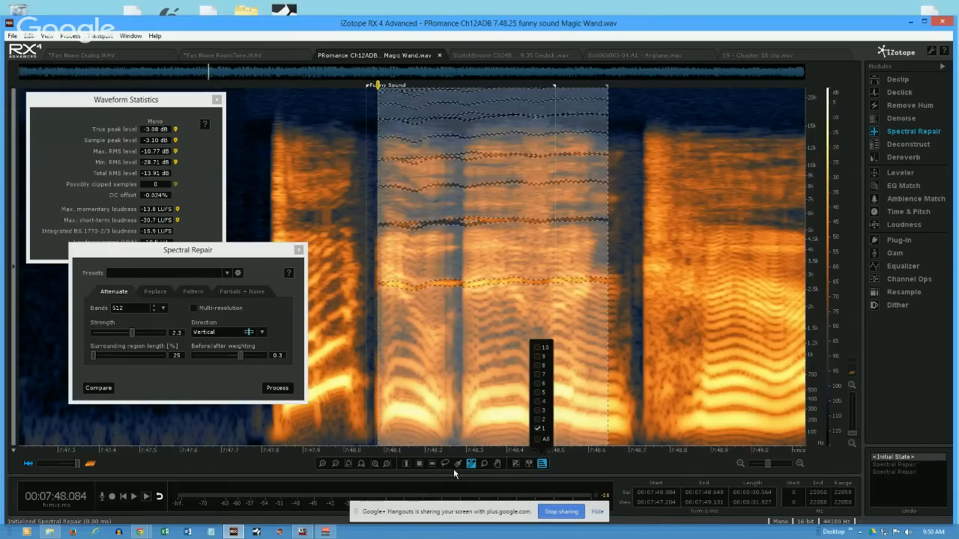
- Invert the selected frequencies back to the harmonic traces and attenuate them with Vertical Spectral Repair
left_click(529, 464)
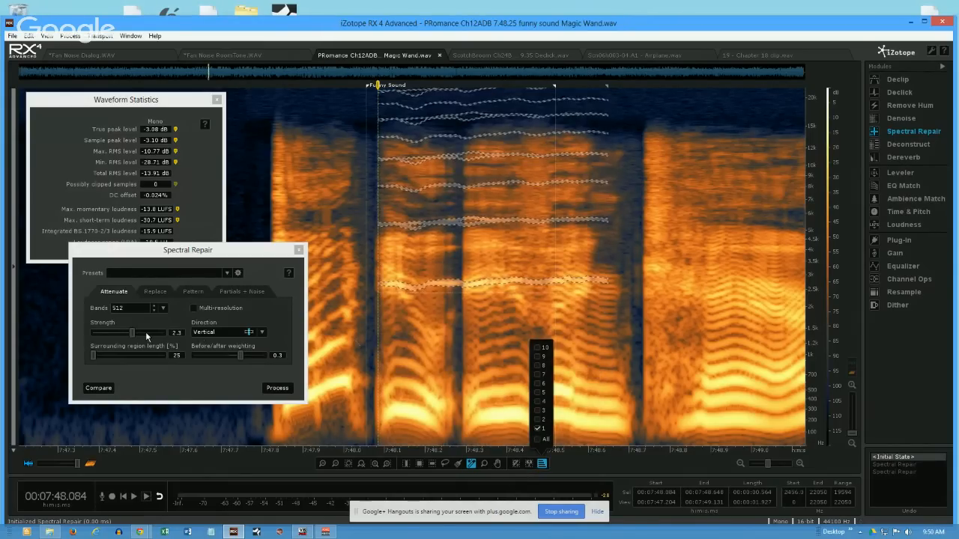
left_click(278, 387)
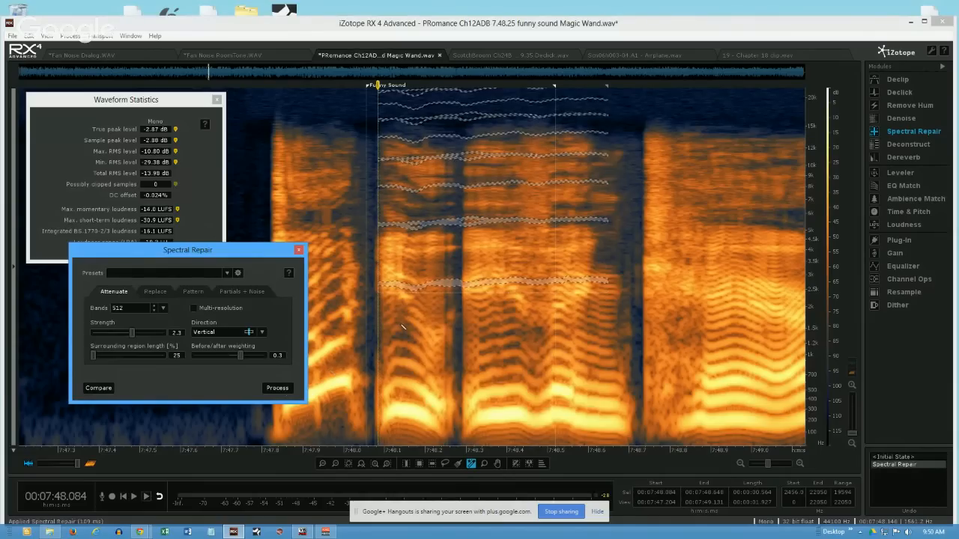
- Clear the selection with the Time/Frequency Selection tool and play the repaired passage from about 7:47.79
left_click(418, 463)
left_click(346, 365)
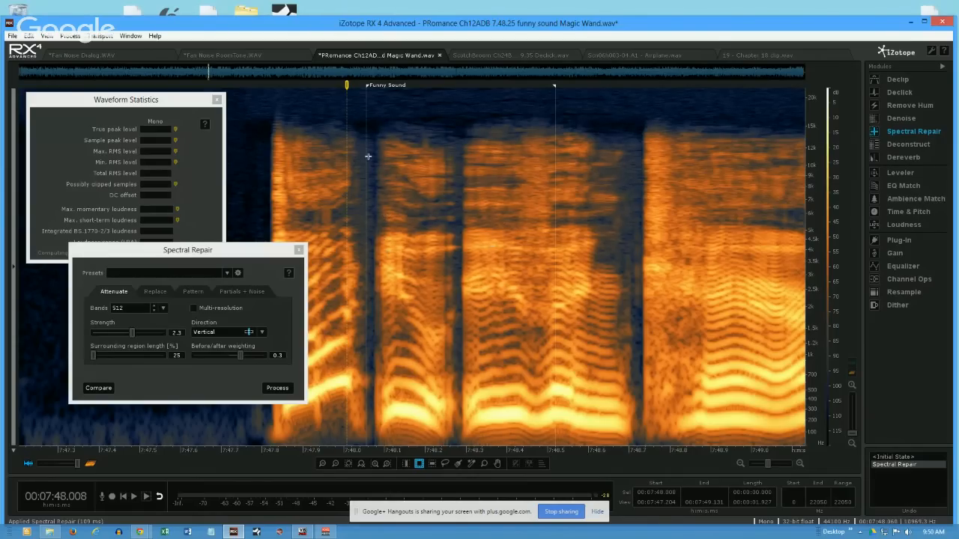
left_click(258, 444)
key("space")
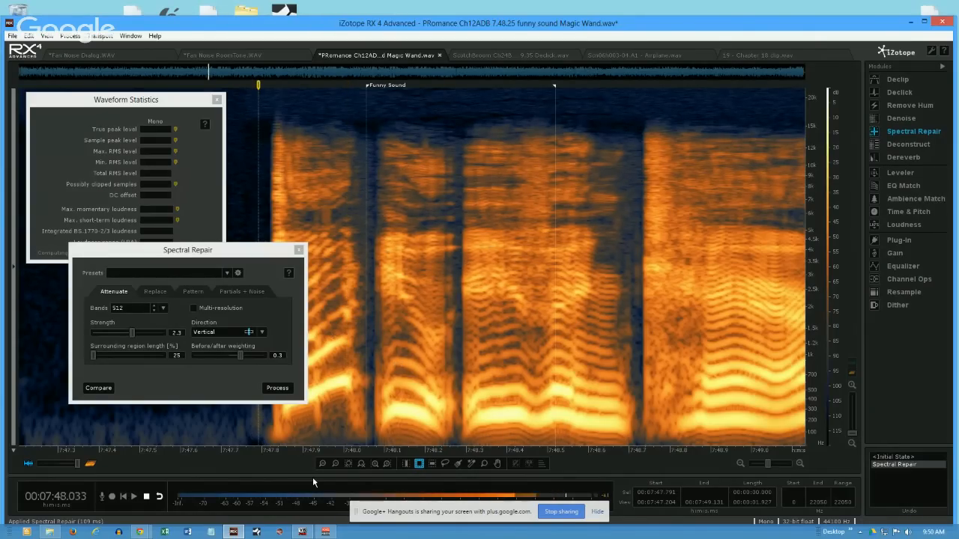
key("space")
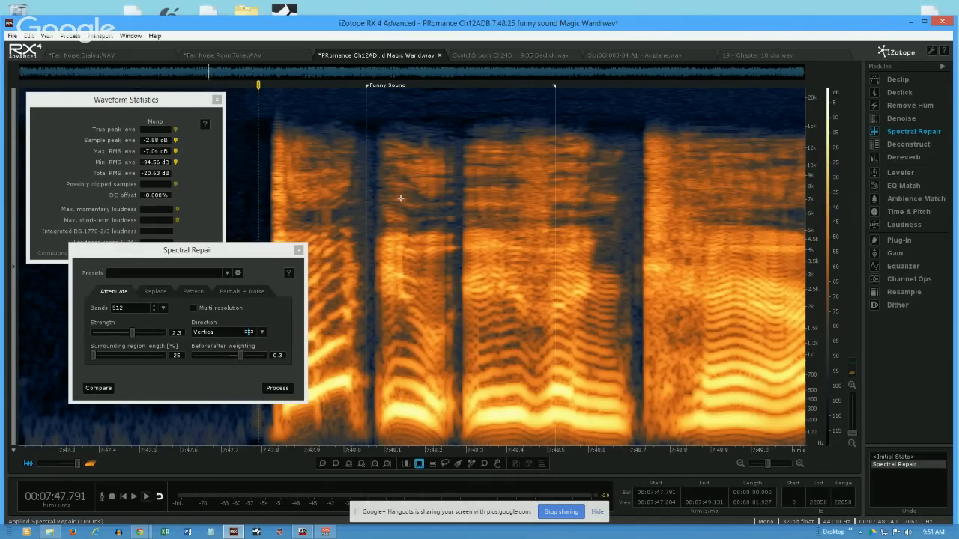
- Try to select the short tone near 4 kHz, just before 7:48.27, with the Magic Wand
left_click(444, 244)
scroll(444, 246, "up", 3)
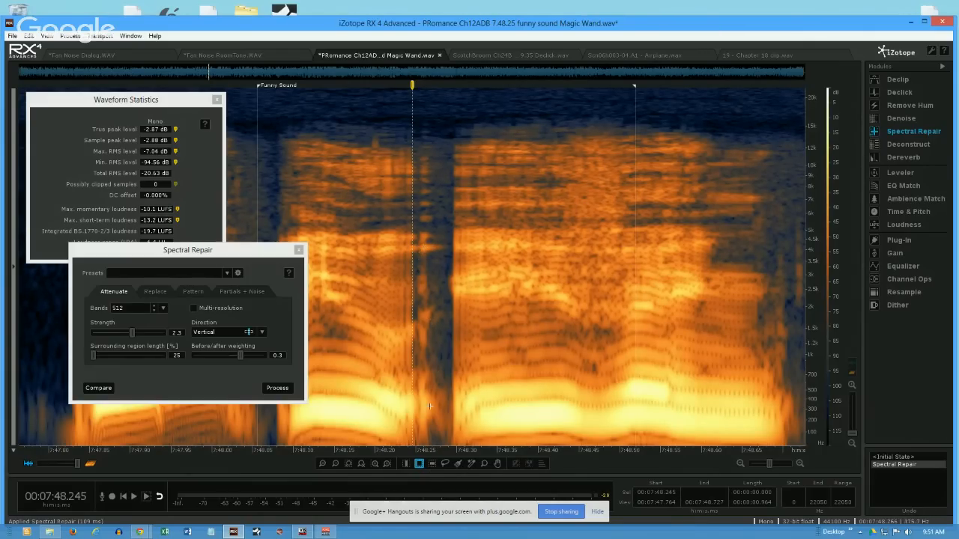
left_click(470, 462)
left_click(424, 250)
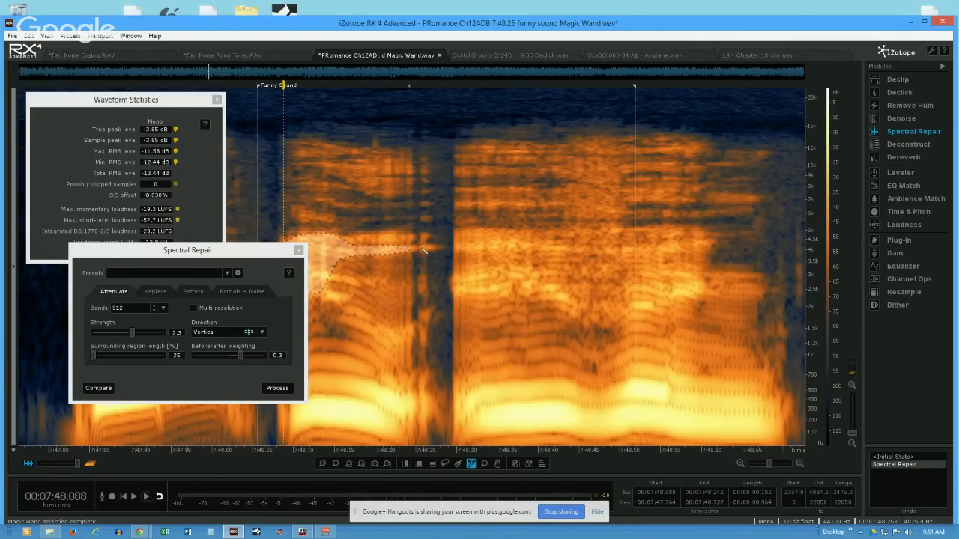
left_click(434, 248)
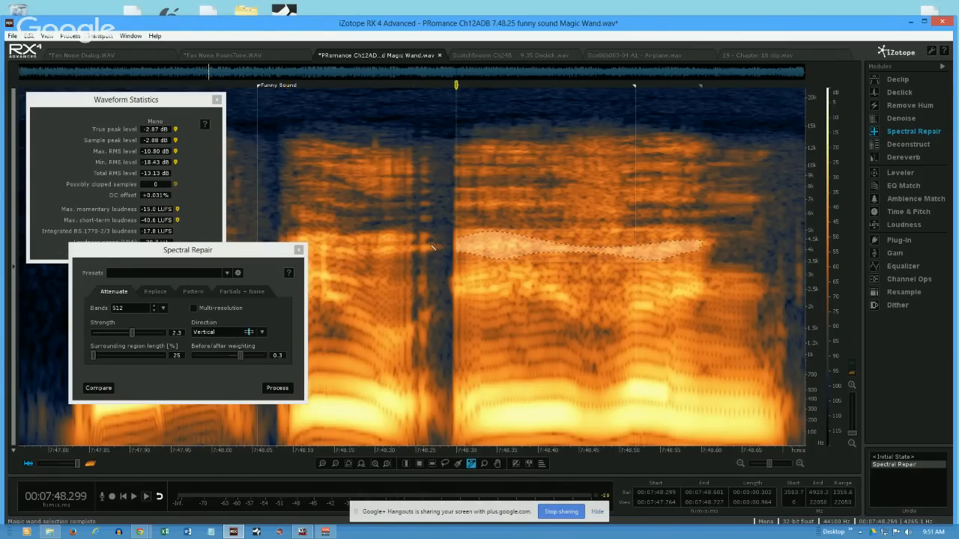
left_click(433, 252)
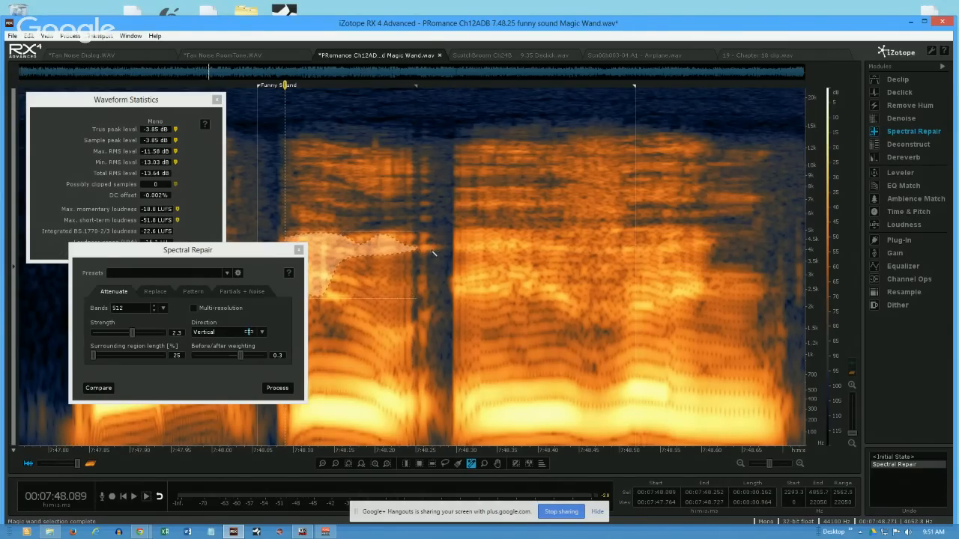
- Set the selection Brush size to 10 px and paint over the 4 kHz tone from about 7:48.237 to 7:48.286
left_click(458, 464)
left_click(458, 466)
left_click(484, 468)
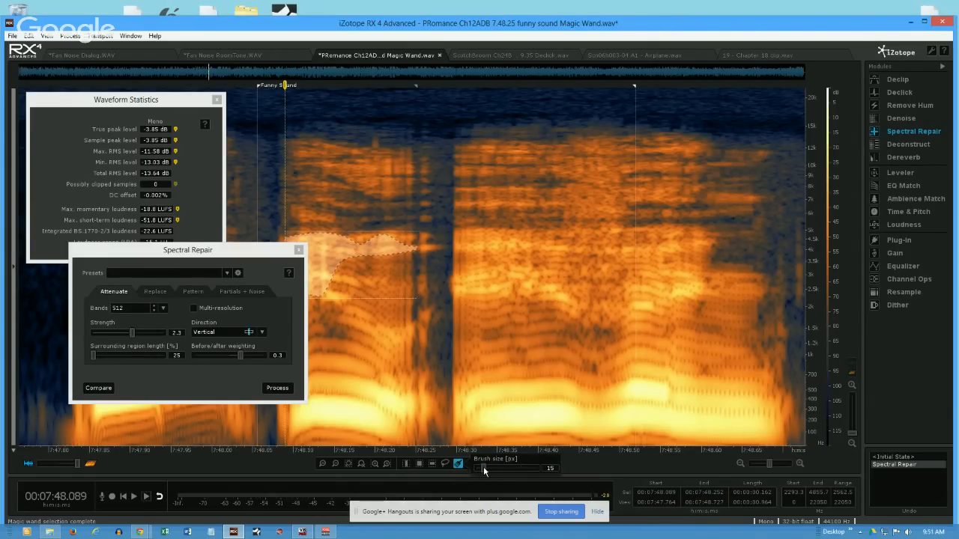
left_click_drag(479, 467, 482, 468)
left_click(433, 289)
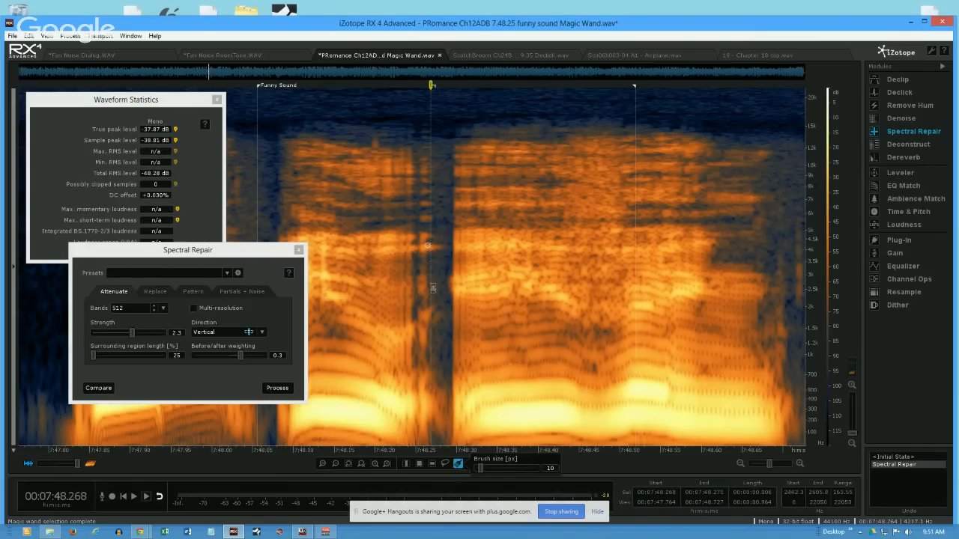
left_click(405, 248)
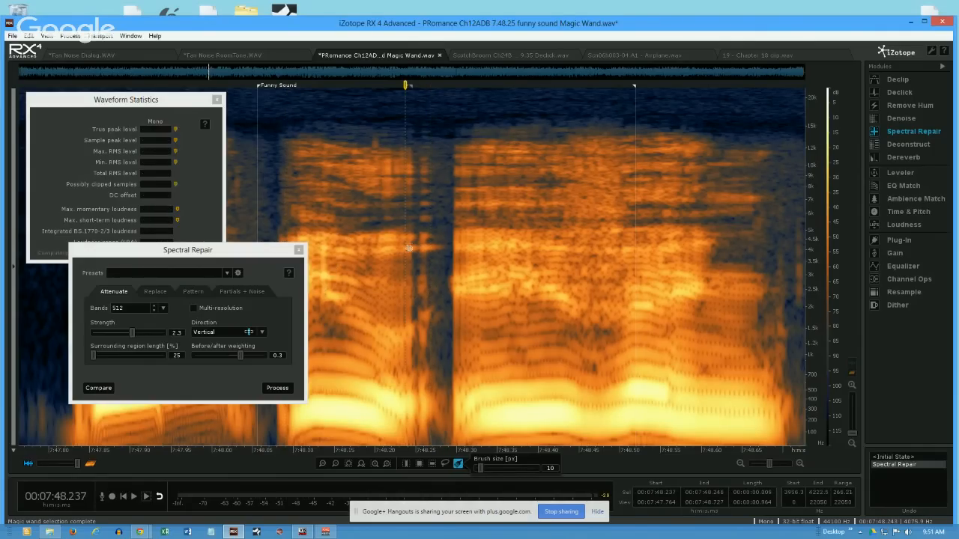
left_click_drag(409, 248, 442, 248)
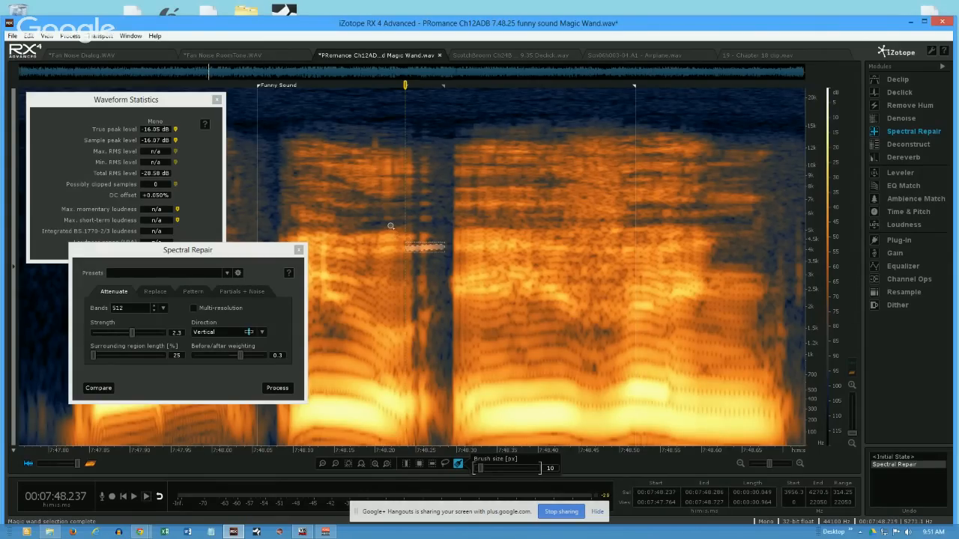
- Add Brush strokes over three higher frequency bands, up to about 14.8 kHz, to the painted selection
left_click(393, 227, "shift")
left_click(401, 165, "shift")
left_click(430, 131, "shift")
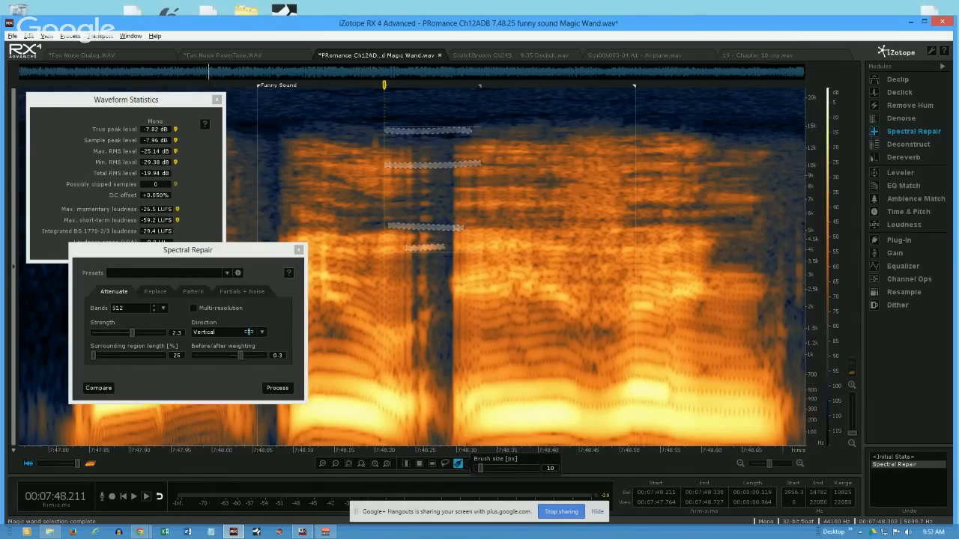
- Replace the selection with one Brush stroke along the 4 kHz tone from about 7:48.210 to 7:48.286, and play it
left_click(425, 267)
left_click(387, 249)
left_click_drag(436, 245, 443, 247)
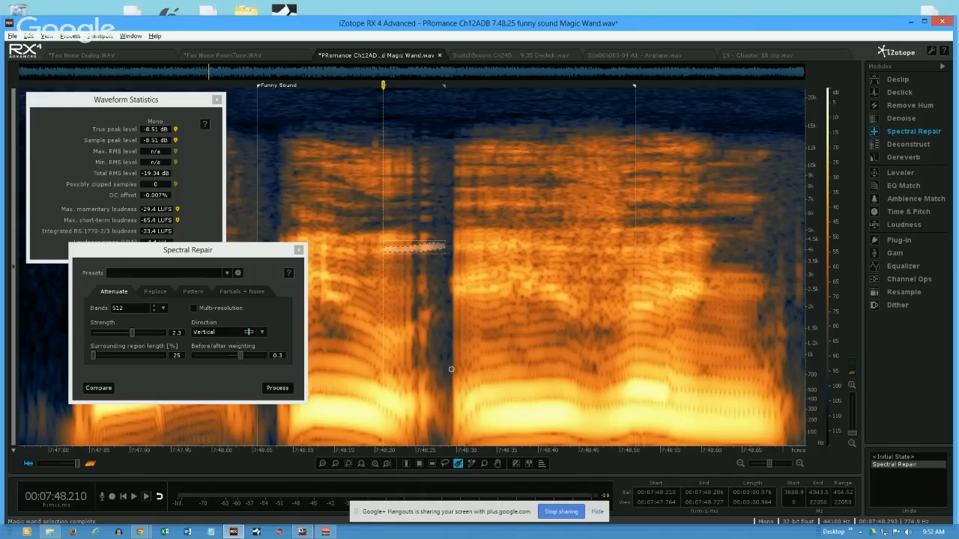
key("space")
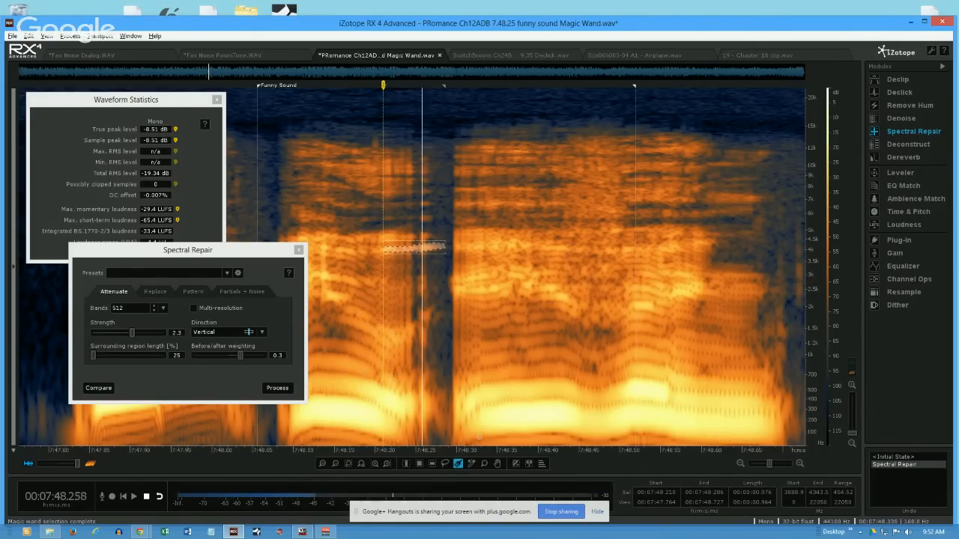
- Extend the painted tone selection to harmonics 2, 3 and 4 and attenuate it with Vertical Spectral Repair
left_click(541, 462)
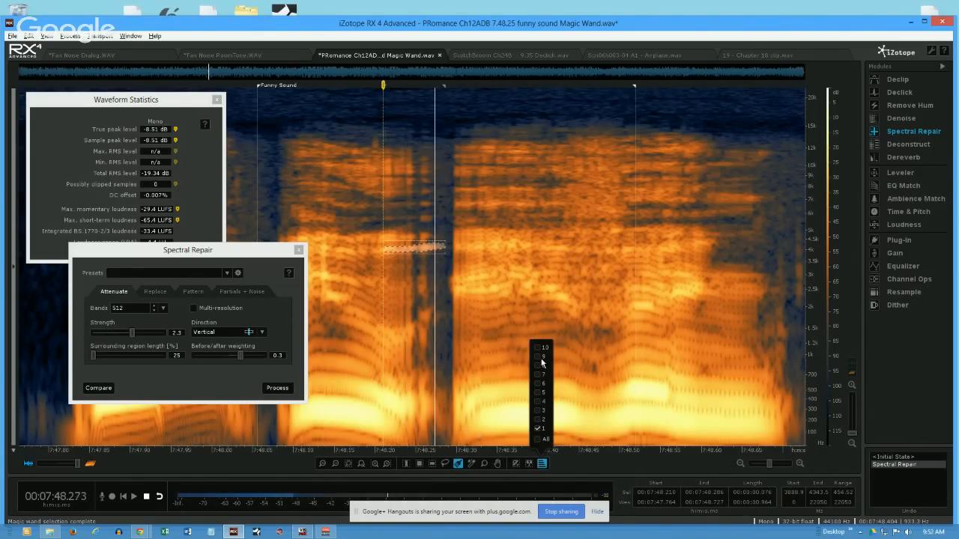
left_click(538, 420)
left_click(537, 409)
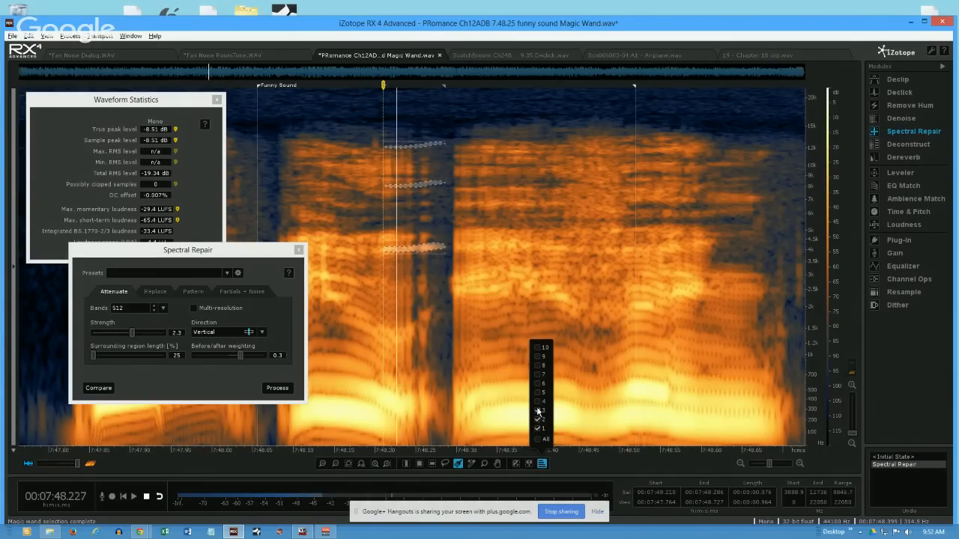
left_click(538, 401)
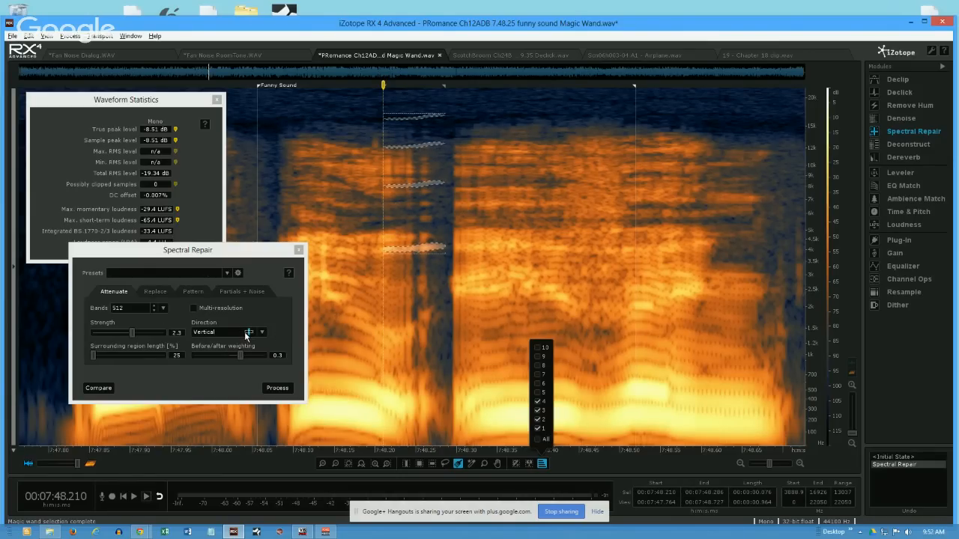
left_click(271, 389)
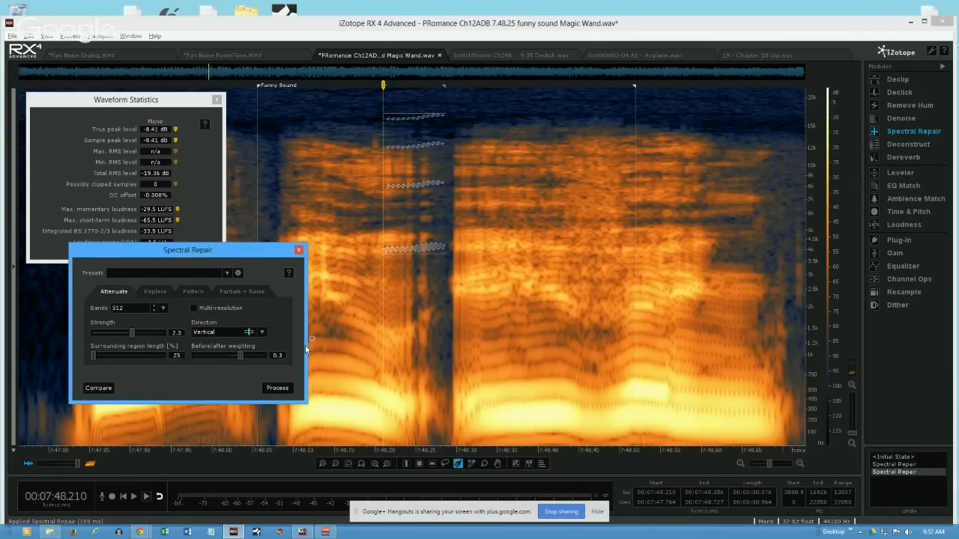
- Demonstrate freehand Brush selections across the gap, ending with strokes at about 5.4 to 5.8 kHz between 7:48.157 and 7:48.329
left_click(326, 162)
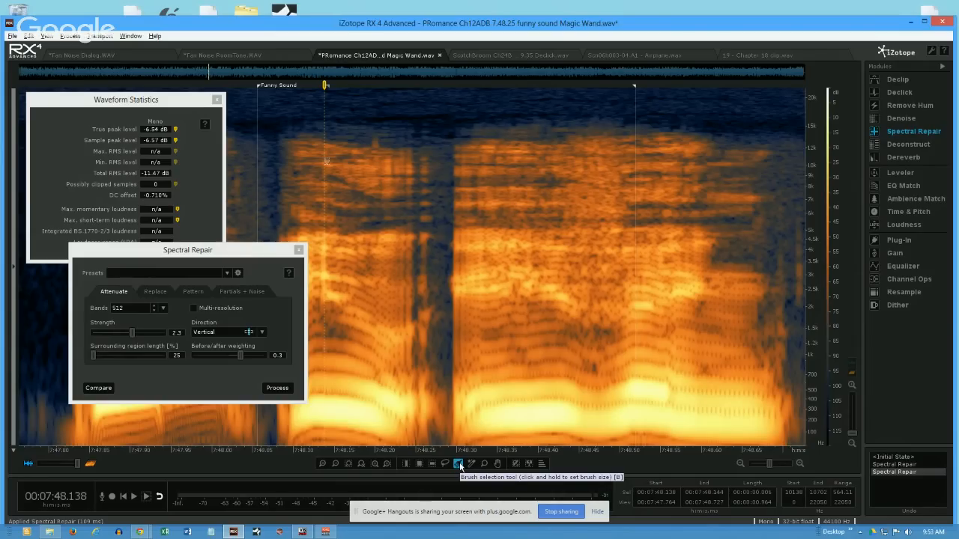
left_click_drag(369, 319, 491, 310)
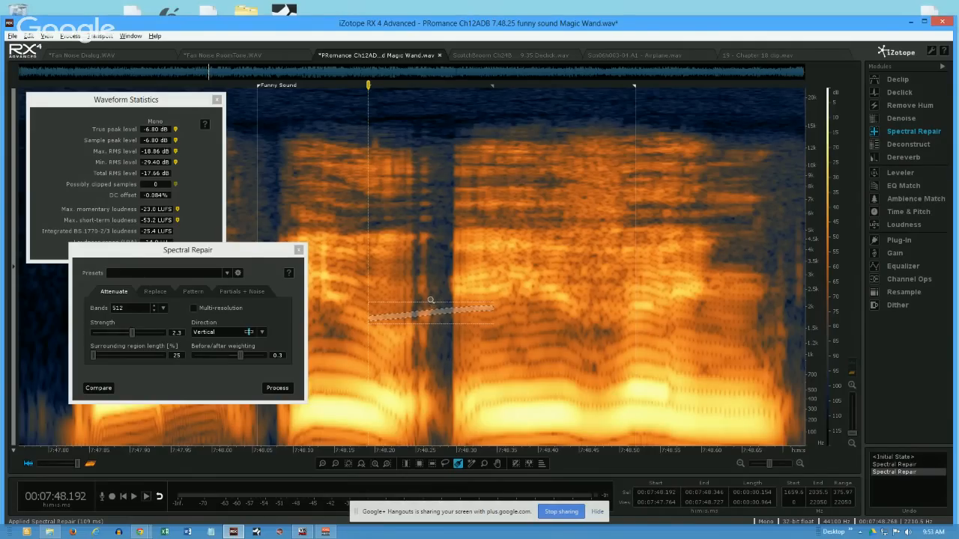
mouse_move(364, 238)
left_mouse_down()
mouse_move(468, 253)
mouse_move(470, 265)
left_mouse_up()
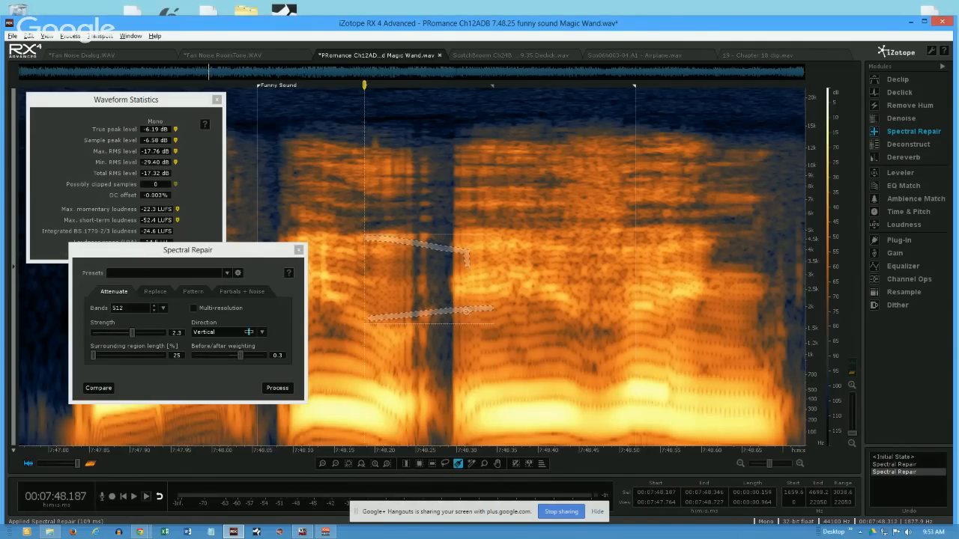
mouse_move(491, 312)
left_mouse_down()
mouse_move(517, 313)
mouse_move(479, 309)
mouse_move(474, 280)
mouse_move(389, 277)
mouse_move(371, 298)
mouse_move(378, 330)
left_mouse_up()
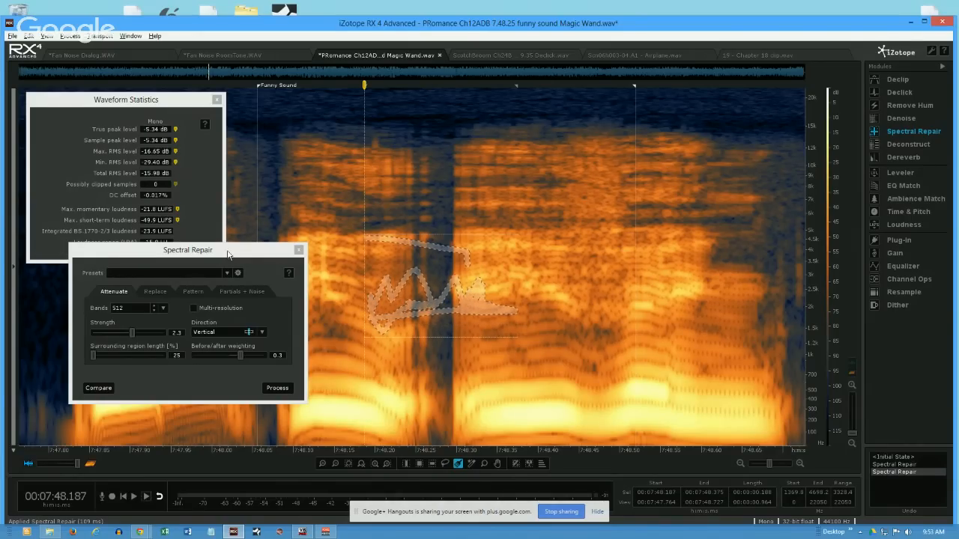
left_click(427, 177)
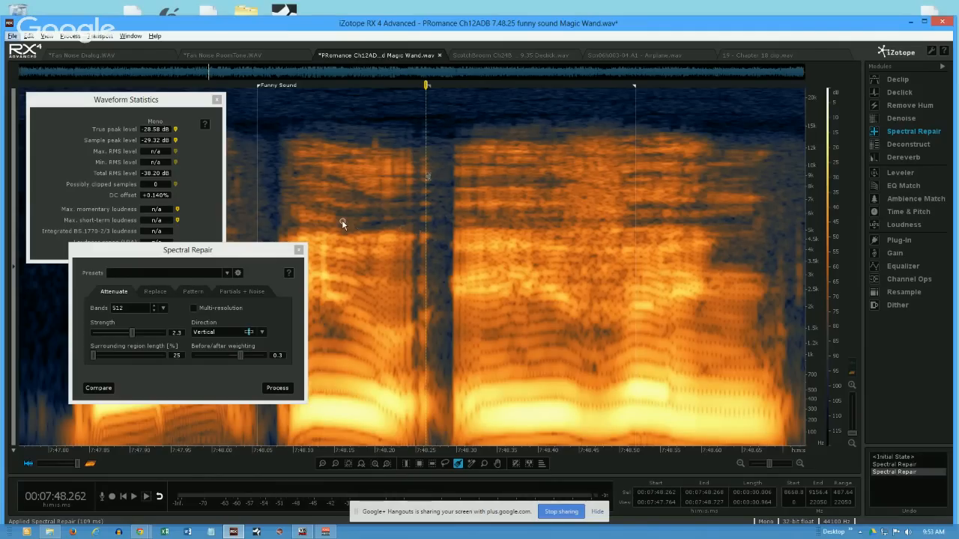
left_click_drag(341, 219, 478, 222)
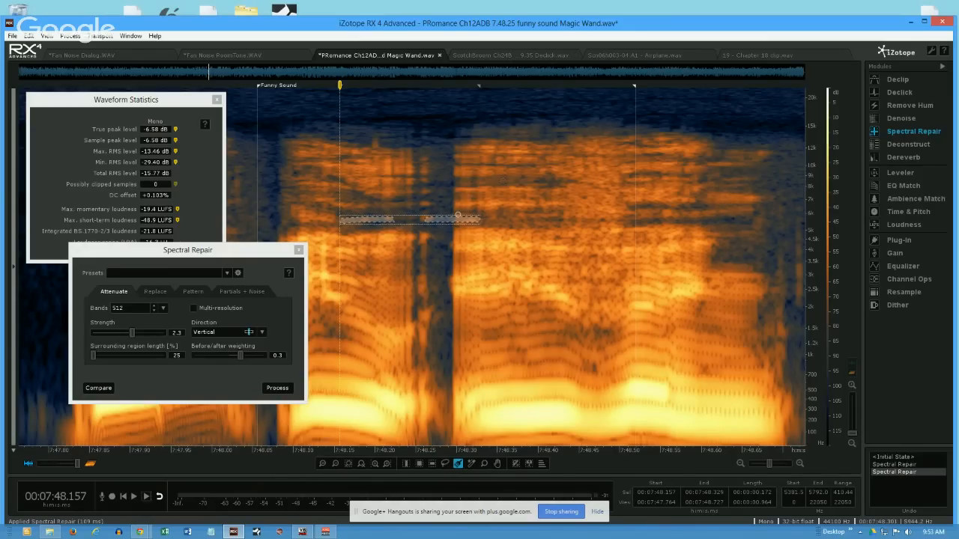
- Switch to the ScotchBroom Ch24B noise 9.35 Declick file and outline the clicks near 9:35.2 and 9:35.48 with the Time/Frequency Selection tool
left_click(521, 58)
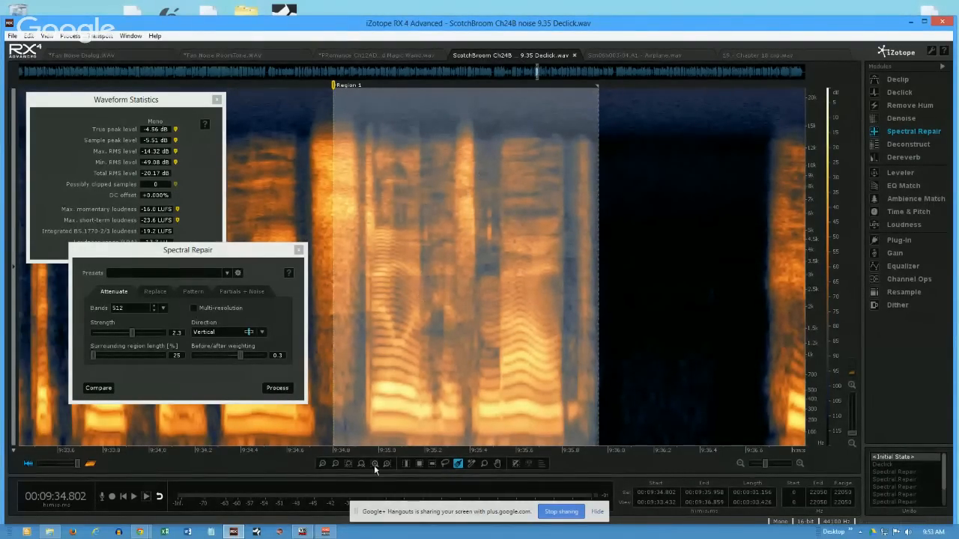
left_click(419, 465)
left_click(433, 291)
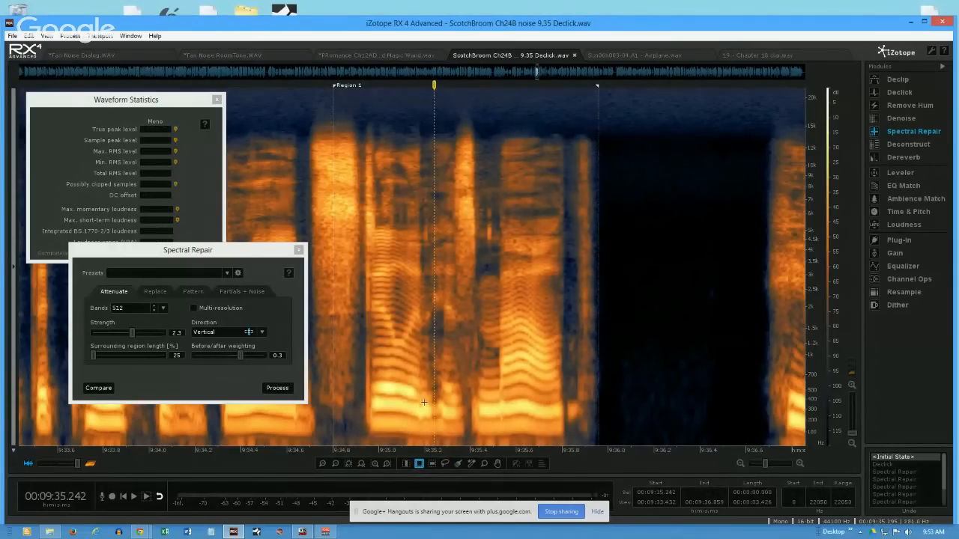
left_click_drag(424, 188, 429, 246)
left_click_drag(487, 194, 490, 247)
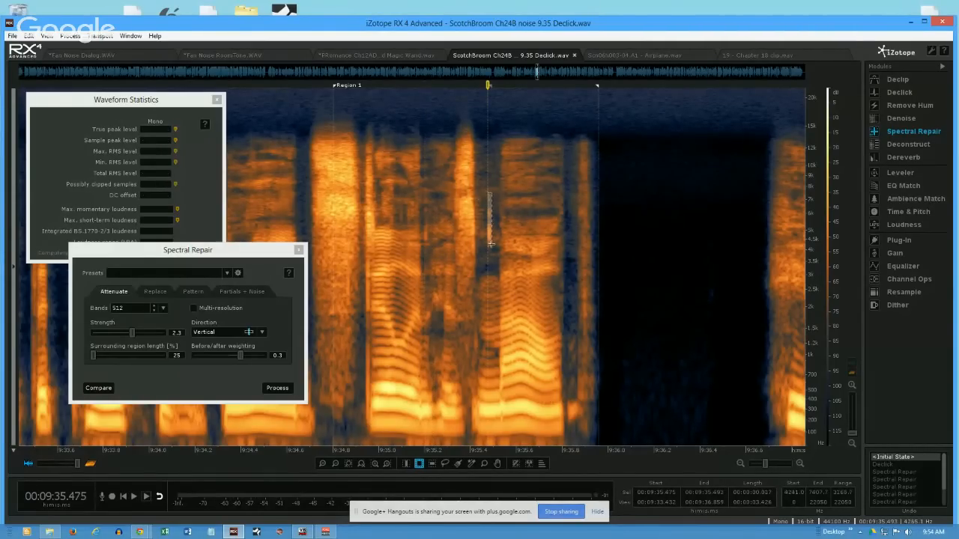
left_click_drag(395, 190, 438, 227)
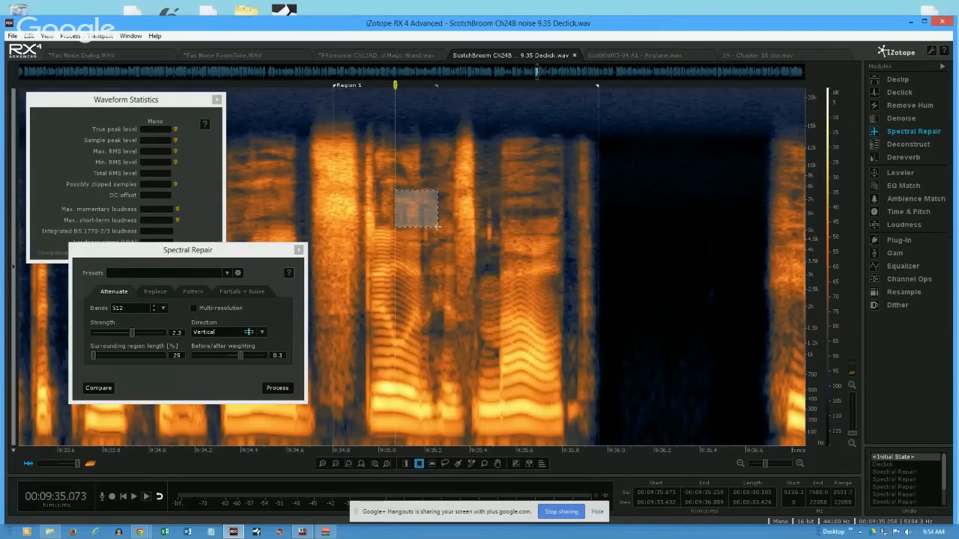
left_click(418, 212)
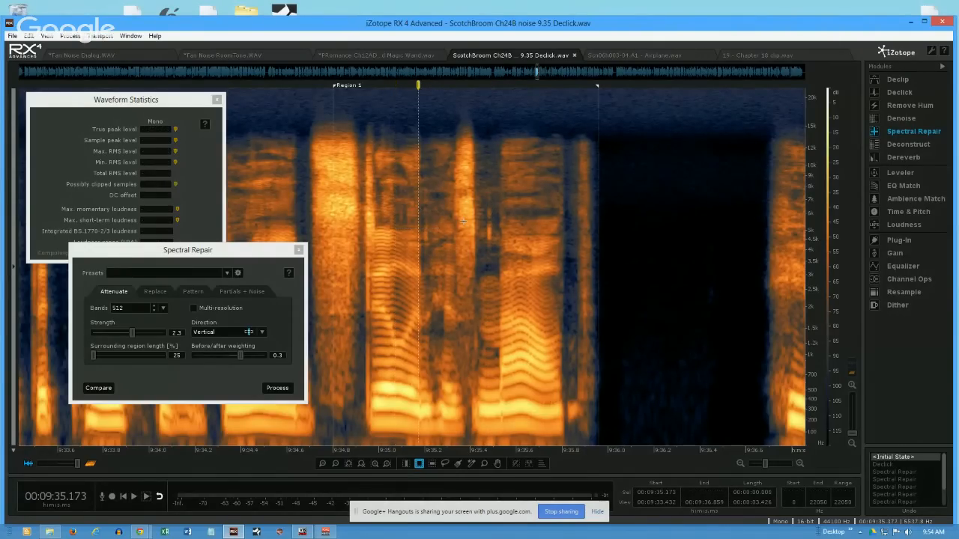
left_click_drag(487, 206, 489, 241)
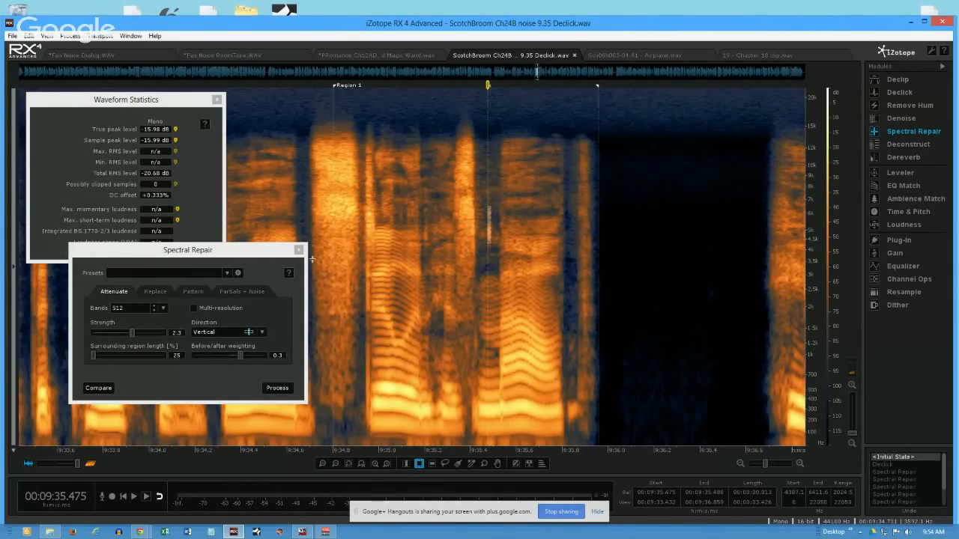
- Play the passage from 9:34.705 and select the click near 9:35.2 between about 3.9 and 8.6 kHz
left_click(310, 184)
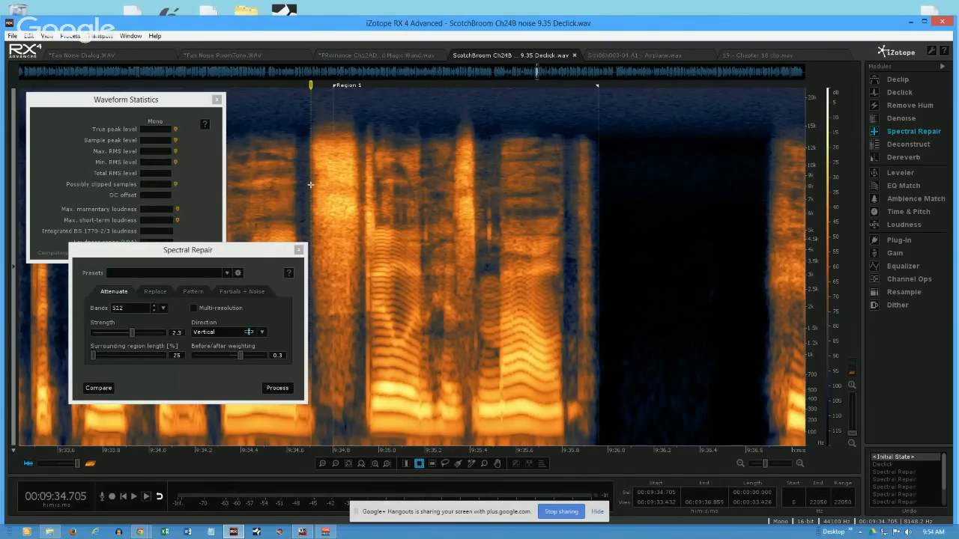
key("space")
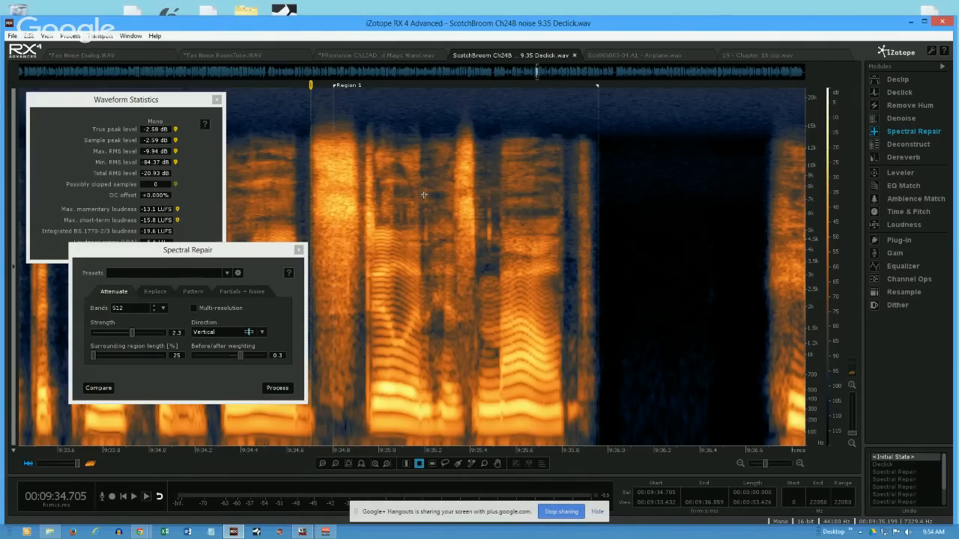
left_click_drag(422, 179, 434, 253)
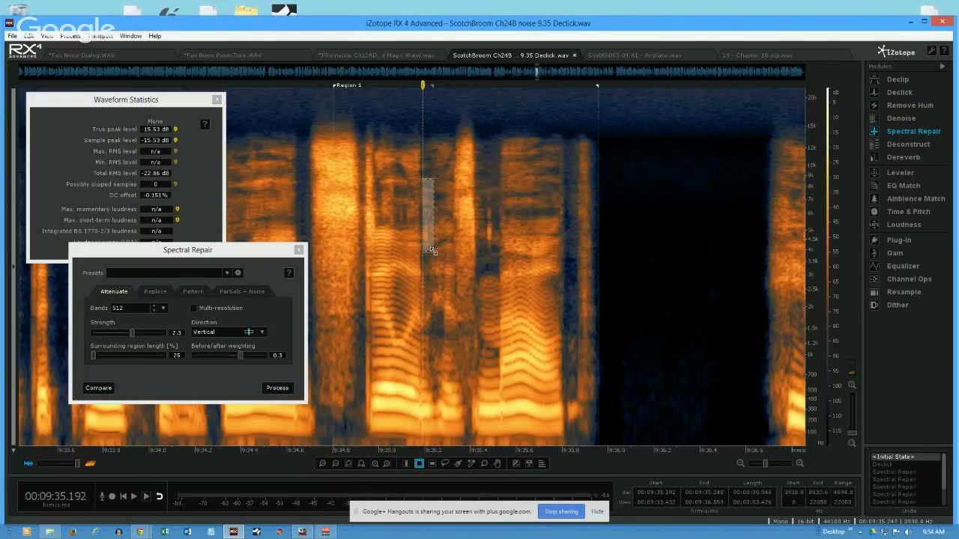
- Clear the click selection and select the passage from 9:34.794 to 9:36.072 across all frequencies with the Time Selection tool
left_click(486, 190)
left_click(343, 187)
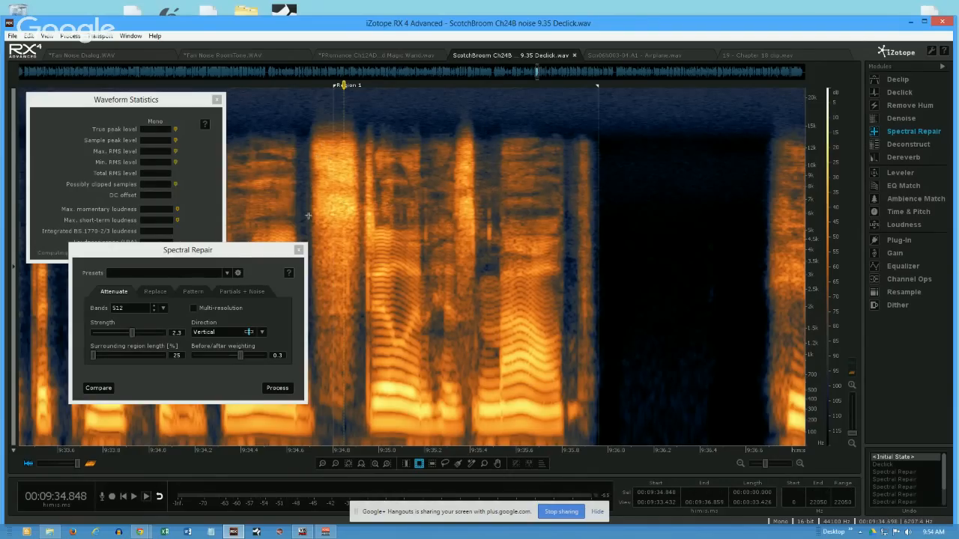
left_click(405, 463)
left_click_drag(331, 359, 624, 377)
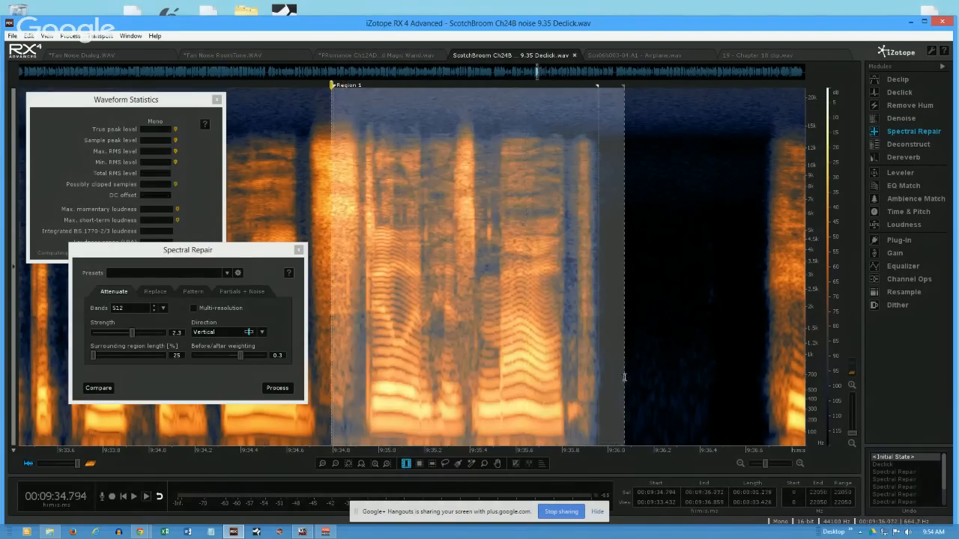
- Open the Declick module and preview the selection with M-band (random clicks), click type Click and sensitivity 4.0
left_click(908, 93)
left_click_drag(747, 89, 770, 136)
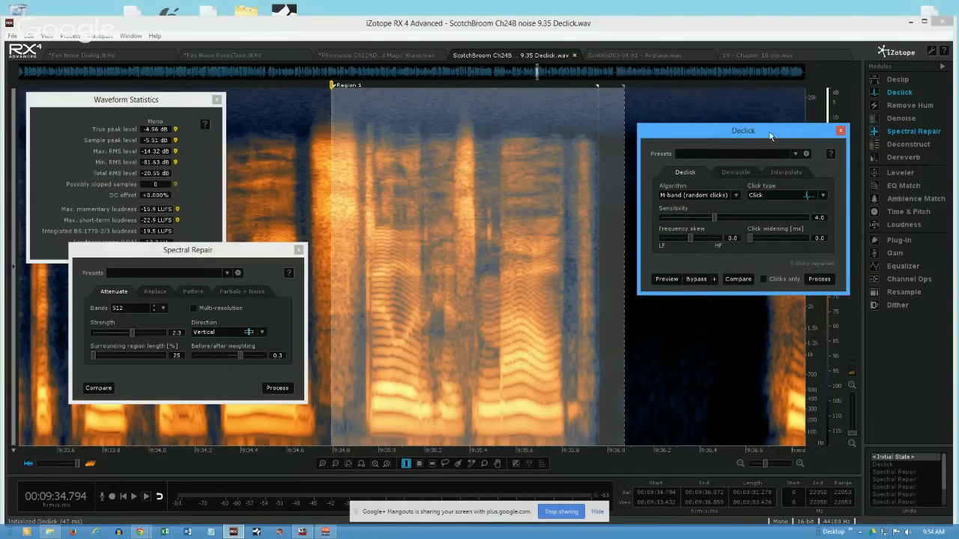
left_click(667, 280)
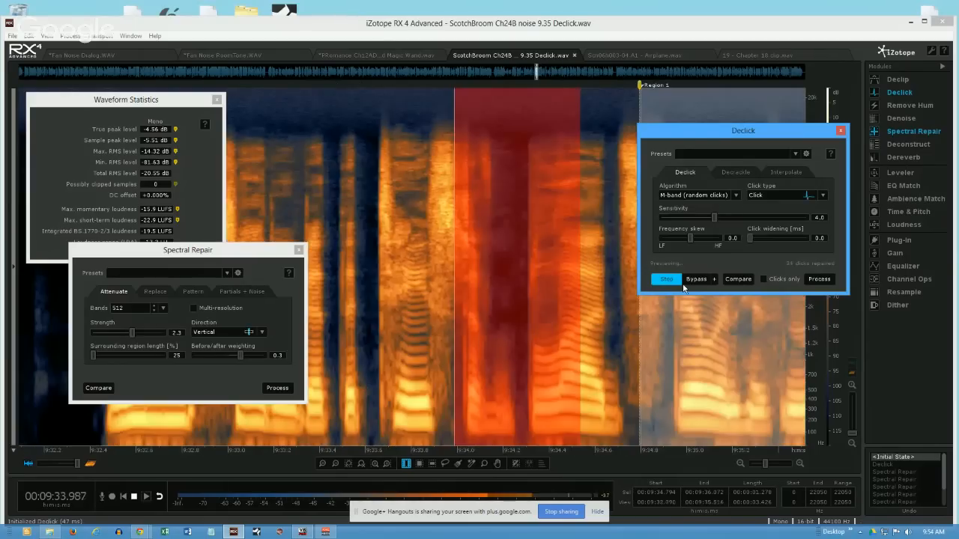
left_click(669, 279)
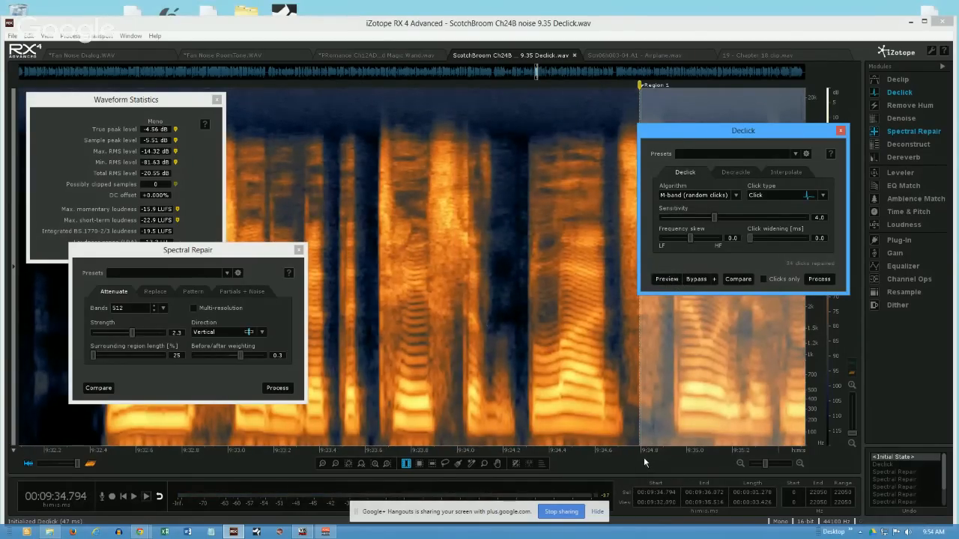
- Set the Declick sensitivity to 3.0 and preview the selected passage with Clicks only enabled
left_click_drag(648, 455, 331, 454)
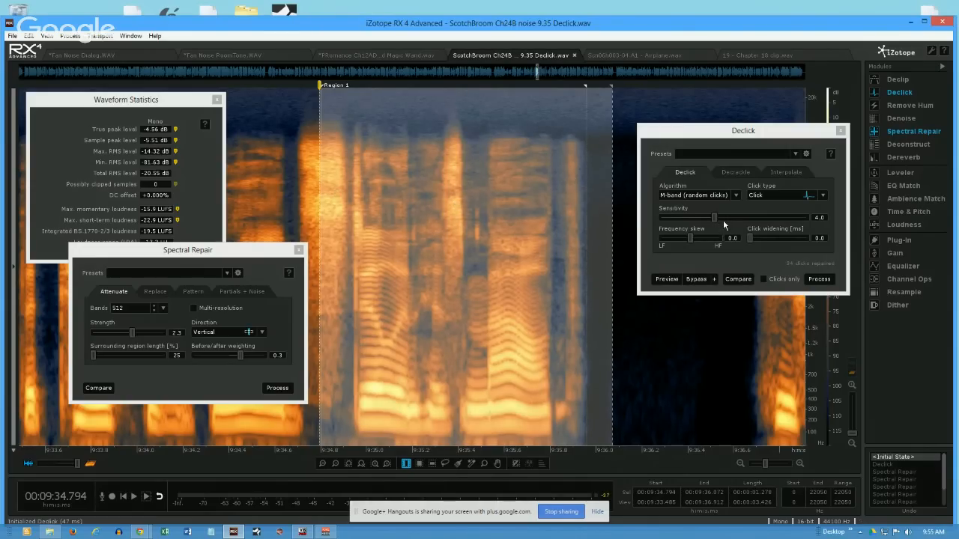
left_click_drag(714, 218, 755, 217)
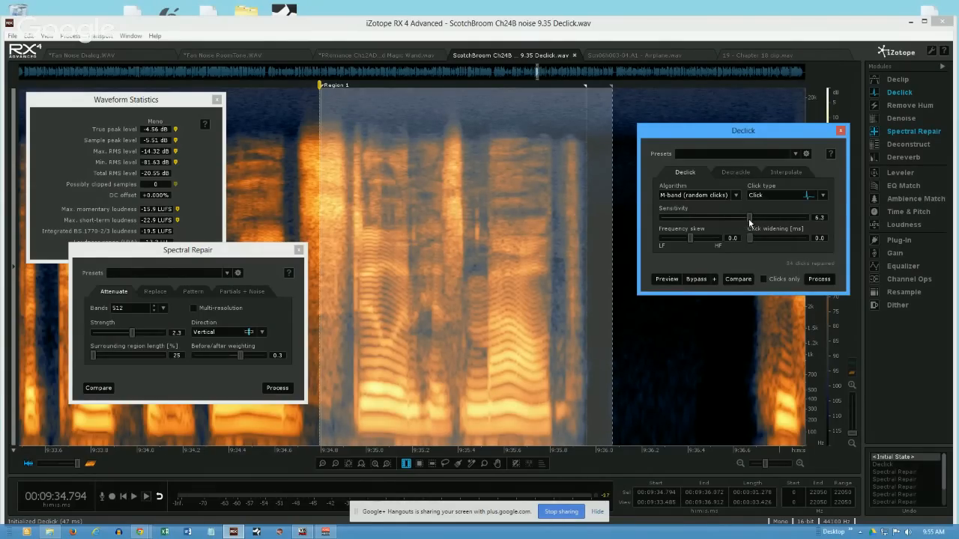
mouse_move(749, 218)
left_mouse_down()
mouse_move(798, 223)
mouse_move(742, 220)
left_mouse_up()
left_click(678, 279)
left_click(764, 280)
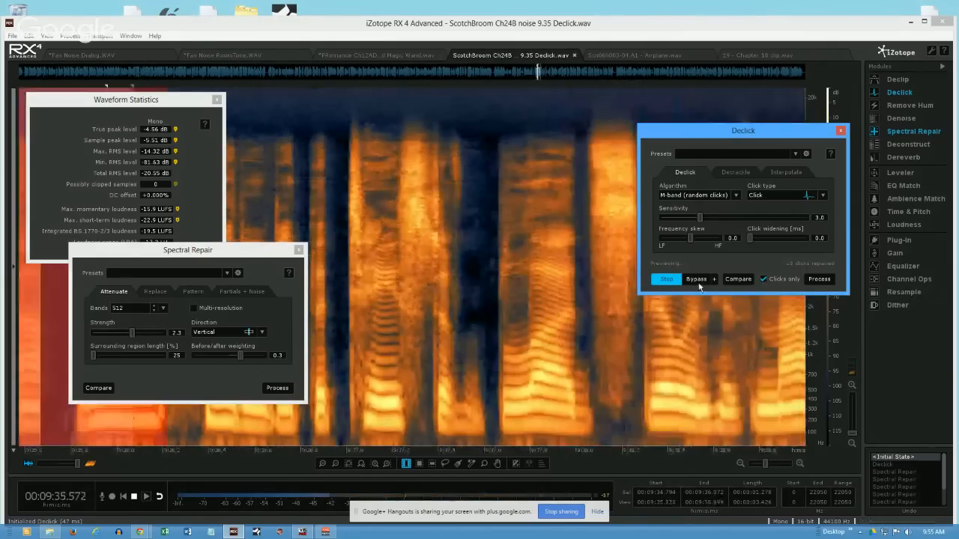
left_click(668, 279)
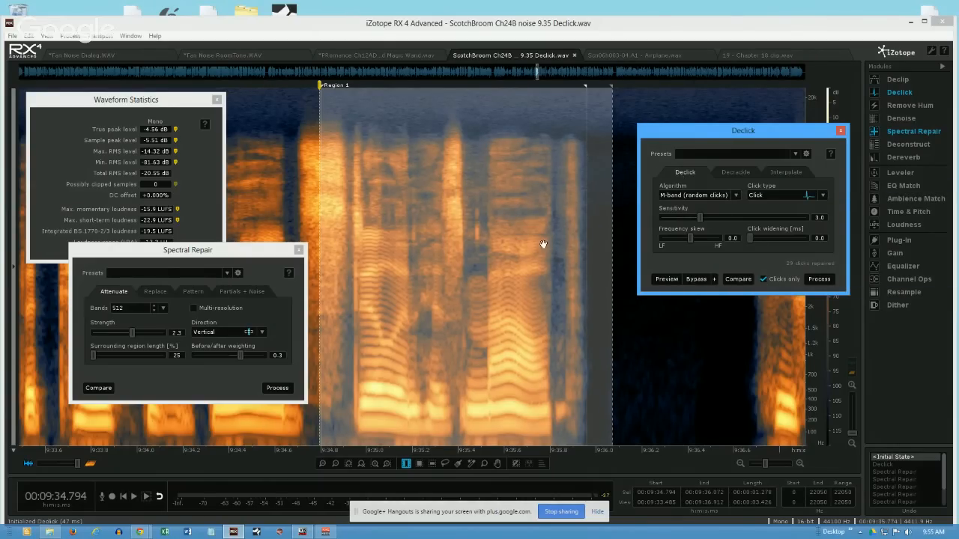
- Outline the click near 9:35.474 and a spot near 9:35.091 to 9:35.115 with the Time/Frequency Selection tool
left_click(502, 215)
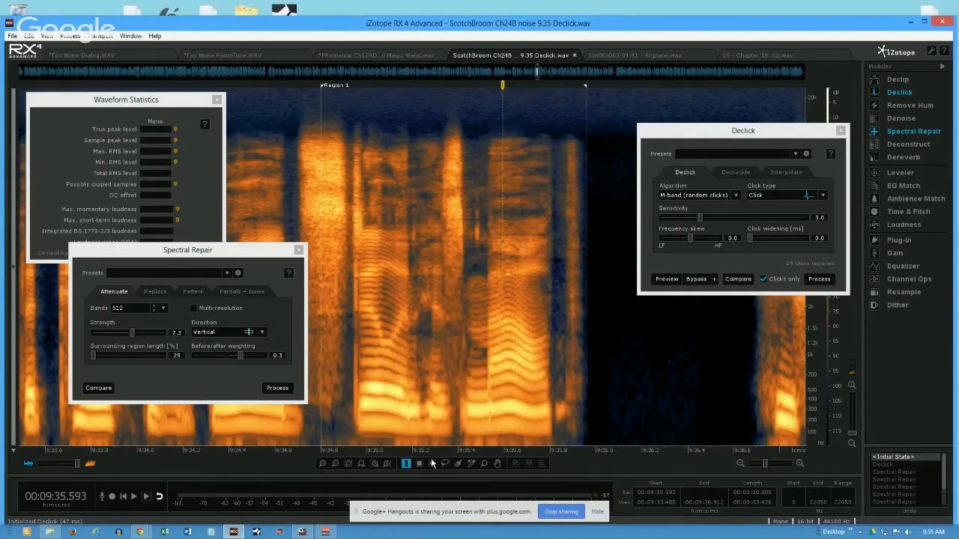
left_click(418, 463)
left_click_drag(475, 202, 477, 255)
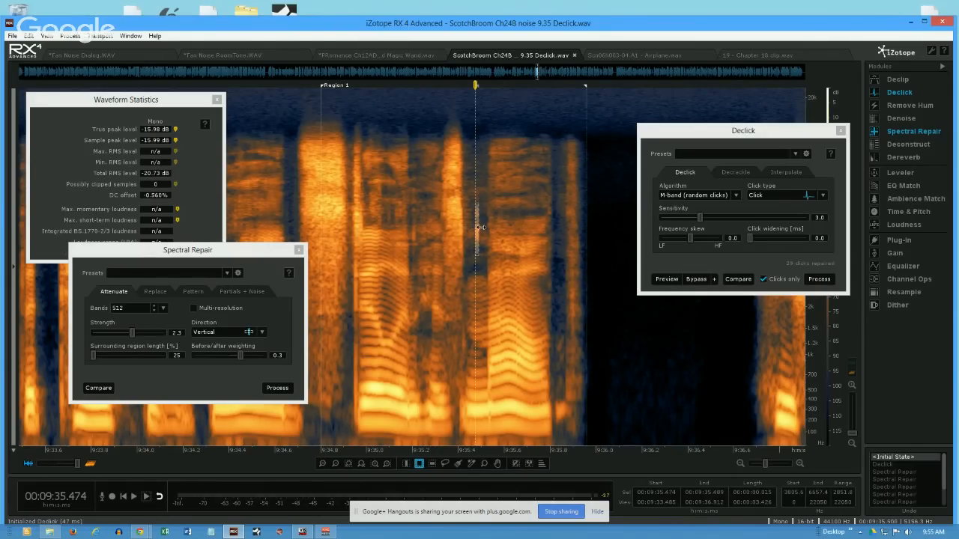
left_click(474, 175)
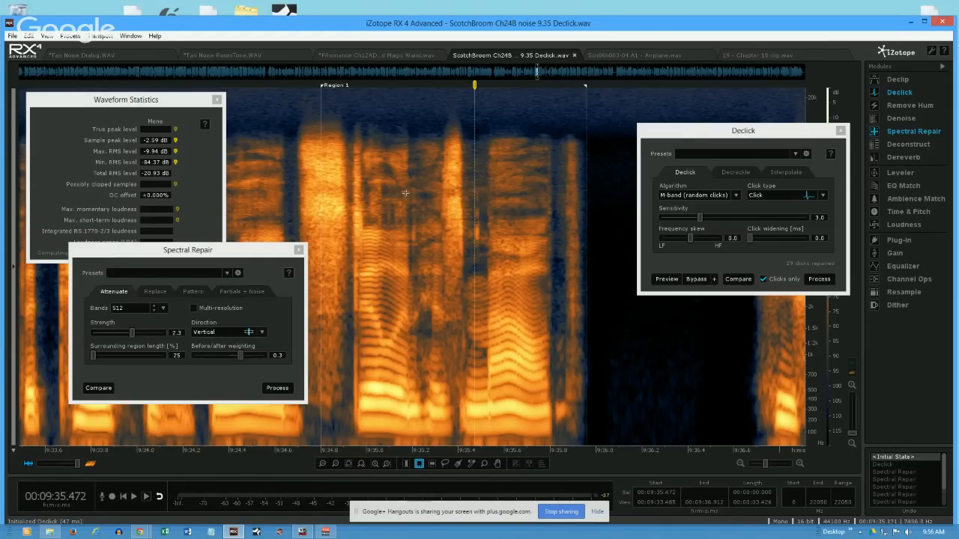
left_click_drag(396, 198, 391, 222)
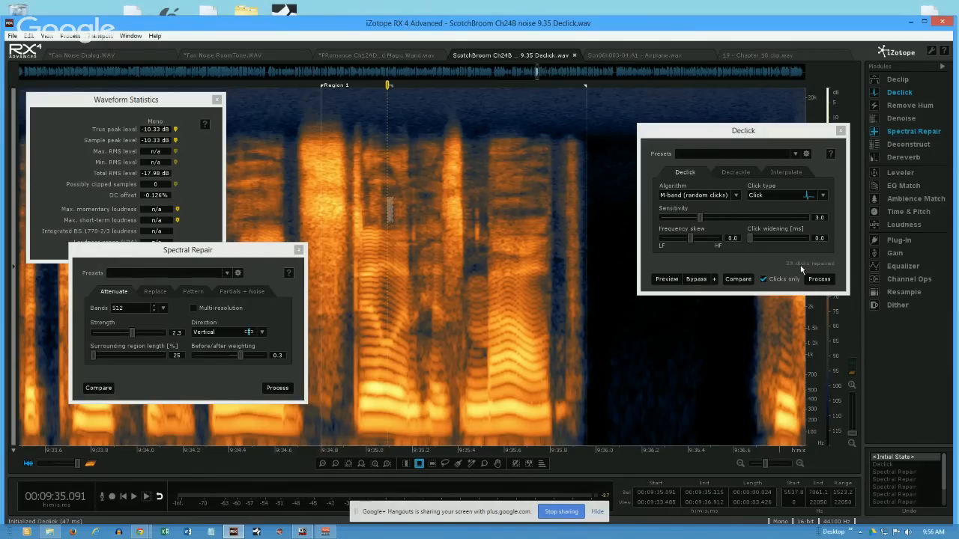
- Disable Clicks only and silence the click from 9:35.472 to 9:35.504 between about 3.9 and 7.6 kHz
left_click(763, 279)
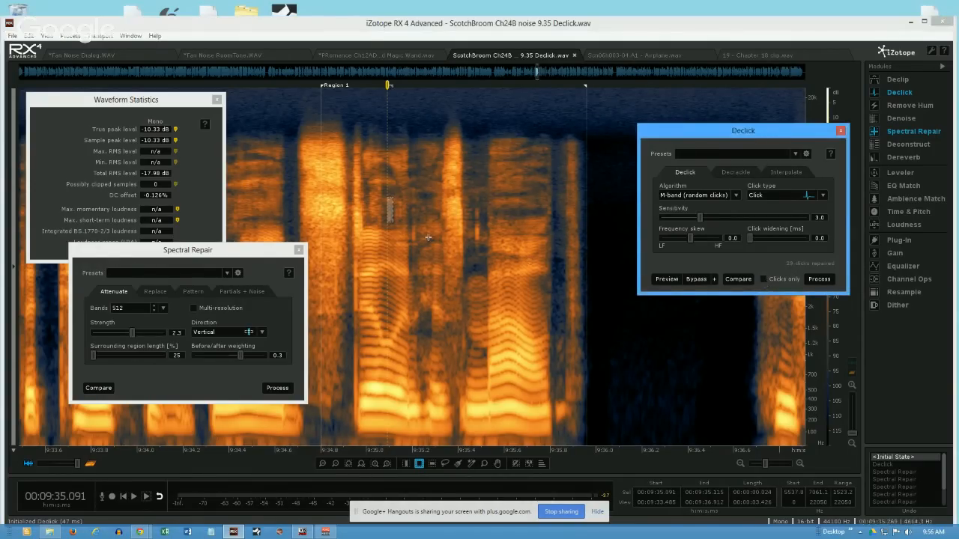
left_click_drag(474, 192, 481, 252)
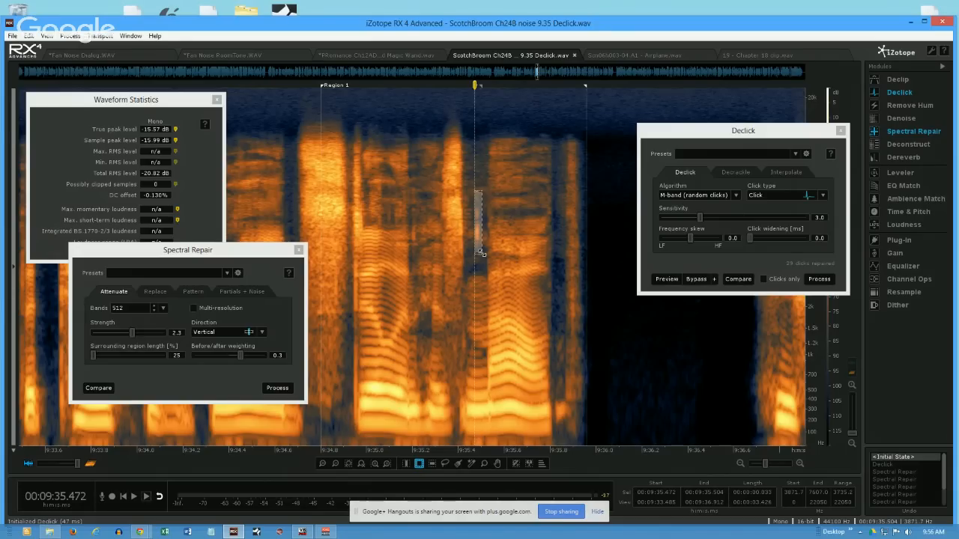
key("Delete")
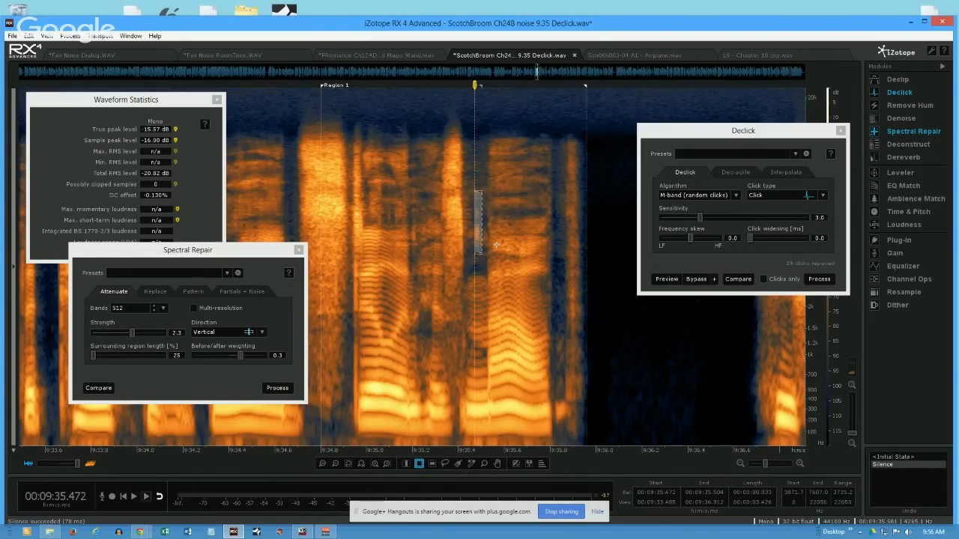
- Try silencing the block from 9:35.027 to 9:35.752 between about 1.4 and 4.0 kHz, and undo that deletion
left_click_drag(372, 251, 539, 334)
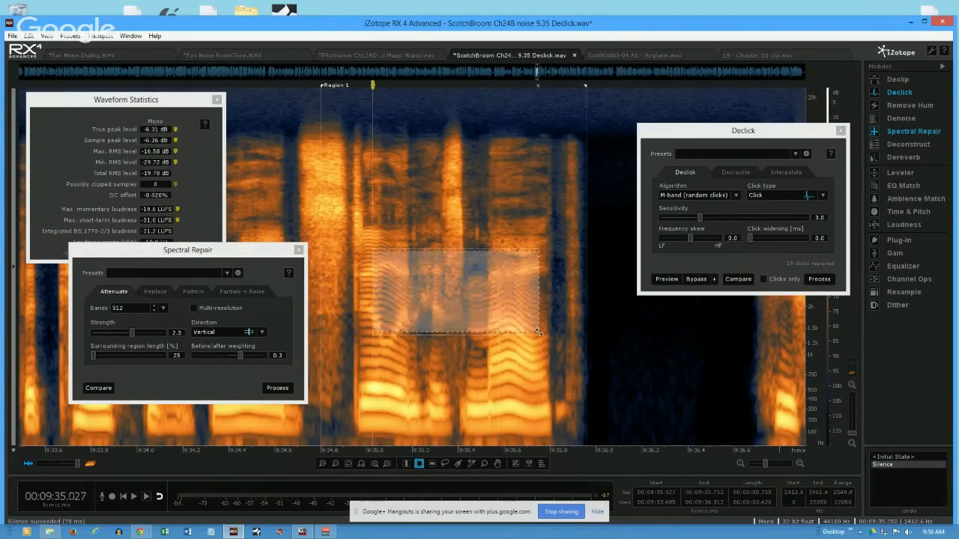
key("Delete")
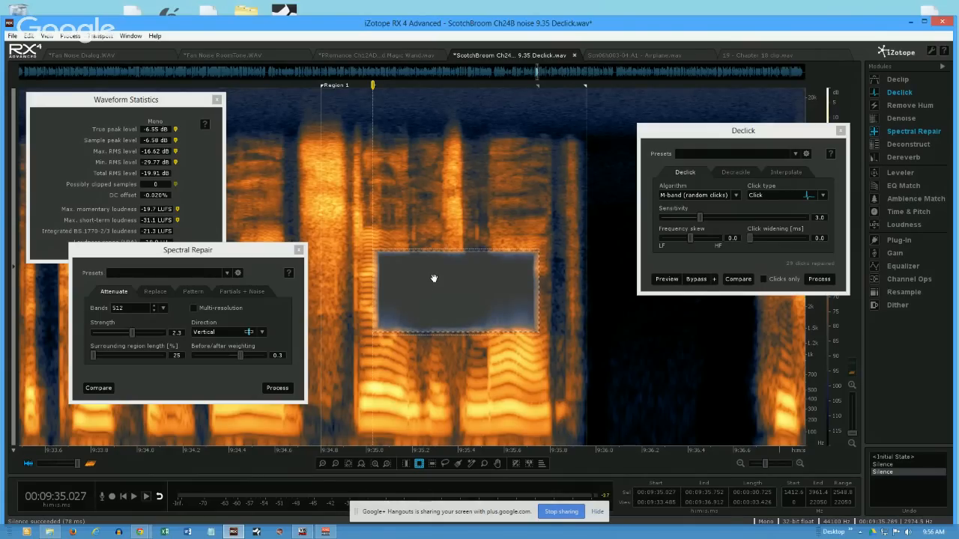
left_click(469, 193)
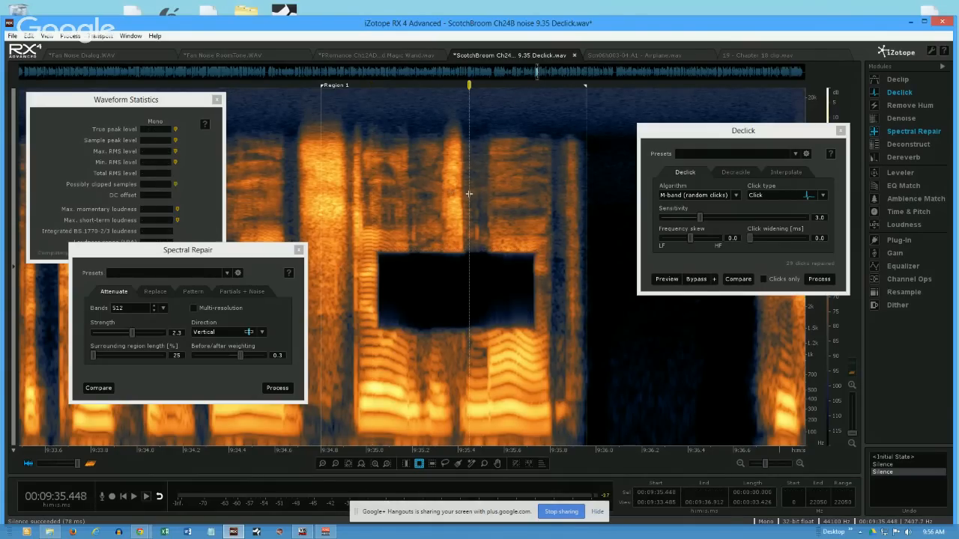
key("ctrl+z")
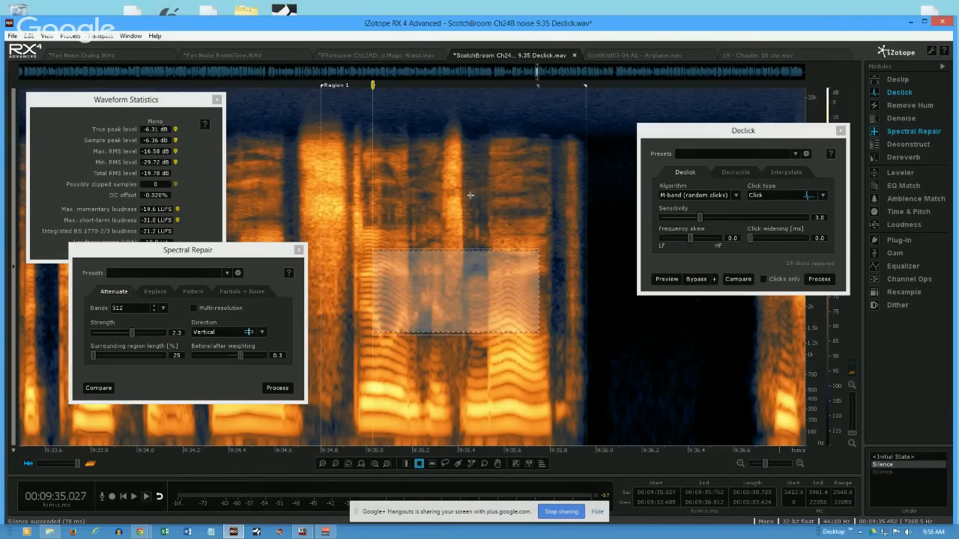
- Outline the click near 9:35.478 between about 4.0 and 7.0 kHz, and clear the selection
left_click_drag(476, 199, 479, 249)
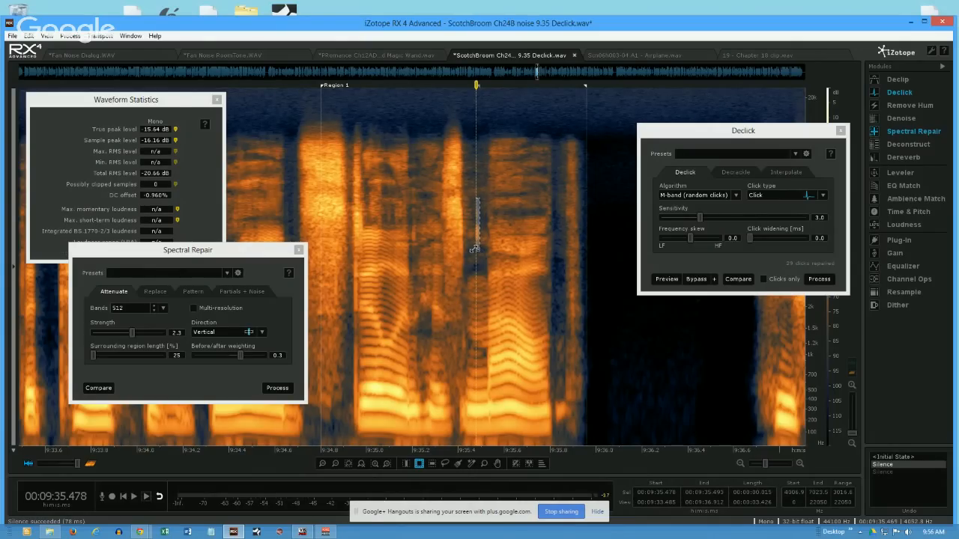
left_click_drag(476, 233, 476, 232)
left_click(388, 200)
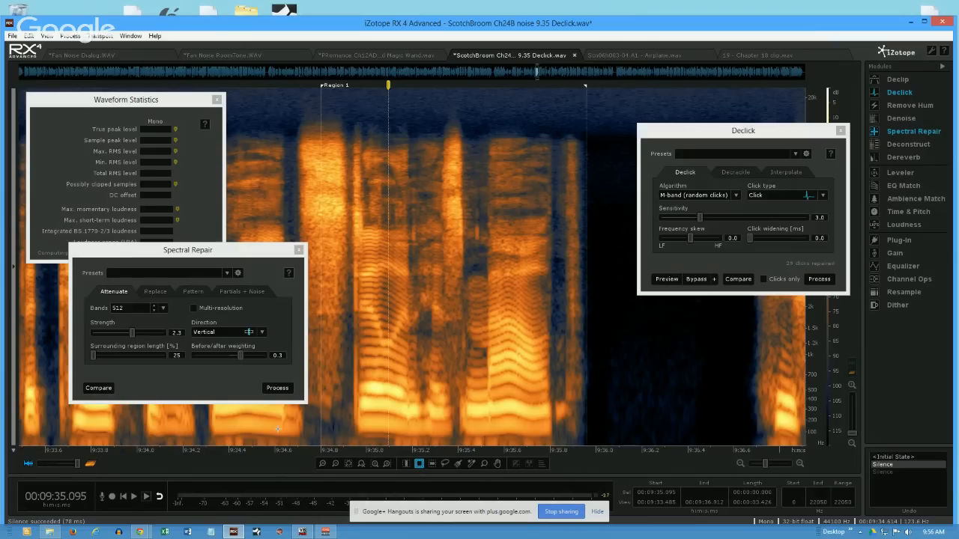
- Select the passage from 9:34.655 to 9:36.048 across all frequencies and enable Clicks only in Declick
left_click(405, 463)
left_click_drag(286, 248, 606, 281)
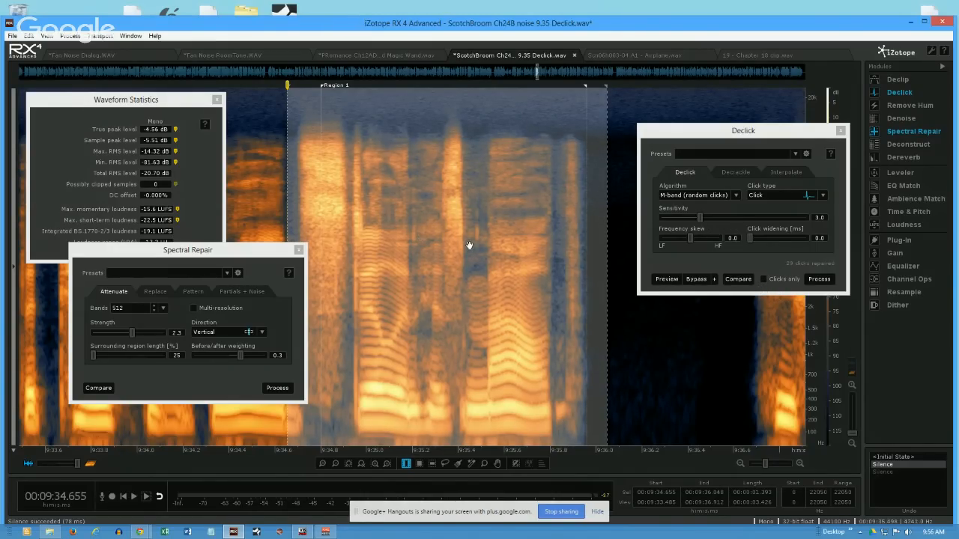
left_click(762, 279)
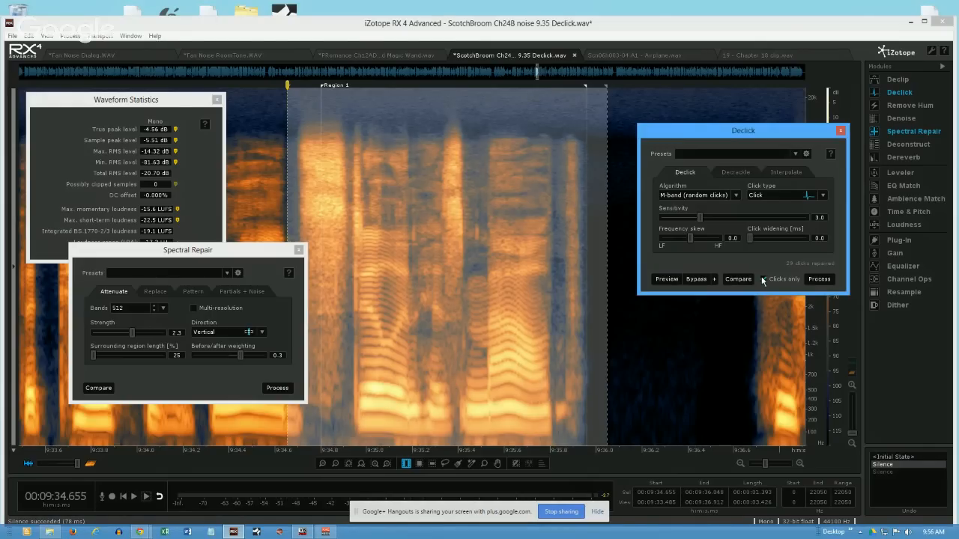
- Render the removed clicks with Declick at sensitivity 3.0, inspect them in the spectrogram, and undo the processing
left_click(821, 279)
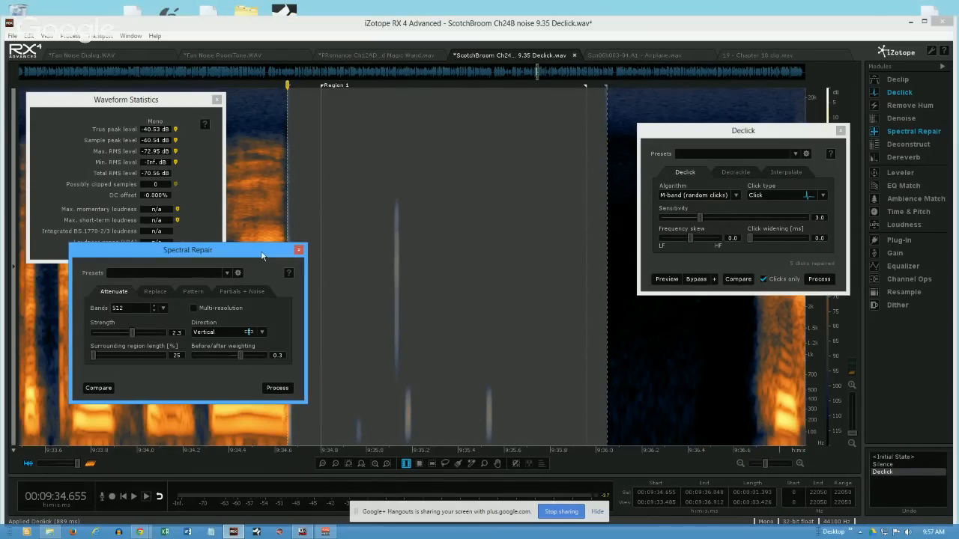
left_click_drag(247, 250, 212, 247)
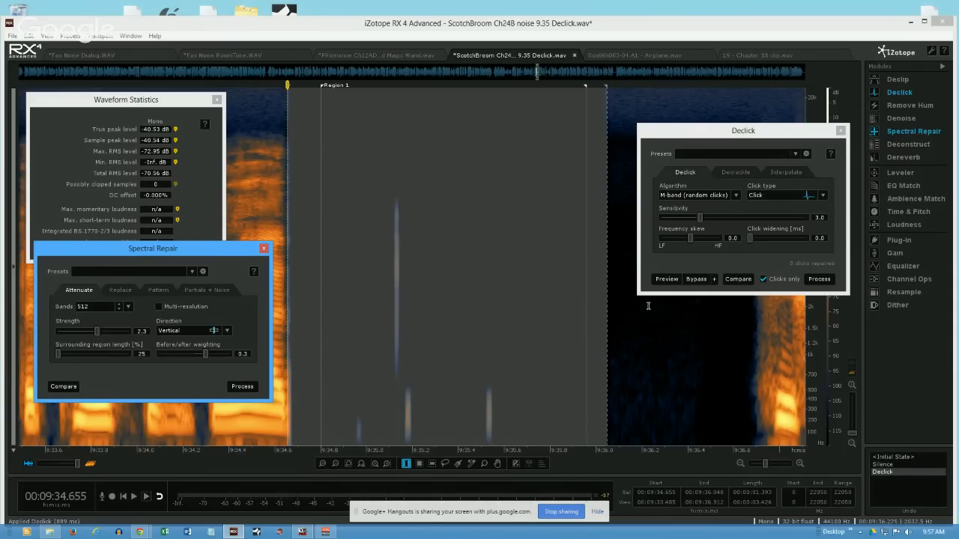
key("ctrl+z")
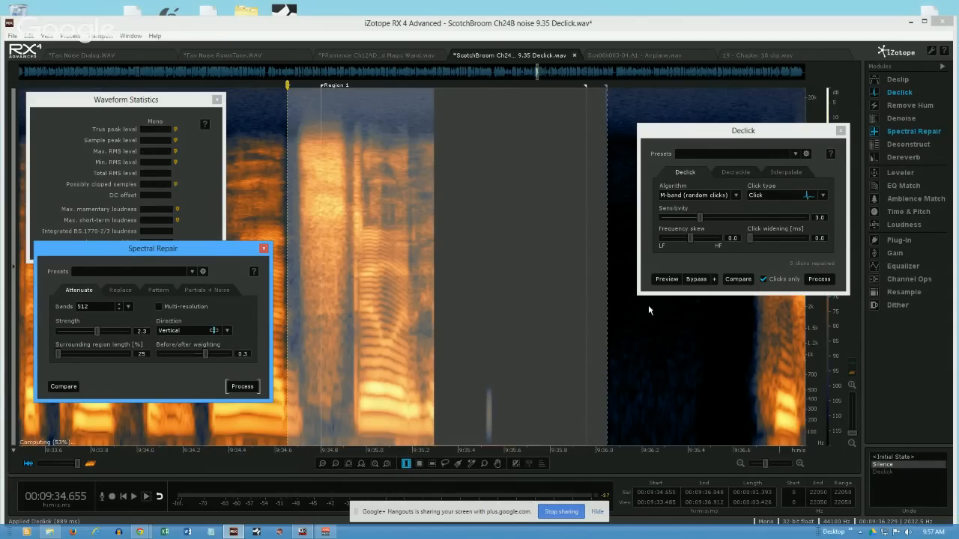
- Set the Declick sensitivity to 8.0, process the selection with Clicks only, and play the extracted clicks
left_click_drag(700, 217, 771, 221)
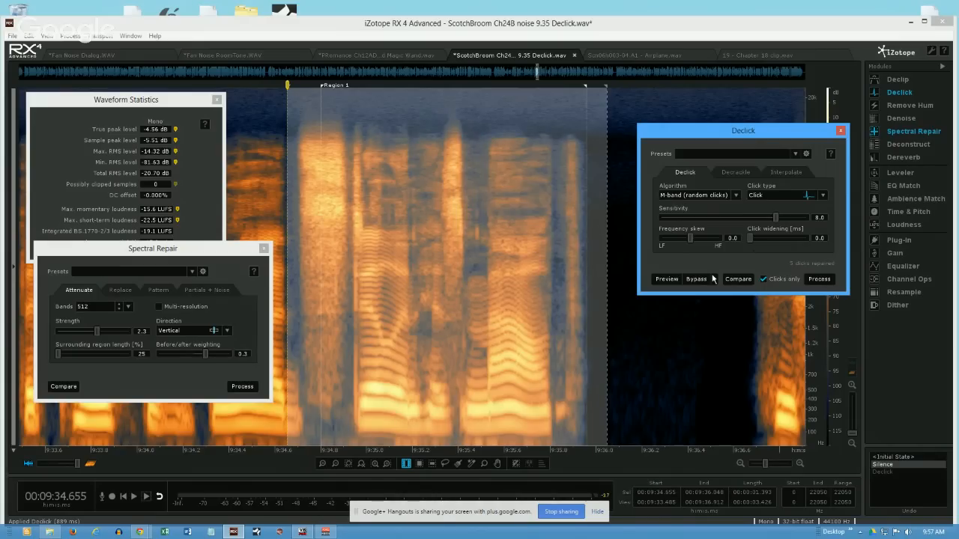
left_click(820, 280)
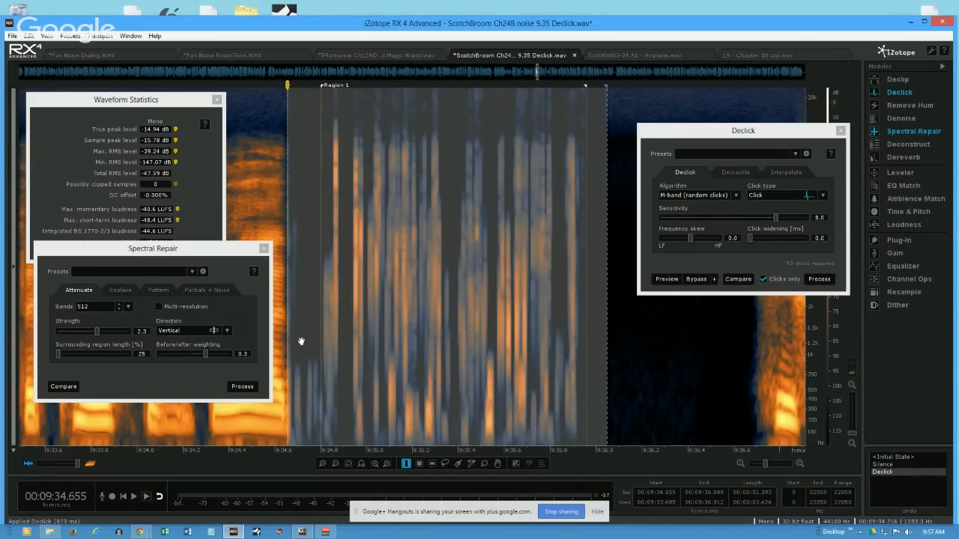
key("space")
- Lower the Declick sensitivity to about 5.1
left_click_drag(775, 218, 731, 226)
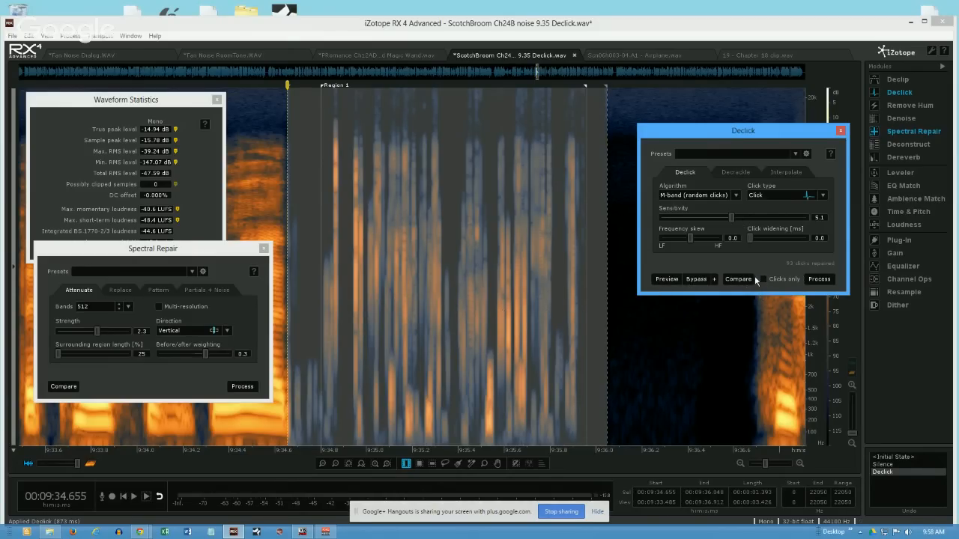
- Undo the last Declick processing, enable Clicks only, and render the selection's removed clicks at sensitivity 5.1
key("ctrl+z")
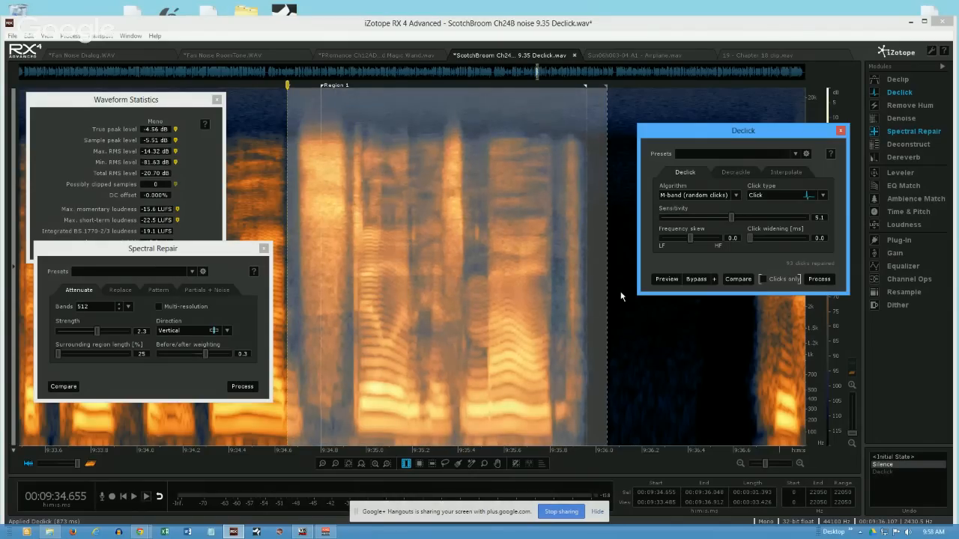
left_click(762, 279)
left_click(824, 282)
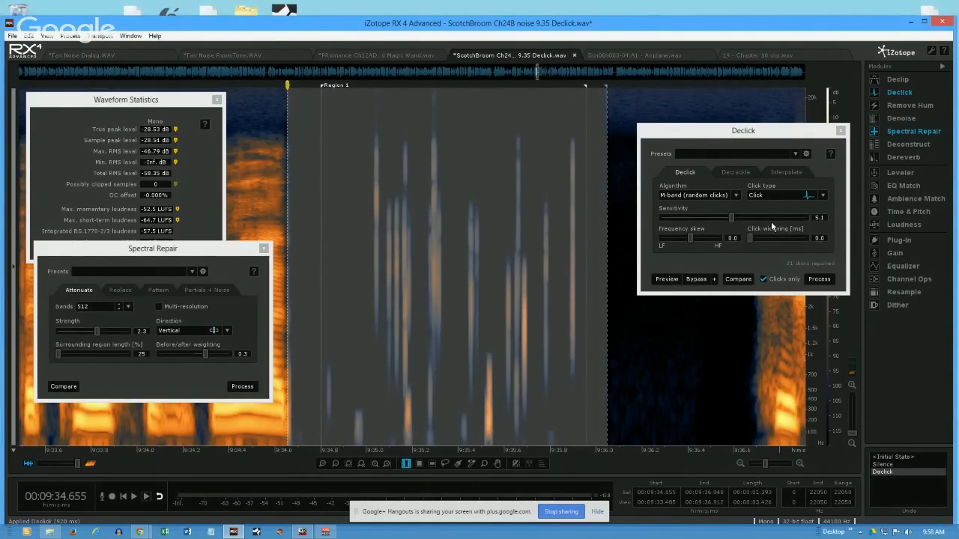
- Turn off Clicks only, undo the clicks render, and process the selection with Declick at sensitivity 5.1
left_click(763, 281)
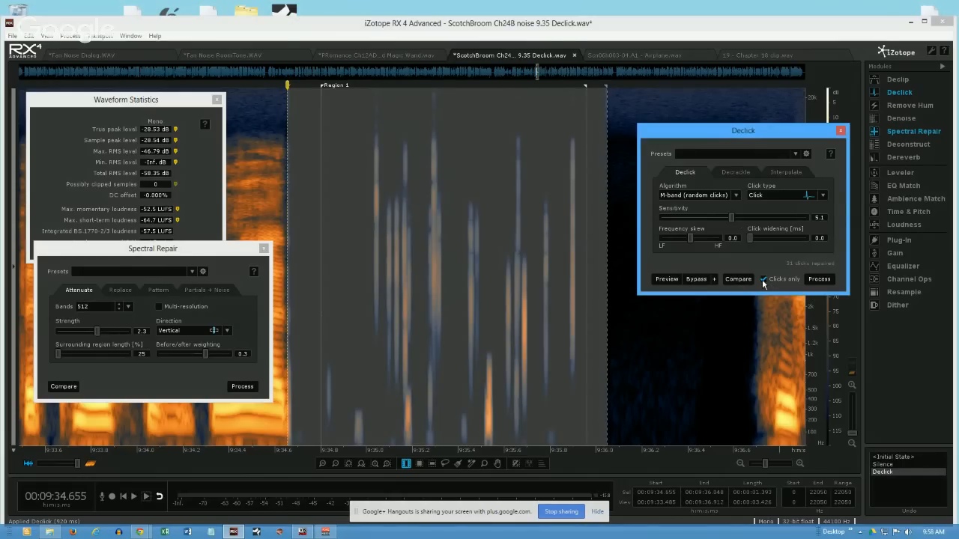
key("ctrl+z")
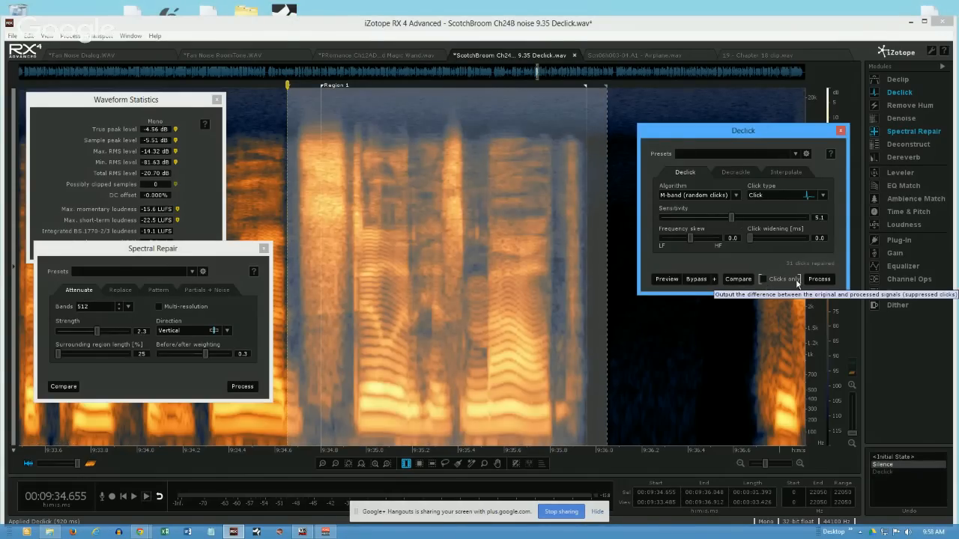
left_click(815, 281)
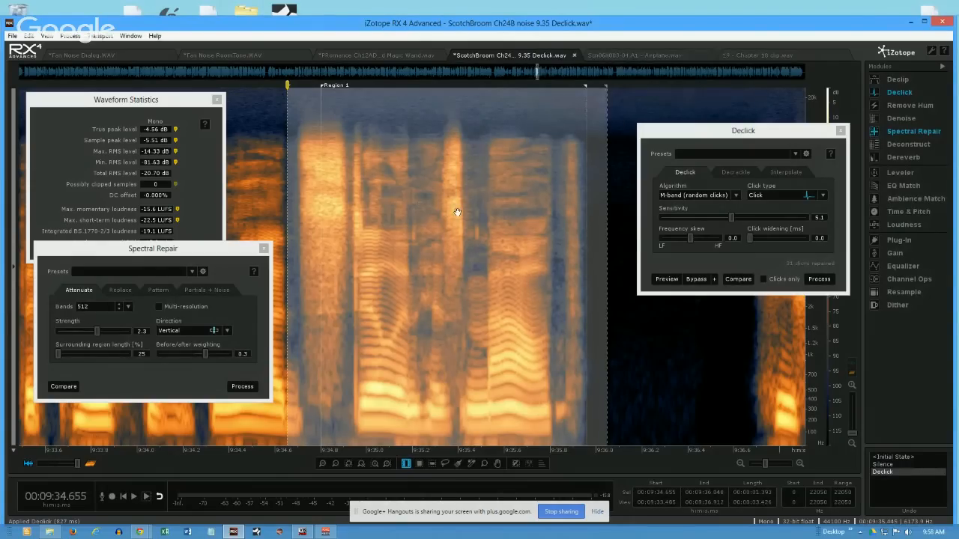
- Set the playhead to 9:34.744, preview Declick at sensitivity 5.1, and compare it with the bypassed sound
left_click(351, 215)
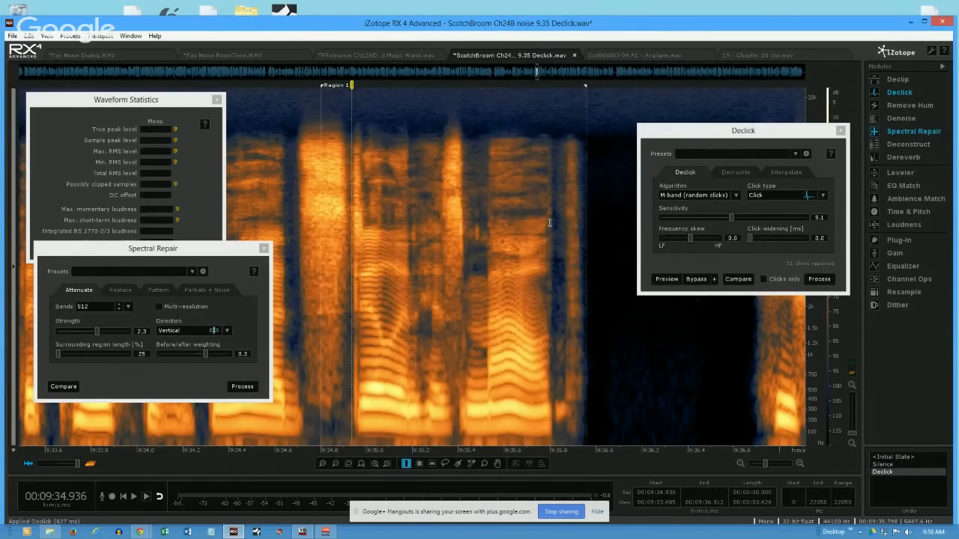
left_click(325, 222)
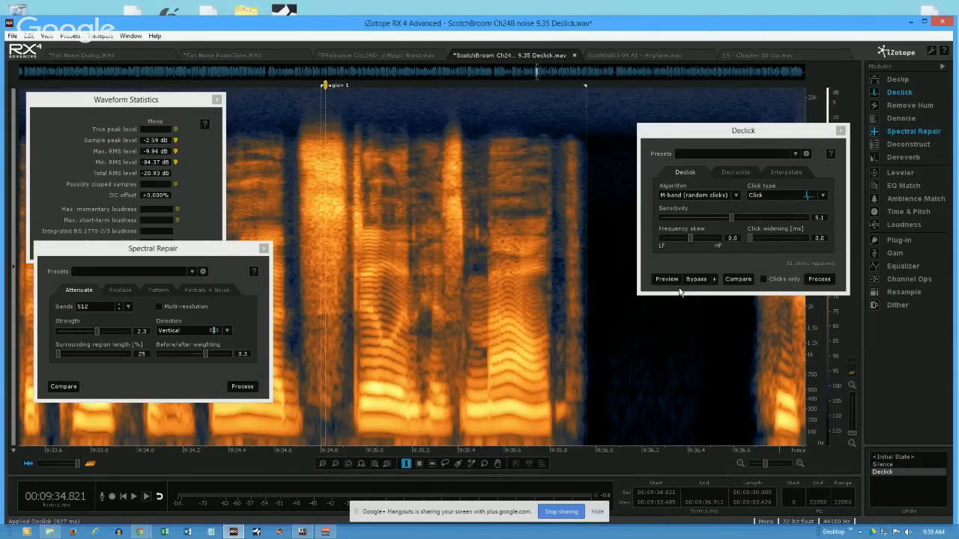
left_click(308, 277)
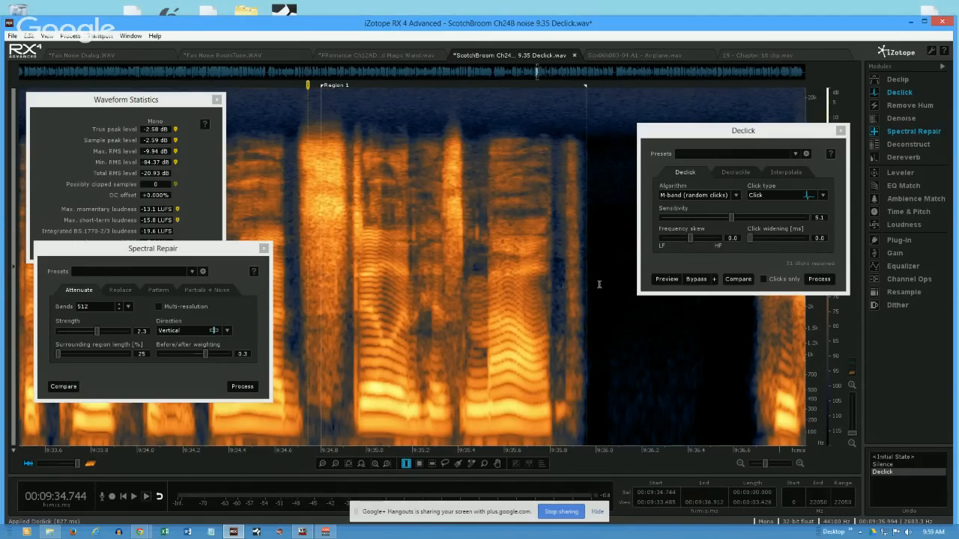
left_click(669, 282)
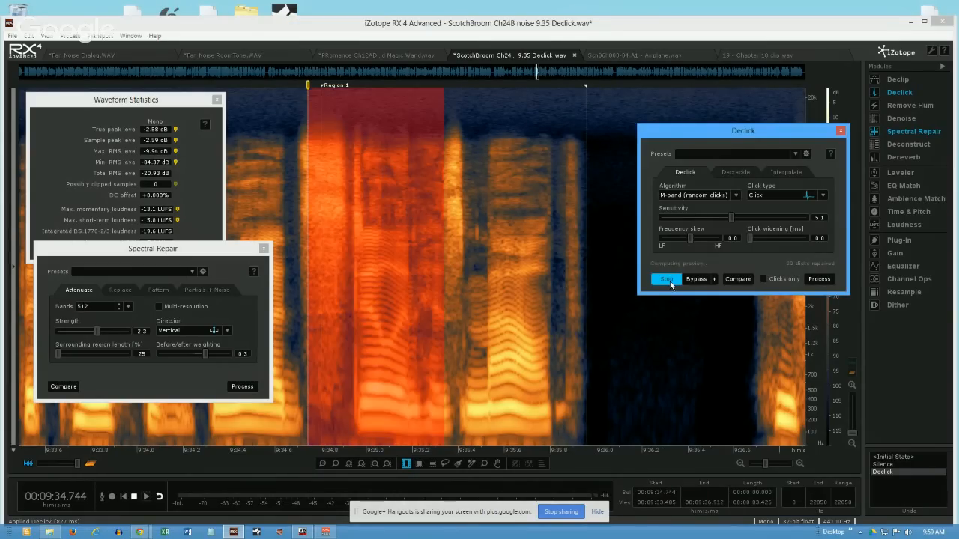
left_click(701, 280)
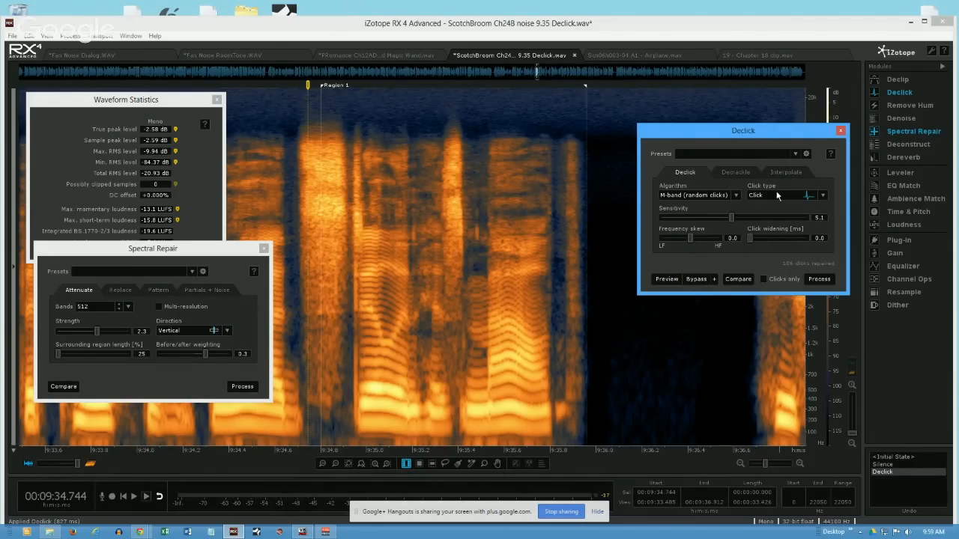
- Shift the Declick window down over the spectrogram and adjust the sensitivity to 4.7
mouse_move(732, 220)
left_mouse_down()
mouse_move(757, 219)
mouse_move(714, 220)
mouse_move(768, 219)
mouse_move(694, 222)
mouse_move(737, 221)
left_mouse_up()
left_click_drag(721, 134, 694, 159)
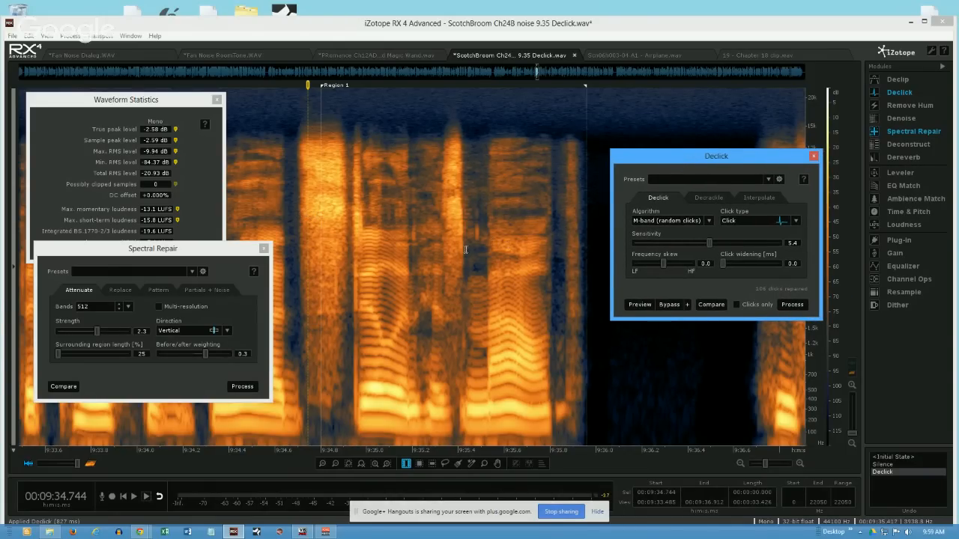
left_click_drag(710, 240, 713, 243)
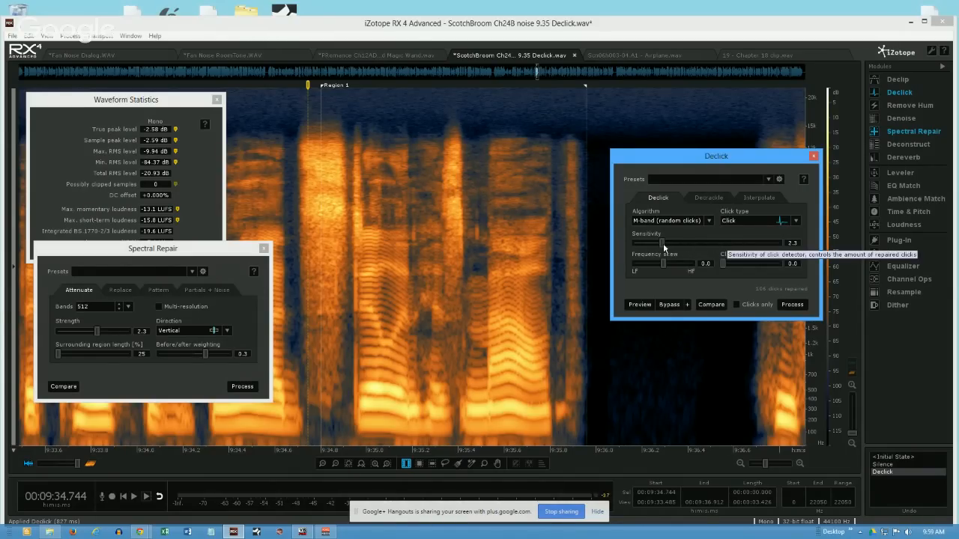
left_click_drag(663, 243, 710, 245)
left_click_drag(699, 245, 701, 251)
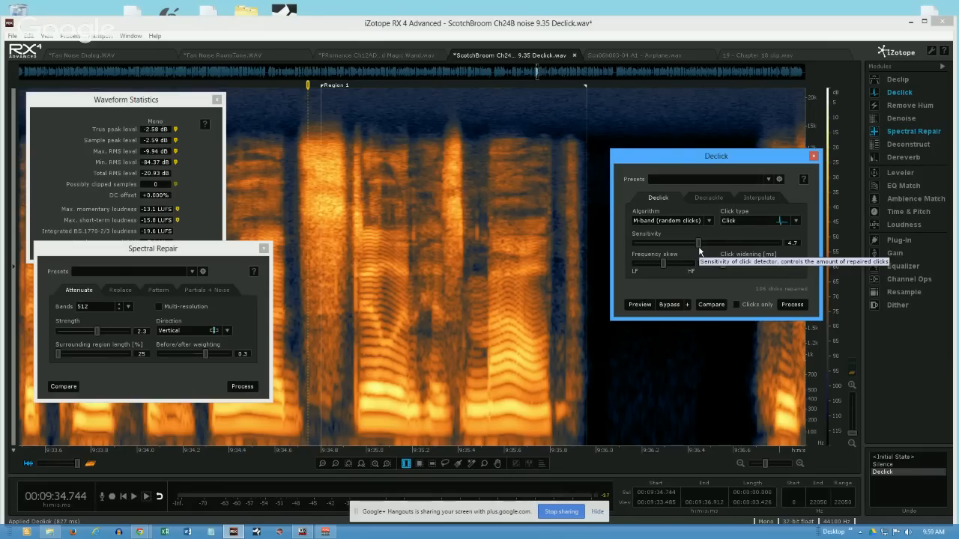
- Examine the preset management options and the list of saved Declick presets
left_click(779, 180)
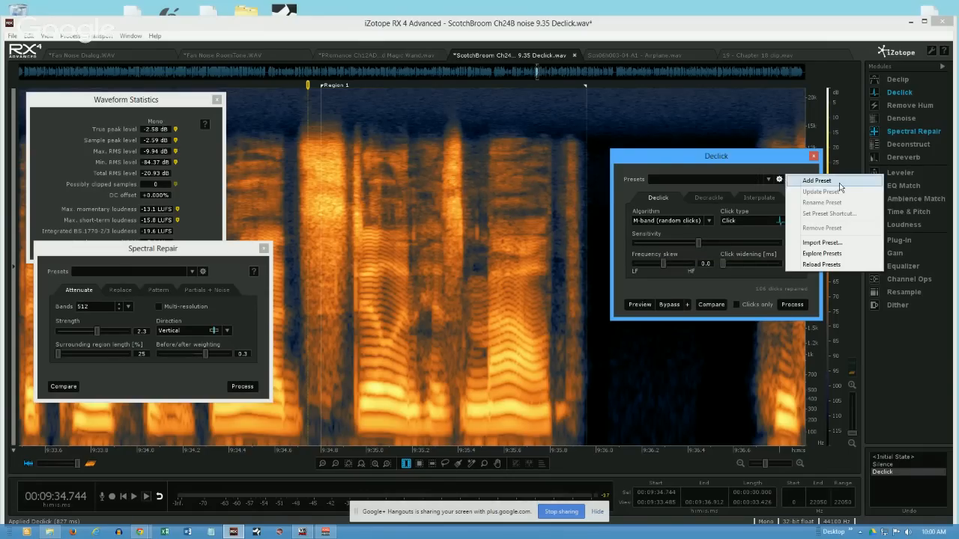
left_click(748, 153)
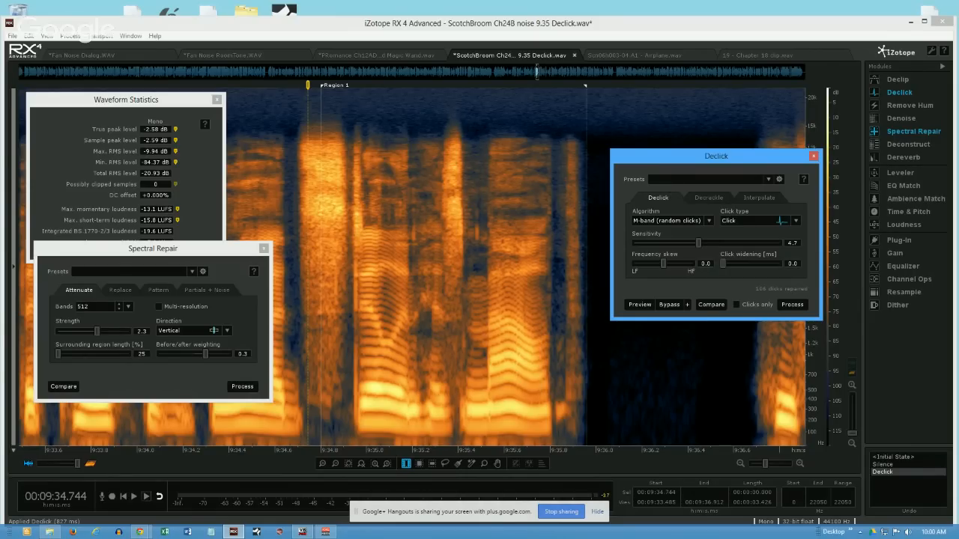
left_click(766, 179)
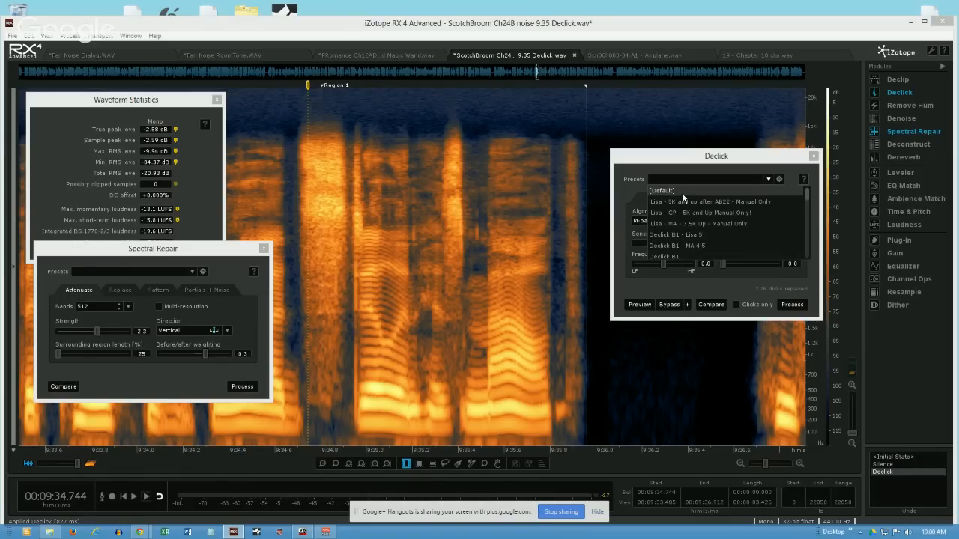
left_click(393, 191)
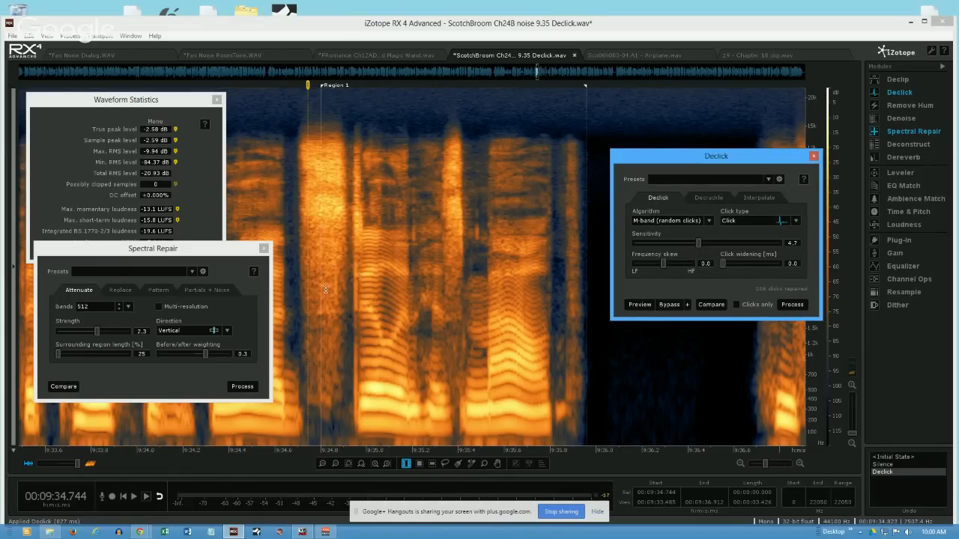
left_click_drag(306, 318, 579, 334)
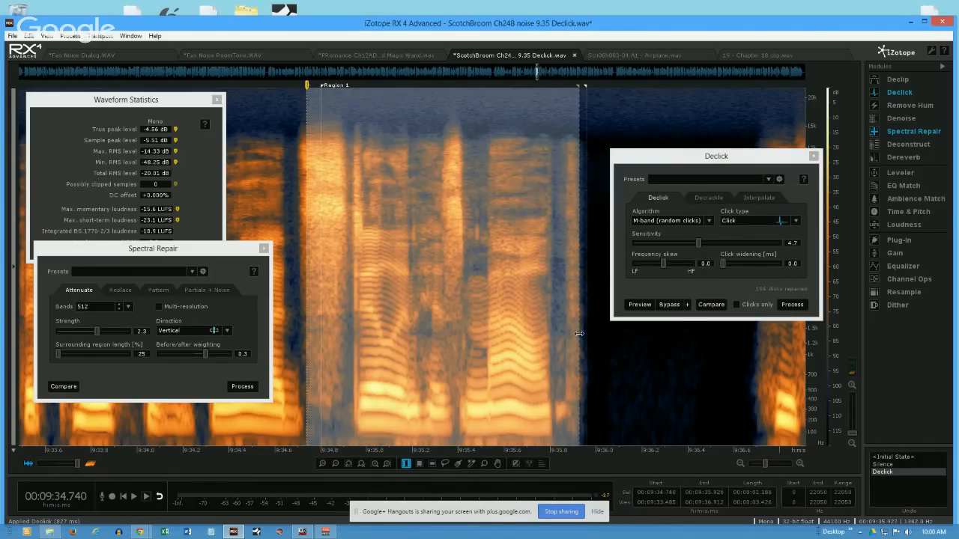
left_click(382, 312)
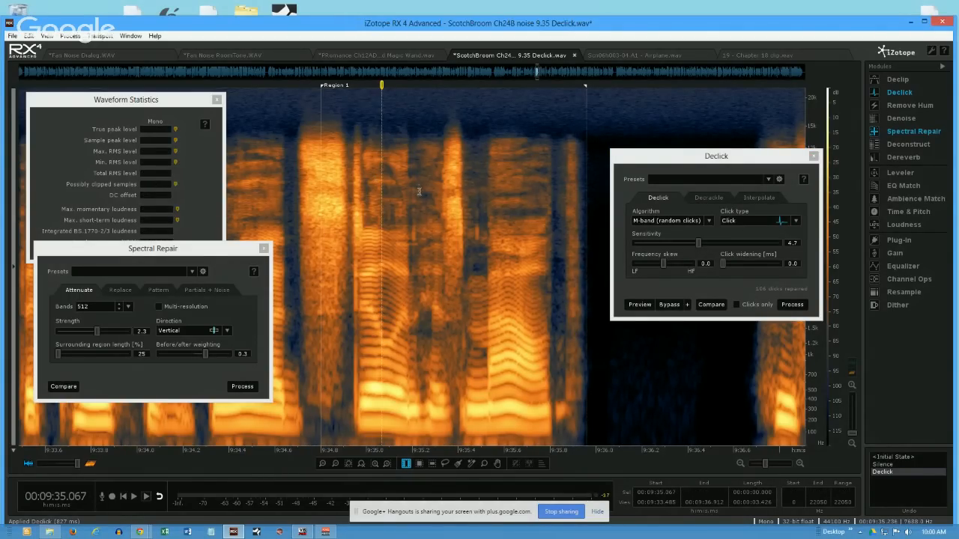
left_click(432, 221)
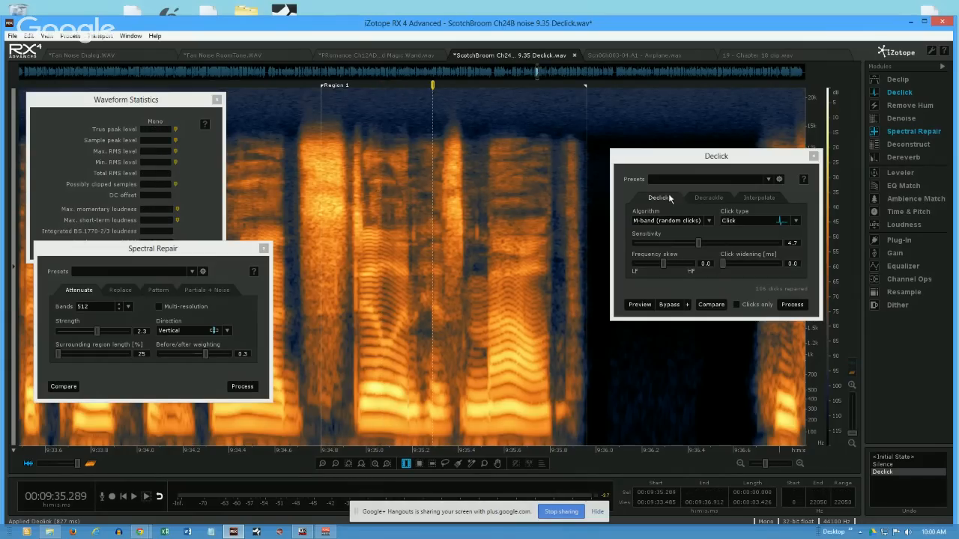
- Sweep the Declick sensitivity up to 9.9 and bring it back down to 4.5
left_click_drag(698, 243, 682, 242)
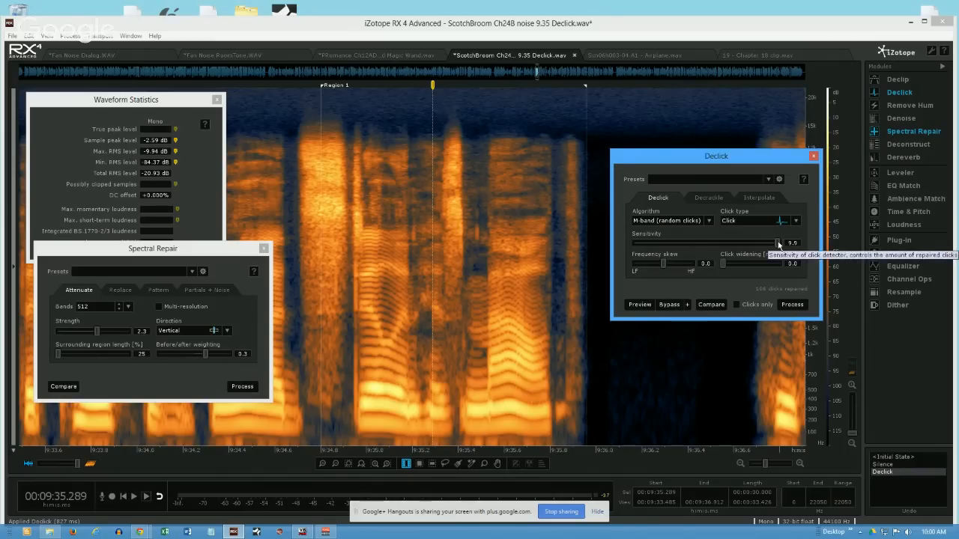
left_click_drag(779, 244, 693, 251)
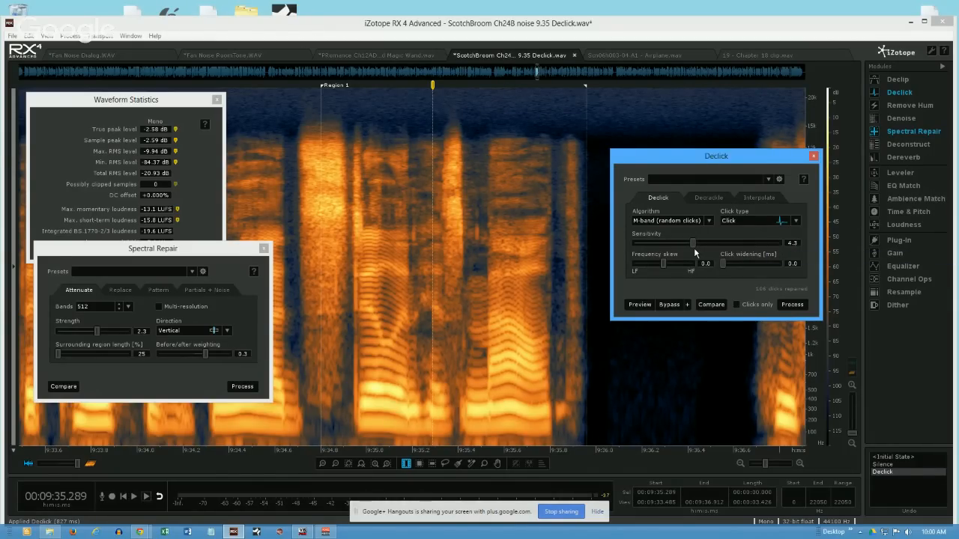
left_click_drag(701, 252, 697, 252)
- Select a time-frequency rectangle from 9:34.971 to 9:35.765 between about 3.7 and 10 kHz, and declick it at sensitivity 9.0
left_click(508, 404)
left_click(420, 463)
left_click_drag(360, 164, 542, 255)
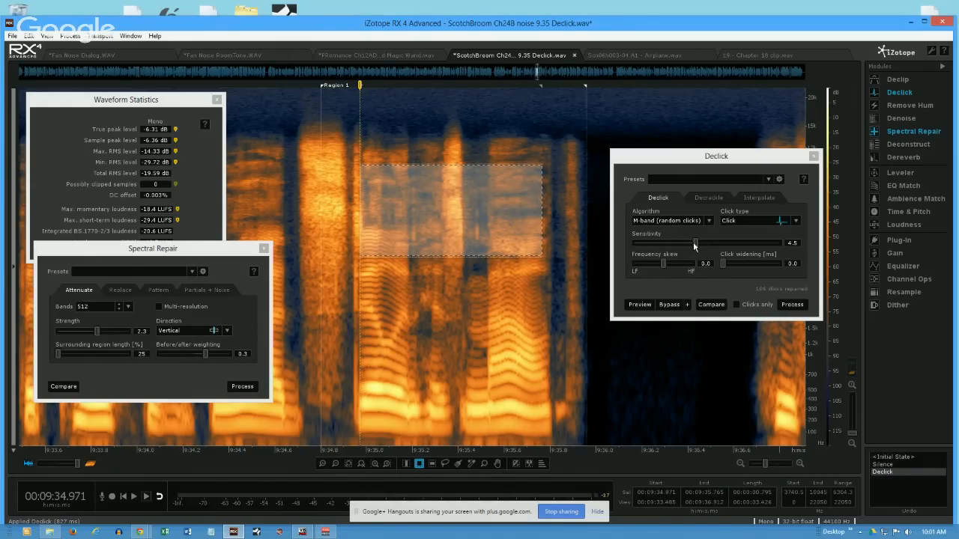
left_click_drag(694, 243, 760, 252)
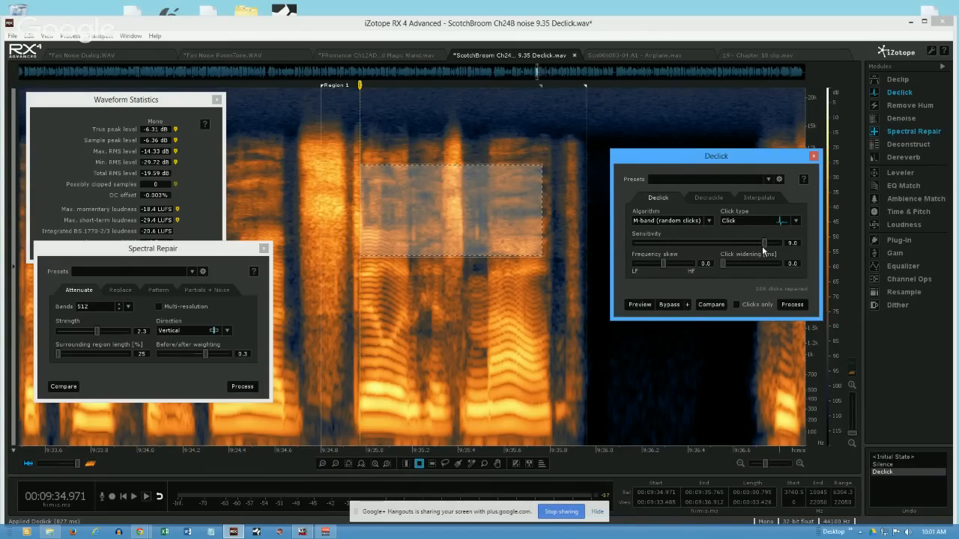
left_click(794, 306)
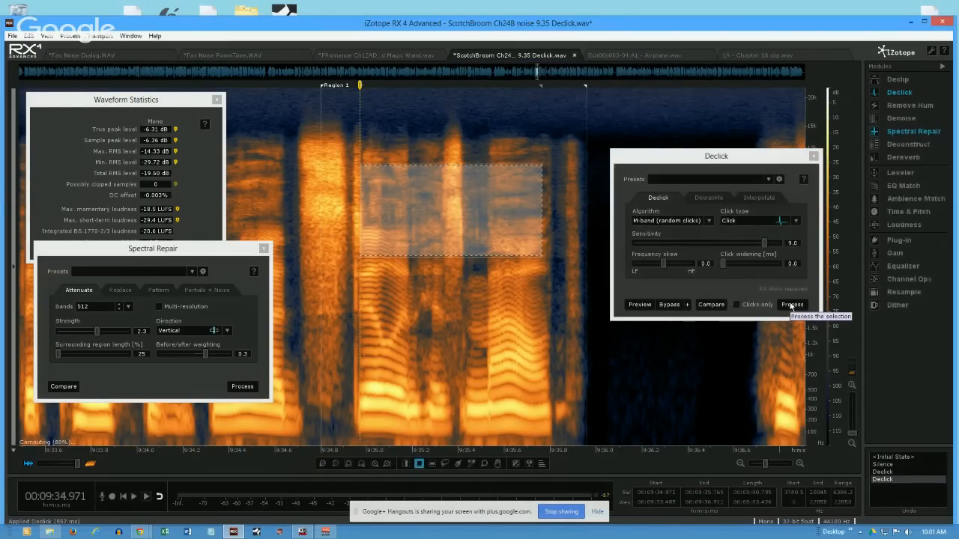
- Play the processed passage from 9:34.697 and temporarily outline its mid-to-high frequency area from 9:34.777 to 9:35.746
left_click(435, 225)
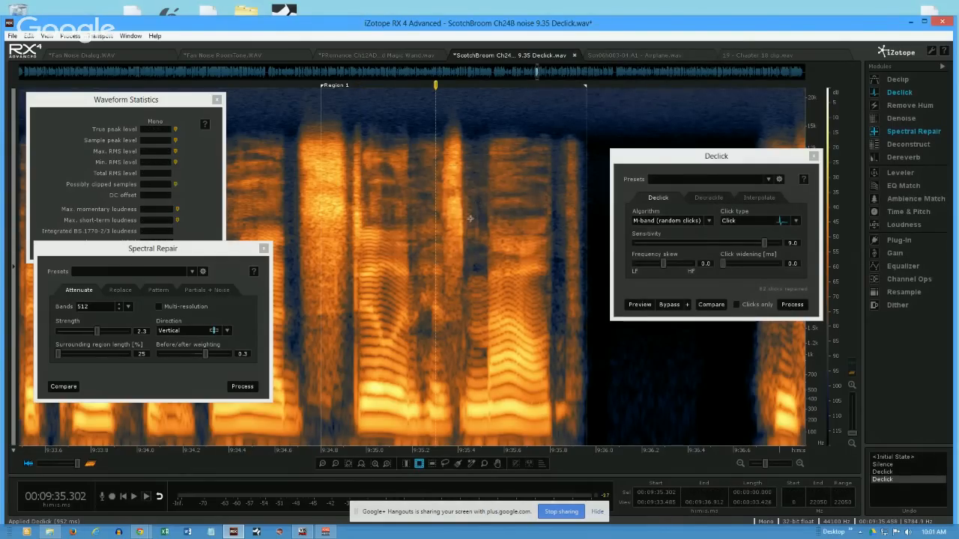
left_click(297, 281)
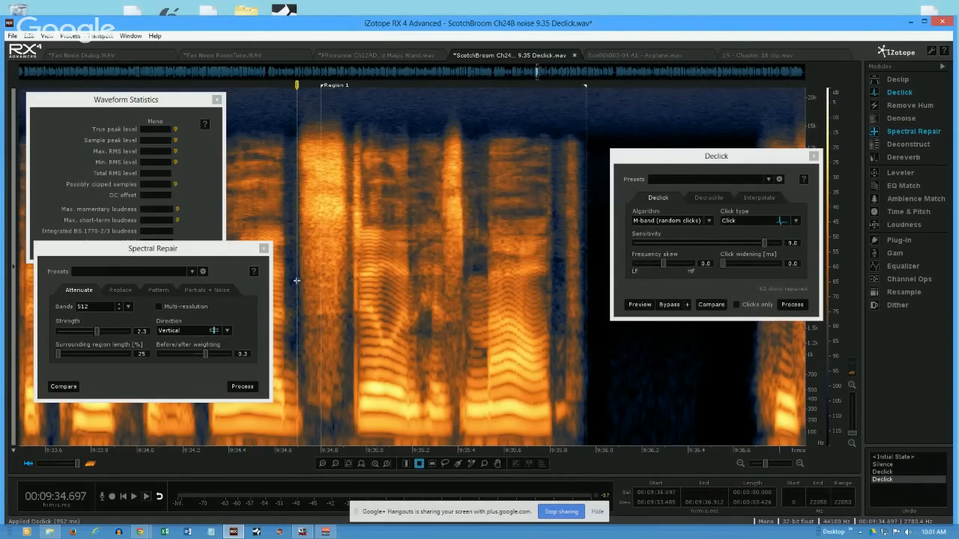
key("space")
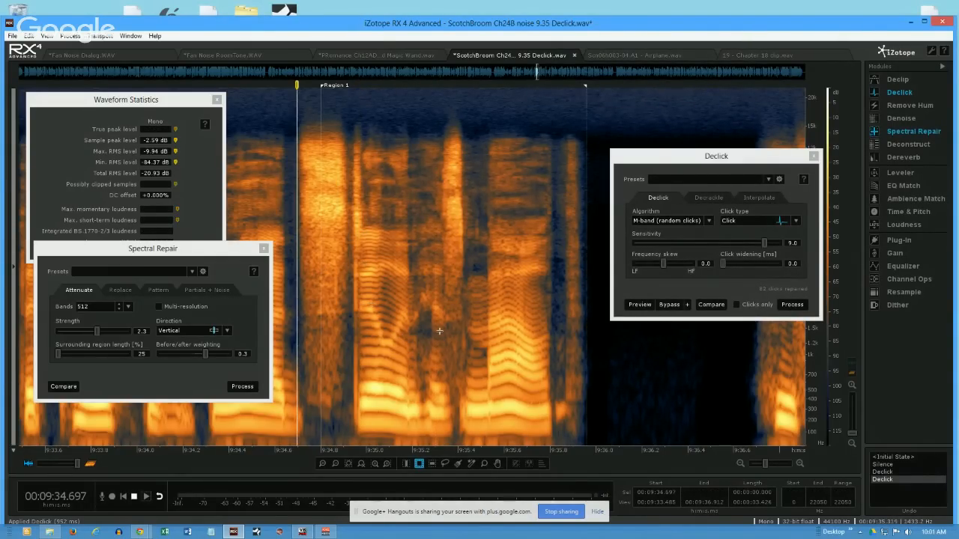
key("space")
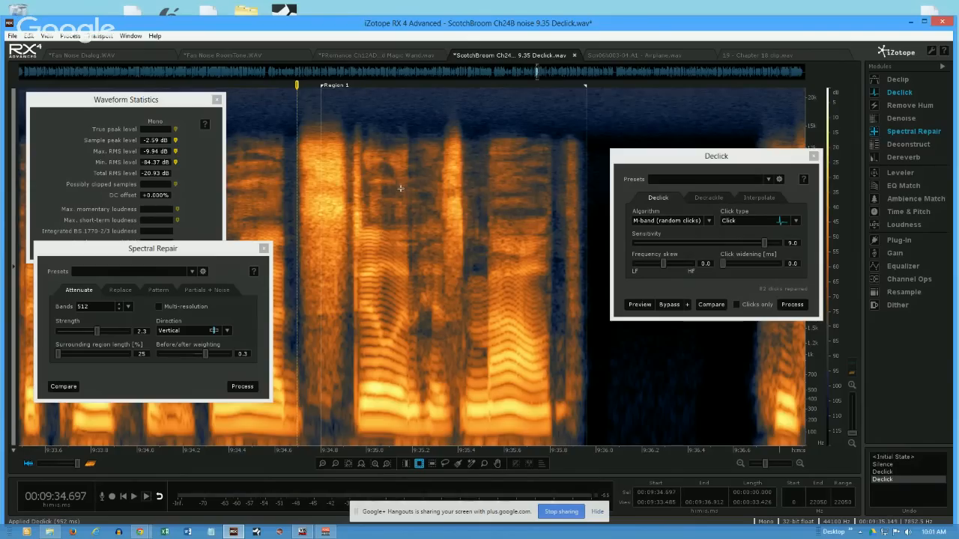
left_click_drag(315, 150, 510, 270)
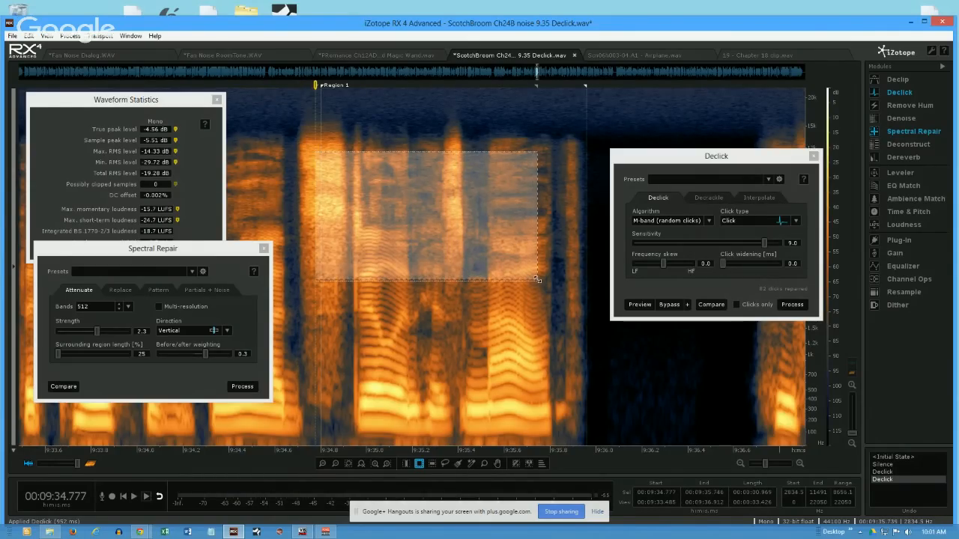
left_click(290, 170)
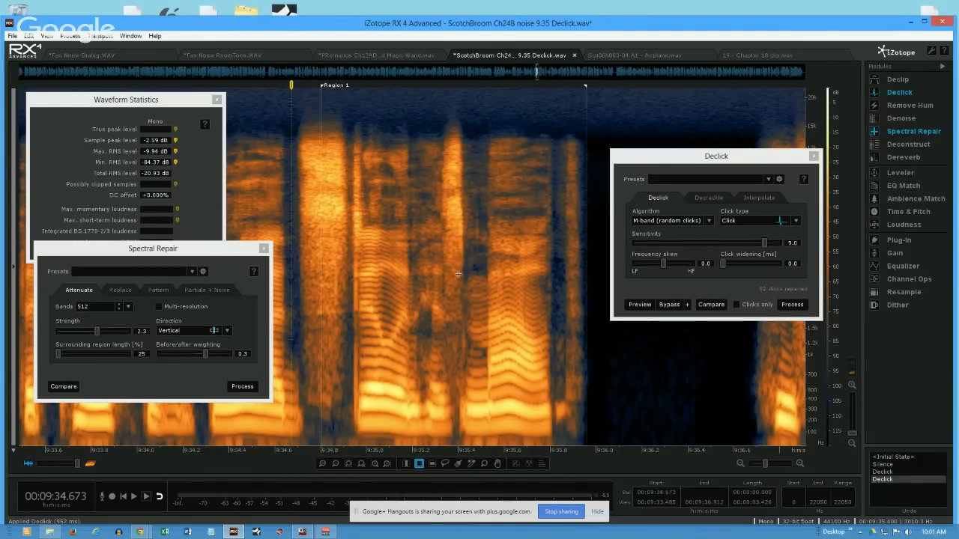
- Undo the rectangle's declicking and process the area from 9:34.971 to 9:35.765 with Clicks only at sensitivity 9.0
left_click_drag(361, 165, 542, 256)
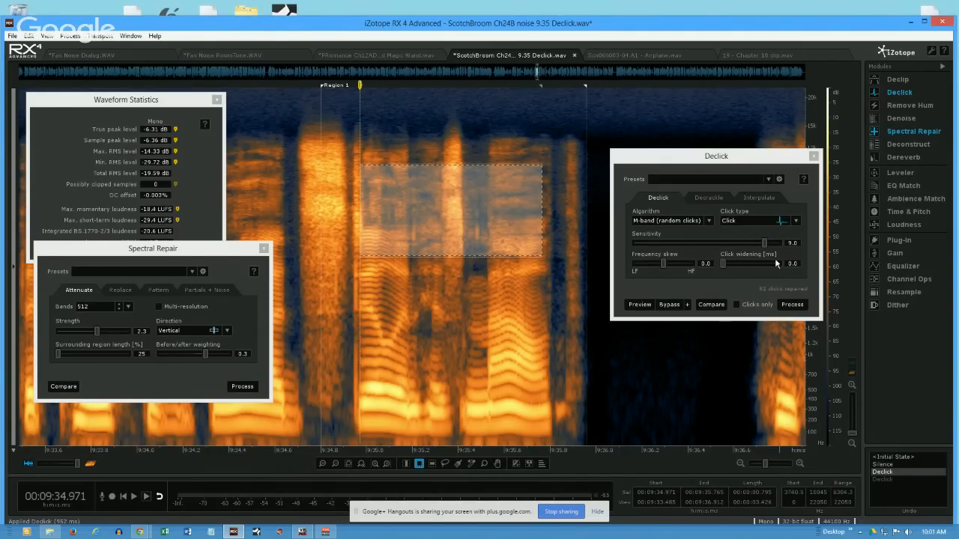
left_click(737, 305)
left_click(801, 304)
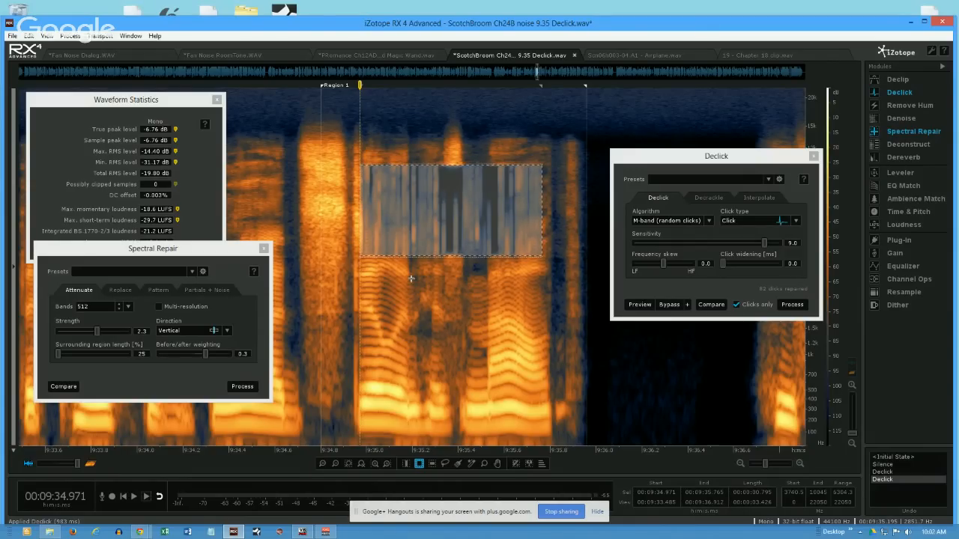
- Select the whole visible passage from 9:33.485 to 9:36.912 and turn off Clicks only in Declick
double_click(350, 324)
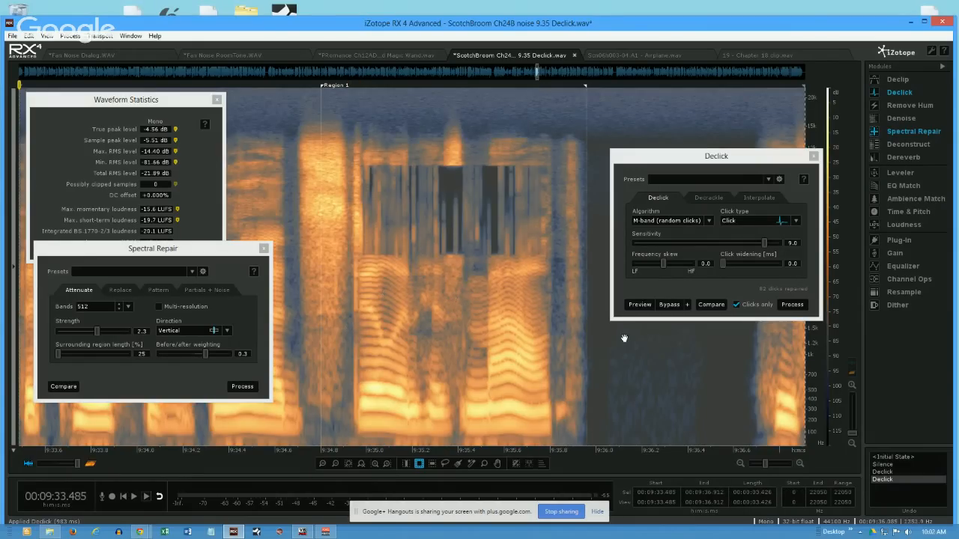
left_click(737, 305)
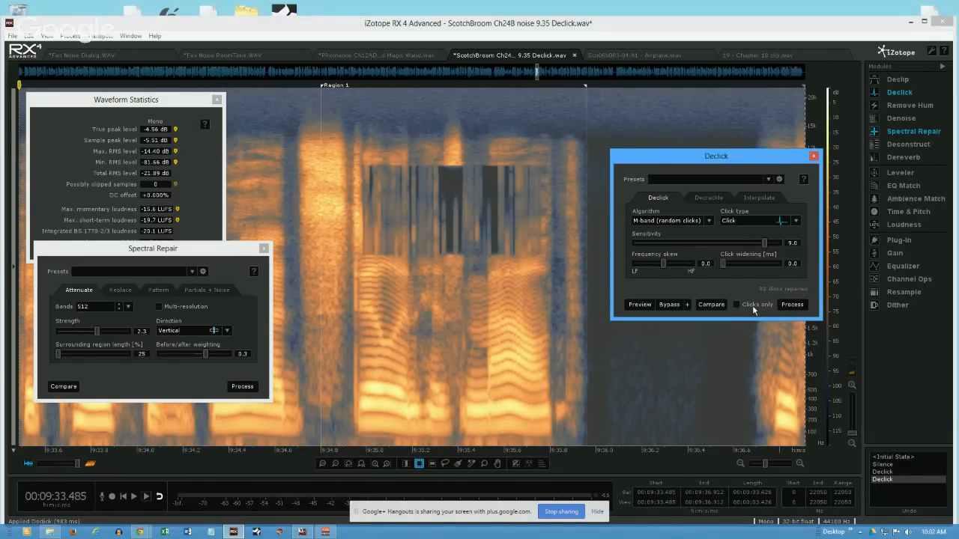
- Declick the whole visible passage at sensitivity 9.0, undo it along with the previous Clicks only render, and clear the selection
left_click(795, 305)
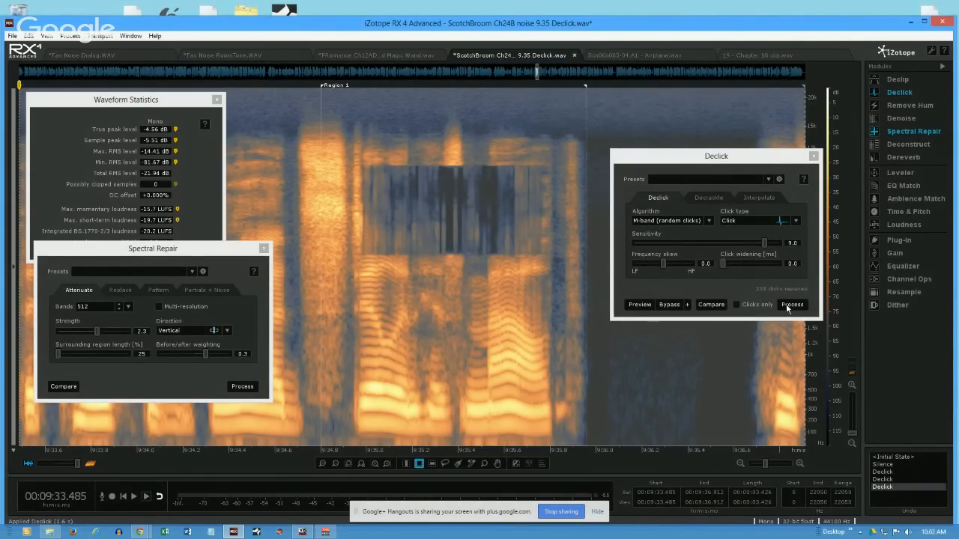
key("ctrl+z")
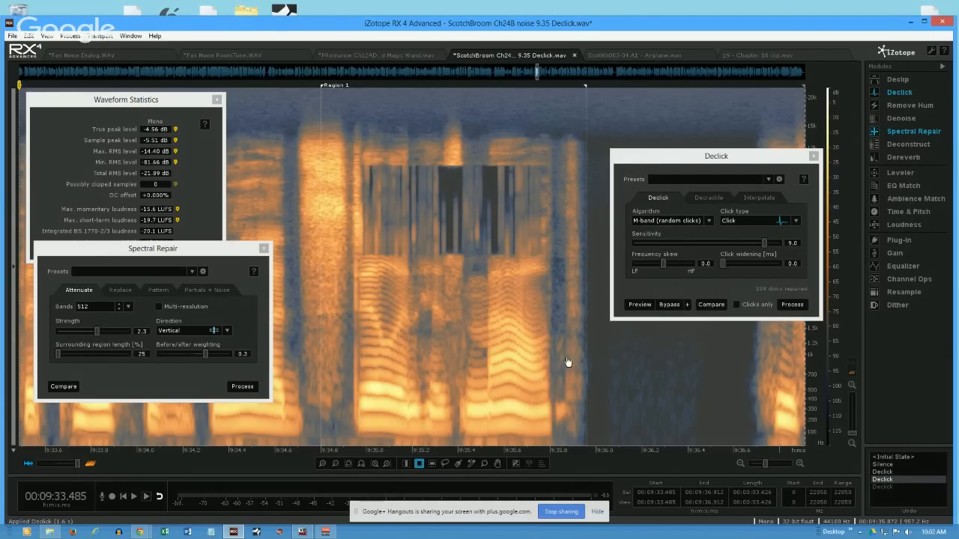
key("ctrl+z")
left_click(427, 249)
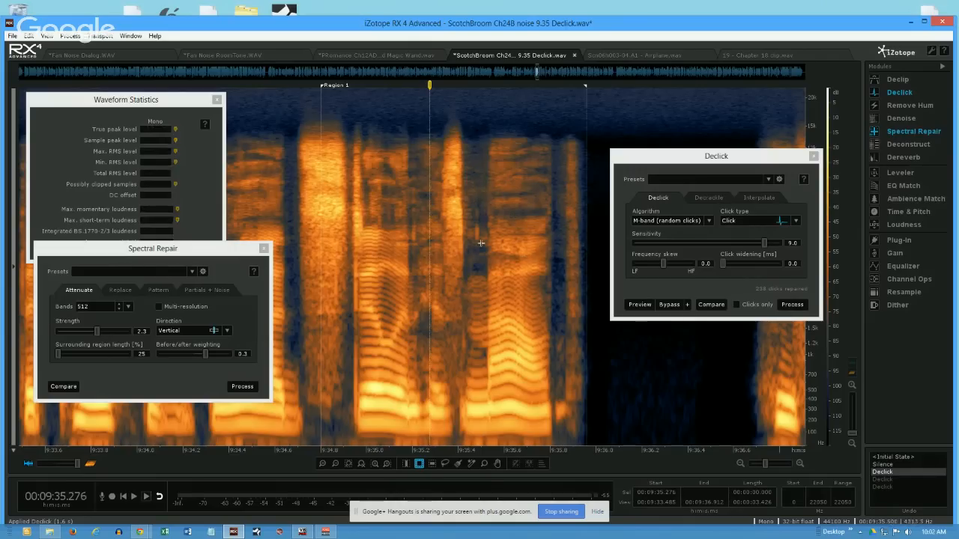
- Move the Declick window away from the spoken passage and temporarily outline the narrow click at 9:35.469 between about 4.2 and 6.7 kHz
left_click_drag(739, 159, 723, 105)
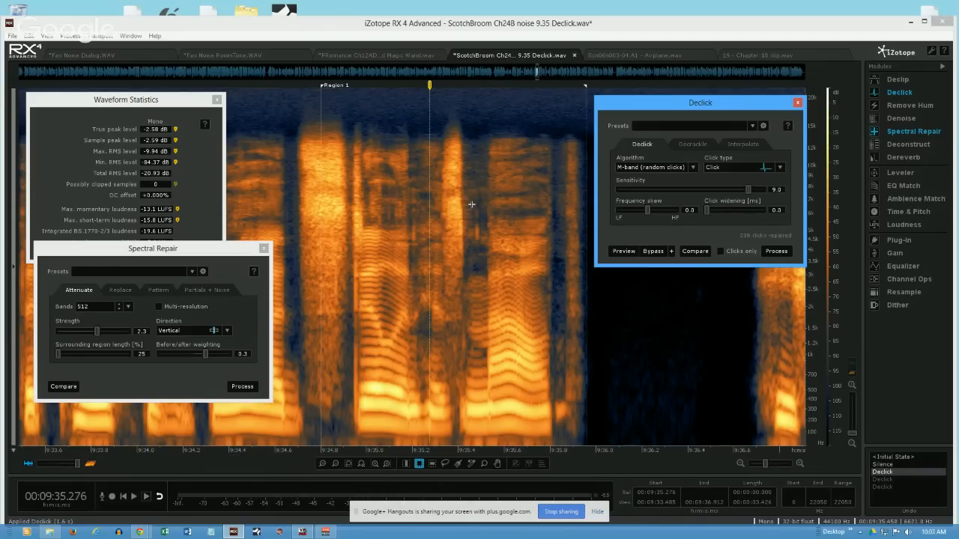
left_click_drag(475, 202, 477, 245)
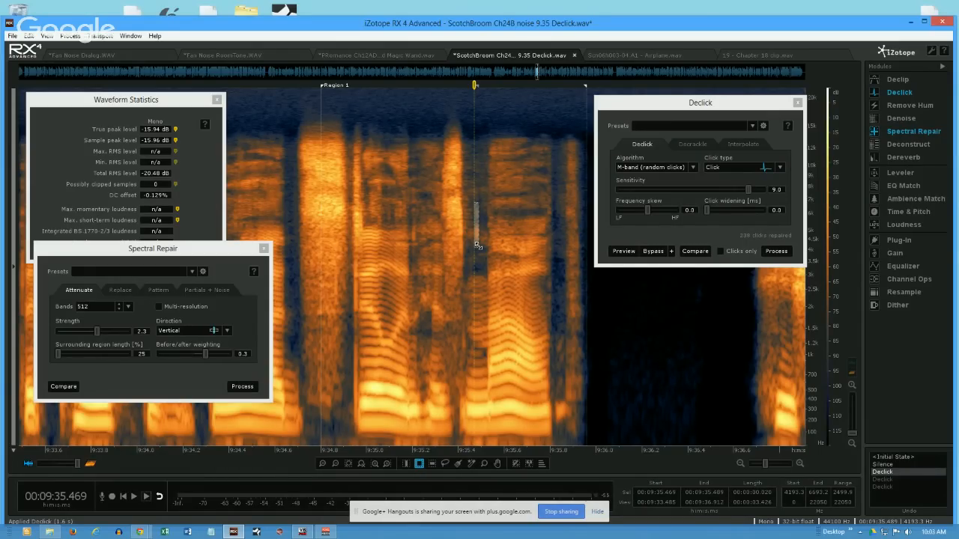
left_click(495, 245)
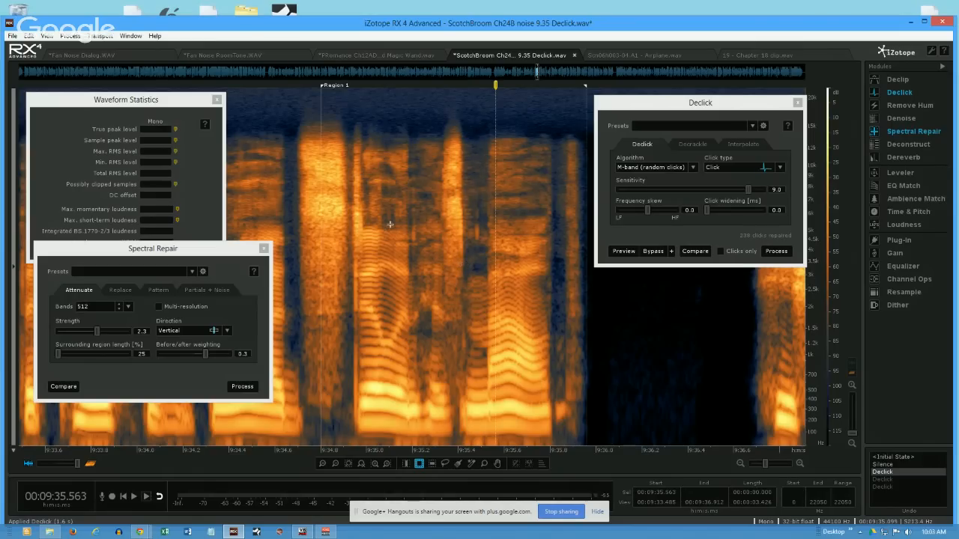
- Temporarily outline the mid-to-high frequency area from about 9:34.988 to 9:35.615 between about 3.6 and 8.8 kHz, and clear the selection
left_click_drag(363, 176, 506, 260)
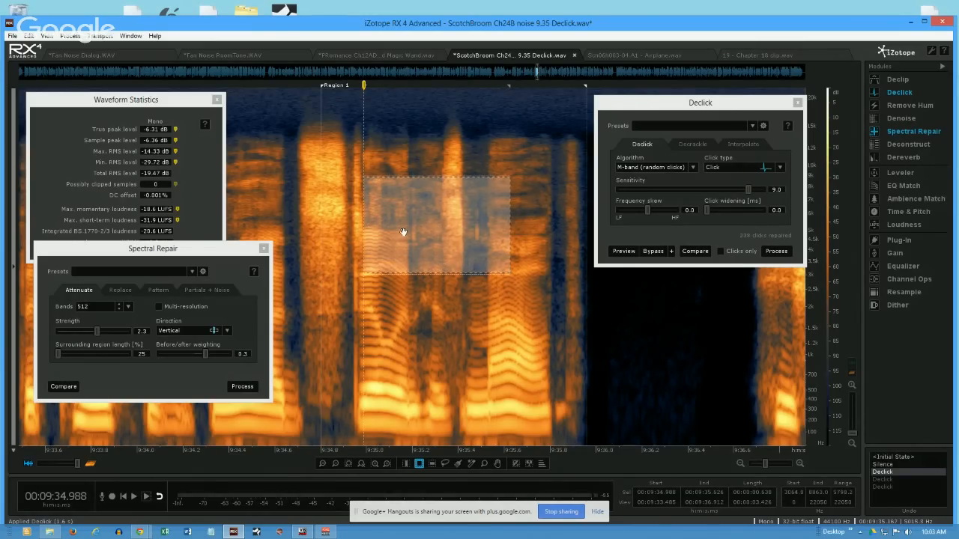
left_click(416, 231)
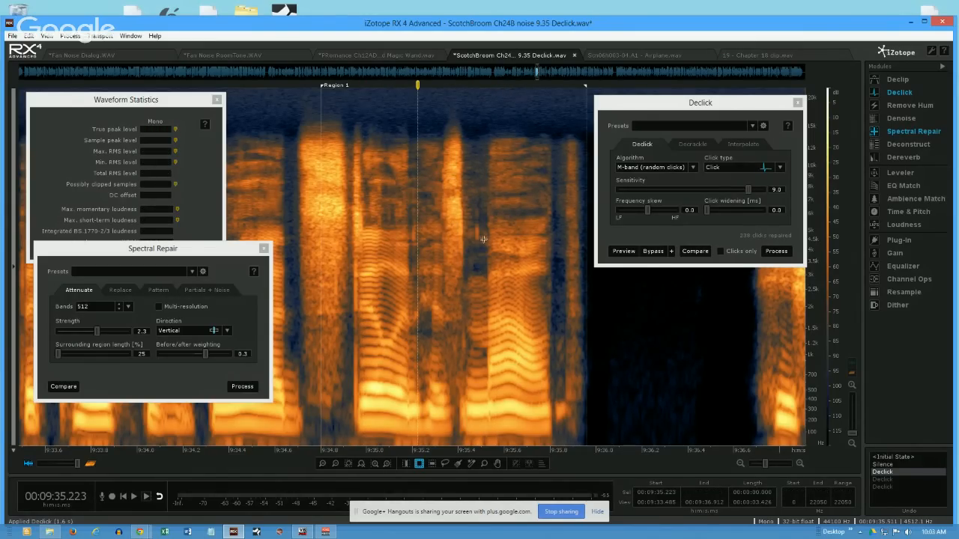
left_click_drag(378, 185, 485, 251)
left_click(403, 224)
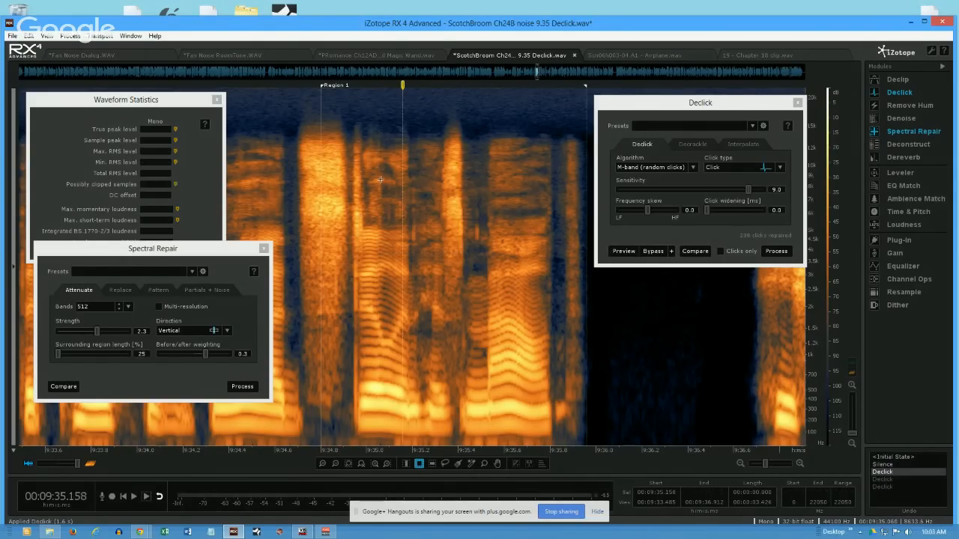
left_click_drag(370, 177, 507, 259)
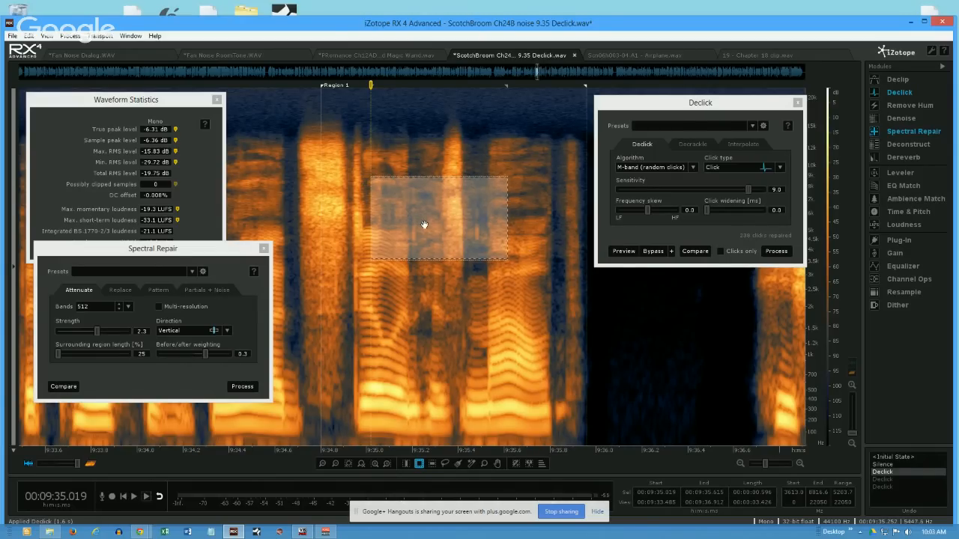
left_click(327, 184)
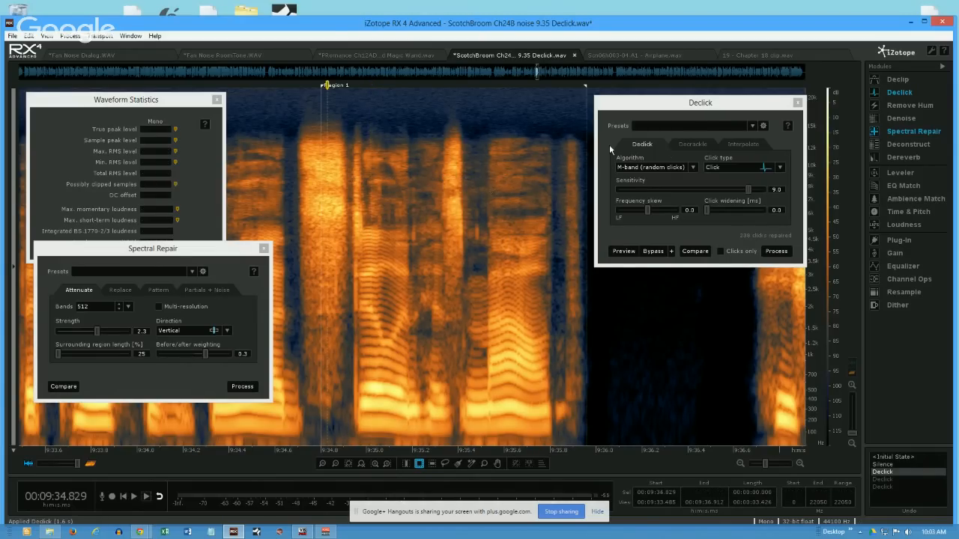
- Select the rectangle from 9:34.923 to 9:35.763 between about 2.8 and 11.1 kHz, and set the Decrackle strength to 4.8
left_click(701, 144)
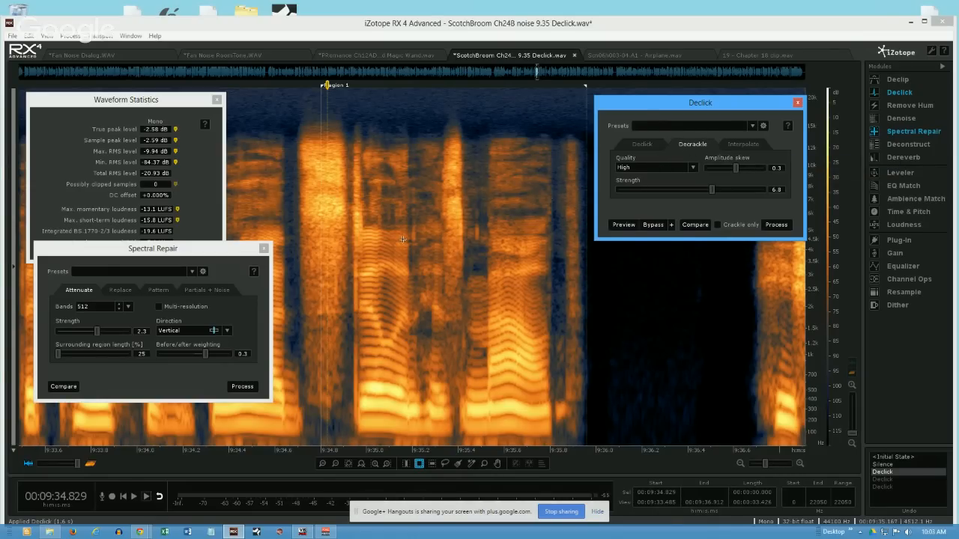
left_click_drag(348, 155, 541, 281)
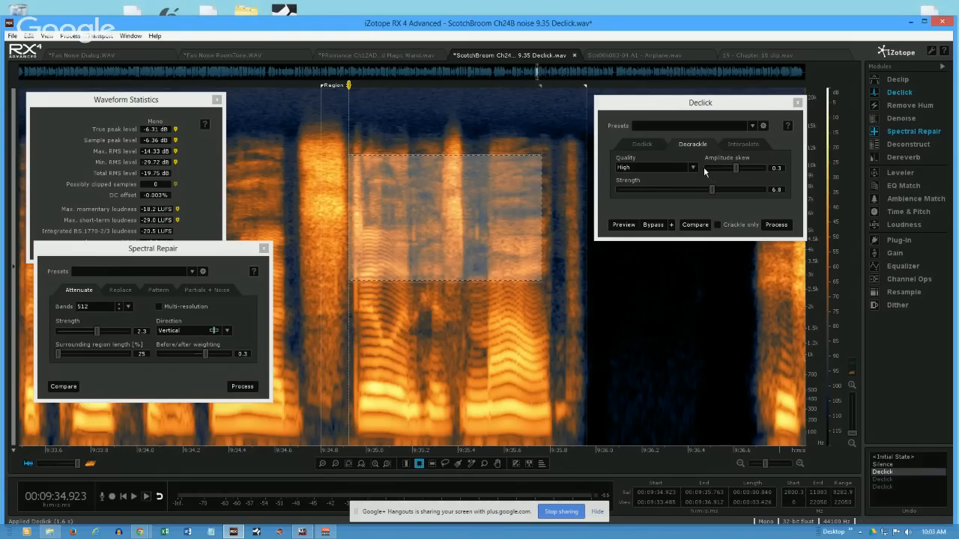
mouse_move(714, 192)
left_mouse_down()
mouse_move(692, 193)
mouse_move(703, 194)
left_mouse_up()
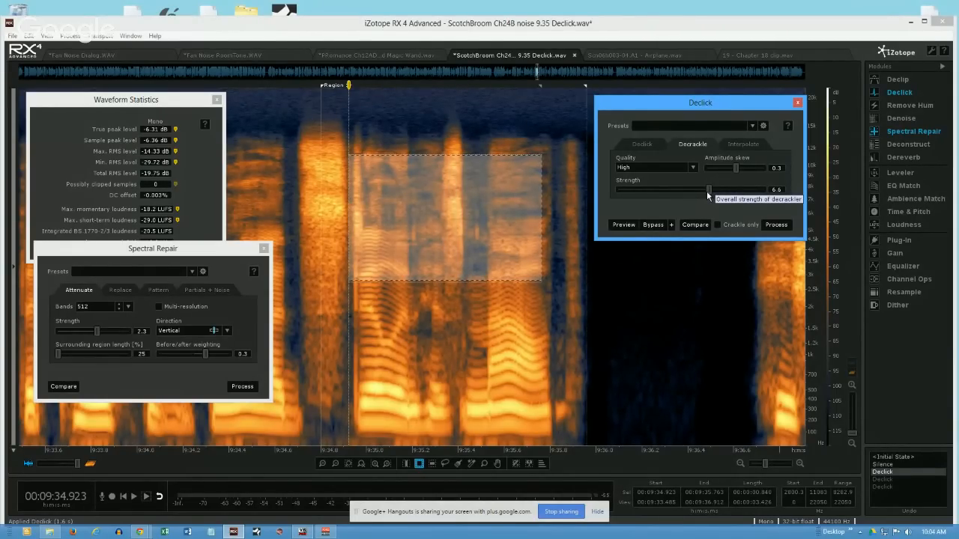
- Reselect the area from 9:34.962 to 9:35.620 between about 3.9 and 9.5 kHz, and compare the Declick and Decrackle settings
left_click(645, 145)
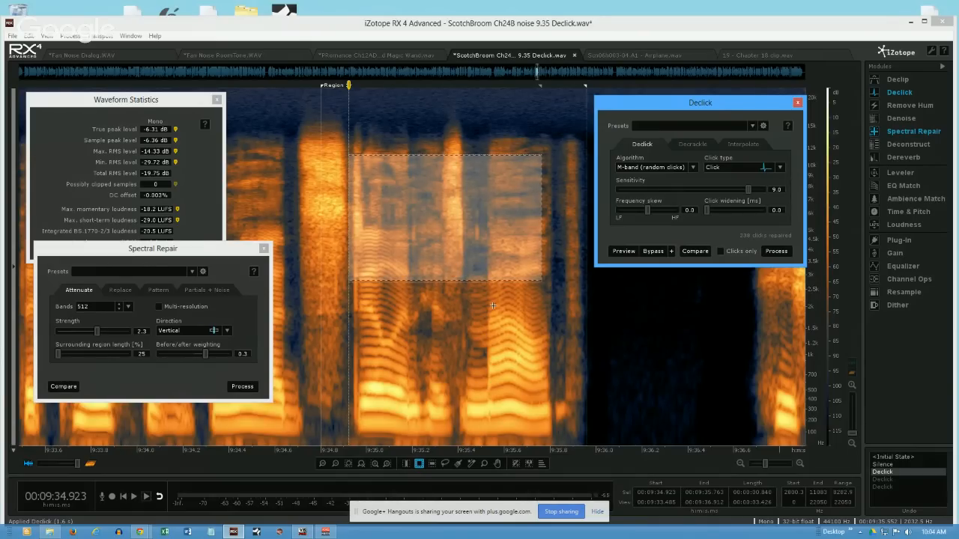
left_click(431, 315)
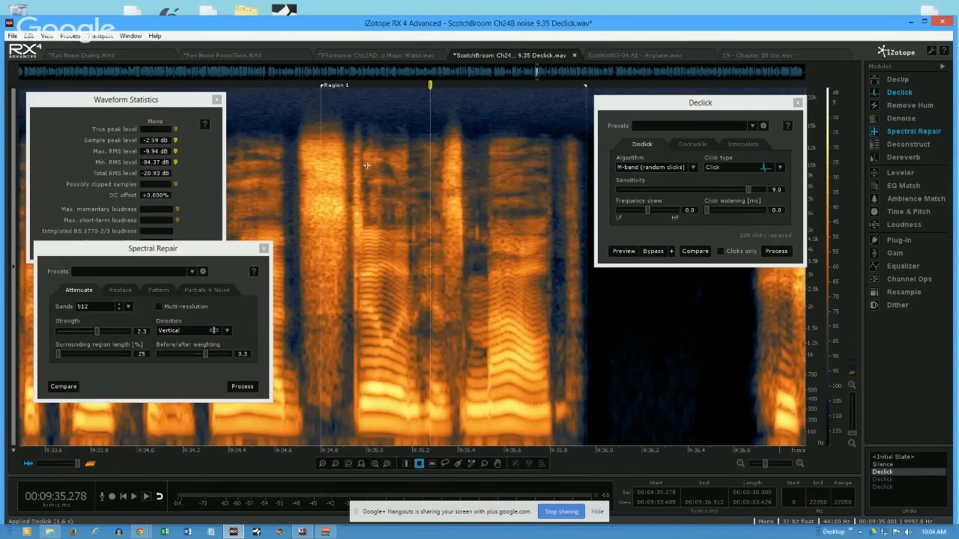
left_click_drag(358, 170, 507, 251)
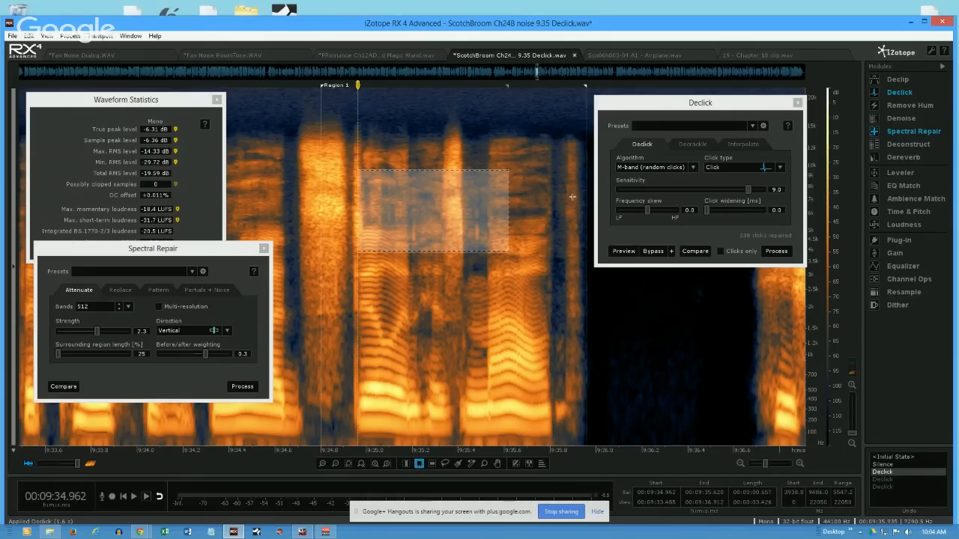
left_click(691, 143)
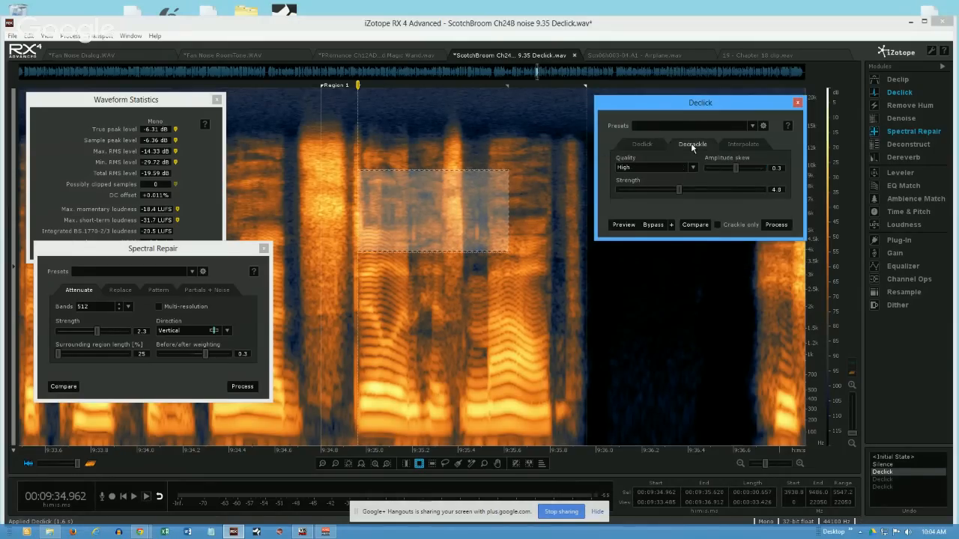
left_click(638, 142)
left_click(695, 144)
- Open the Scn06h003-04.A1 - Airplane.wav file and set its spectrogram frequency scale to Extended Log
left_click(628, 56)
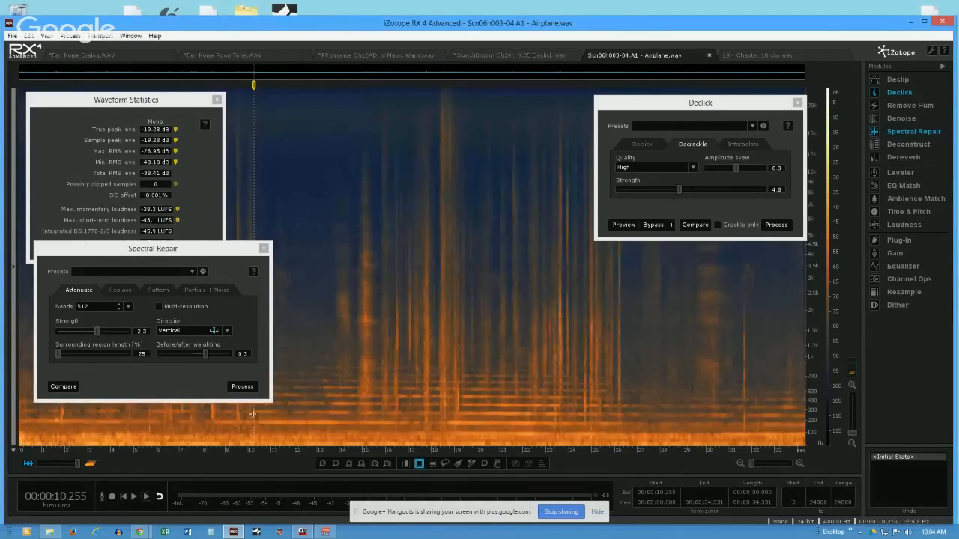
left_click(255, 421)
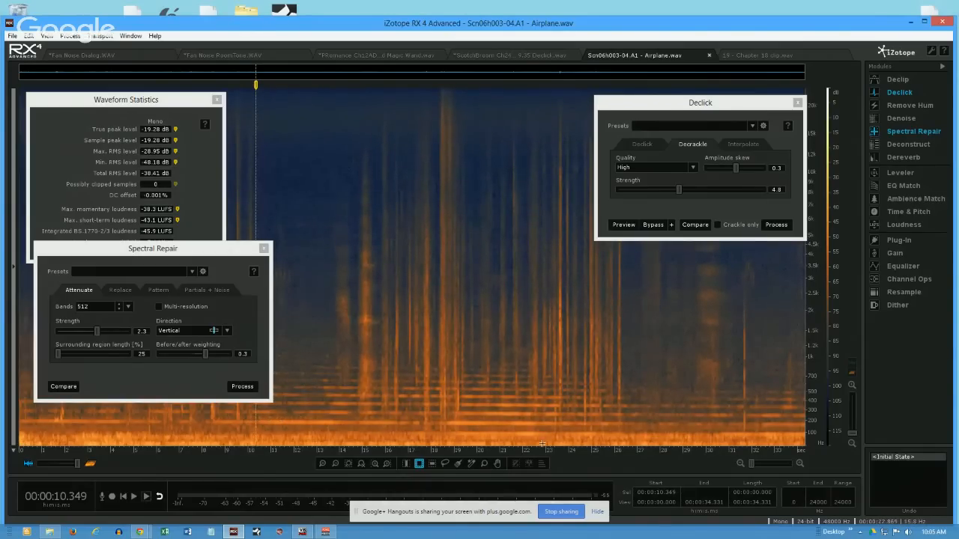
right_click(812, 392)
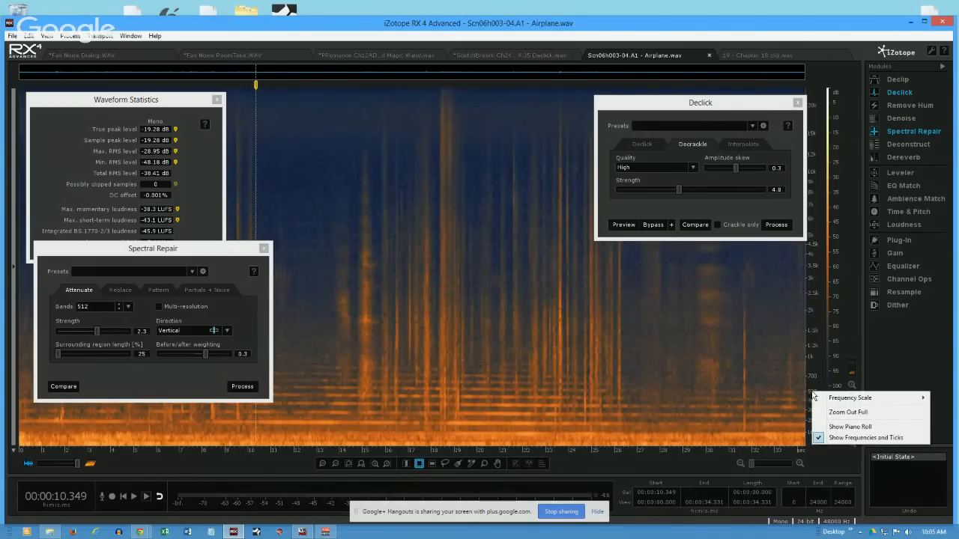
mouse_move(841, 401)
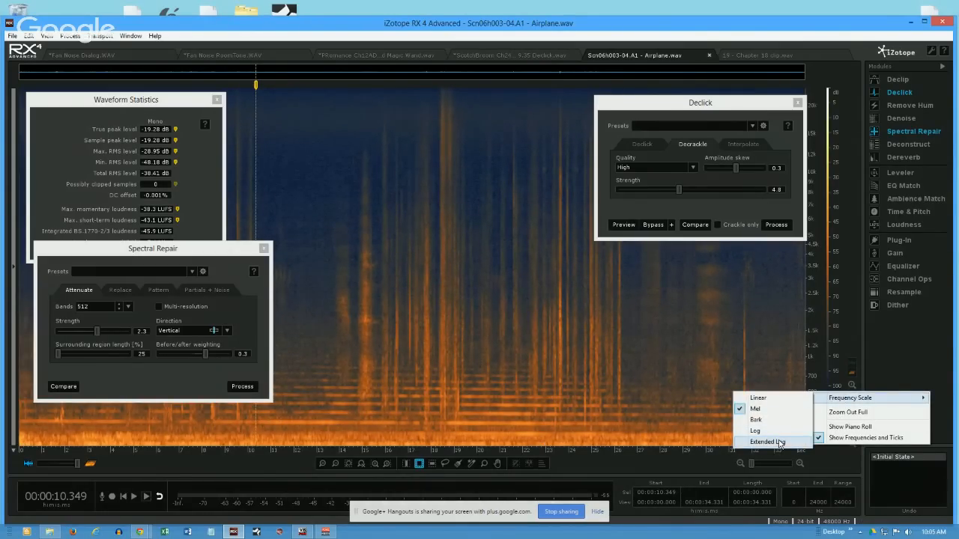
left_click(778, 441)
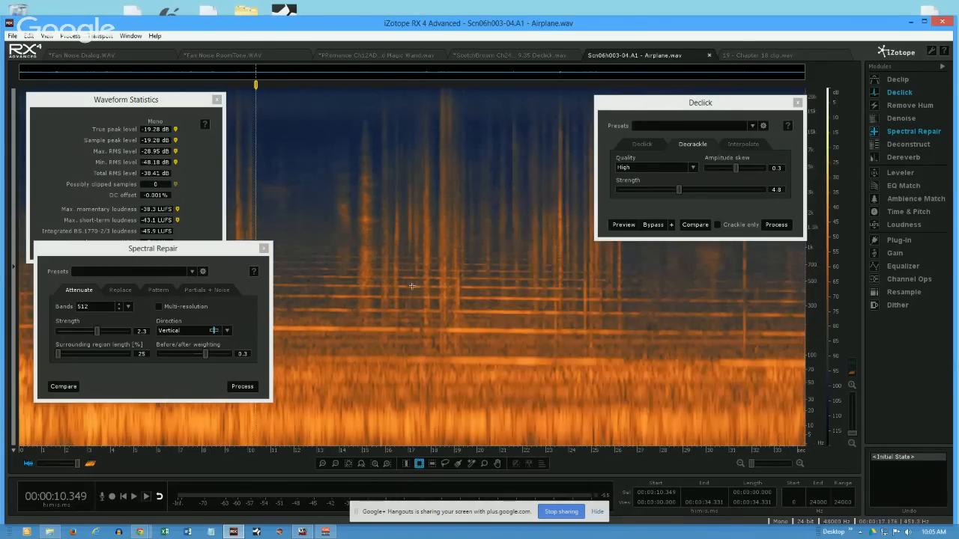
- Close the Spectral Repair, Waveform Statistics and Declick windows to uncover the airplane recording's spectrogram
left_click(264, 248)
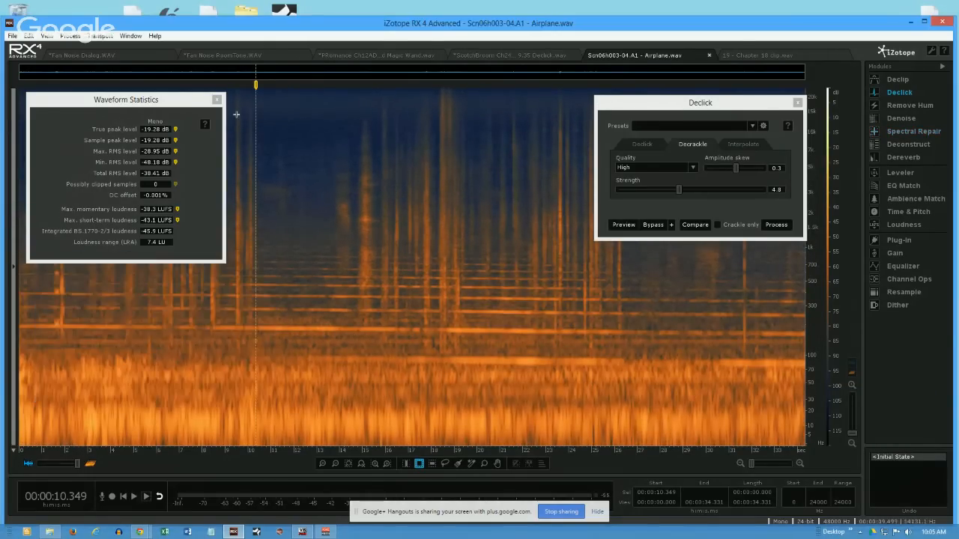
left_click(216, 100)
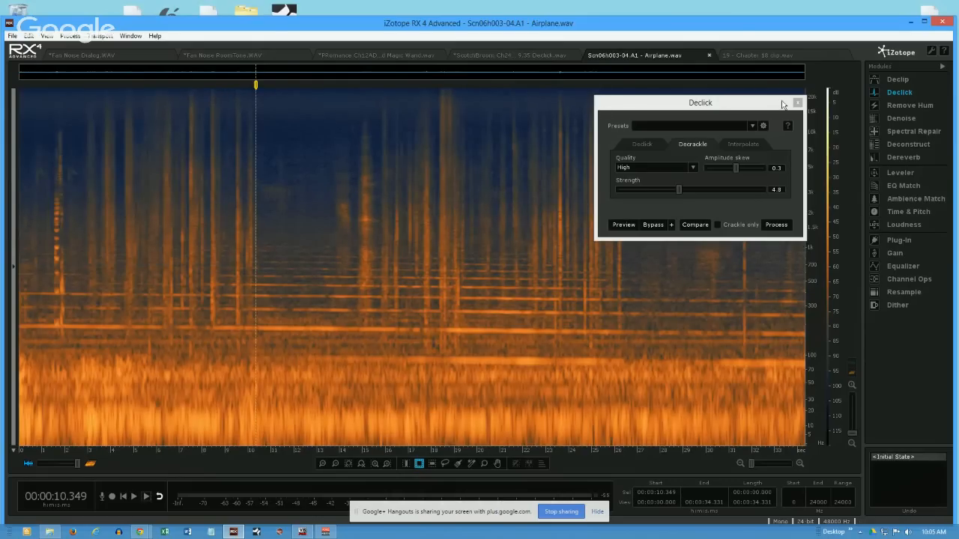
left_click(796, 104)
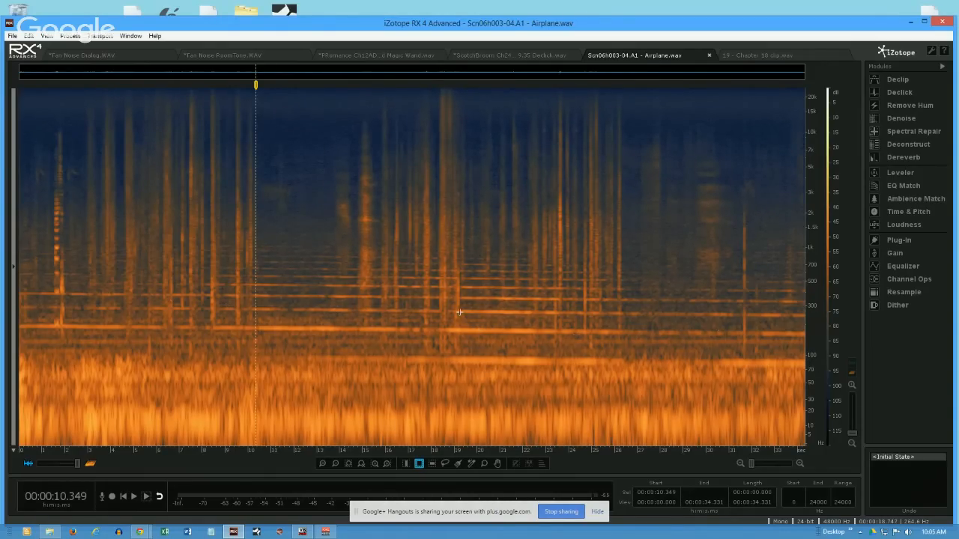
- Outline a thin 20-second band over the engine tone, shift it to start at 1.036 s, narrow it to about 170–209 Hz, and clear it
left_click(277, 322)
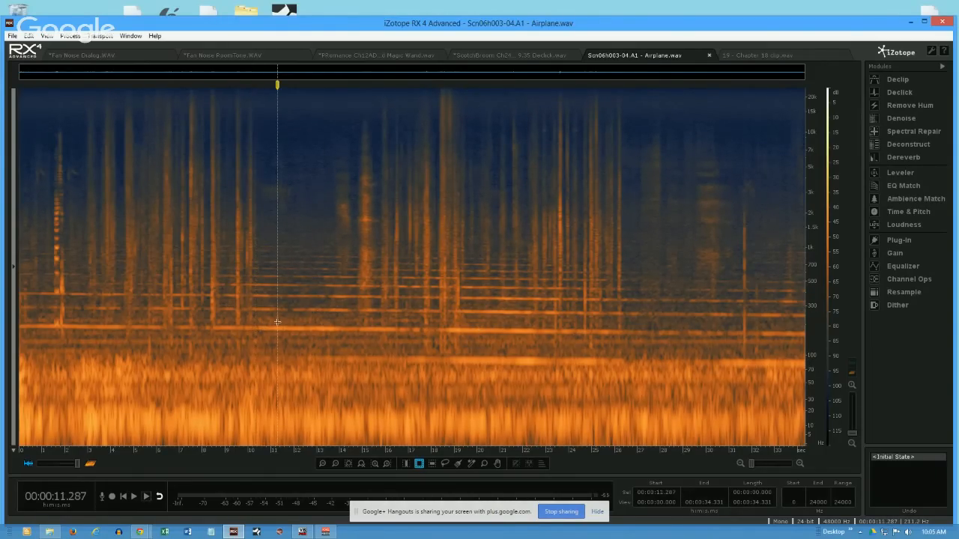
left_click_drag(277, 322, 737, 327)
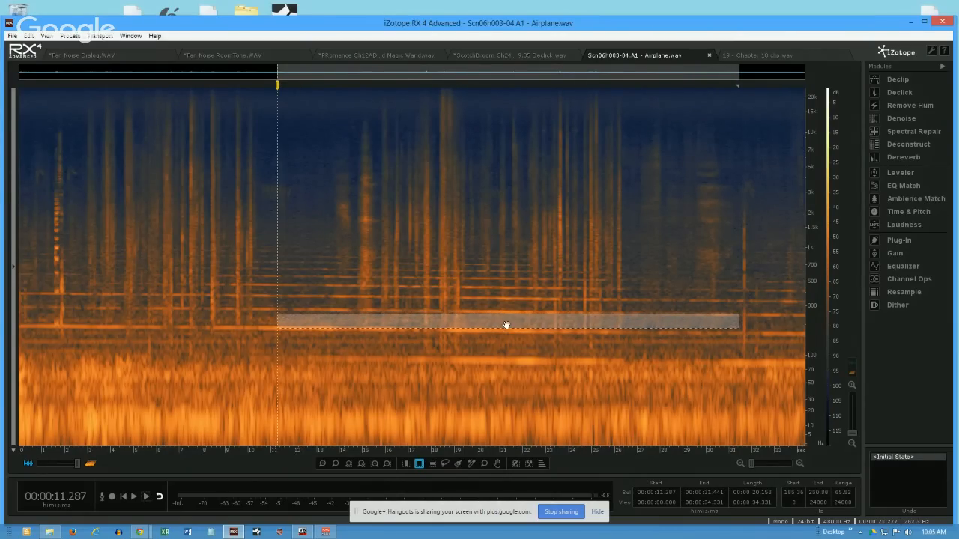
left_click_drag(510, 320, 514, 330)
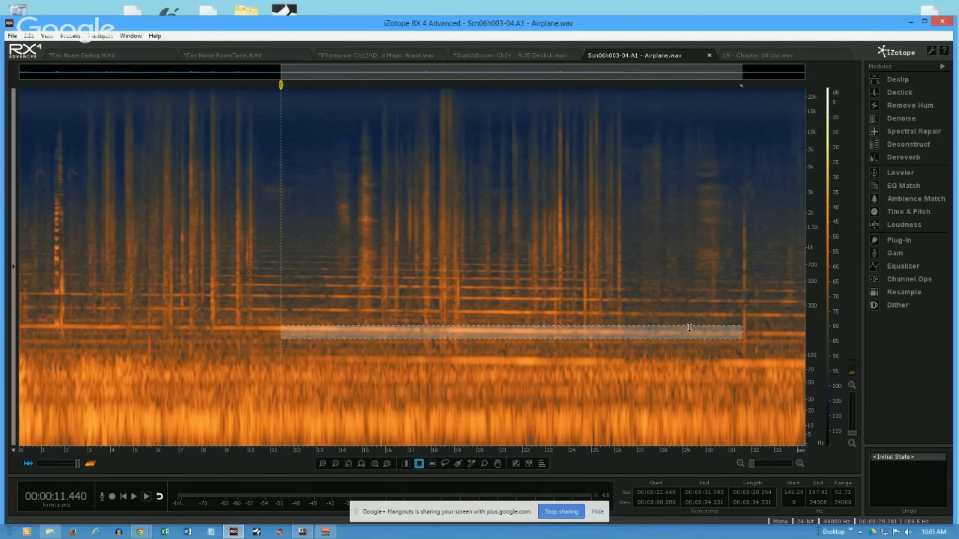
left_click_drag(346, 335, 108, 334)
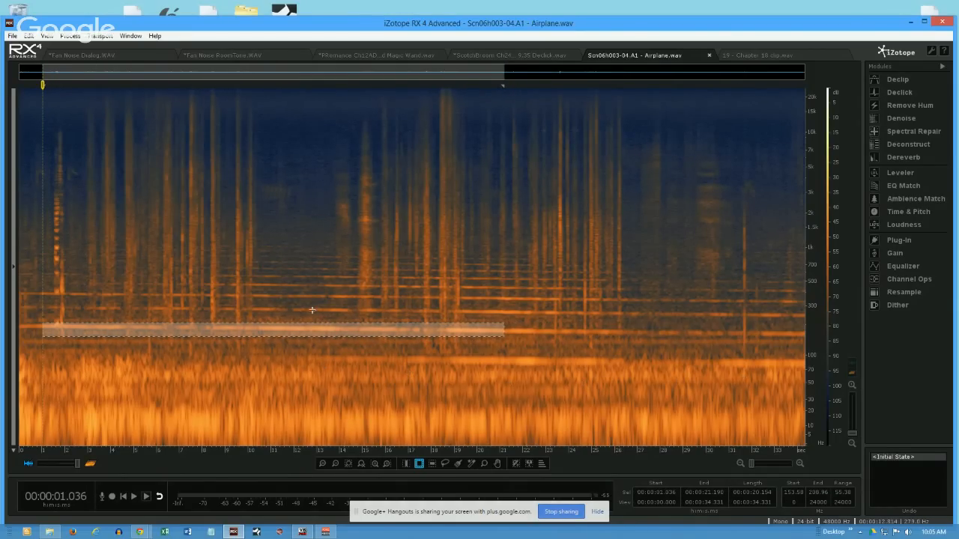
left_click_drag(317, 335, 316, 331)
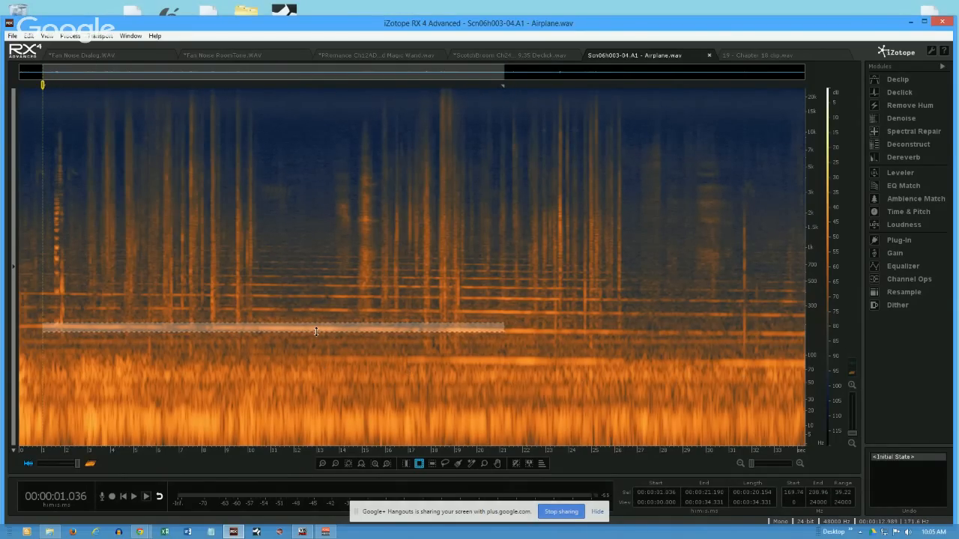
left_click(286, 287)
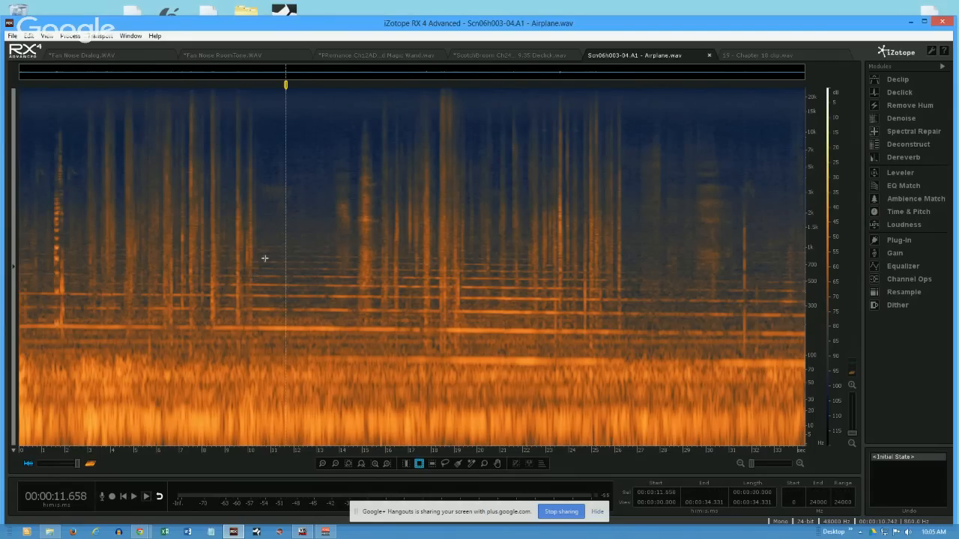
- Outline the engine harmonics from 11.004 to 13.599 s below about 876 Hz, shift the selection to 28.147 s, and clear it
left_click_drag(271, 255, 330, 404)
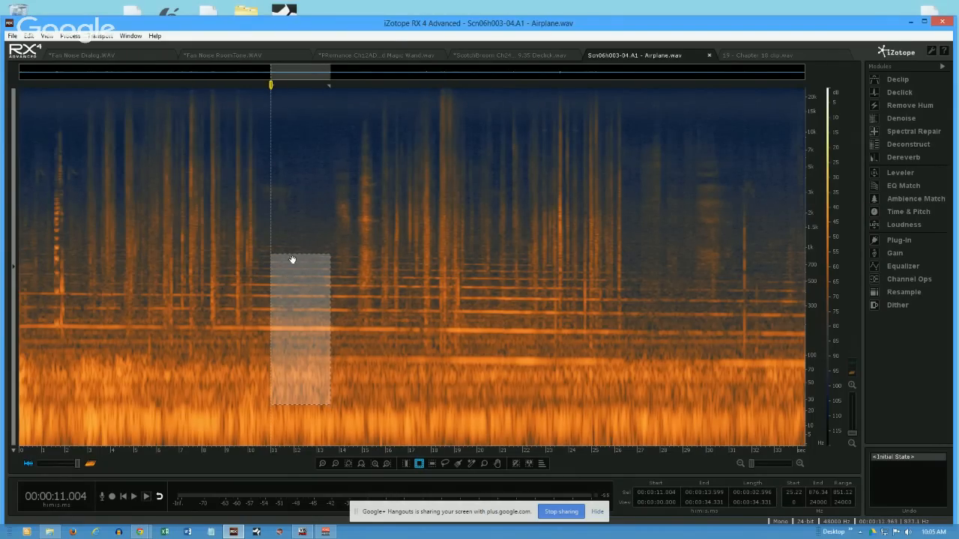
left_click_drag(300, 287, 692, 309)
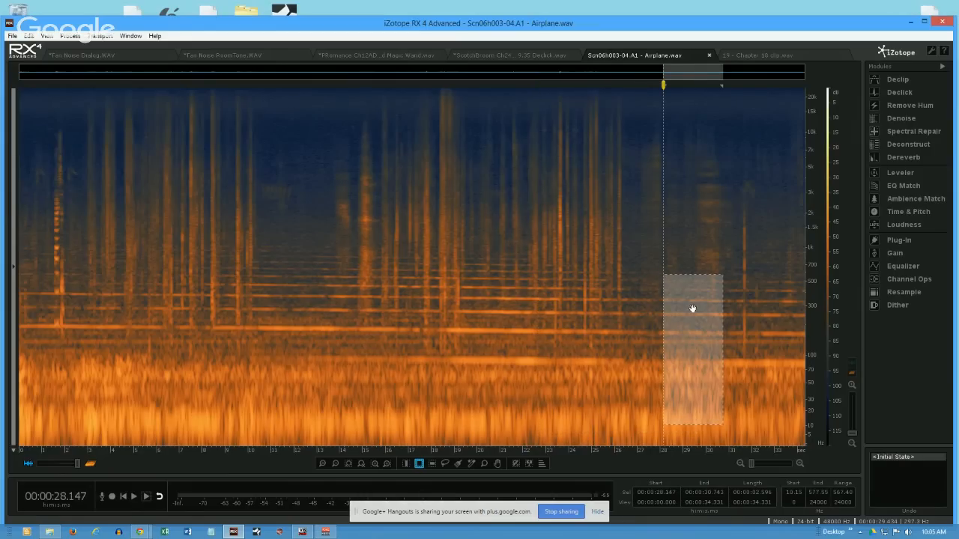
left_click(286, 308)
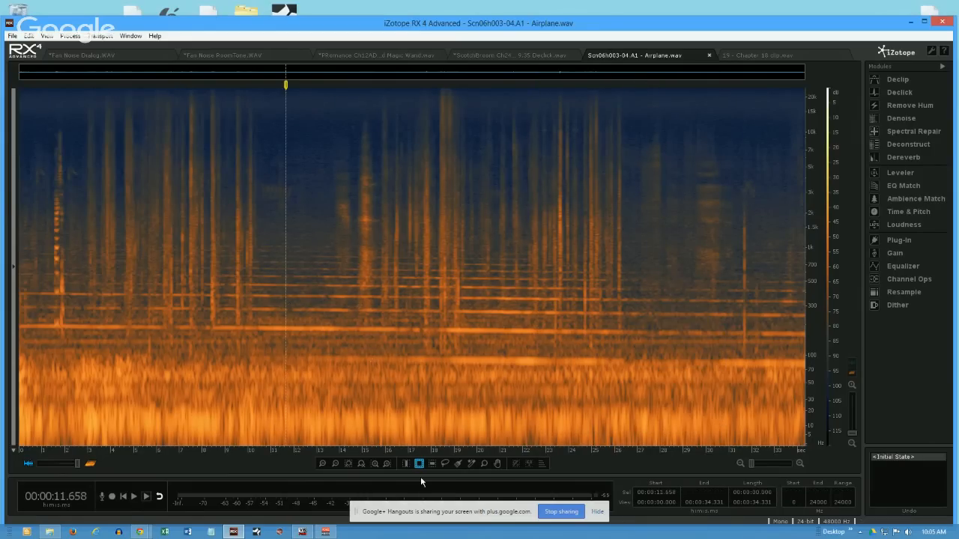
- Brush-select the engine tone at about 237–292 Hz from 15.7 to 24.2 s, and add harmonics 2, 3 and 4 to the selection
left_click(458, 465)
left_click_drag(274, 328, 697, 339)
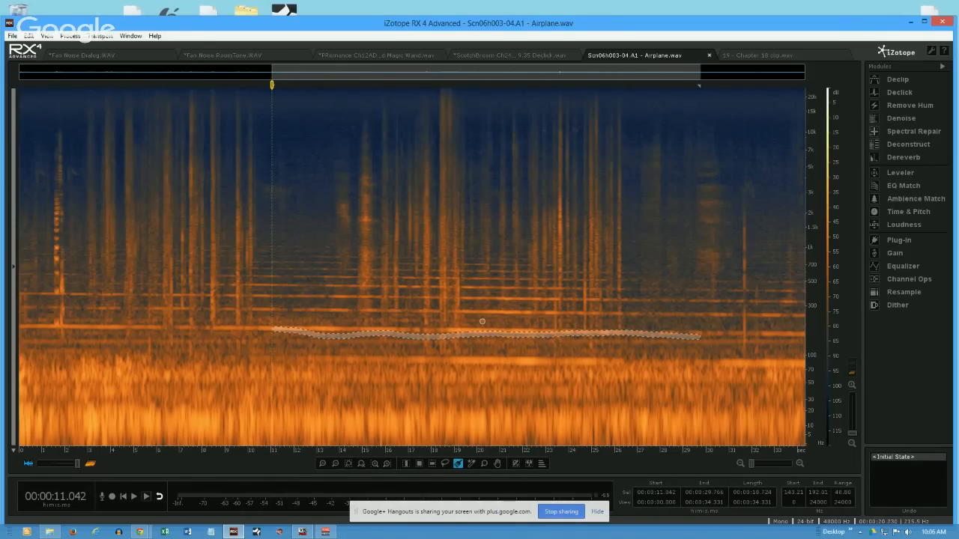
left_click(381, 310)
left_click_drag(380, 311, 573, 313)
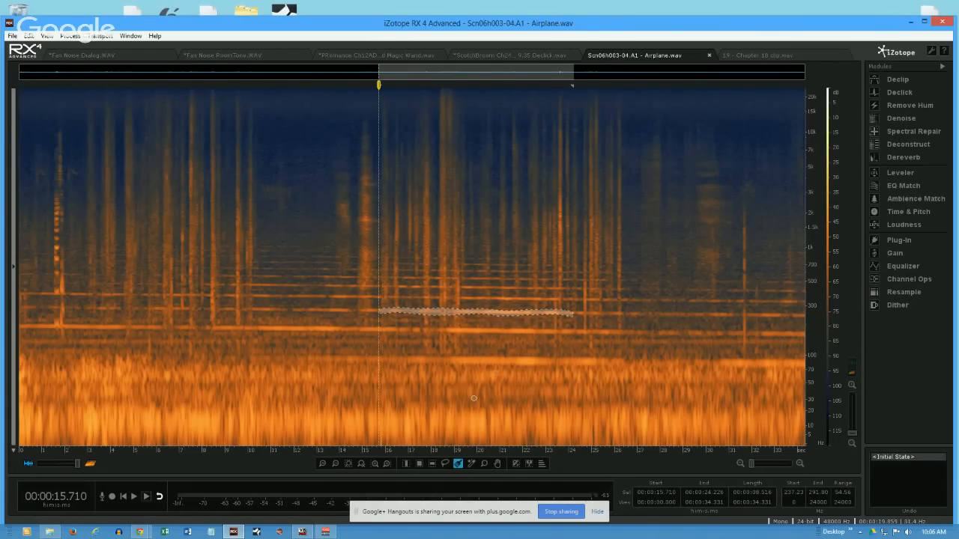
left_click(541, 464)
left_click(537, 419)
left_click(538, 410)
left_click(539, 401)
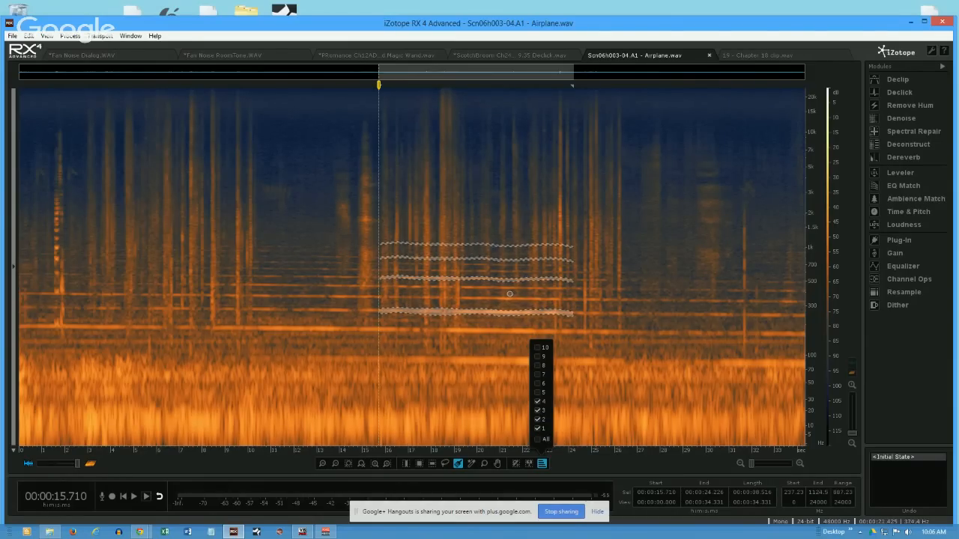
- Brush-select the lower engine tone at about 151–194 Hz from 15.7 to 23.9 s, and extend the selection to harmonics 2 through 5
left_click_drag(380, 328, 568, 334)
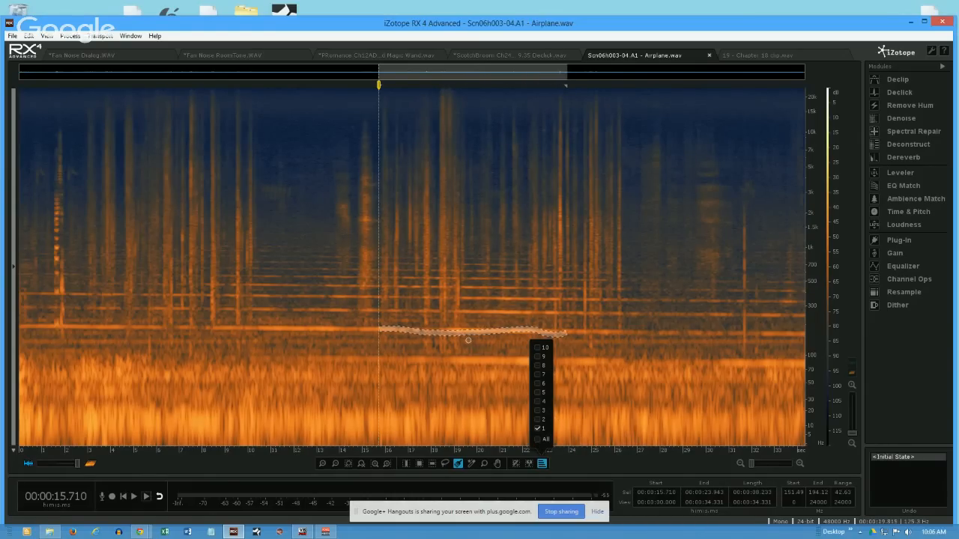
left_click(539, 419)
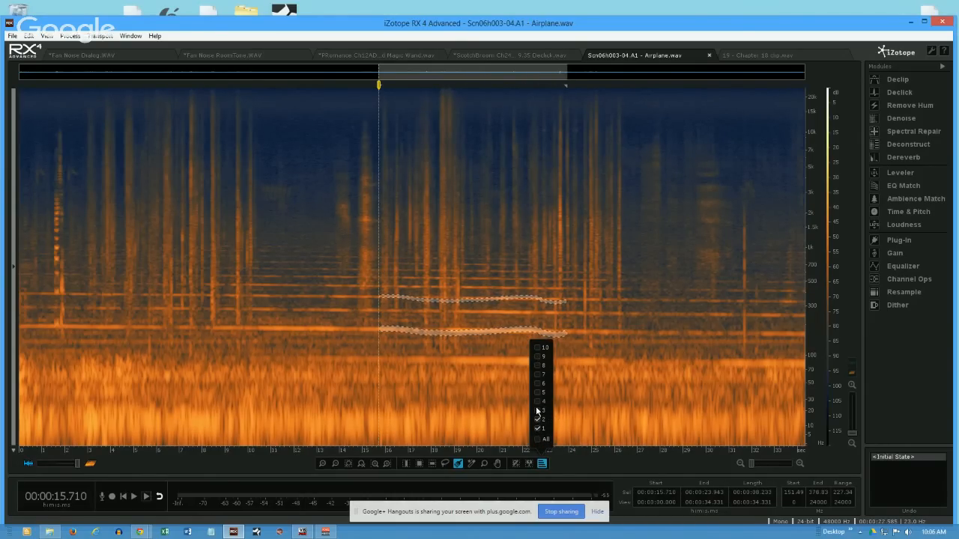
left_click(538, 411)
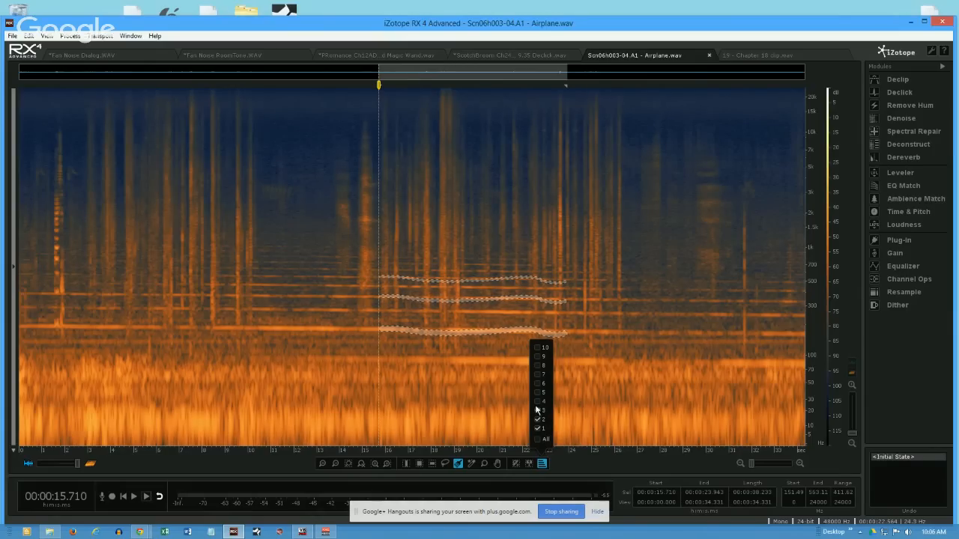
left_click(538, 403)
left_click(538, 393)
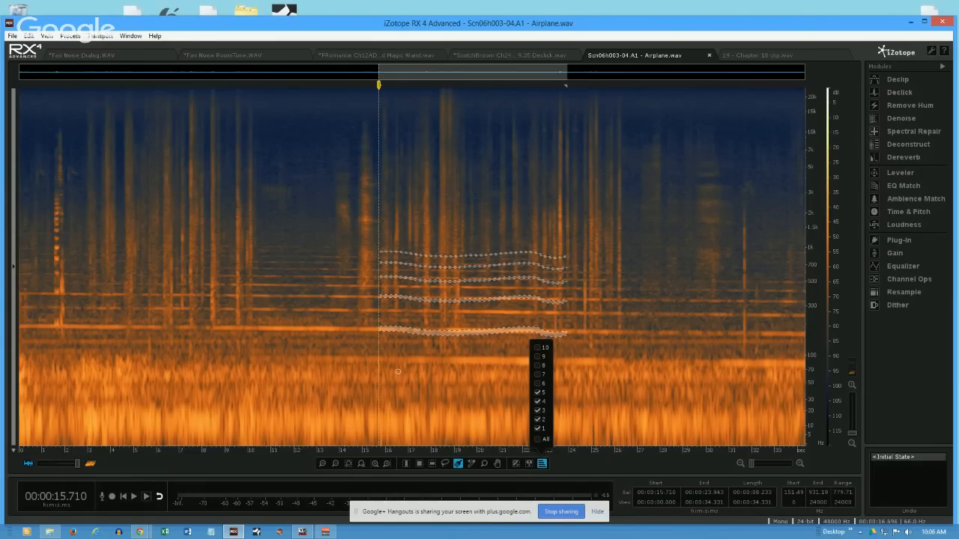
- Brush-select the lower engine tone at about 169–203 Hz from 10.5 to 16.0 s, and include its harmonics 2 through 5
left_click_drag(204, 328, 401, 331)
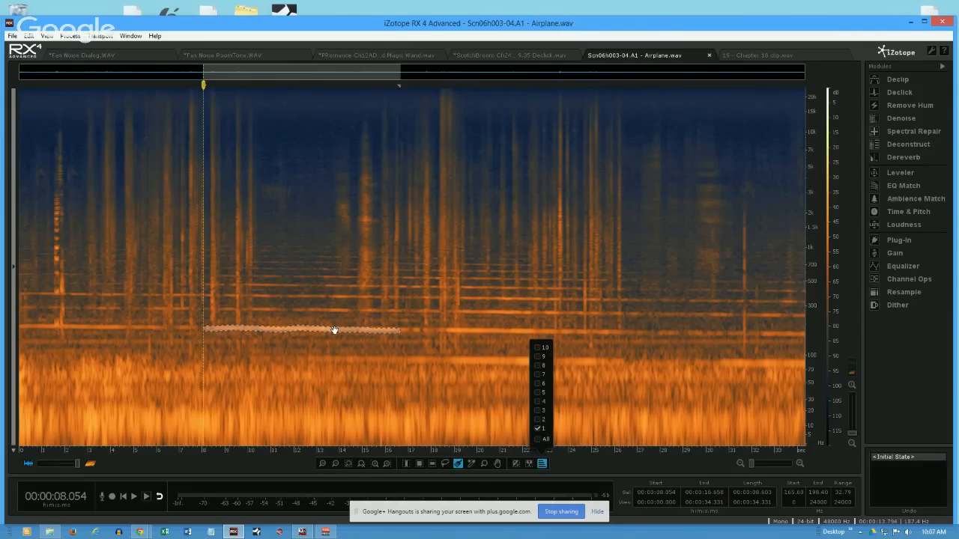
left_click_drag(496, 404, 528, 417)
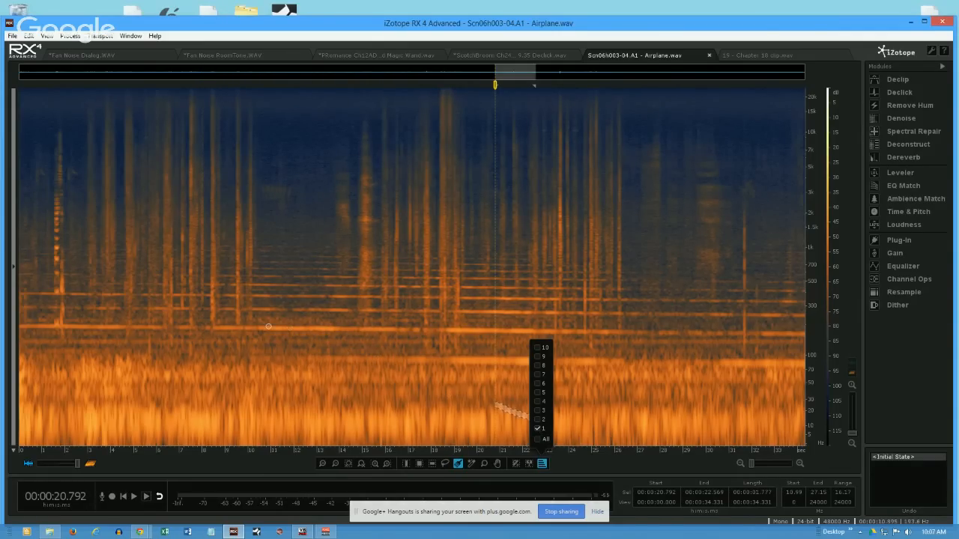
left_click_drag(261, 327, 383, 330)
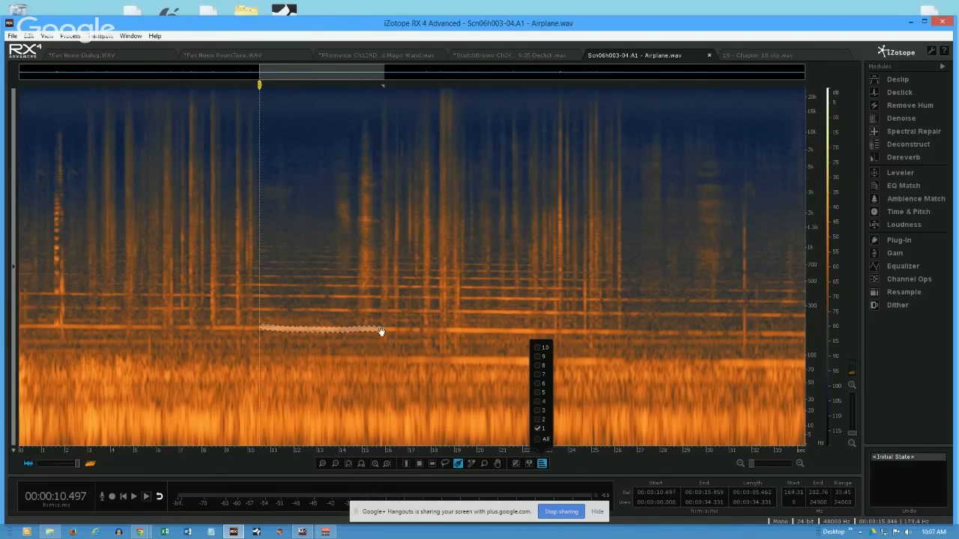
left_click(540, 421)
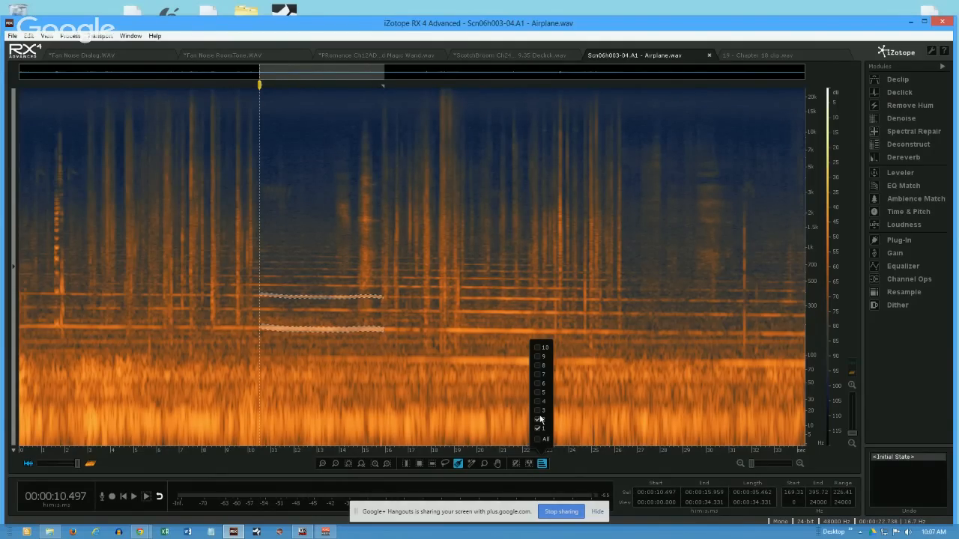
left_click(539, 411)
left_click(538, 401)
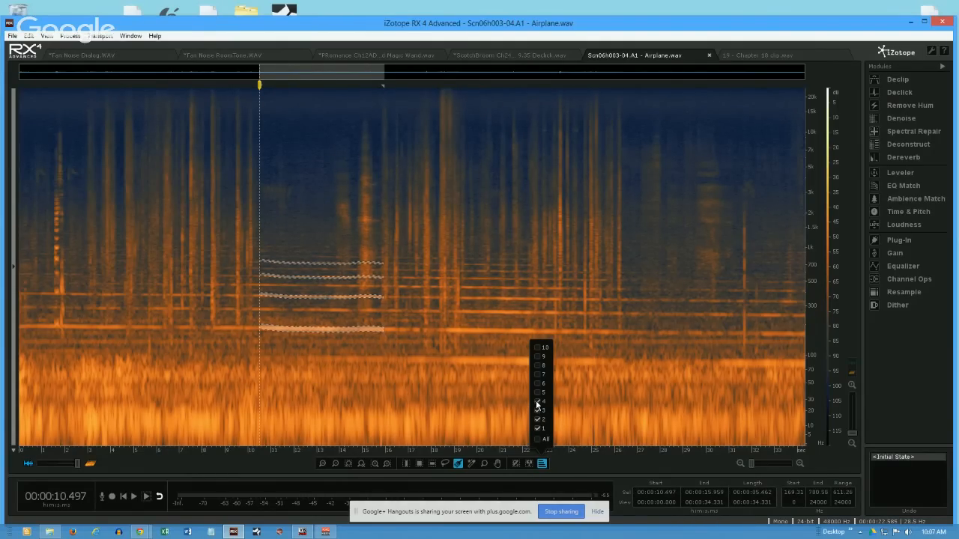
left_click(538, 392)
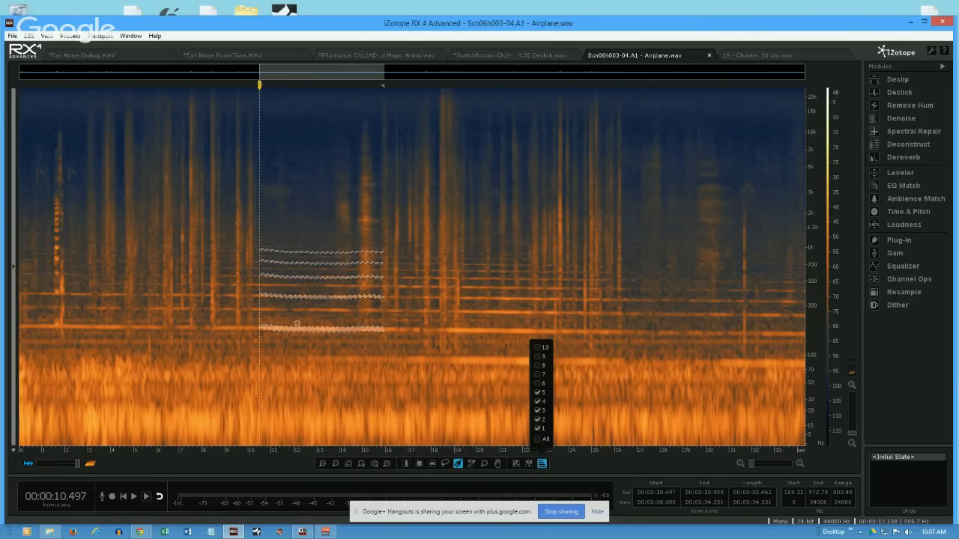
- Brush-select the second engine tone from 10.4 to 14.5 s, add harmonics 2 through 4, and replace it with a small spot near 7.9 s
left_click_drag(268, 310, 366, 312)
left_click_drag(510, 404, 518, 414)
left_click_drag(258, 309, 351, 310)
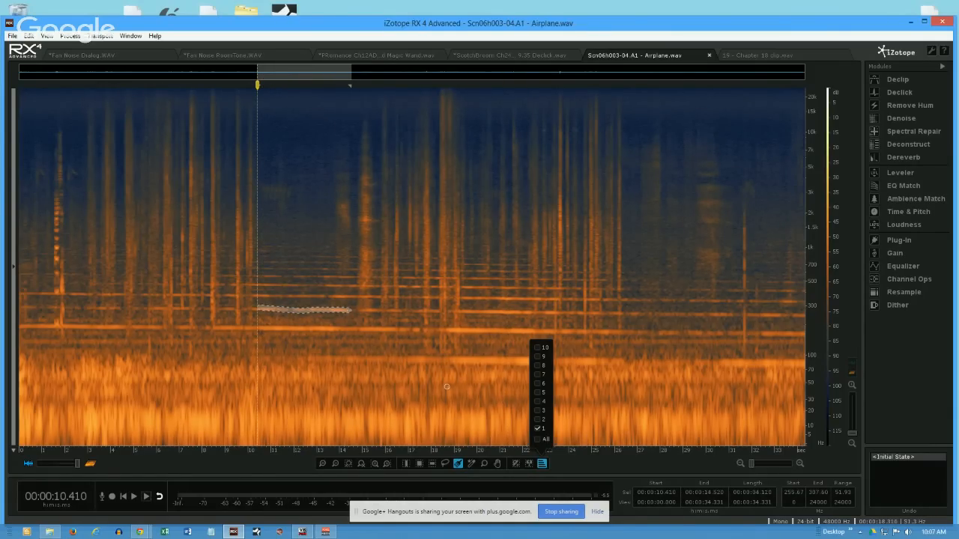
left_click(538, 411)
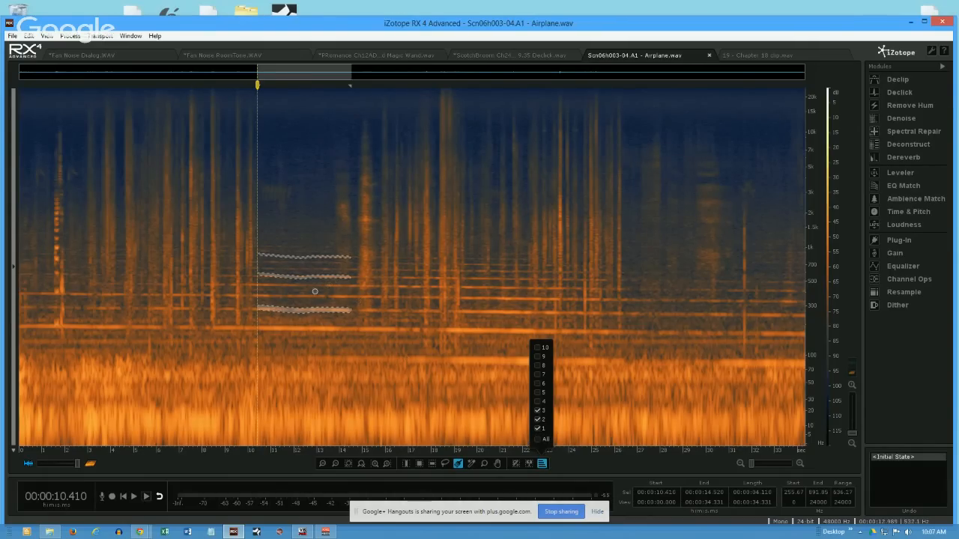
left_click(539, 402)
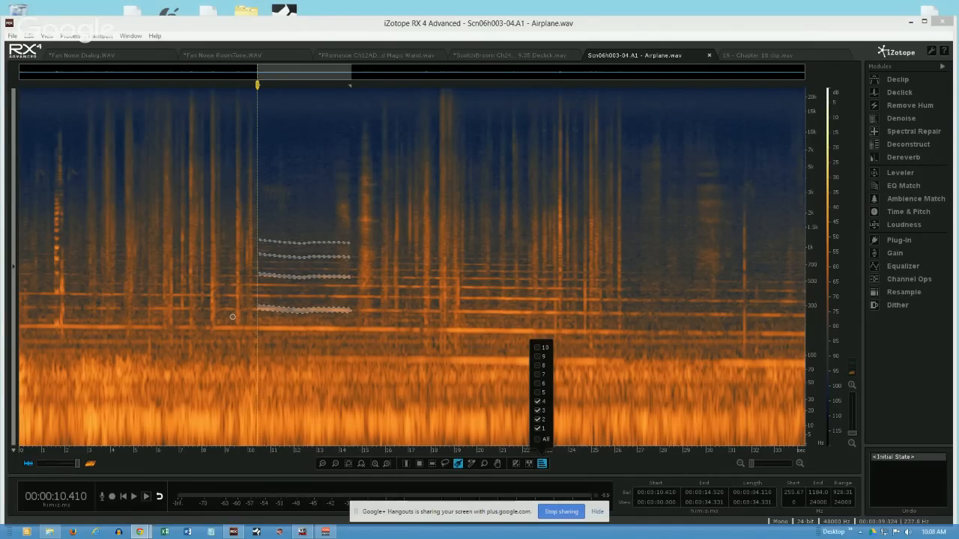
left_click(201, 301)
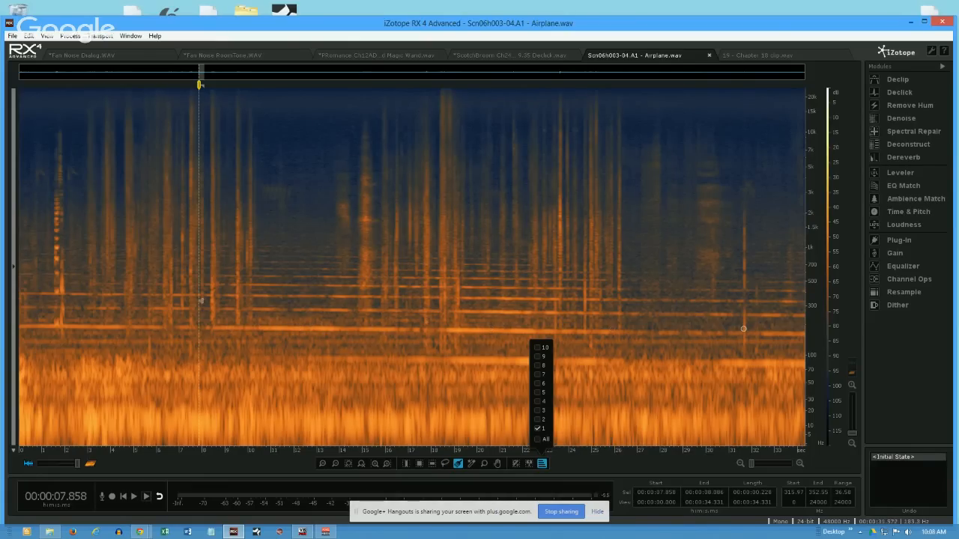
- Inspect the Remove Hum module with Adaptive mode enabled, and close it without processing
left_click(909, 106)
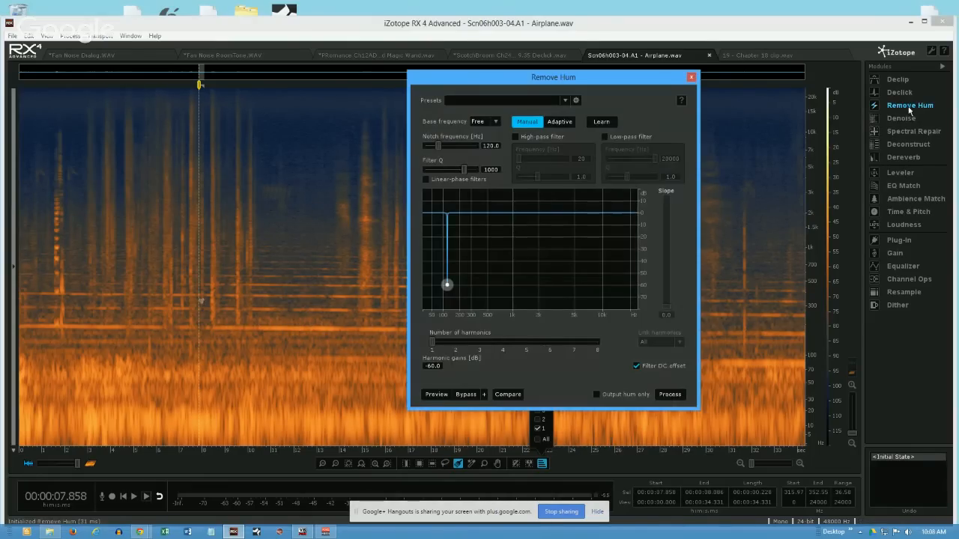
left_click(560, 122)
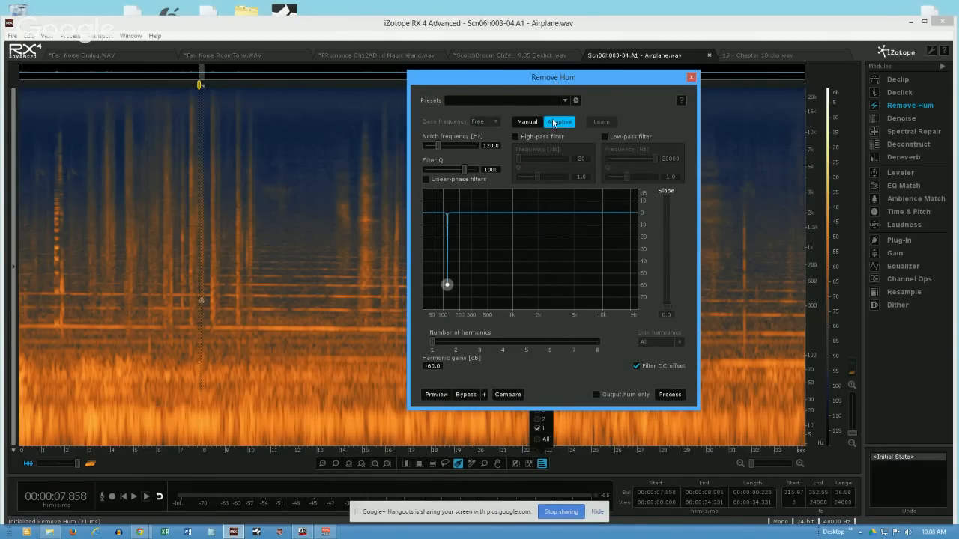
left_click(691, 77)
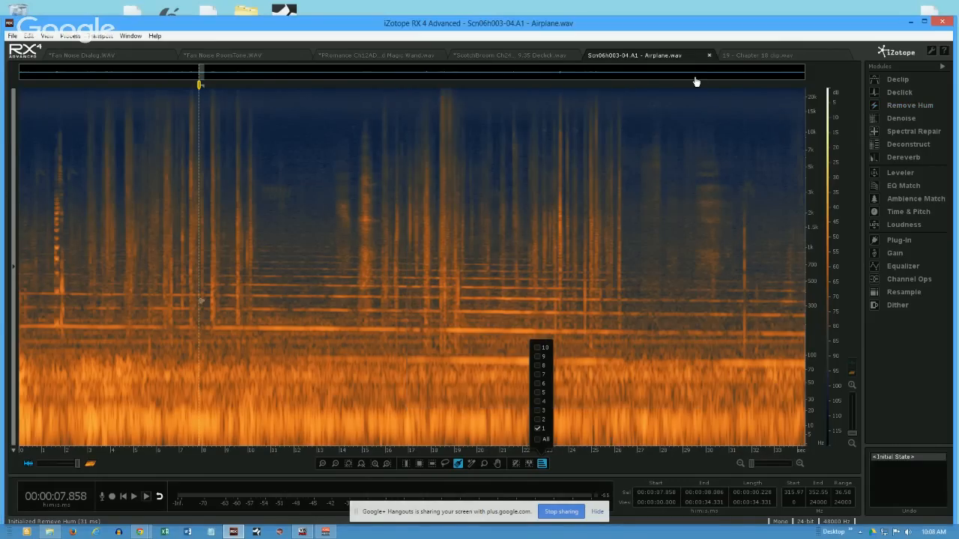
- Brush-select the engine tone at about 155–198 Hz from 11.0 to 21.9 s, and dismiss the harmonics list
left_click_drag(274, 327, 520, 333)
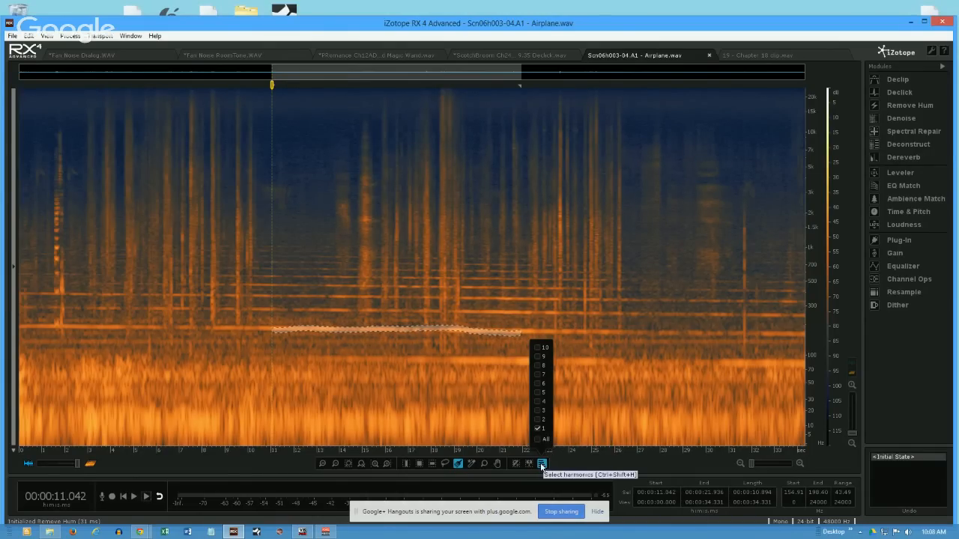
left_click(541, 463)
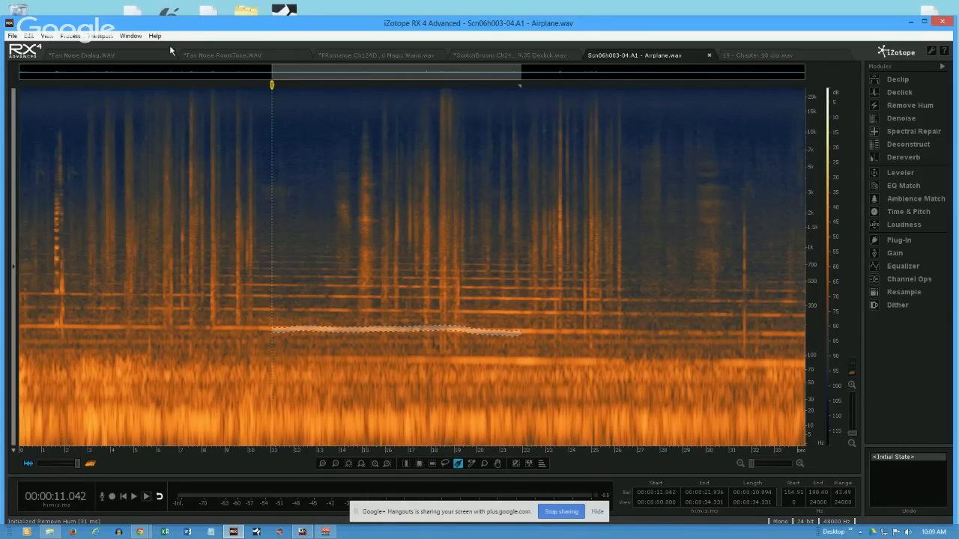
- Switch to the Fan Noise Dialog.WAV file and change its spectrogram's frequency scale to give the low frequencies less height
left_click(127, 55)
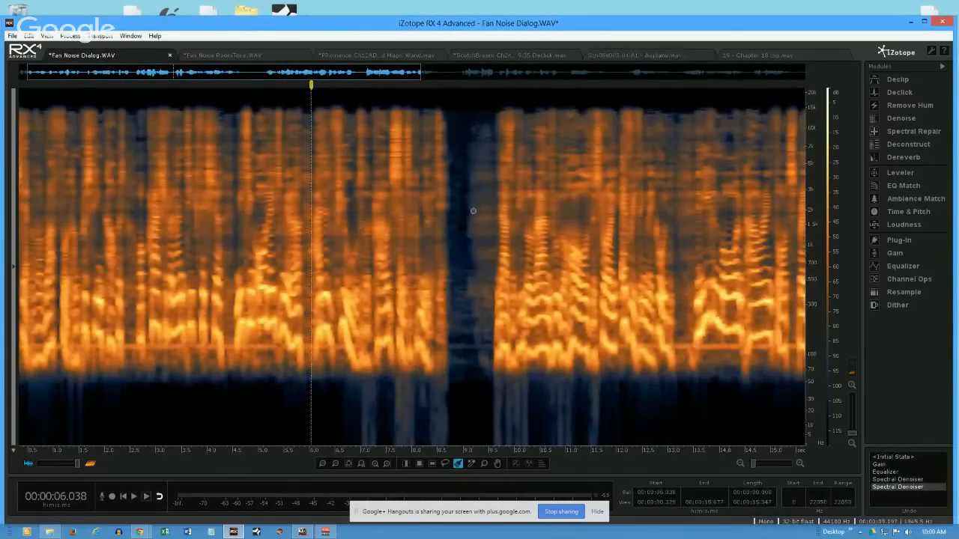
right_click(815, 377)
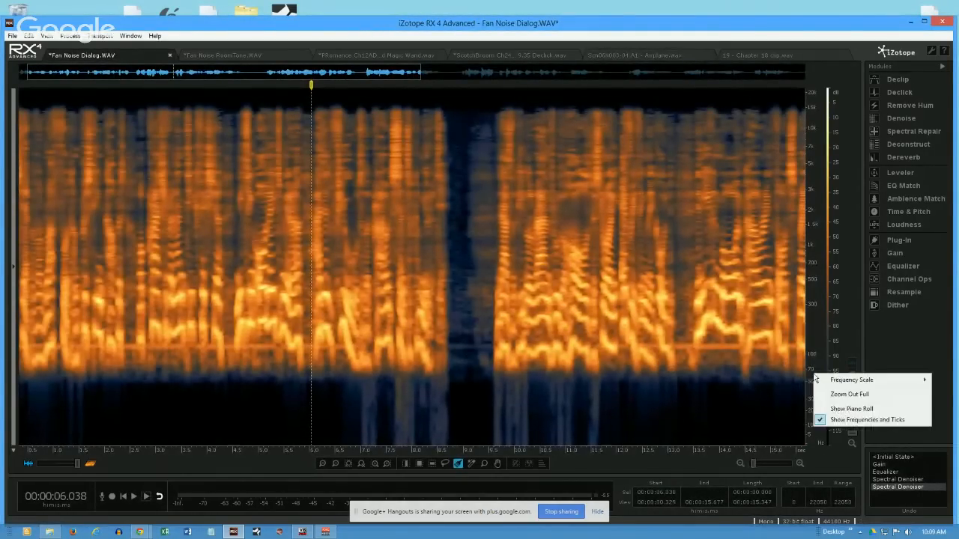
mouse_move(831, 380)
left_click(771, 390)
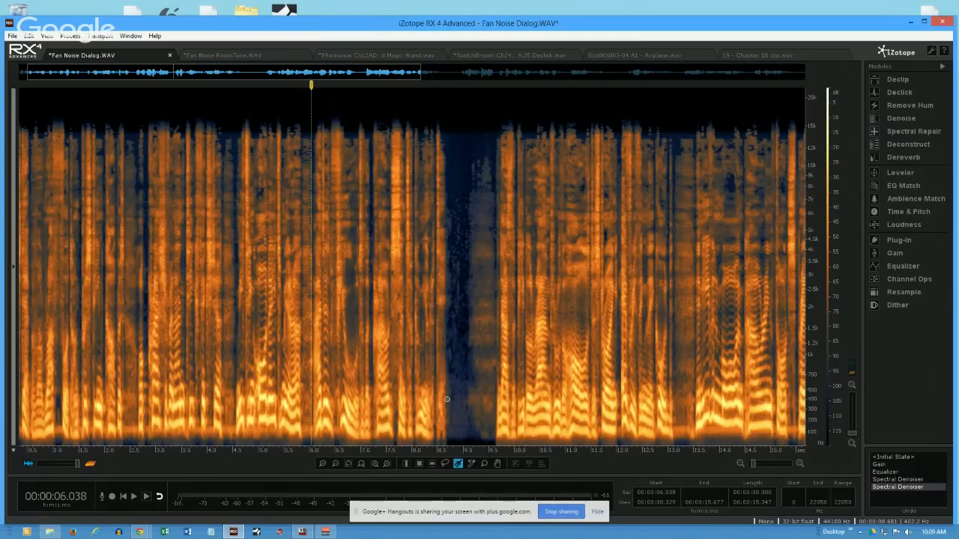
- Select the quiet gap between the spoken phrases from about 8.76 to 8.98 s across all frequencies
left_click(420, 464)
left_click_drag(456, 400, 468, 447)
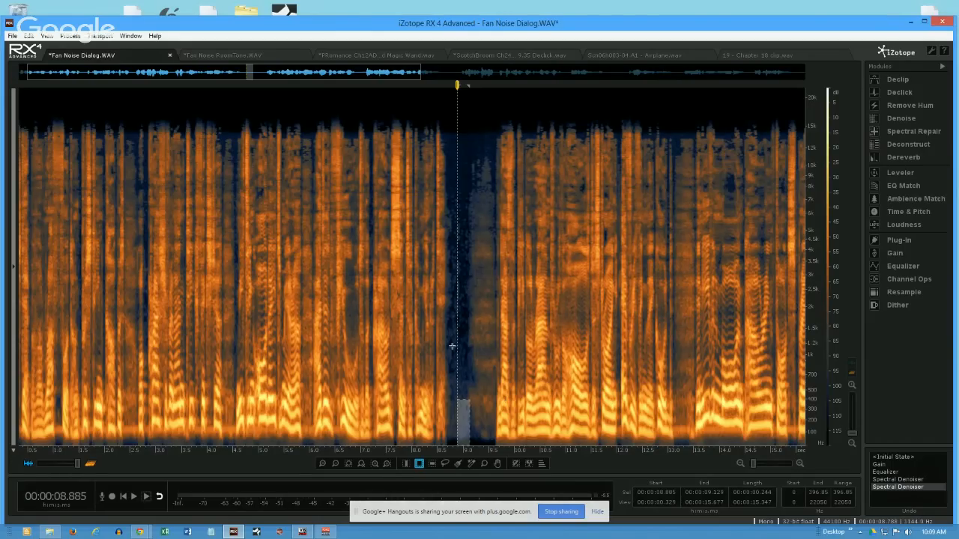
left_click(452, 346)
left_click(450, 397)
left_click_drag(450, 398, 462, 398)
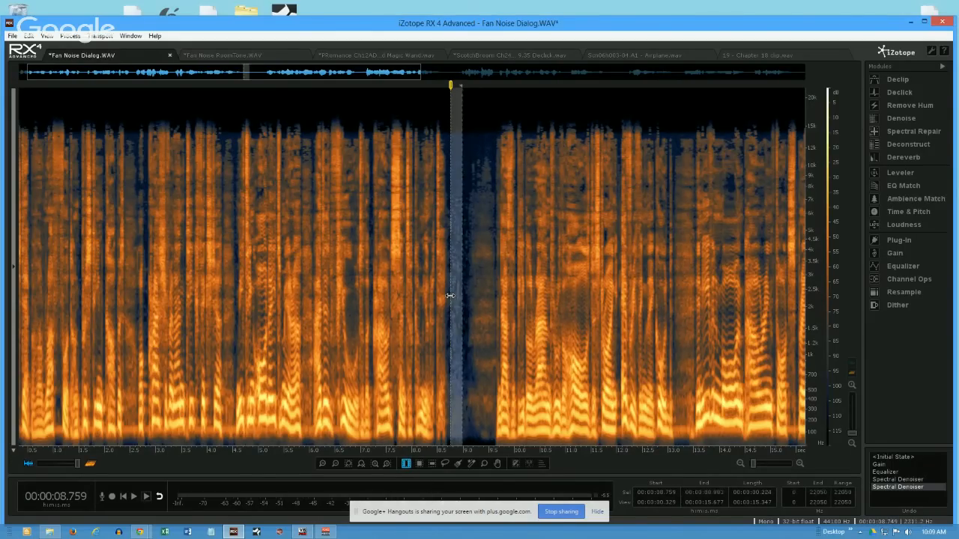
- Learn a noise profile from the selected gap in Denoise, and set the reduction to 13.9 dB noisy and 20.3 dB tonal
left_click(901, 118)
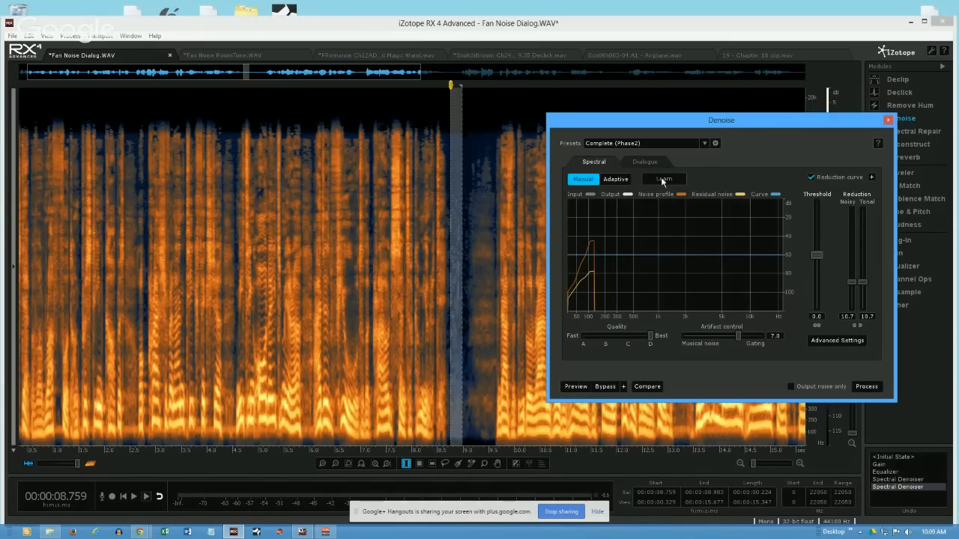
left_click(662, 180)
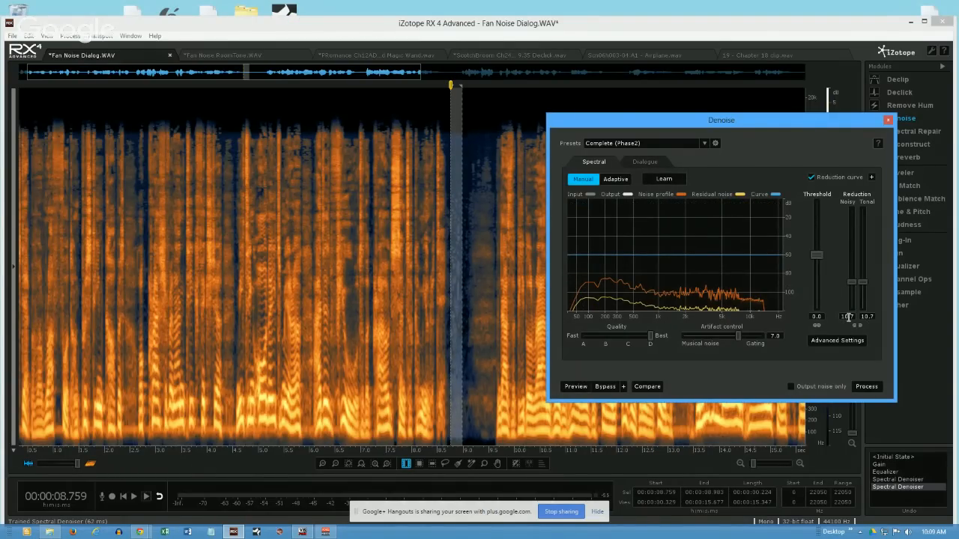
left_click_drag(853, 284, 852, 256)
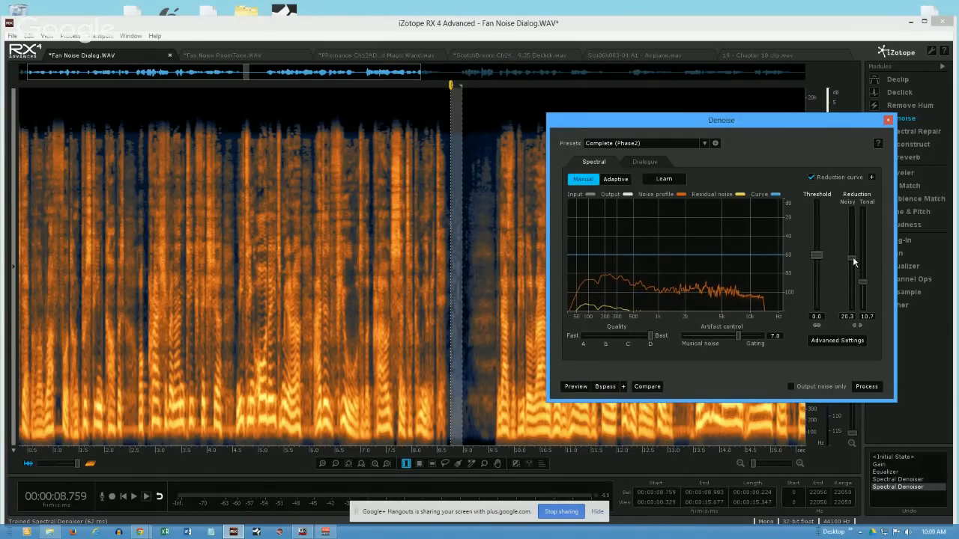
left_click_drag(862, 283, 862, 264)
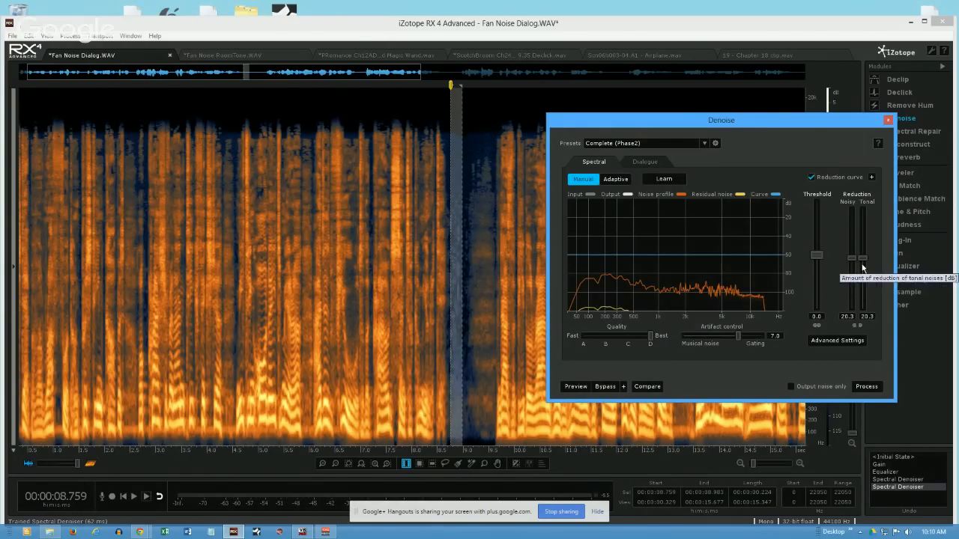
mouse_move(853, 256)
left_mouse_down()
mouse_move(851, 238)
mouse_move(855, 290)
mouse_move(850, 262)
mouse_move(853, 283)
mouse_move(851, 272)
left_mouse_up()
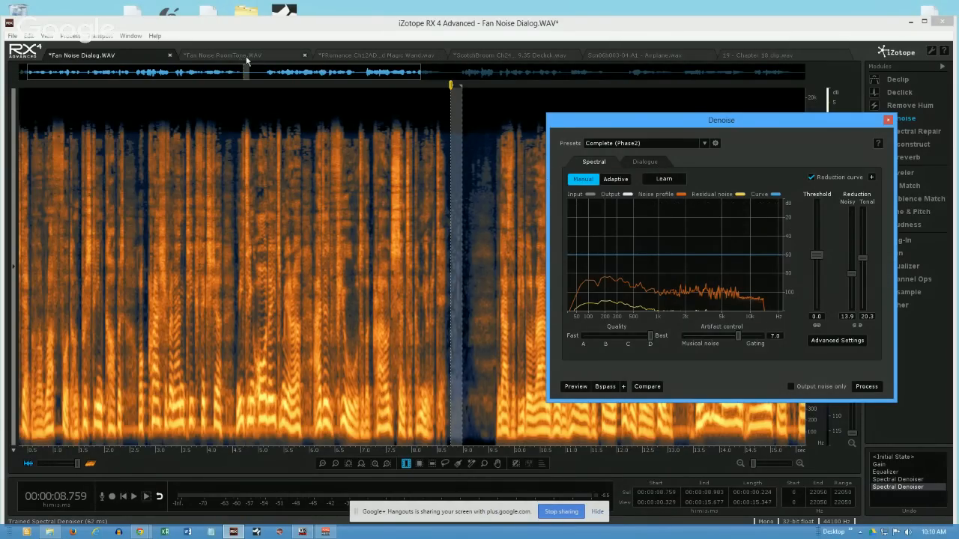
- Switch to the PRomance Ch12ADB funny sound Magic Wand.wav file, move Denoise aside, and open Spectral Repair
left_click(359, 54)
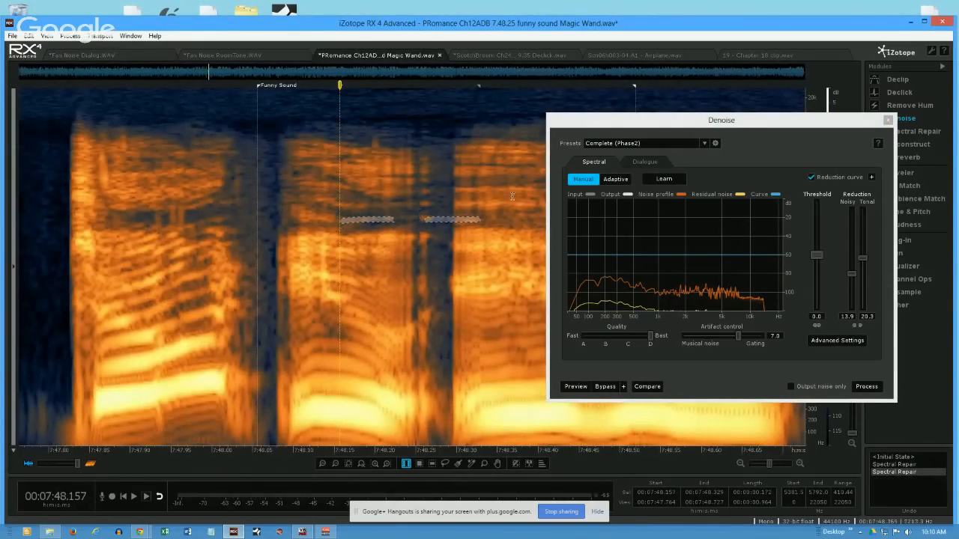
left_click_drag(738, 122, 661, 125)
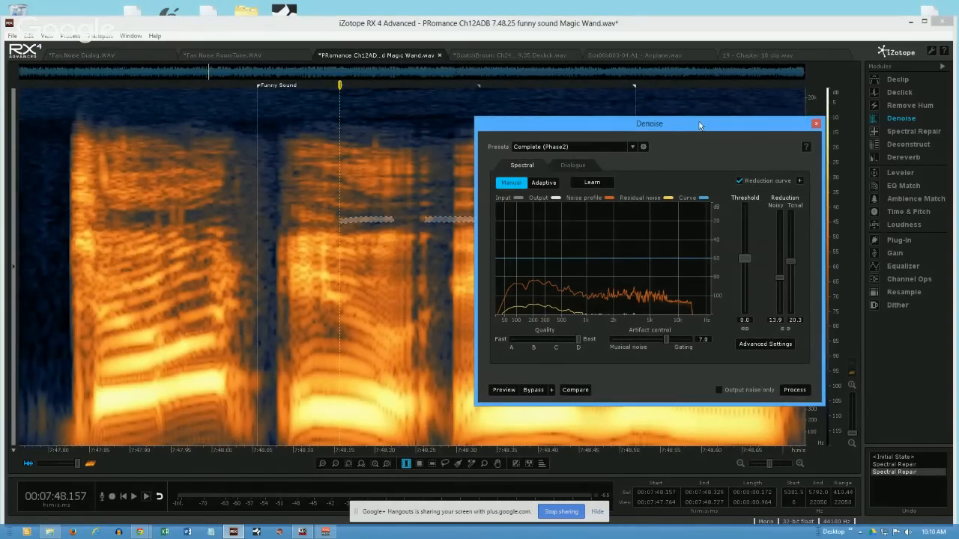
left_click(896, 133)
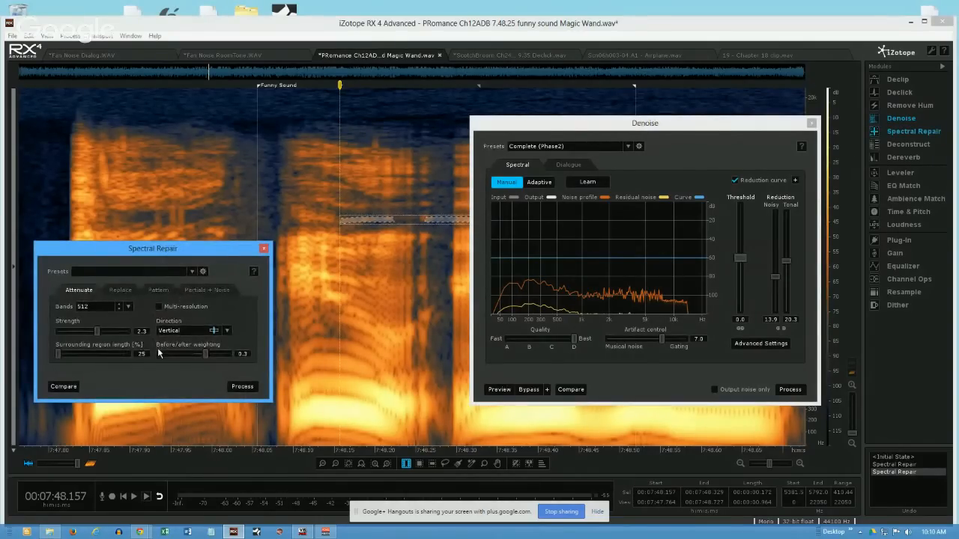
- Set the Spectral Repair attenuation direction to Horizontal, clear the spectrogram selection, and move the module window lower to uncover the first word
left_click(227, 330)
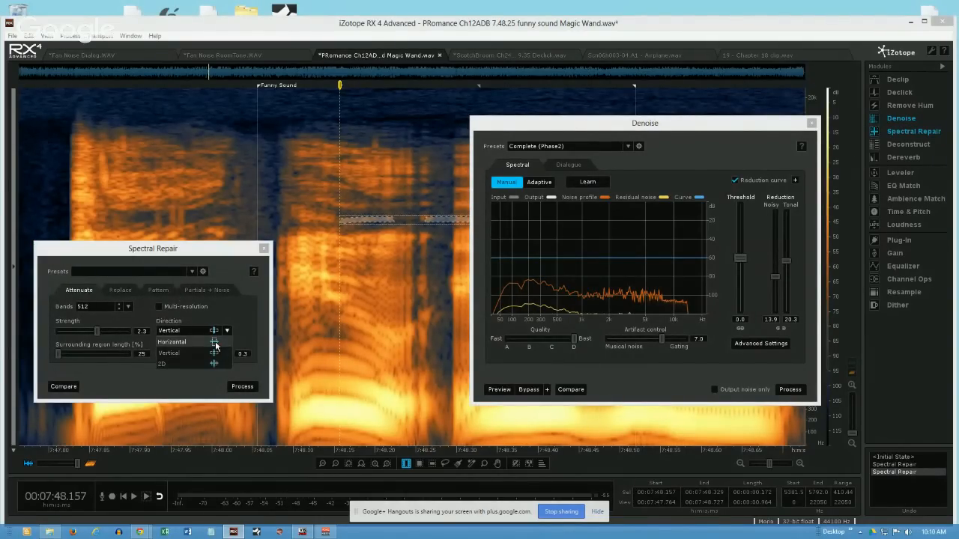
left_click(210, 347)
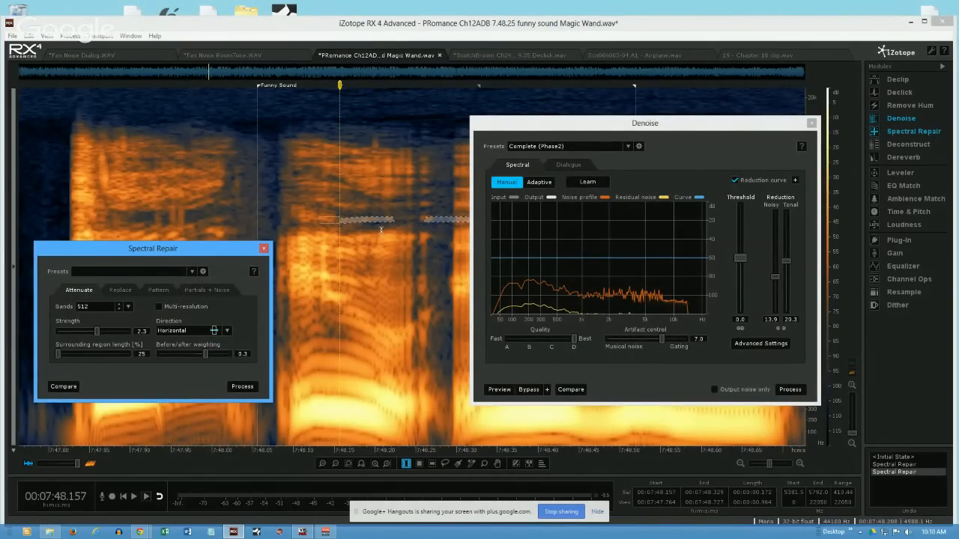
left_click(412, 201)
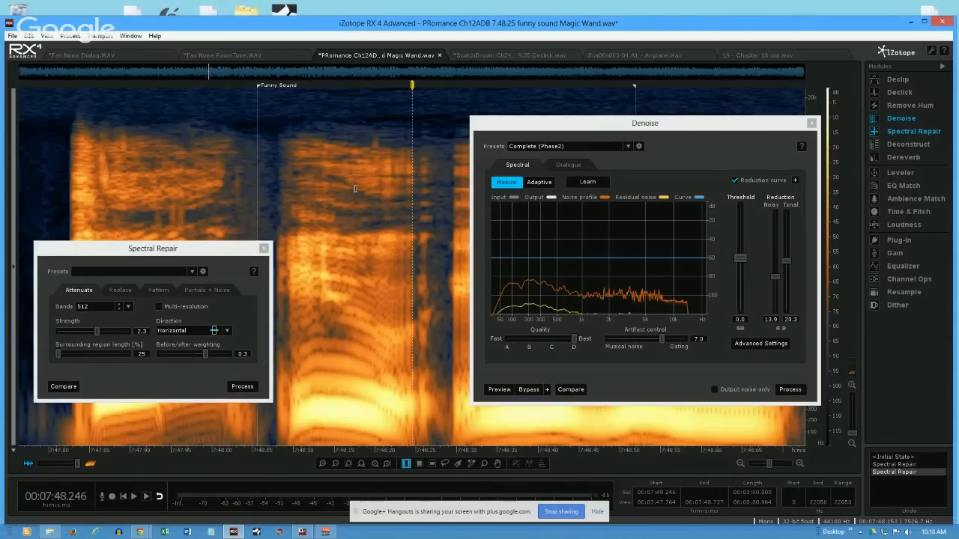
left_click(205, 255)
left_click_drag(205, 252, 246, 332)
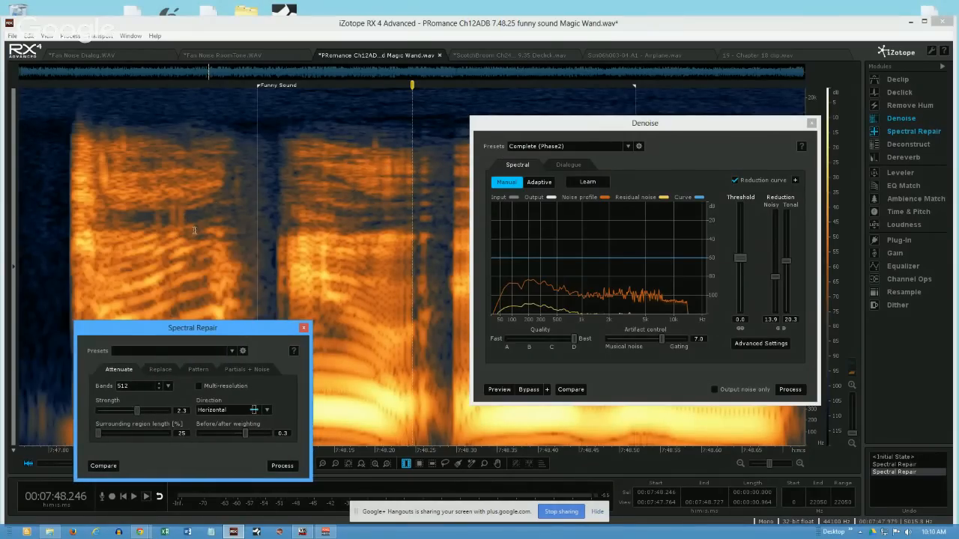
- Select the narrow sliver at about 7:47.959 to 7:47.965 between 4933 and 7023 Hz, attenuate it with Spectral Repair, and clear the selection
left_click(419, 464)
left_click_drag(179, 199, 183, 232)
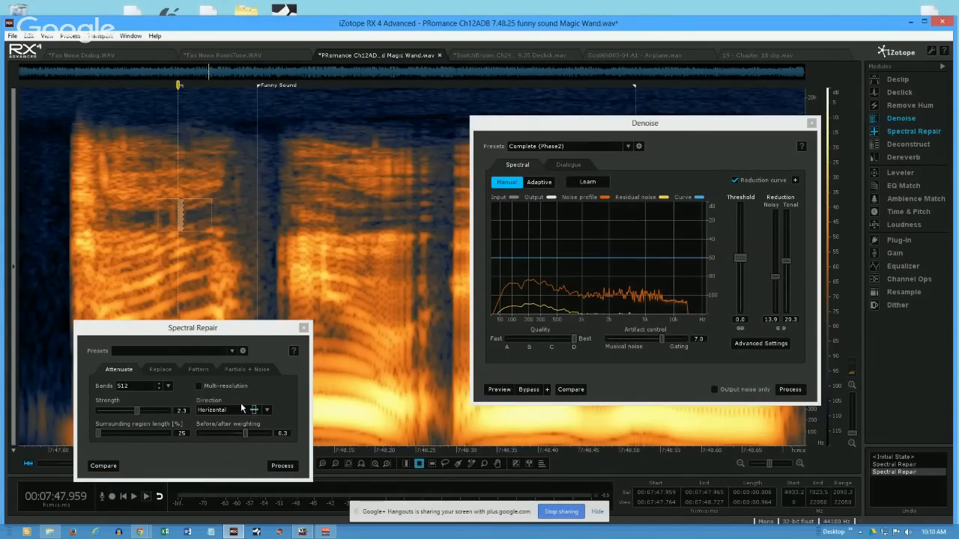
left_click(283, 466)
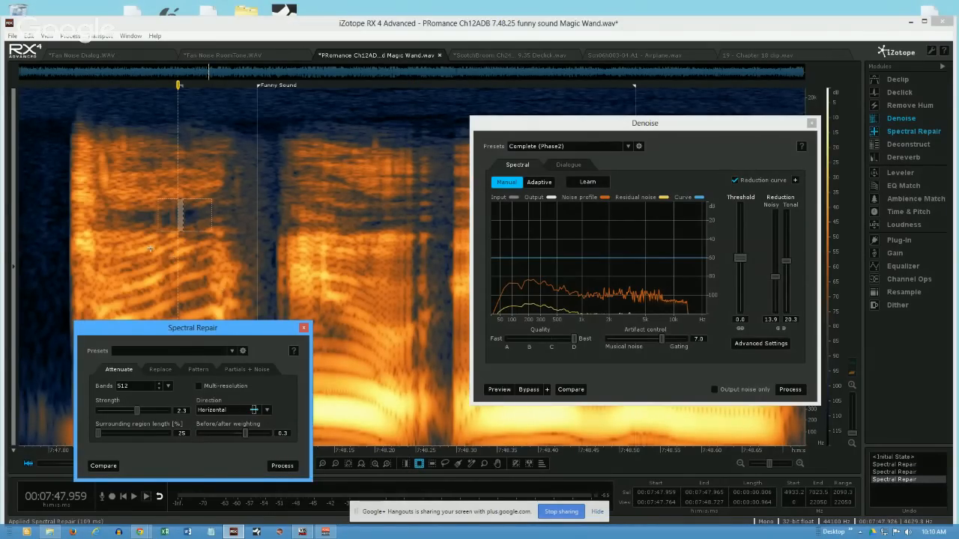
left_click(141, 218)
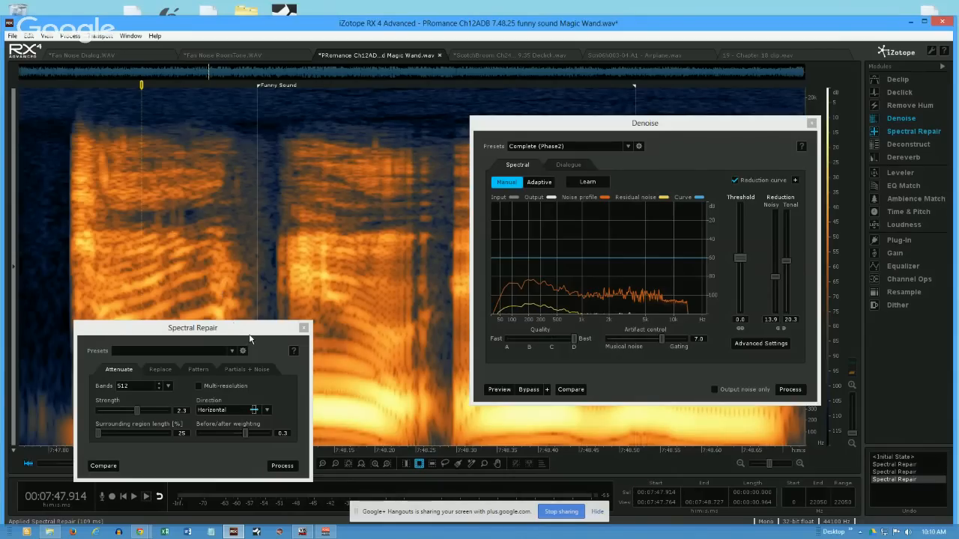
- Arrange the Spectral Repair and Denoise windows side by side so they leave the low-frequency part of the spectrogram uncovered
left_click_drag(259, 331, 356, 122)
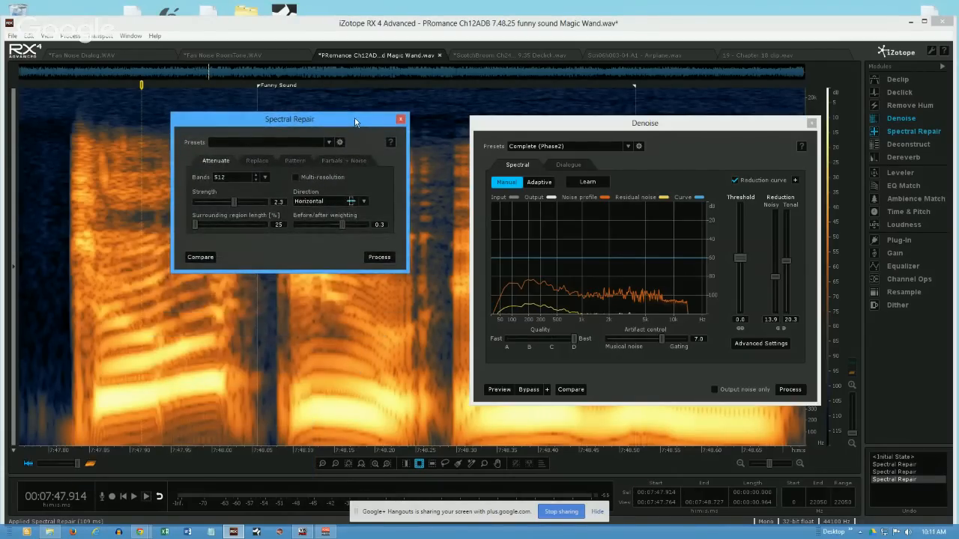
left_click_drag(603, 135, 559, 130)
left_click_drag(492, 126, 490, 111)
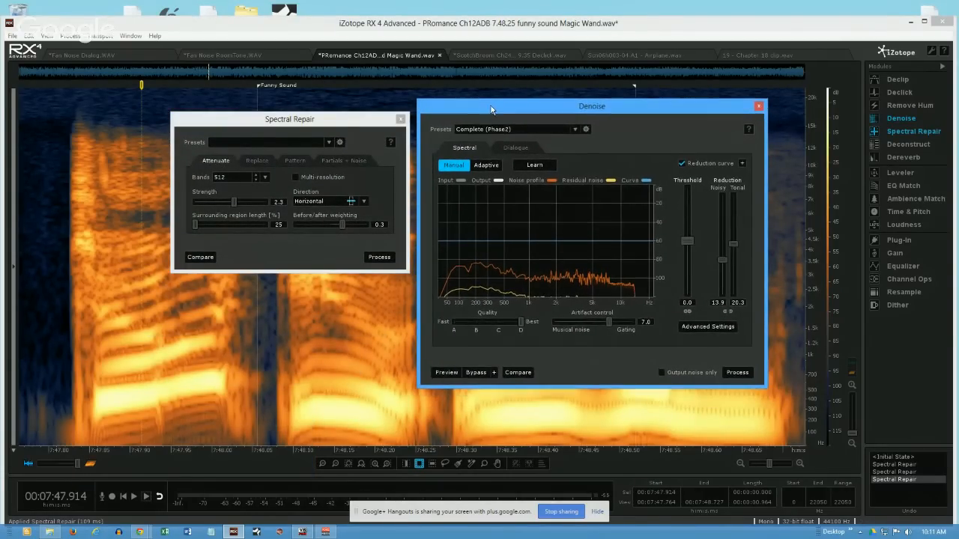
left_click_drag(337, 122, 327, 114)
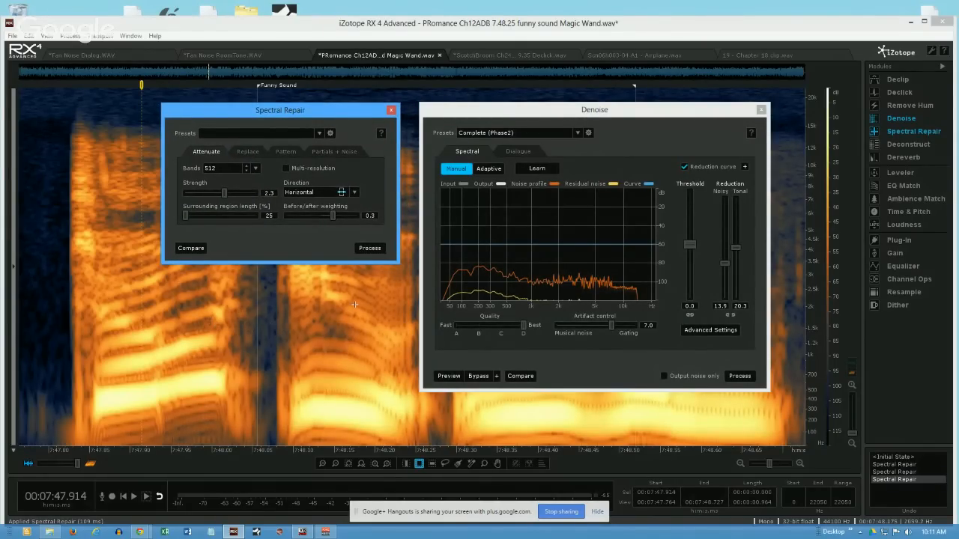
- Silence a block from about 7:47.987 to 7:48.176 between 429 and 2297 Hz, and undo the silencing
left_click_drag(354, 305, 378, 372)
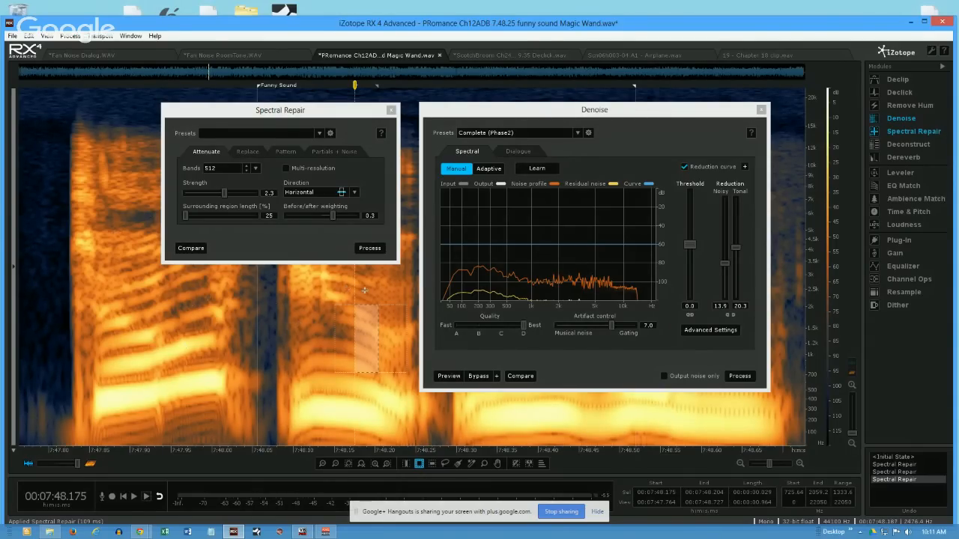
mouse_move(202, 296)
left_mouse_down()
mouse_move(284, 340)
mouse_move(354, 396)
left_mouse_up()
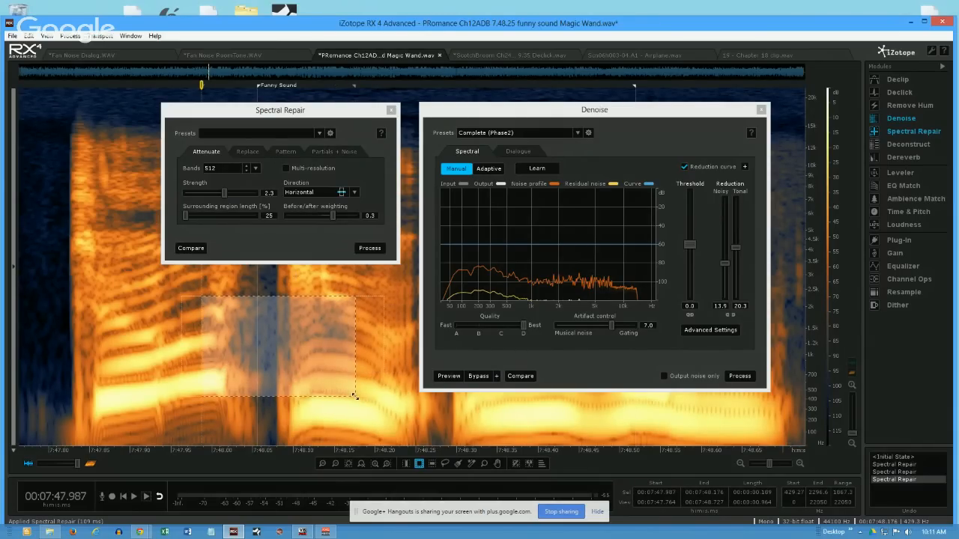
key("BackSpace")
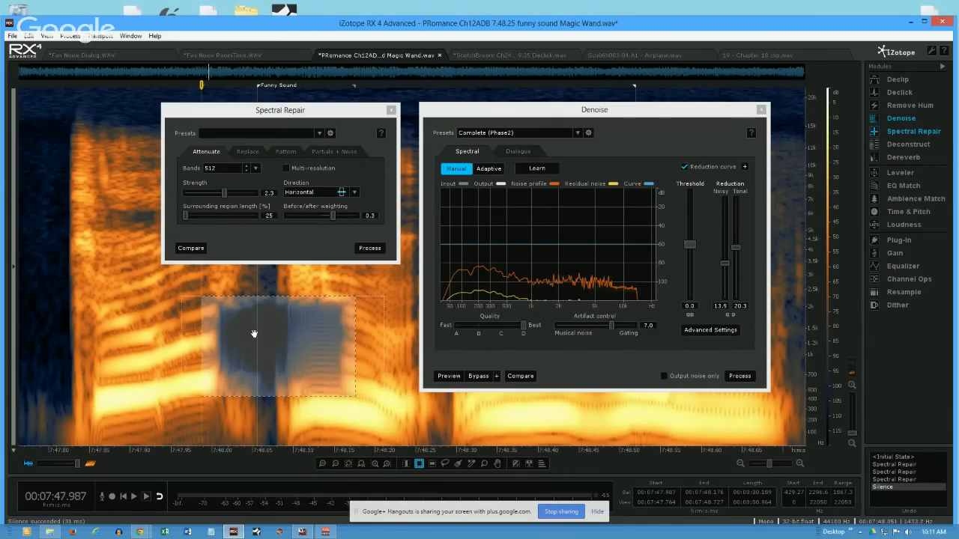
left_click(298, 331)
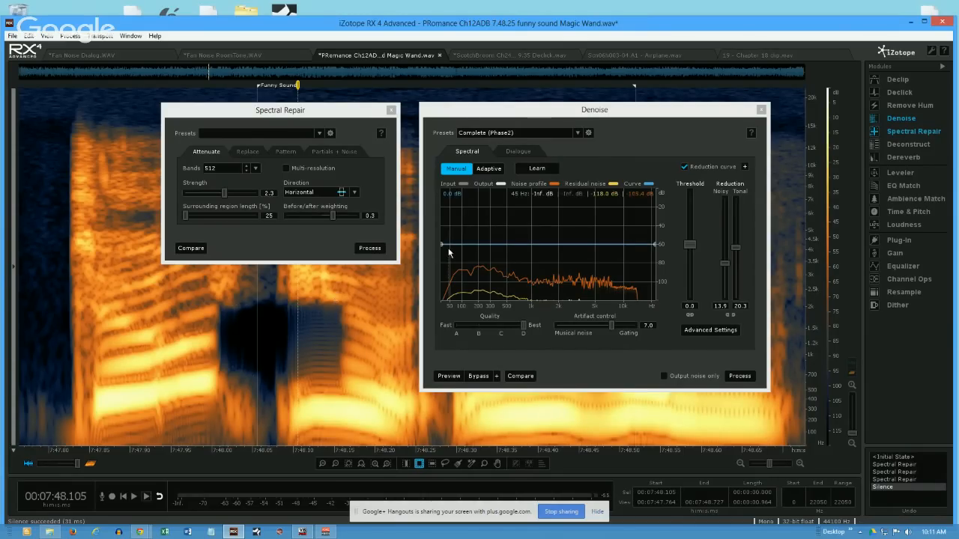
key("ctrl+z")
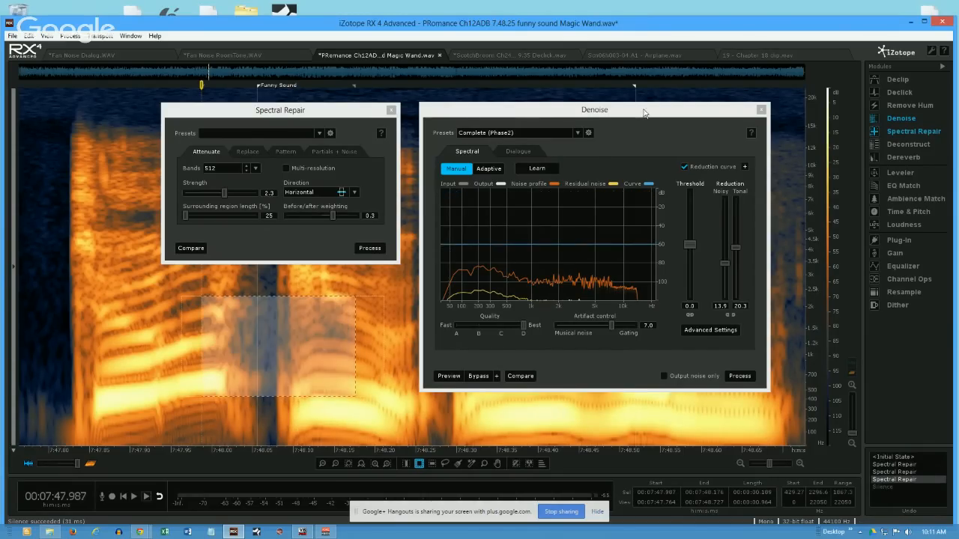
- Close the Denoise and Spectral Repair windows
left_click(761, 110)
left_click(391, 110)
- Silence a large block from about 7:48.266 to 7:48.588 at 330–15613 Hz, and a small one from 7:47.909 to 7:47.987 at 8454–10969 Hz
left_click_drag(428, 122, 690, 406)
key("Delete")
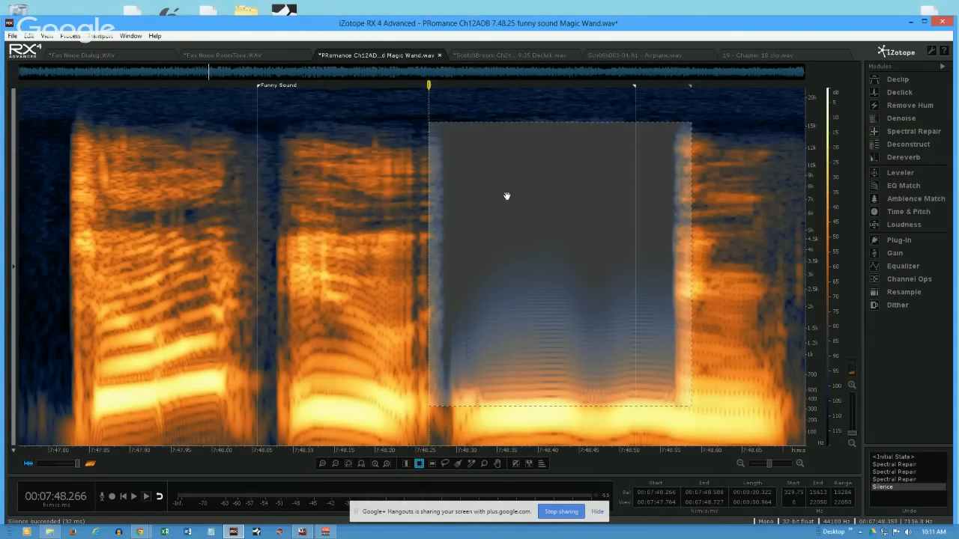
left_click(246, 225)
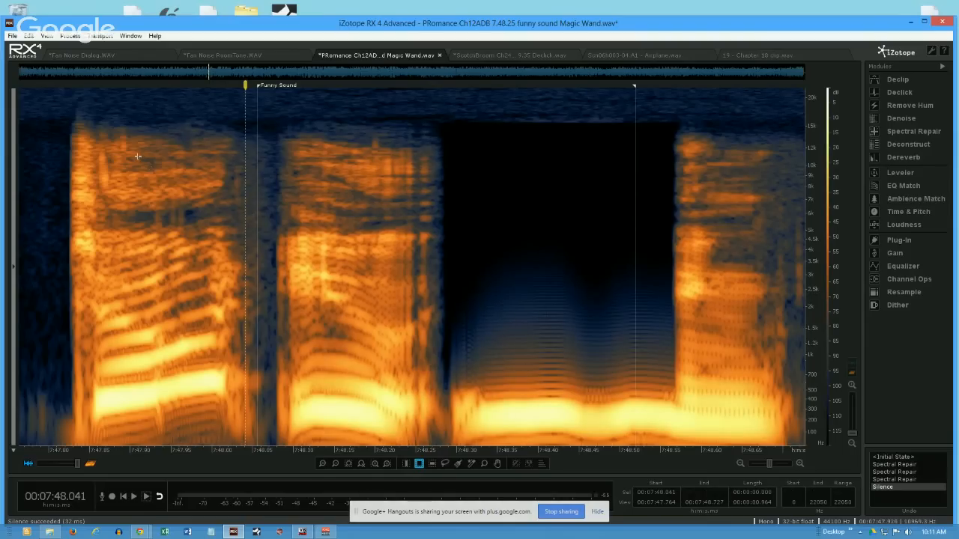
left_click_drag(137, 157, 200, 181)
key("Delete")
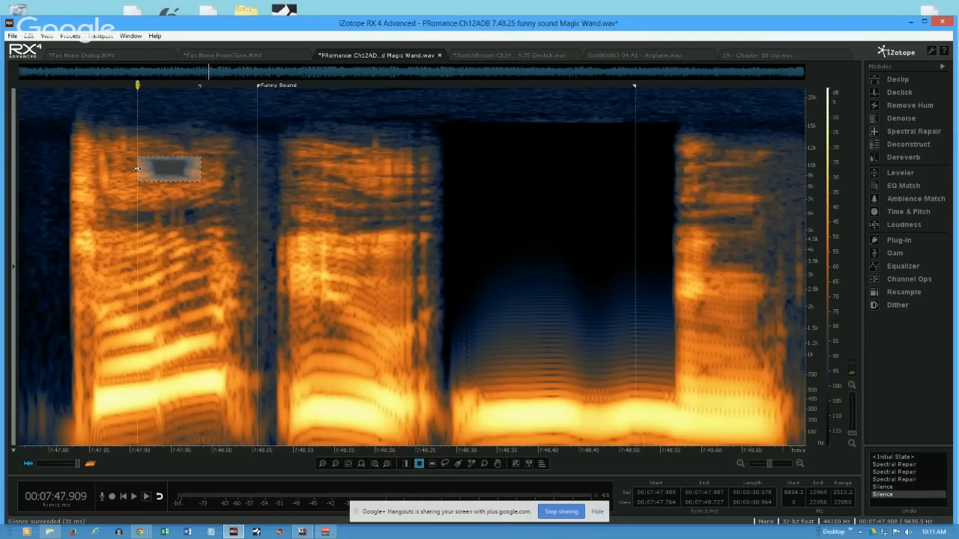
- Silence about 7:47.850–7:48.035 at 120–1804 Hz, and repeatedly silence about 7:48.124–7:48.264 at 982–4053 Hz
left_click_drag(90, 315, 239, 429)
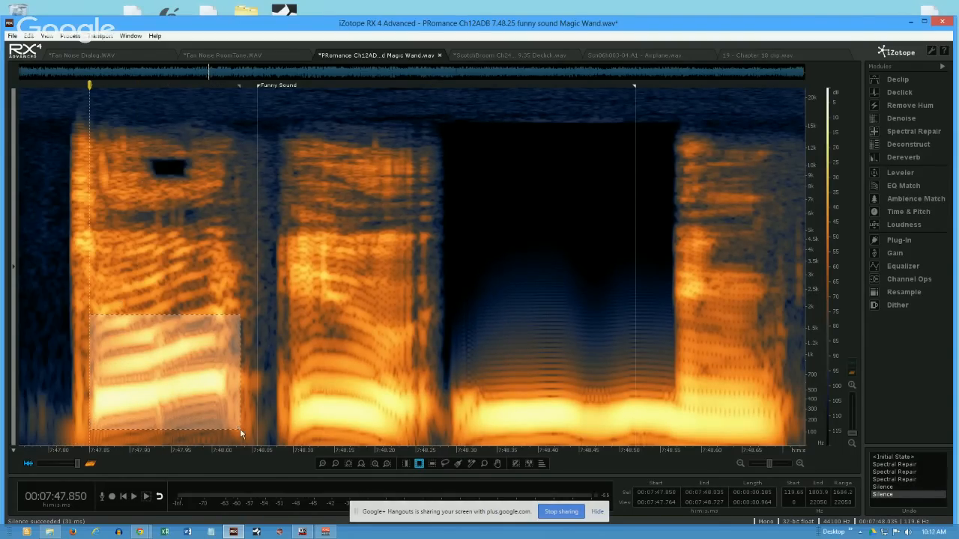
key("Delete")
left_click_drag(313, 249, 425, 355)
key("Delete")
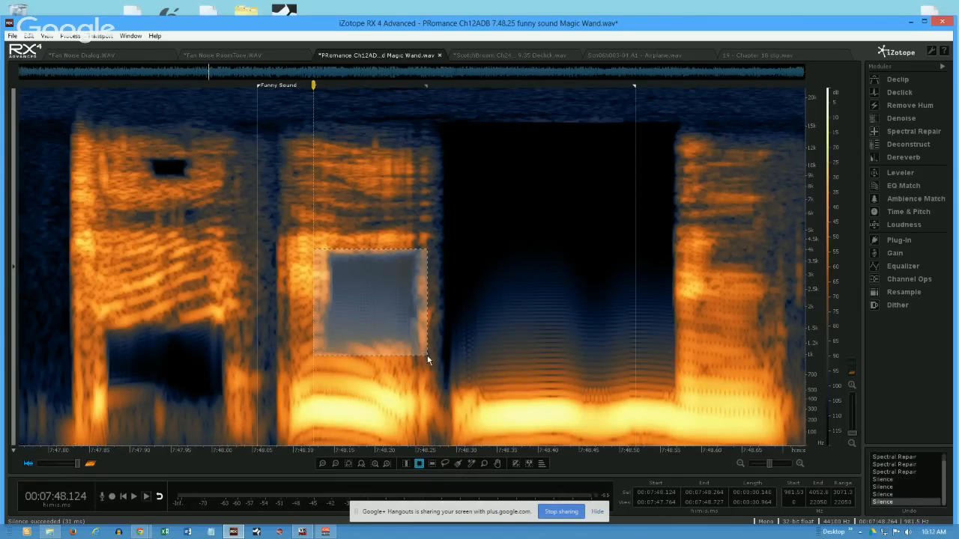
key("Delete")
key("Delete")
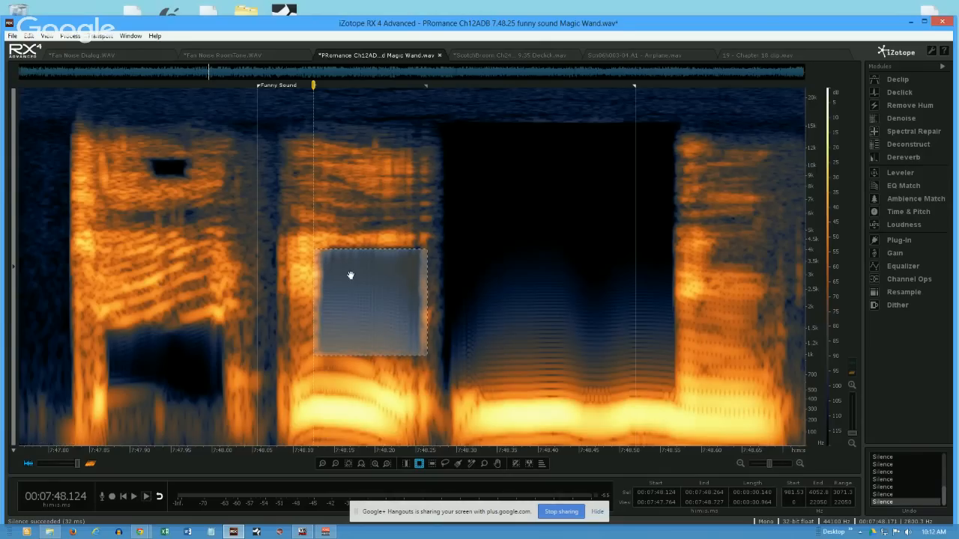
left_click(344, 275)
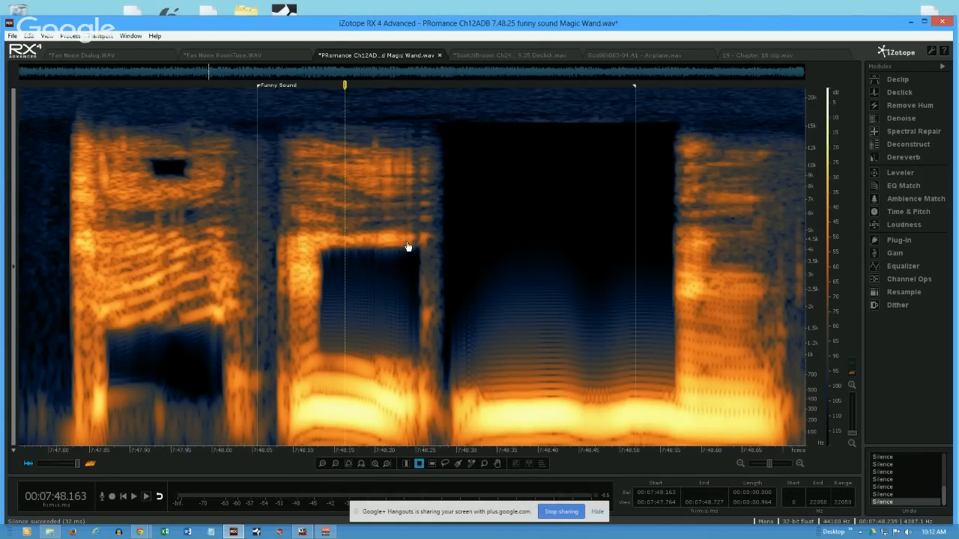
- Undo all the silenced blocks and the last Spectral Repair pass on the first word
key("ctrl+z")
key("ctrl+z")
key("ctrl+z")
key("ctrl+z")
key("ctrl+z")
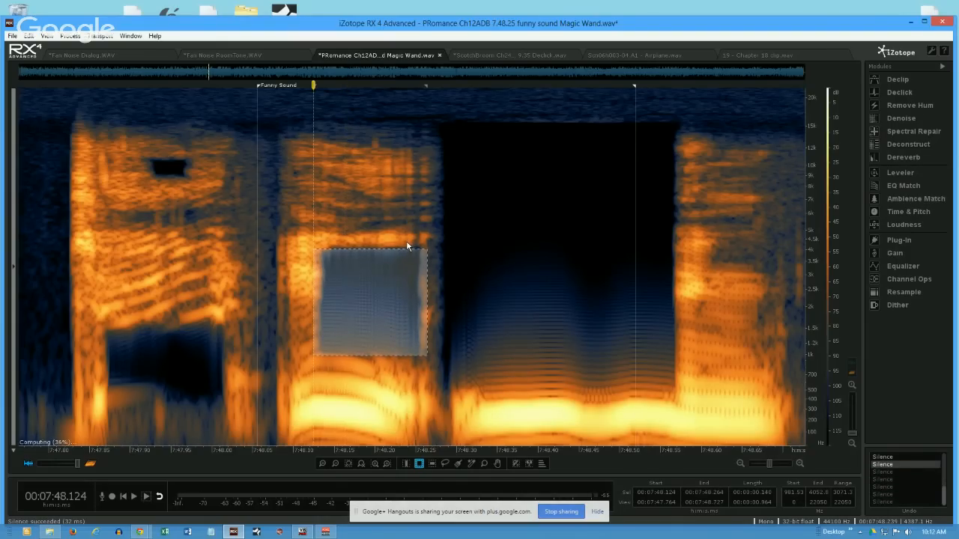
key("ctrl+z")
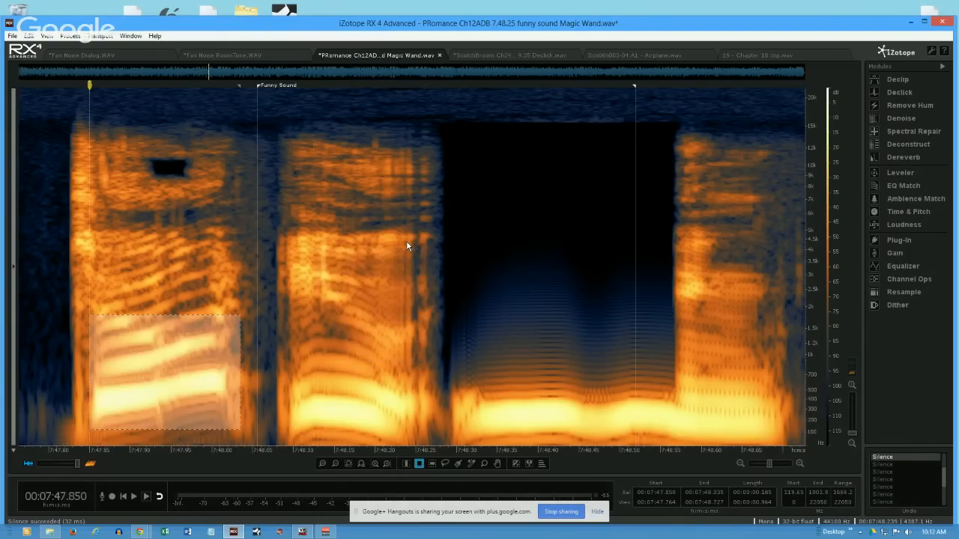
key("ctrl+z")
key("ctrl+z")
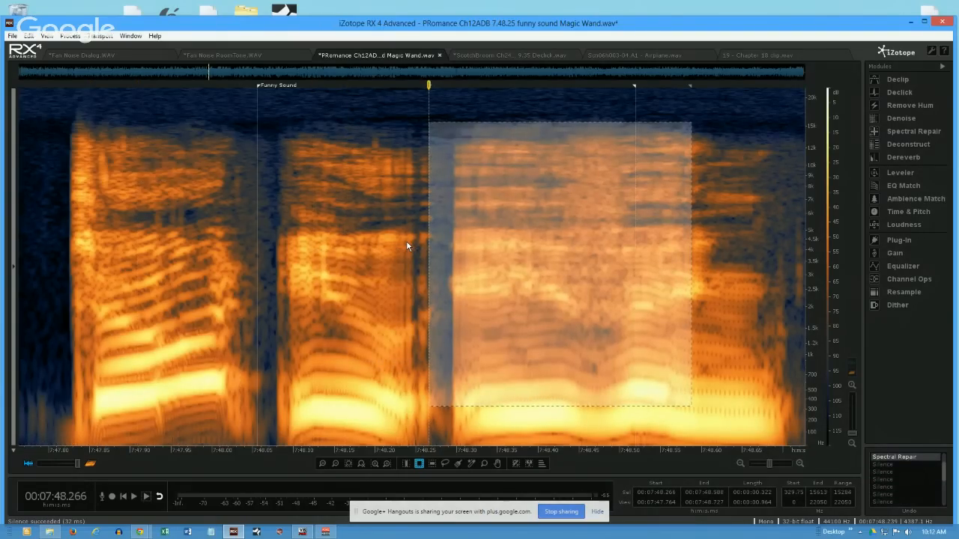
key("ctrl+z")
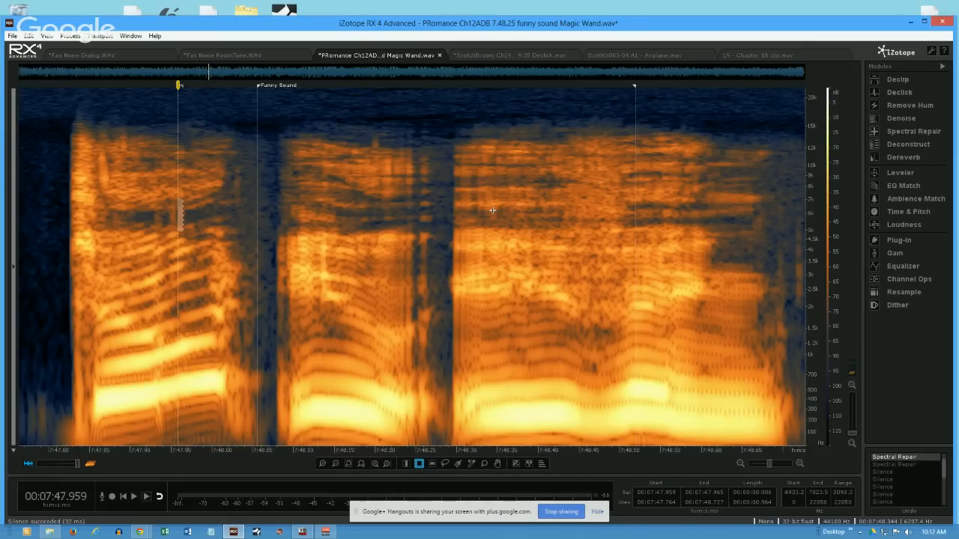
- Switch to the Fan Noise Dialog.WAV file and select the low-frequency residue in the speech gap, about 8.885 to 9.519 s between 44 and 244 Hz
left_click(96, 56)
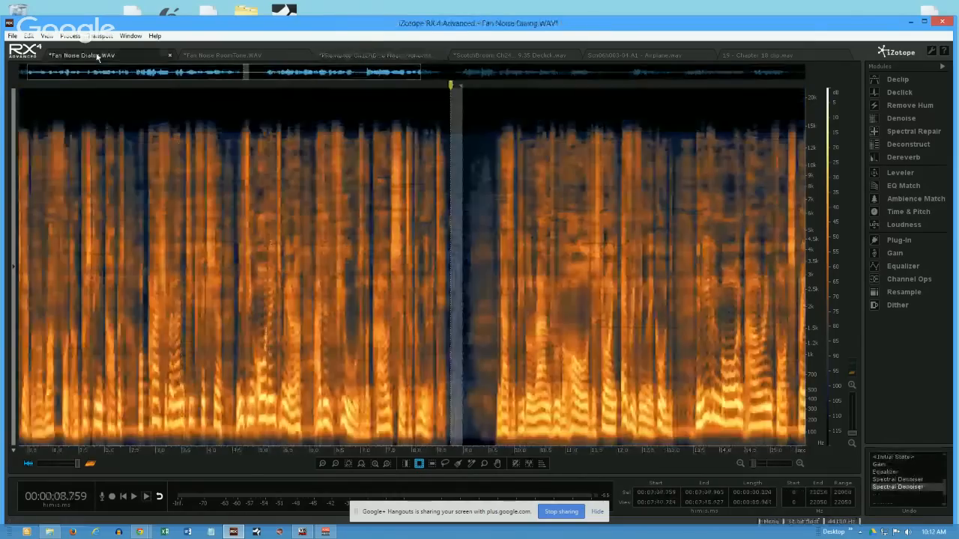
left_click(381, 58)
left_click(448, 57)
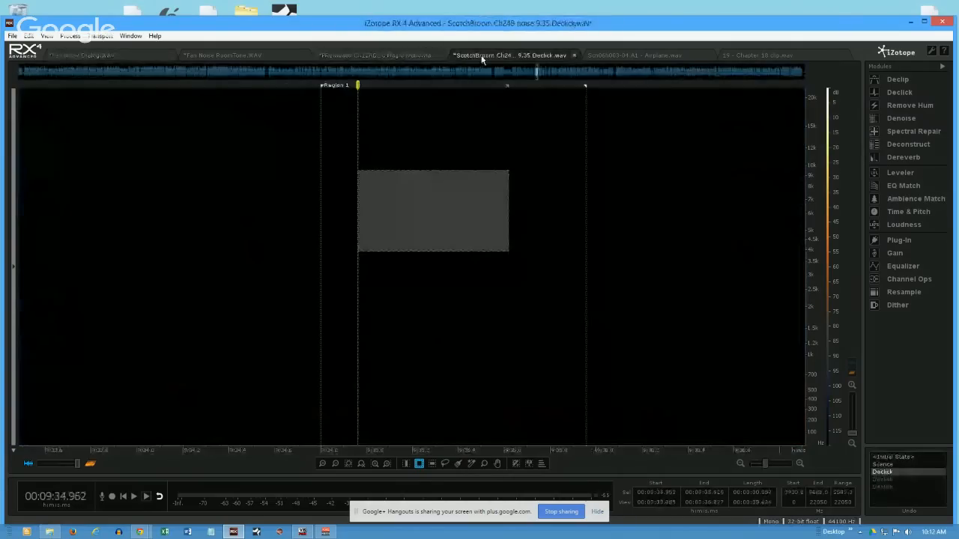
left_click(221, 54)
left_click(117, 56)
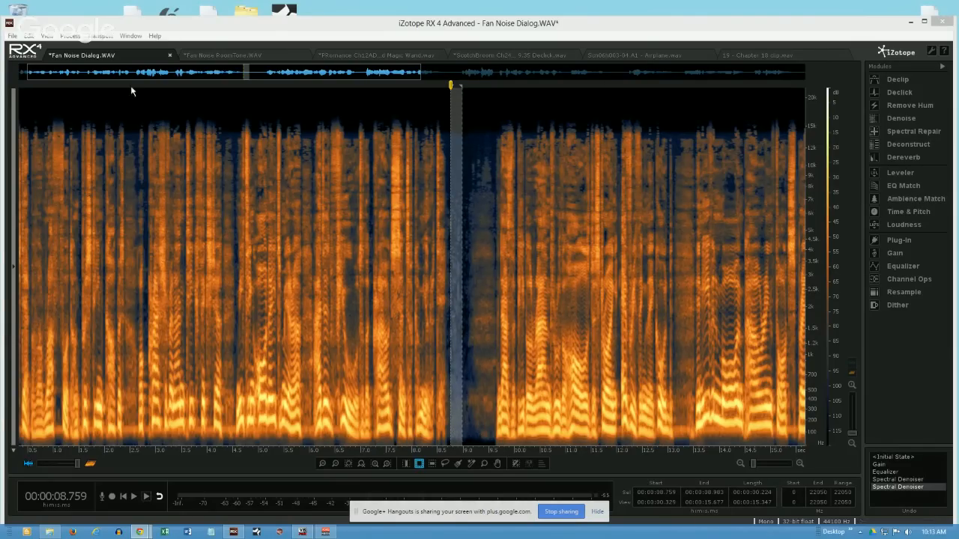
left_click_drag(457, 415, 489, 442)
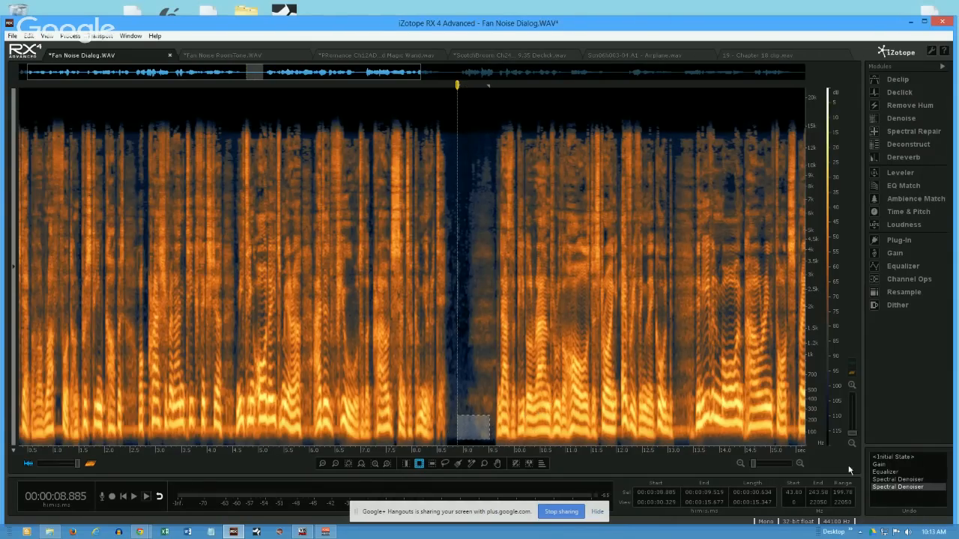
- Compare the file's initial state with its Gain state in the undo history, leaving Gain active and the playhead at about 11.362 s
left_click(886, 458)
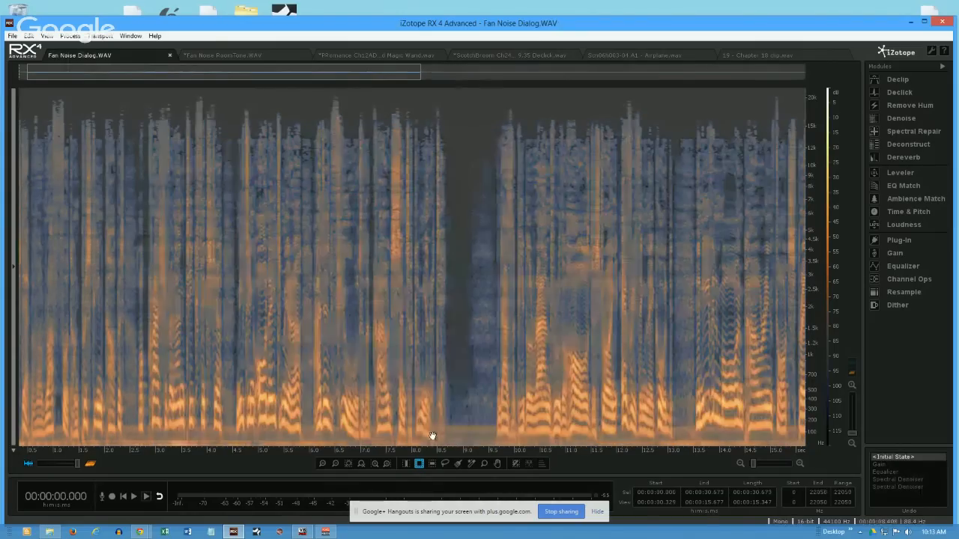
left_click(472, 429)
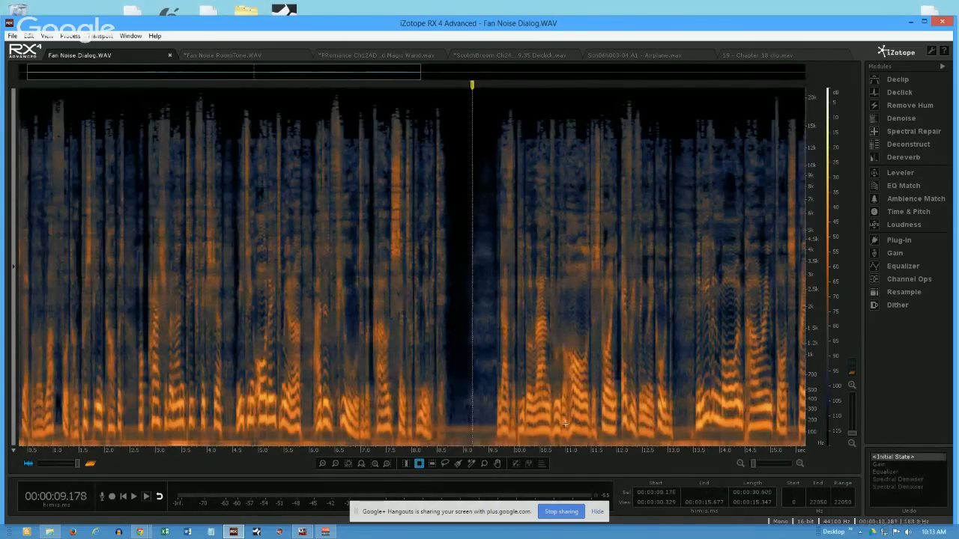
left_click(889, 465)
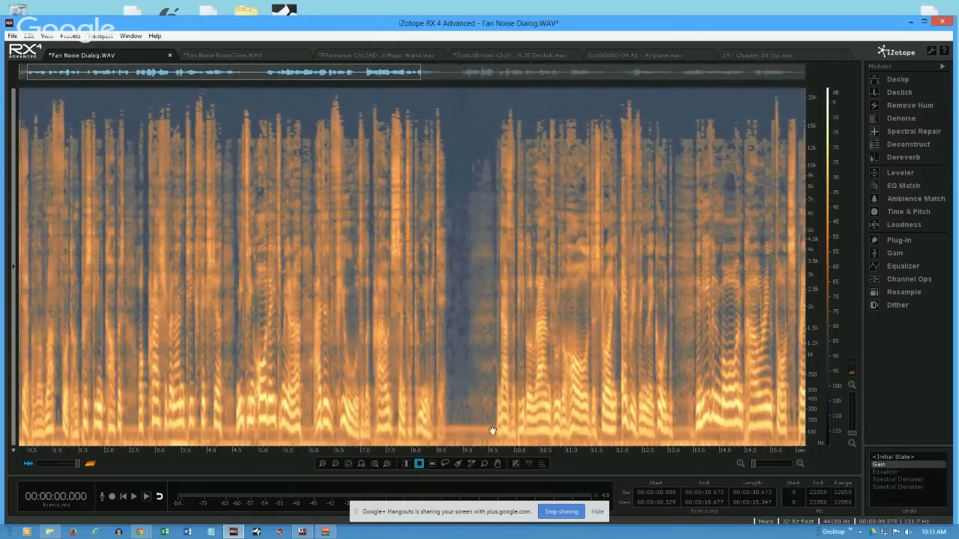
left_click(583, 391)
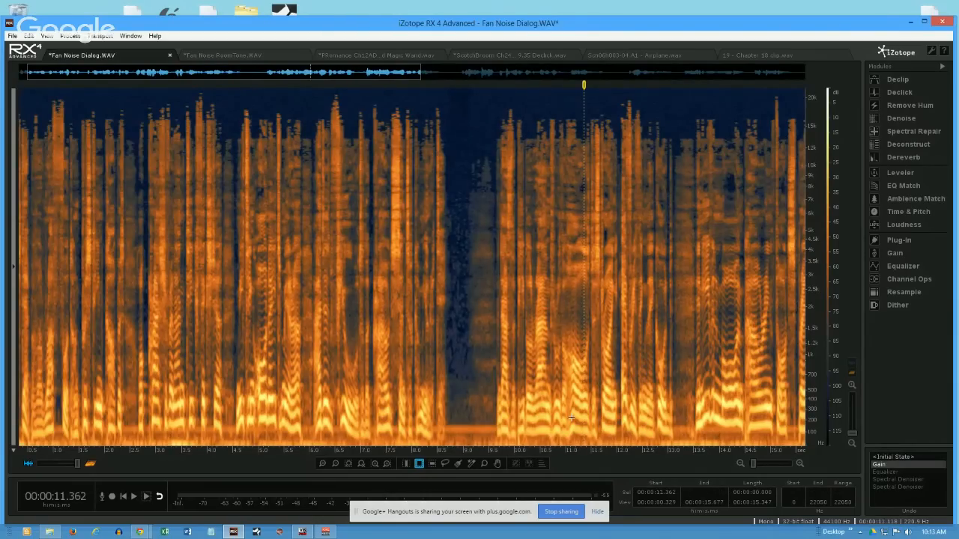
double_click(656, 492)
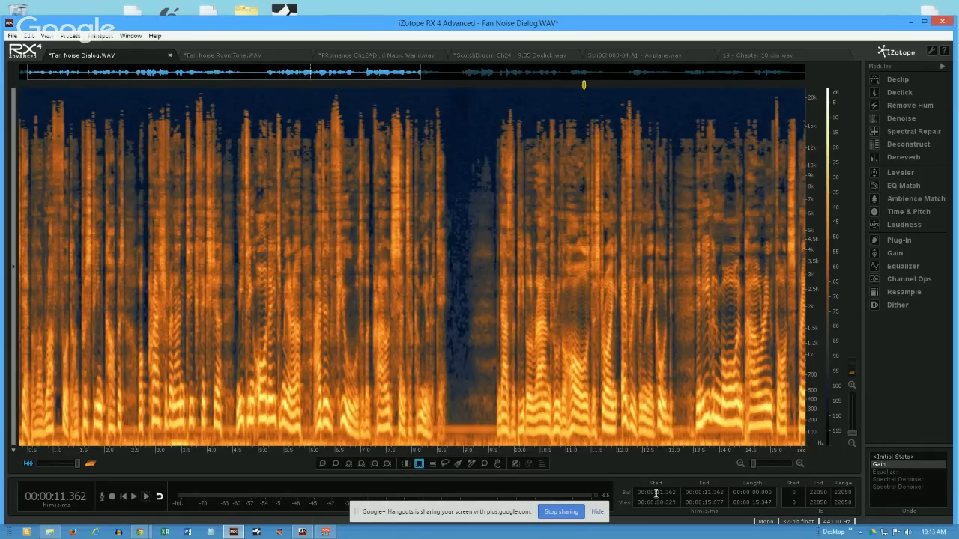
- Select the low-frequency noise in the speech gap, about 13.143 to 13.459 s between 29 and 221 Hz
left_click(476, 402)
scroll(477, 402, "up", 2)
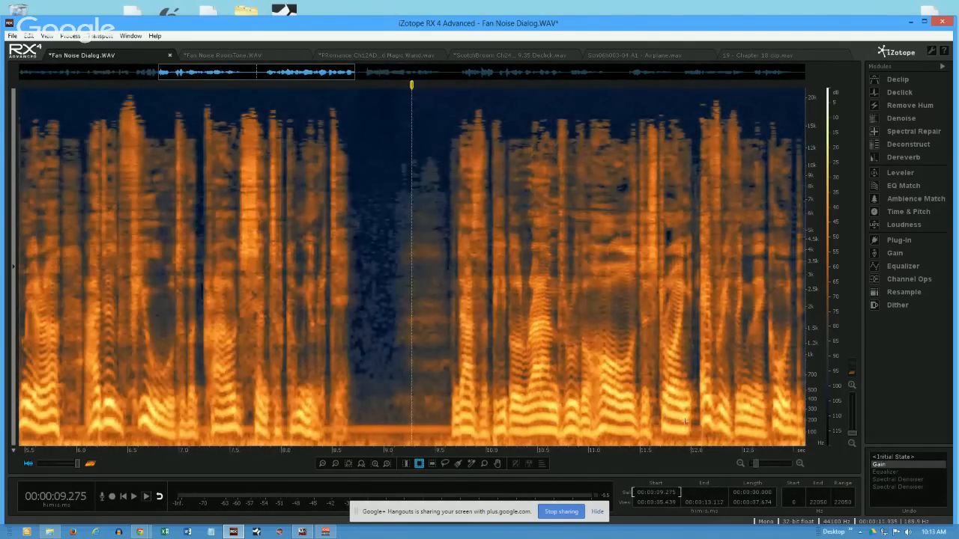
scroll(691, 426, "up", 2)
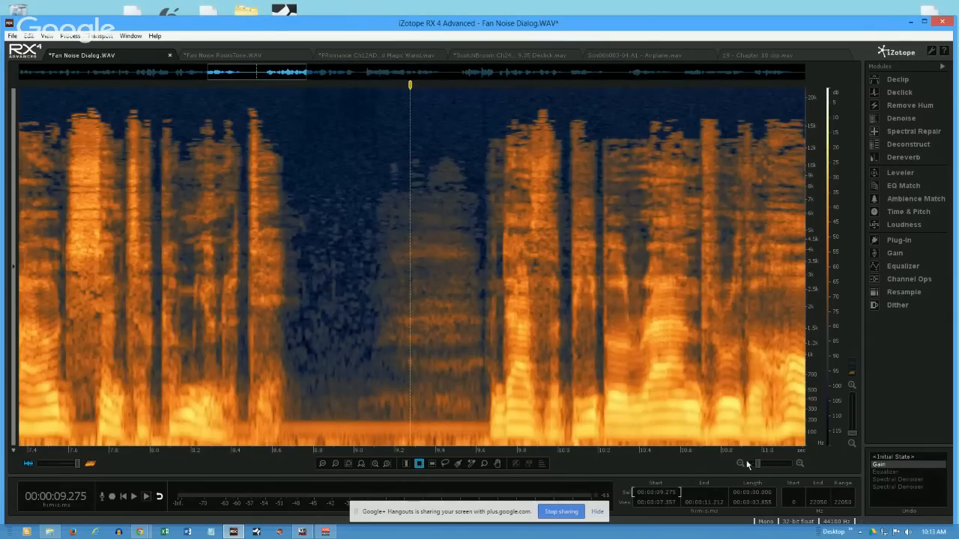
left_click_drag(771, 453, 265, 456)
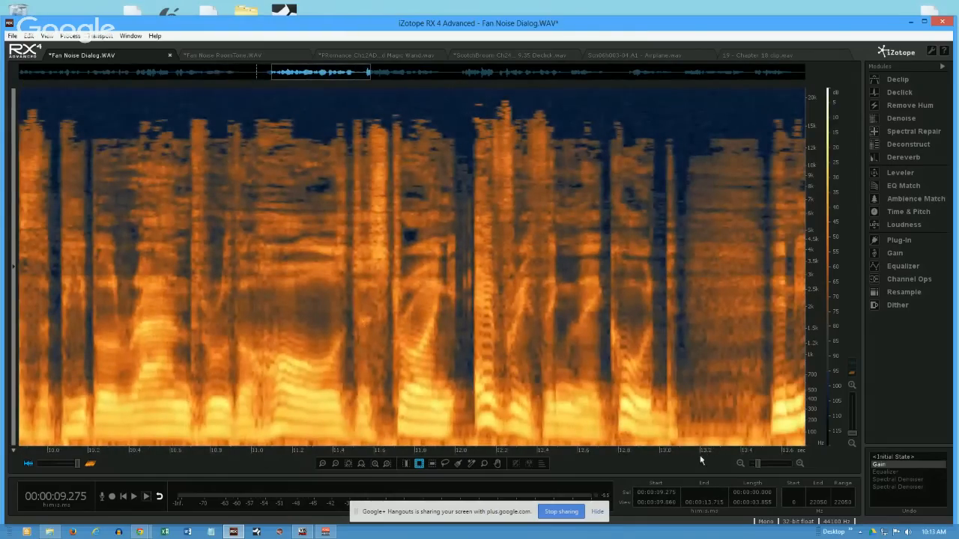
left_click_drag(710, 458, 398, 455)
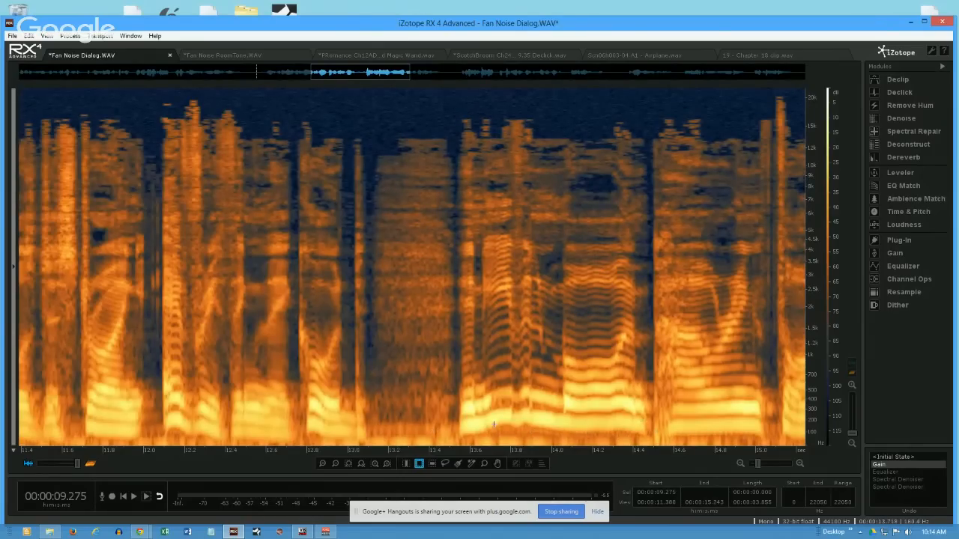
left_click_drag(377, 418, 441, 442)
- Select the low band under the speech after the next long pause, about 17.264 to 18.019 s between 26 and 315 Hz
left_click_drag(617, 456, 246, 455)
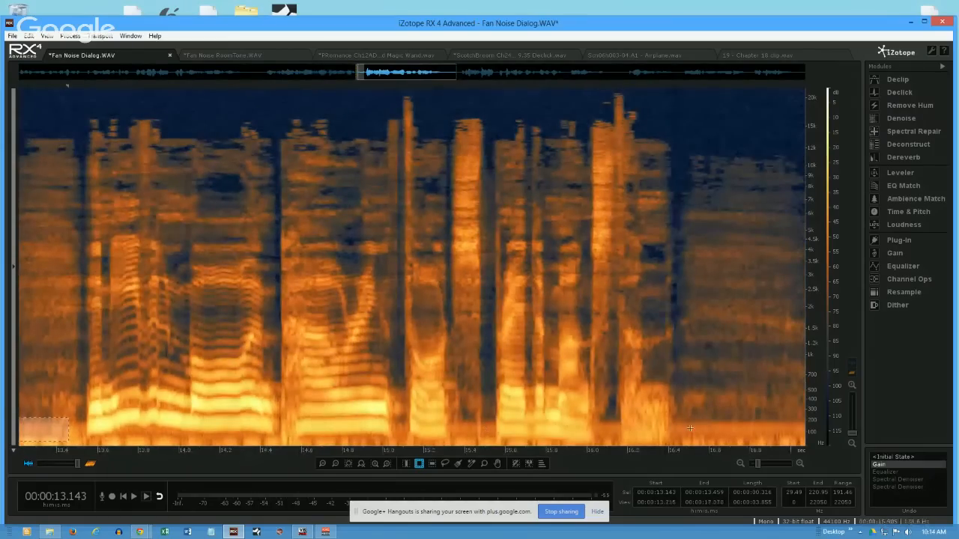
left_click_drag(664, 457, 379, 456)
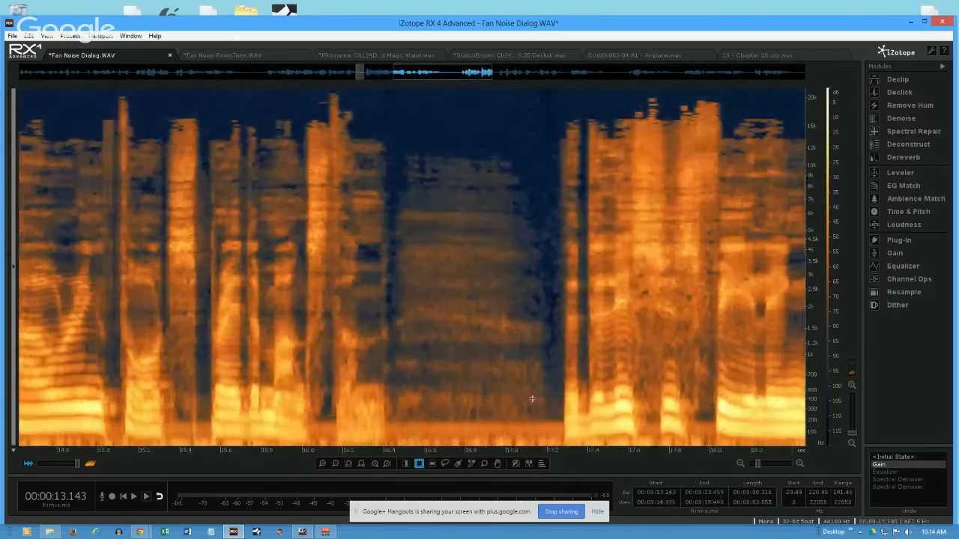
left_click_drag(635, 415, 656, 442)
left_click_drag(696, 411, 706, 438)
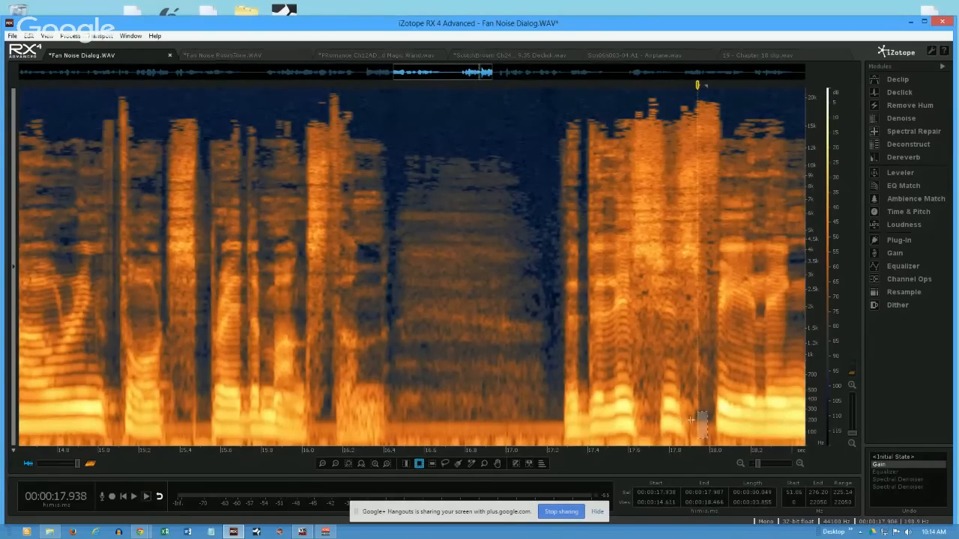
left_click_drag(560, 409, 713, 440)
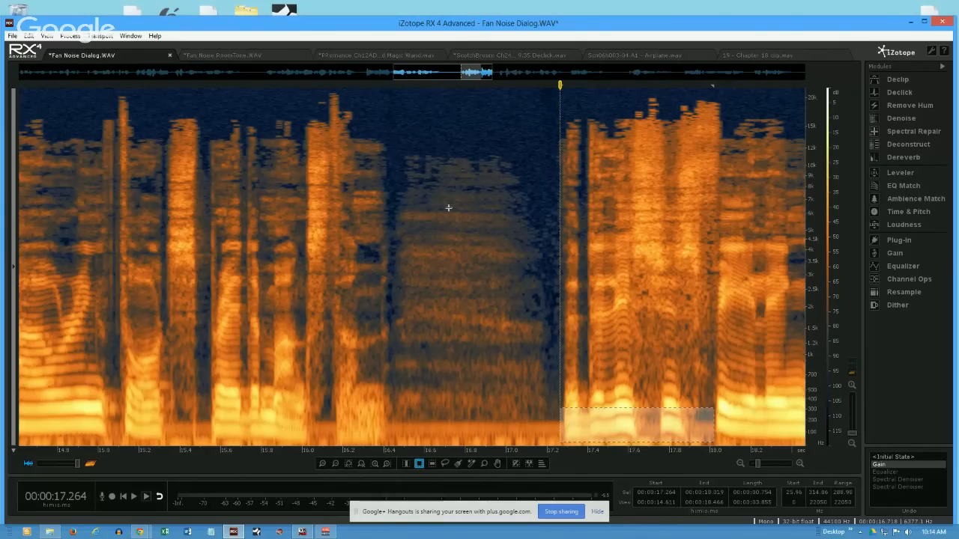
- Mark the pause at about 16.478–17.218 s below 12669 Hz and its tail at 17.125–17.272 s below 4241 Hz, clearing each selection
left_click_drag(399, 143, 551, 450)
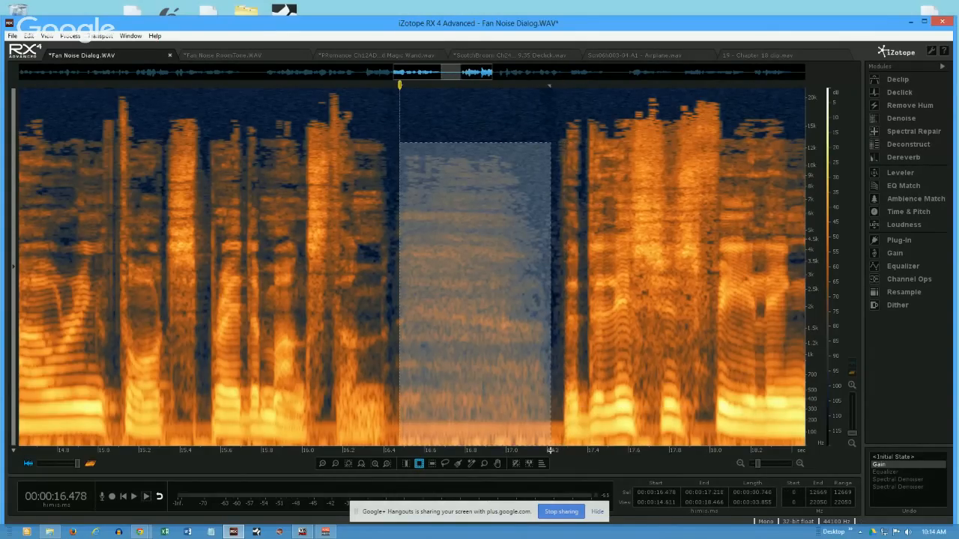
left_click(427, 192)
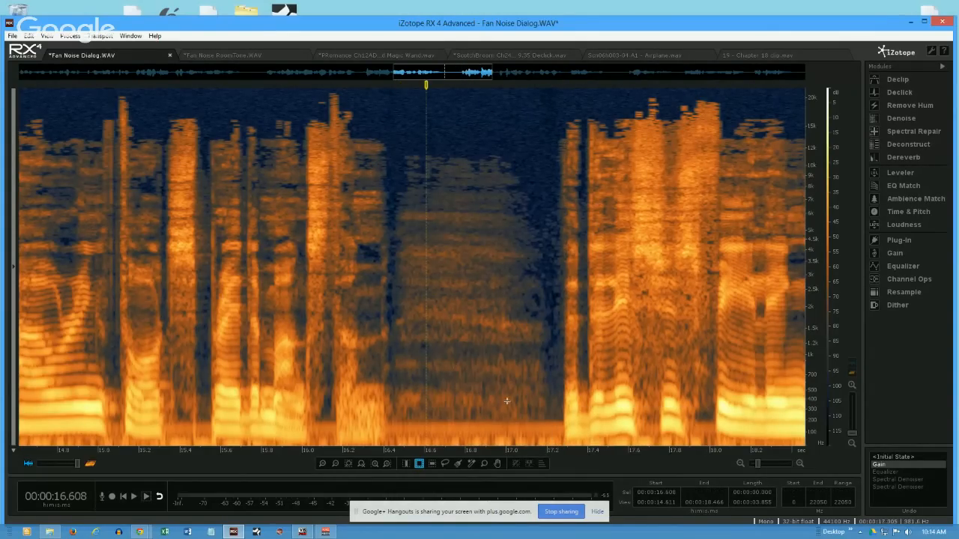
left_click_drag(531, 245, 563, 447)
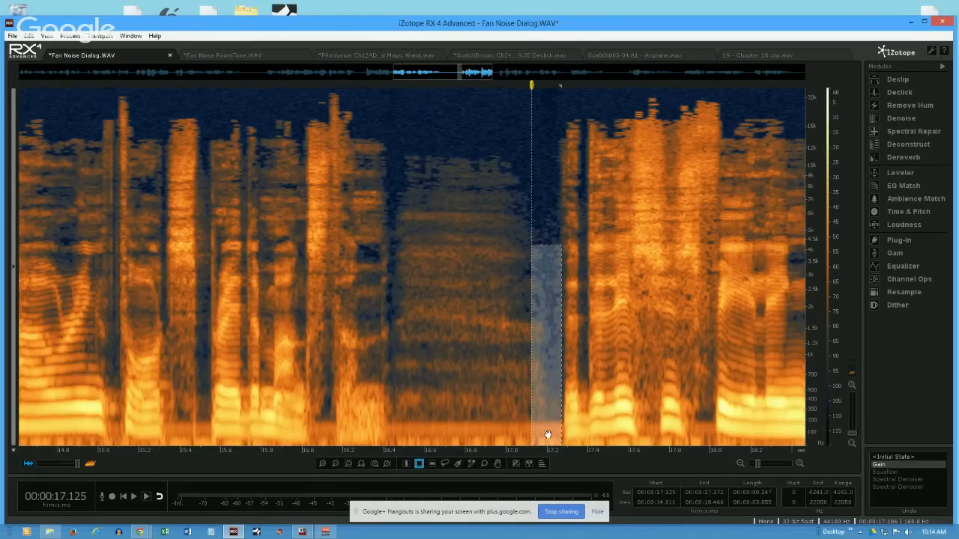
left_click(314, 420)
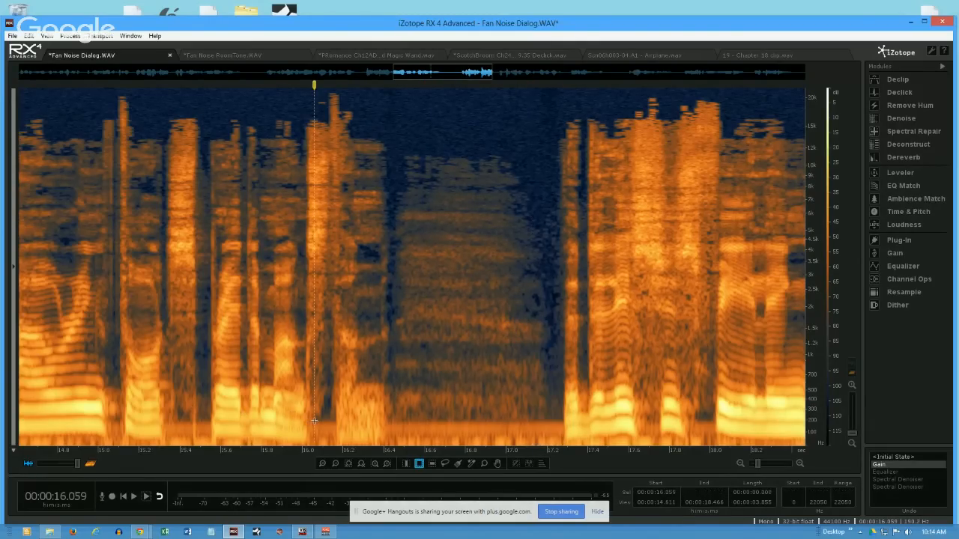
- Select the pause's low end, about 16.517–17.051 s below 276 Hz, and clear the selection, leaving the playhead at about 17.010 s
left_click_drag(409, 410, 516, 447)
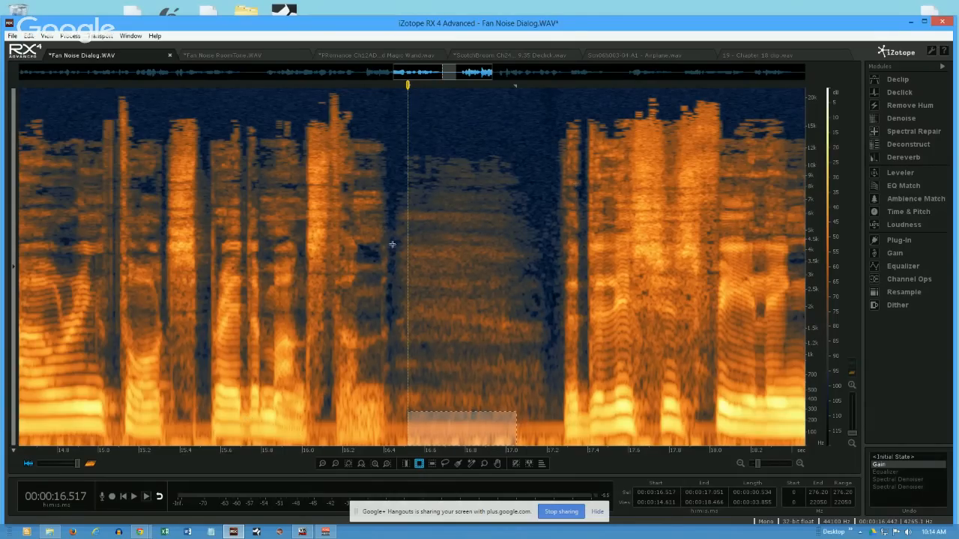
left_click_drag(545, 120, 422, 444)
left_click(428, 307)
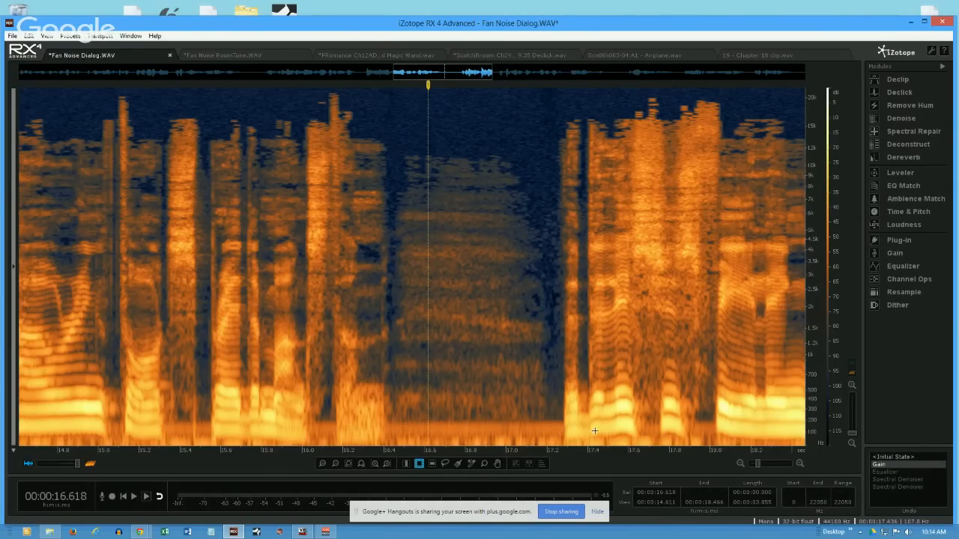
left_click(509, 154)
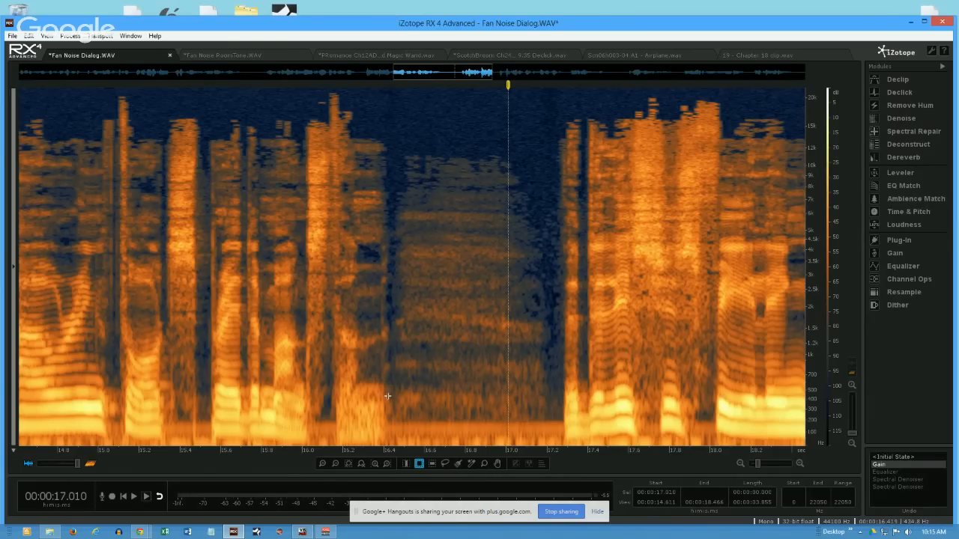
- Show the whole file with the spectrogram's frequency scale set to Log, and place the playhead at about 8.682 s
scroll(387, 396, "down", 5)
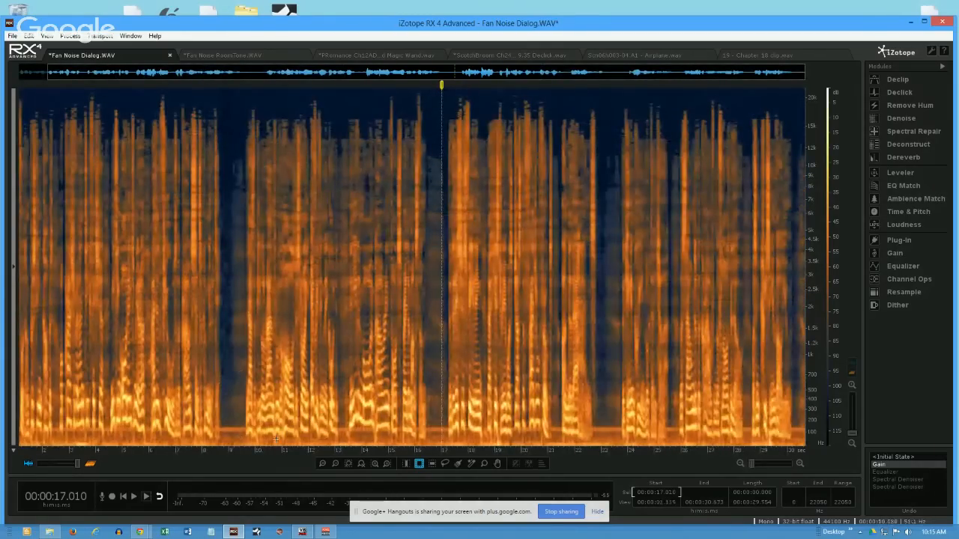
scroll(487, 433, "down", 2)
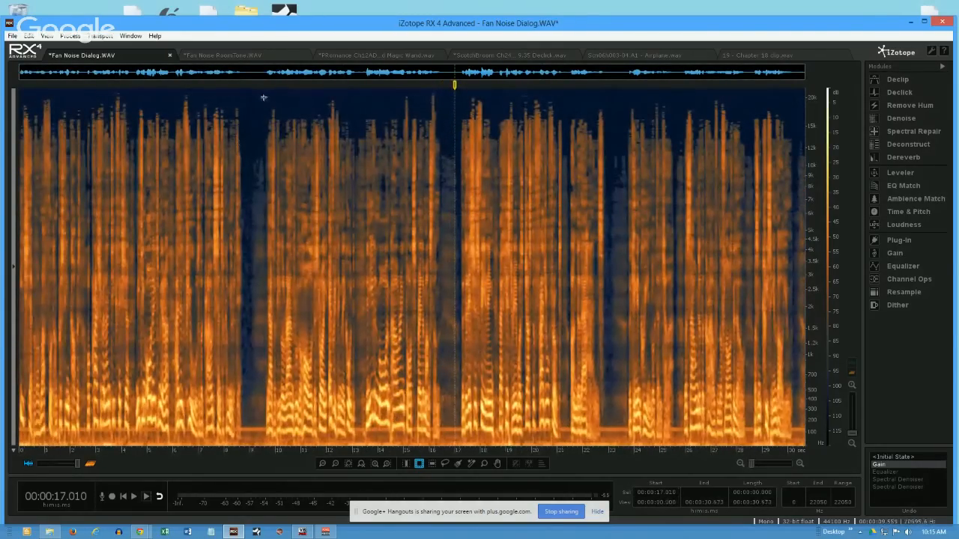
right_click(820, 385)
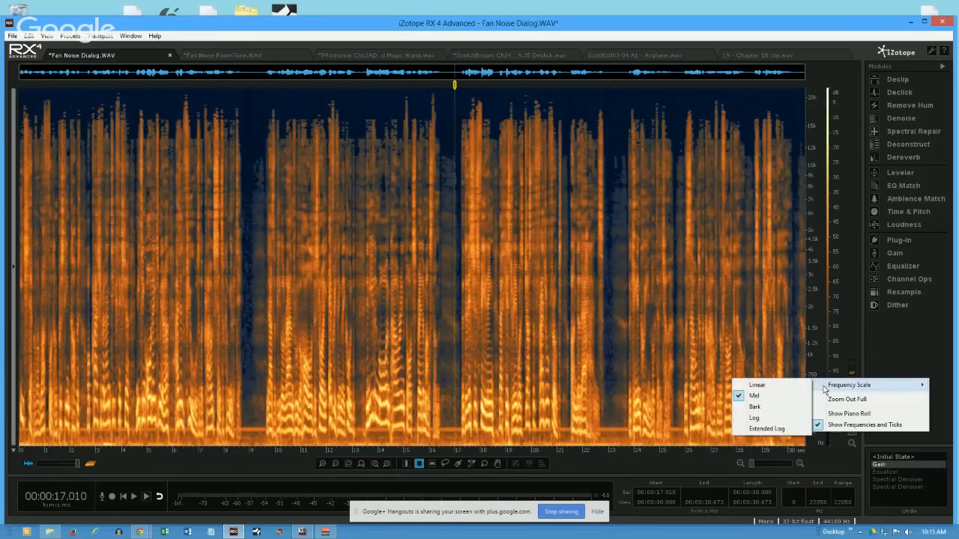
left_click(770, 415)
left_click(241, 355)
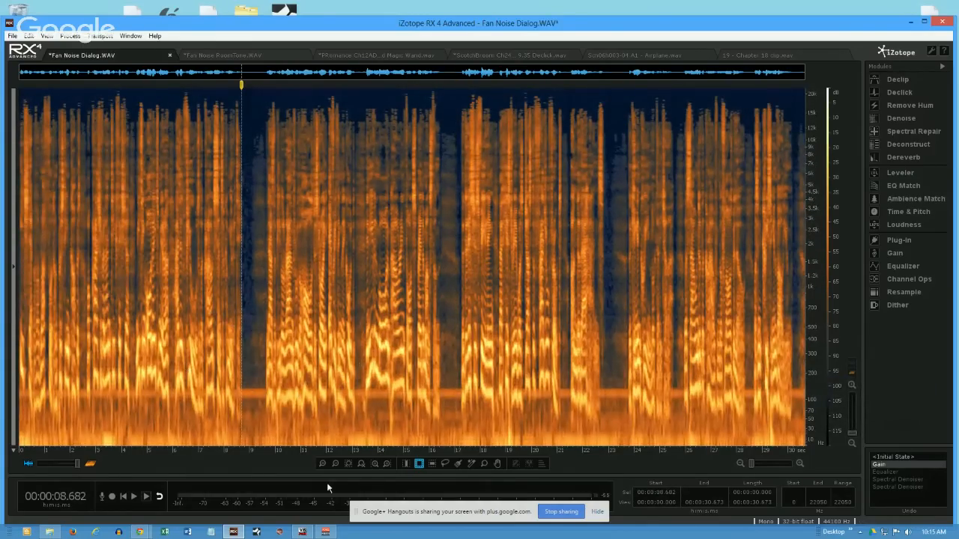
- Select the frequency band below about 580 Hz across the whole file, zoom the spectrogram to it, and clear the selection
left_click(432, 464)
left_click_drag(255, 319, 480, 462)
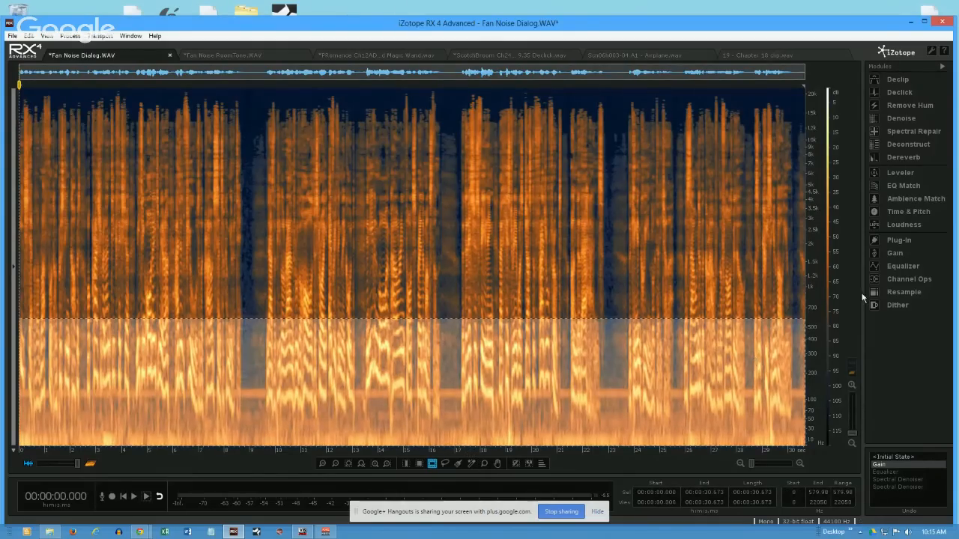
left_click(347, 464)
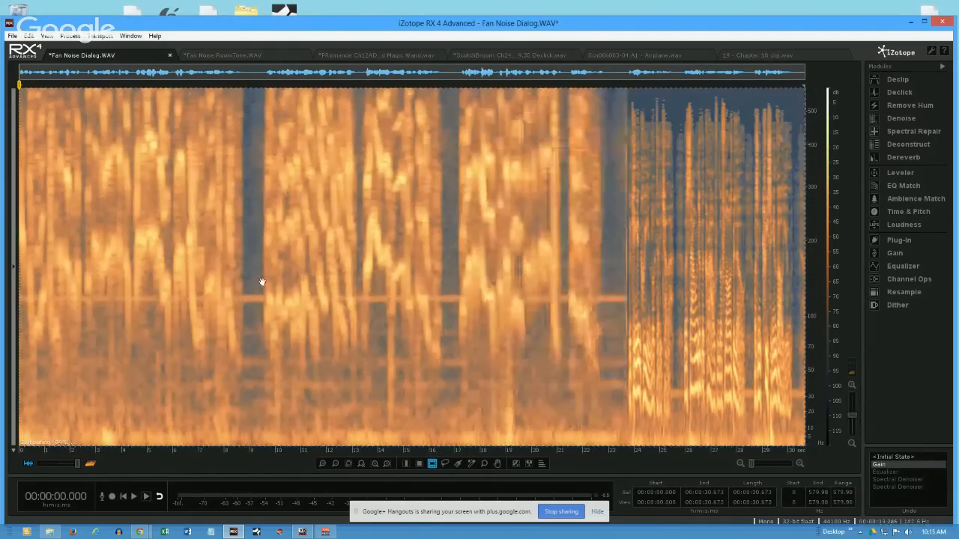
left_click(608, 126)
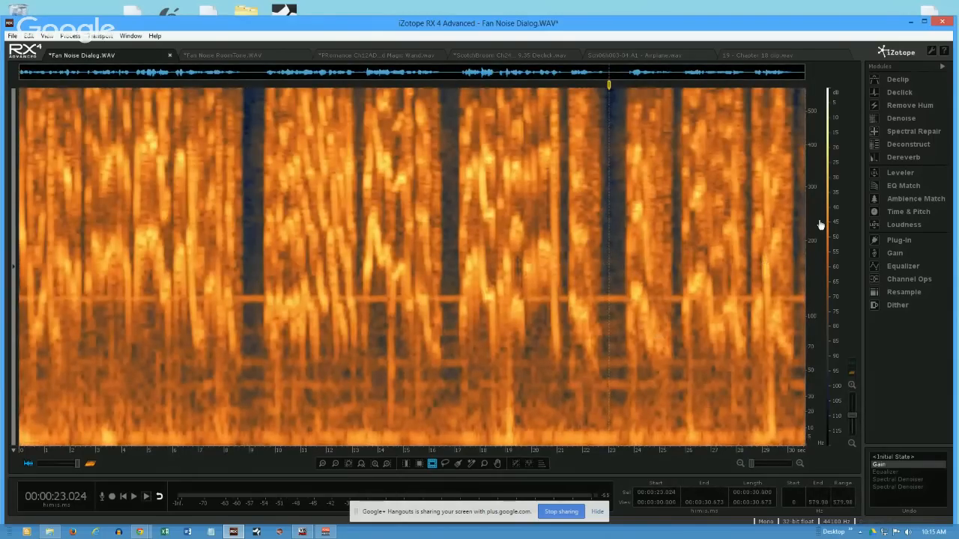
left_click_drag(818, 235, 801, 179)
- Stop sharing the screen in the Google+ Hangouts session
left_click(551, 513)
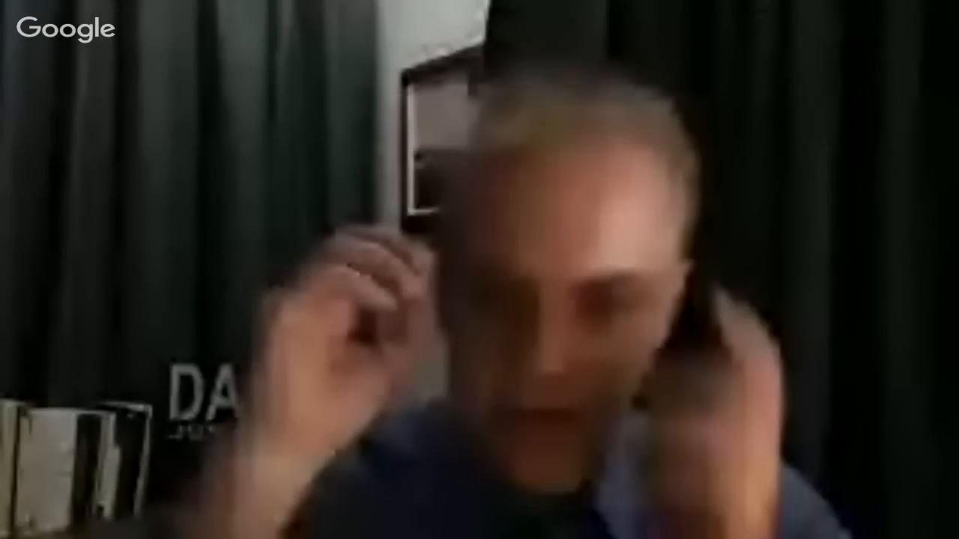